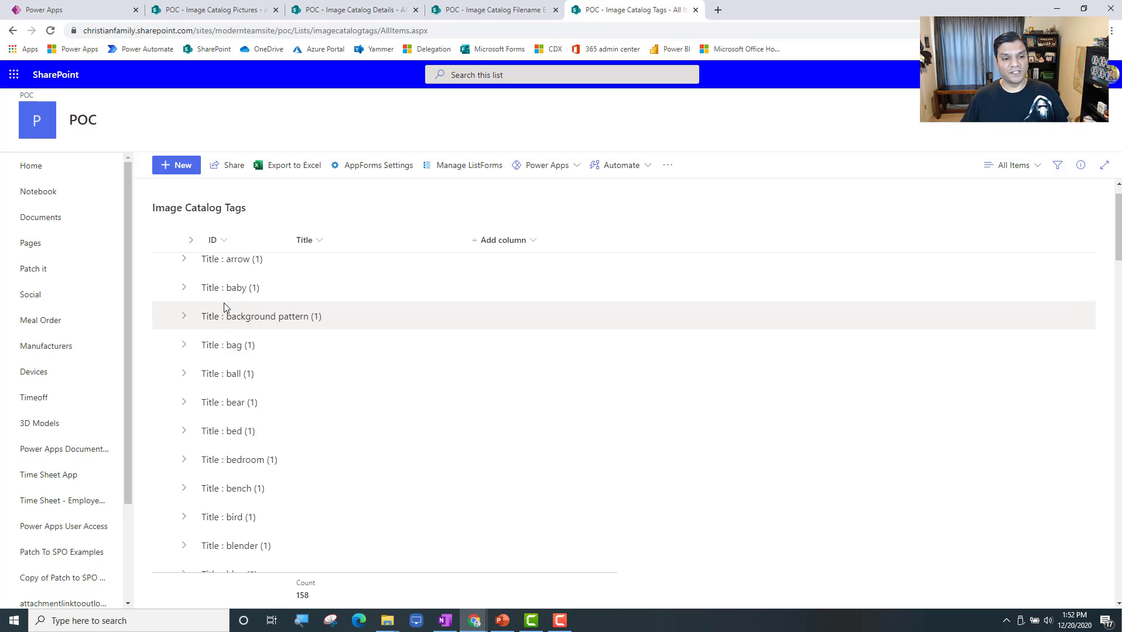
Step: View the Image Catalog Filename Extension list
{"action": "left_click", "coordinate": [497, 9]}
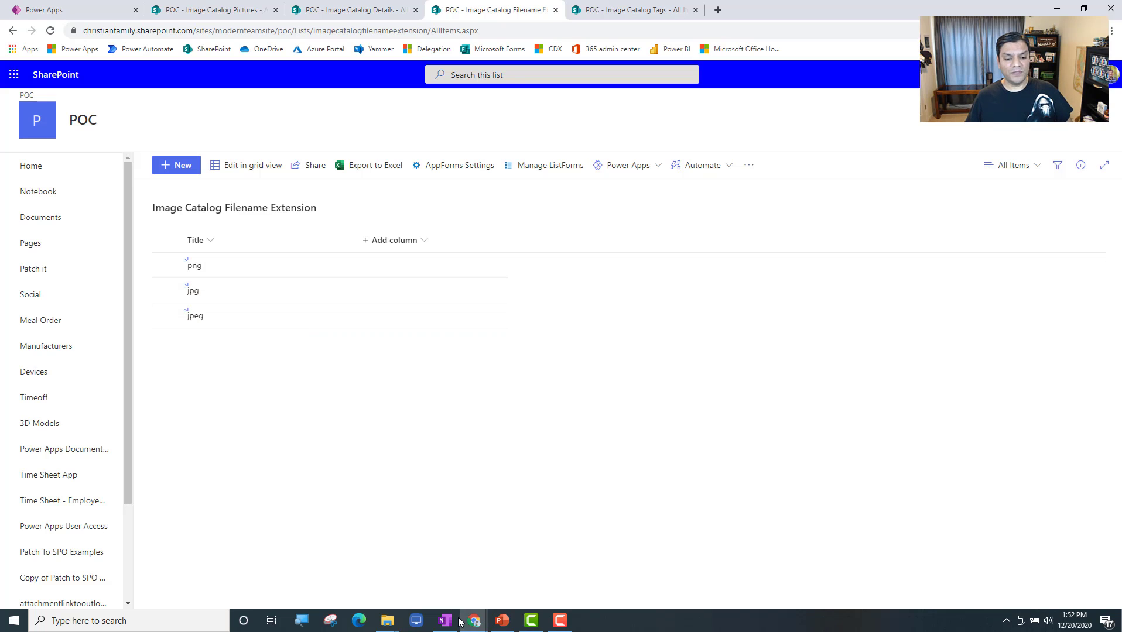
{"action": "mouse_move", "coordinate": [475, 626]}
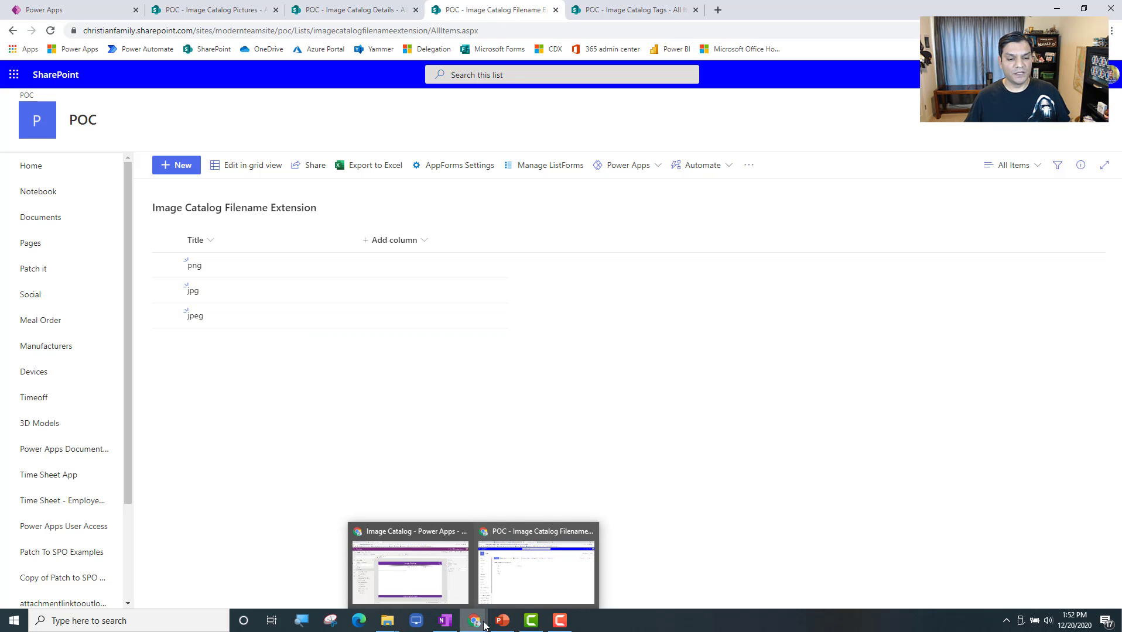
Step: Switch to Power Apps, create a blank canvas app in tablet layout, and skip the welcome dialog
{"action": "left_click", "coordinate": [69, 7]}
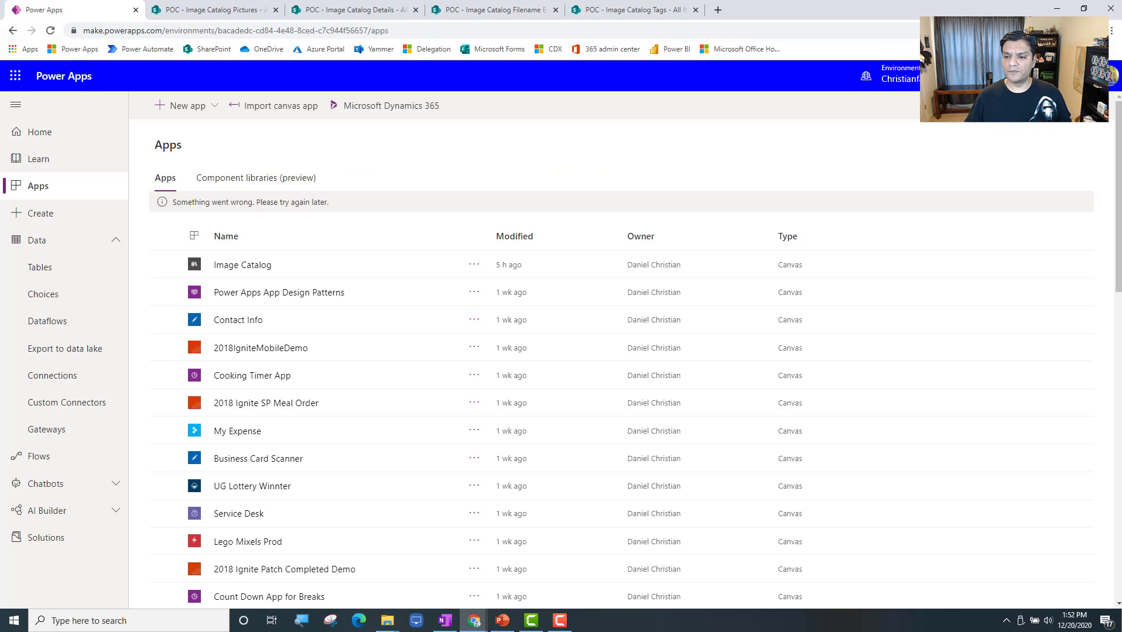
{"action": "left_click", "coordinate": [175, 108]}
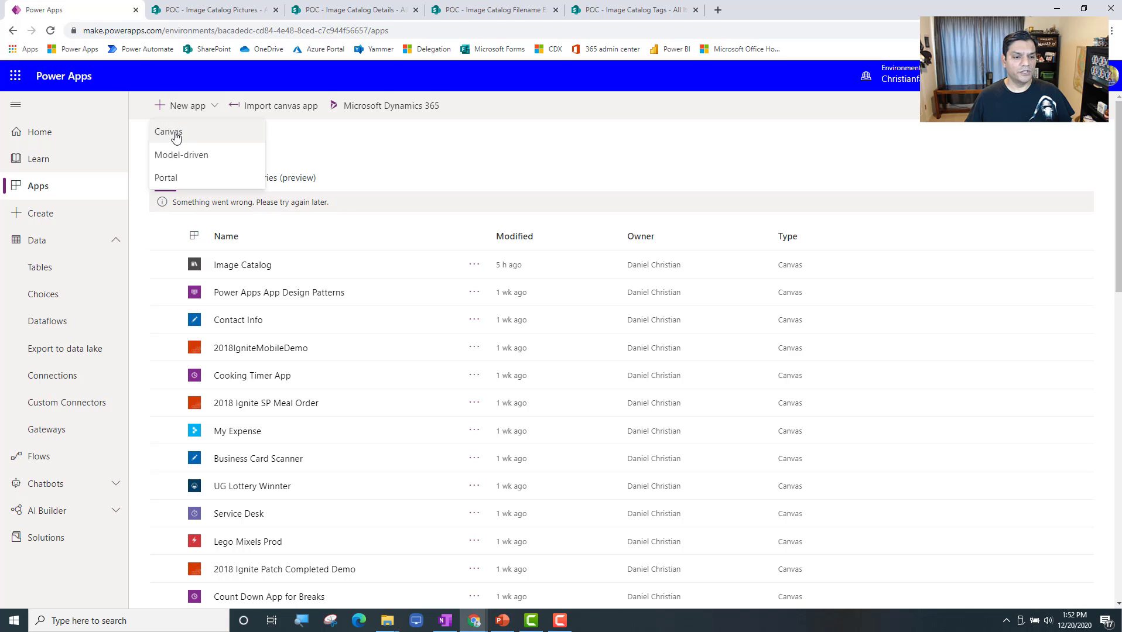
{"action": "left_click", "coordinate": [173, 132]}
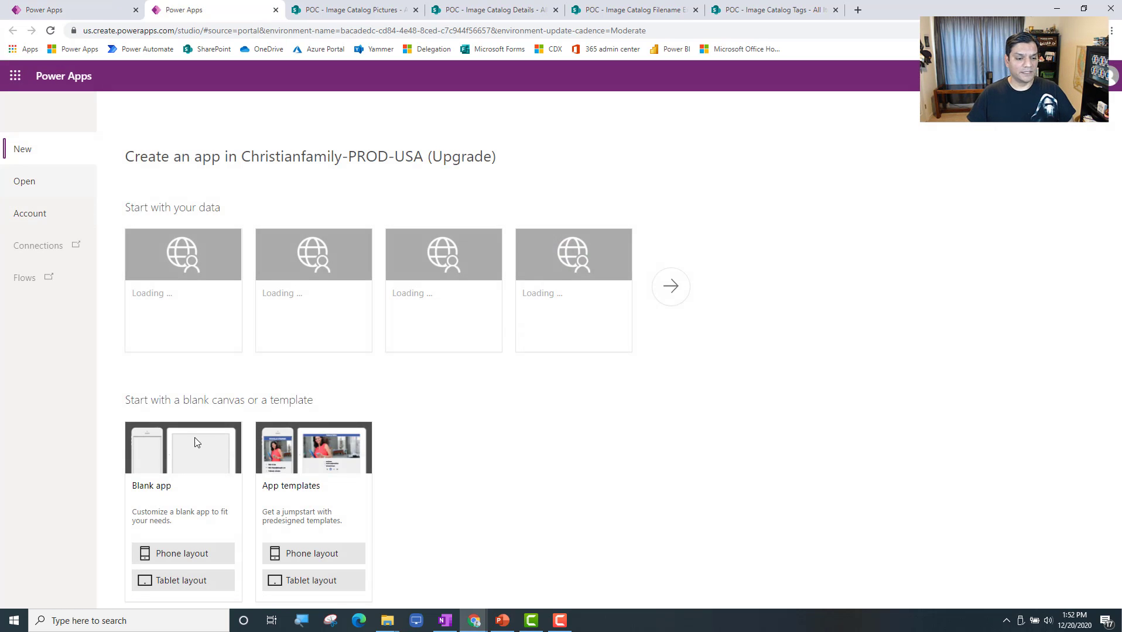
{"action": "left_click", "coordinate": [199, 581]}
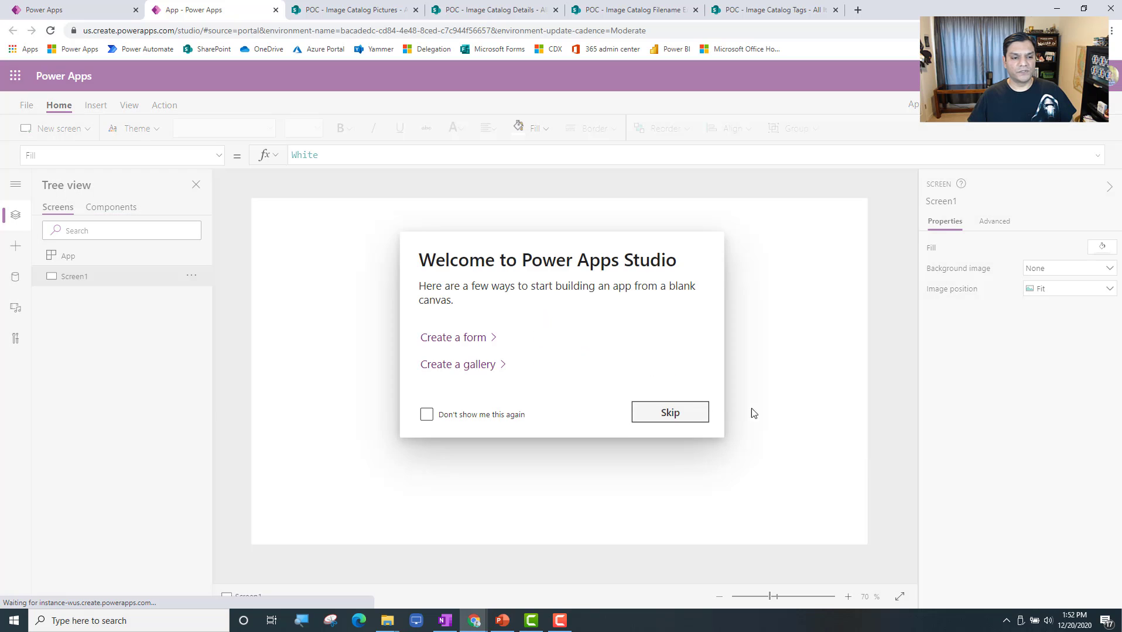
{"action": "left_click", "coordinate": [675, 421]}
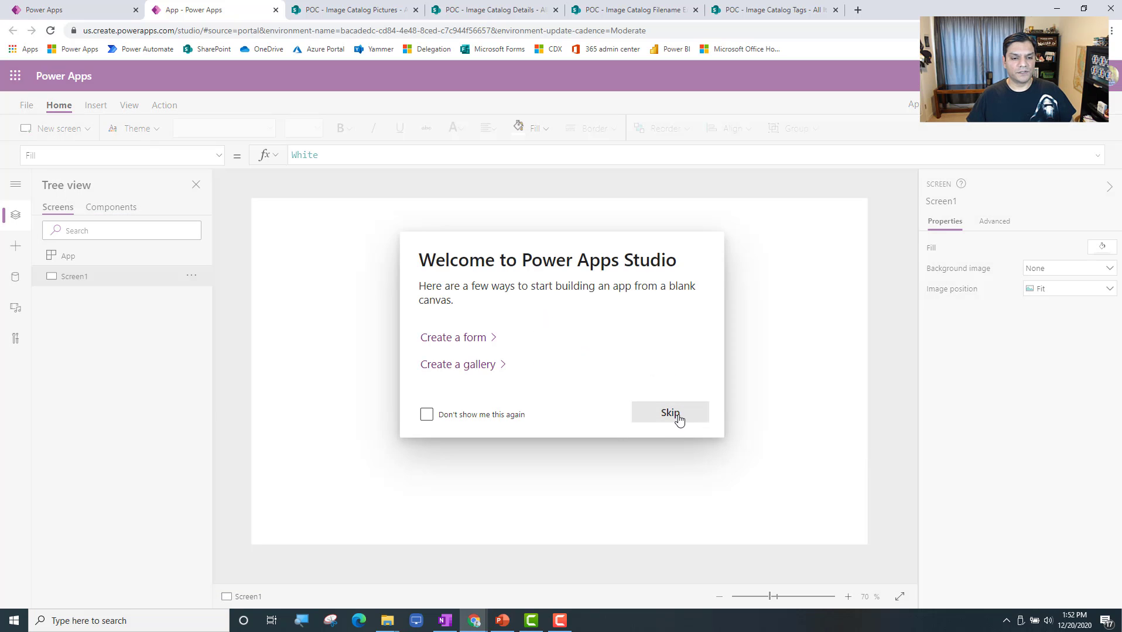
Step: Name the app Image Catalog Live Demo and give it a dark red background with the bulleted list icon
{"action": "left_click", "coordinate": [26, 104]}
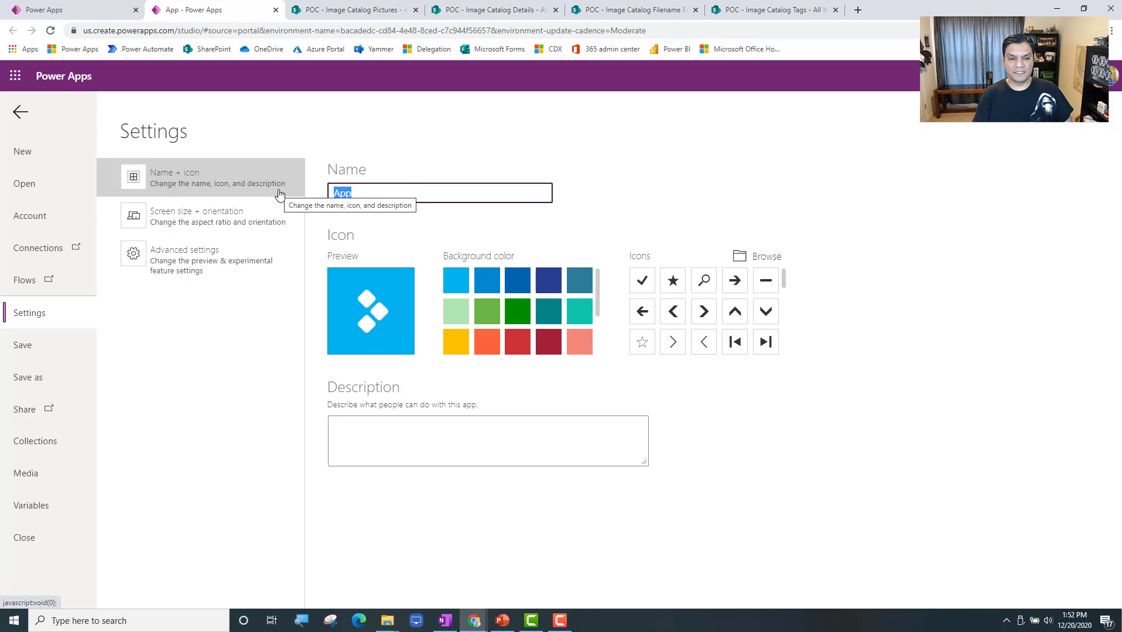
{"action": "type", "text": "Image Catalog Live Demo"}
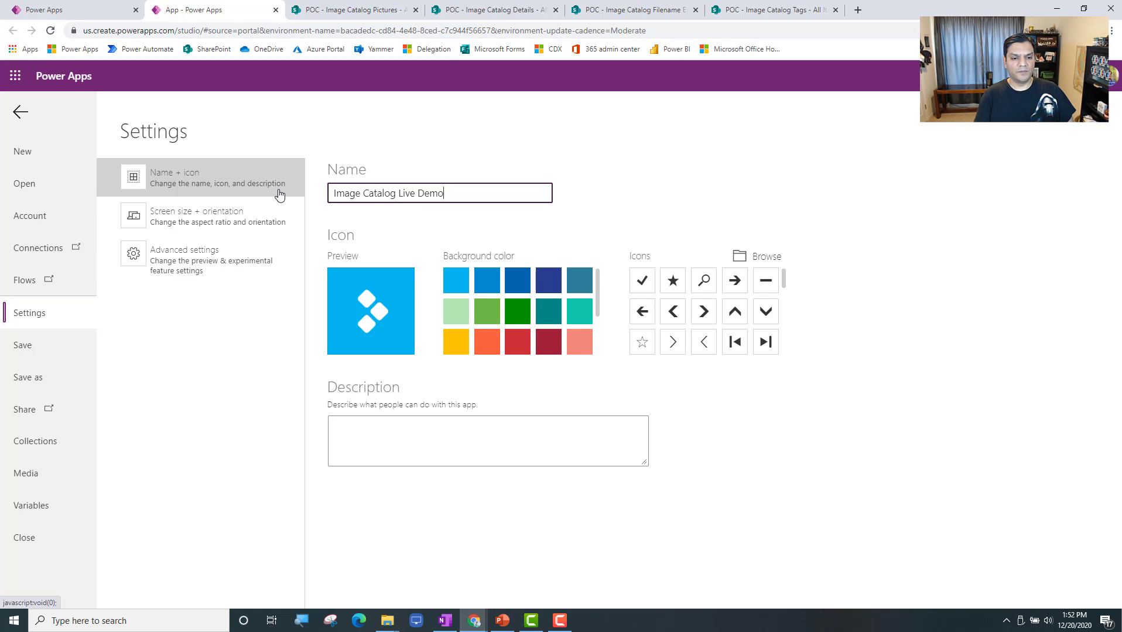
{"action": "left_click", "coordinate": [549, 341]}
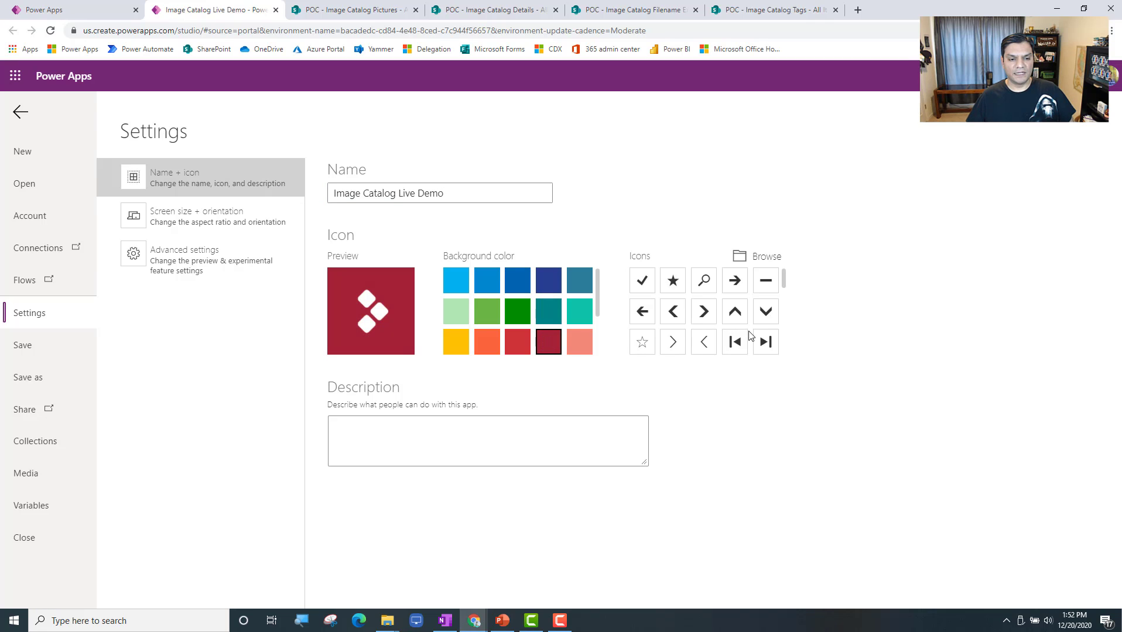
{"action": "scroll", "coordinate": [750, 333], "scroll_direction": "down", "scroll_amount": 6}
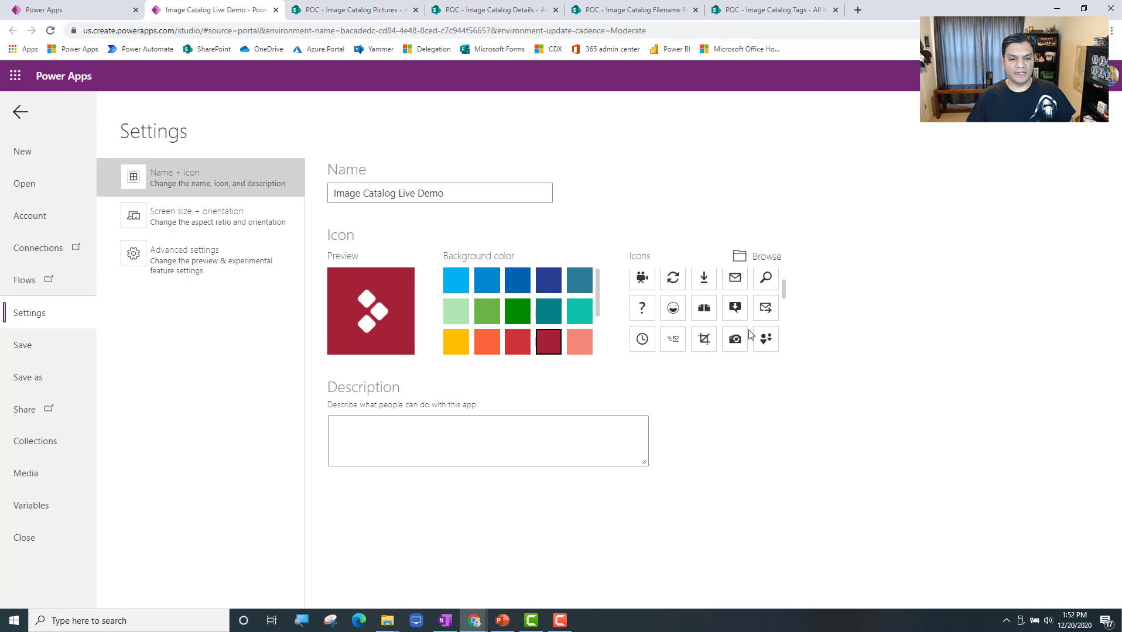
{"action": "scroll", "coordinate": [749, 334], "scroll_direction": "down", "scroll_amount": 6}
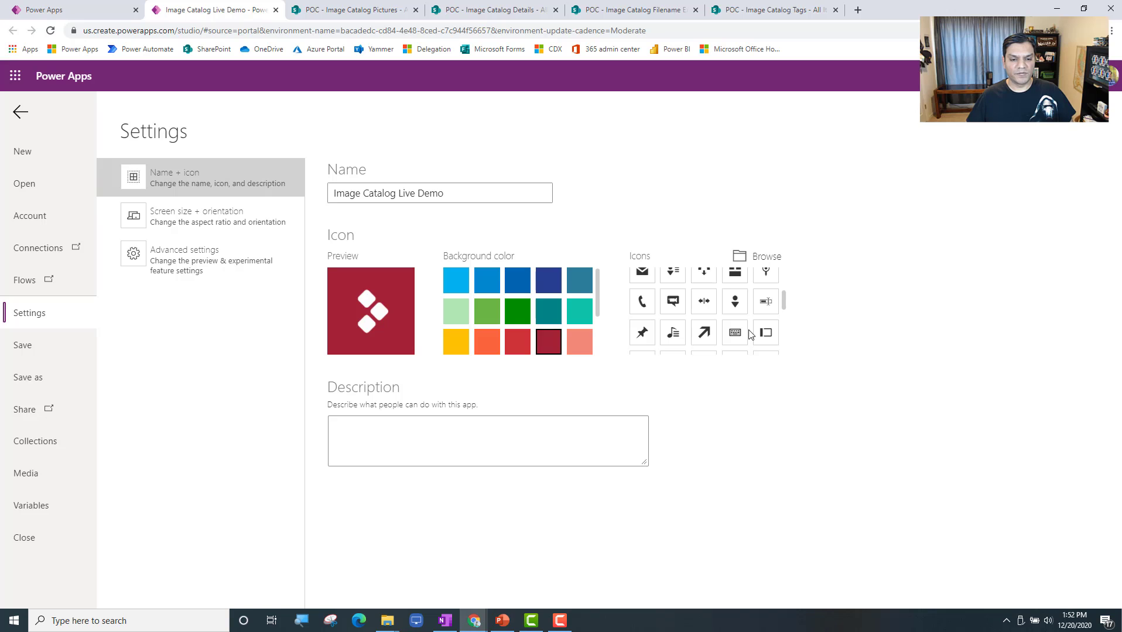
{"action": "left_click", "coordinate": [673, 335]}
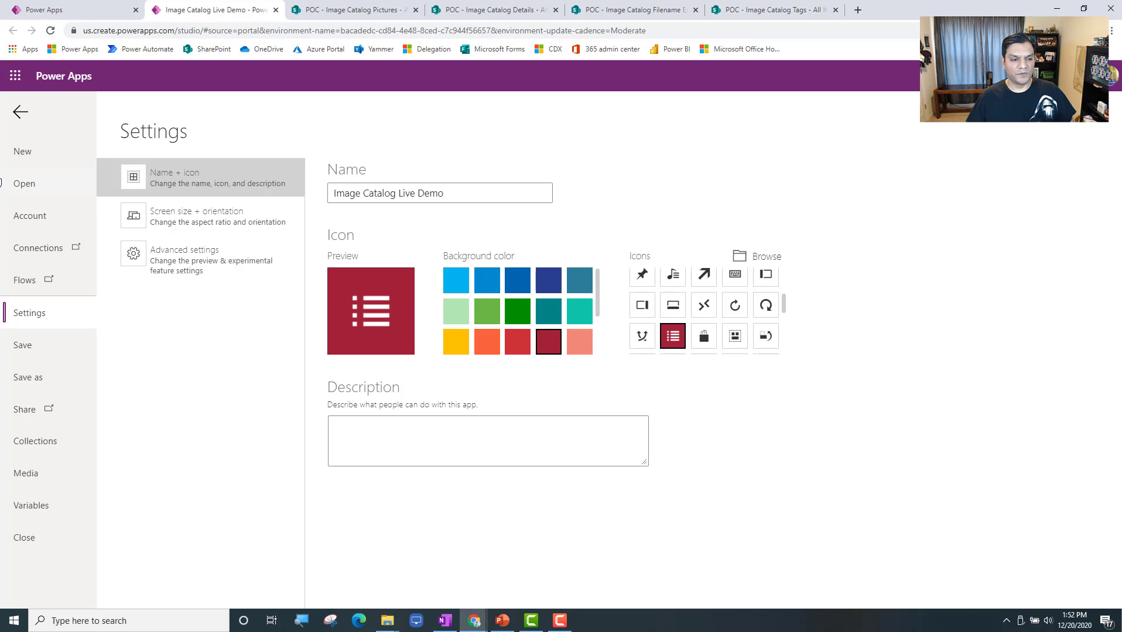
Step: Save the app to the cloud as Image Catalog Live Demo and return to the canvas
{"action": "left_click", "coordinate": [21, 350]}
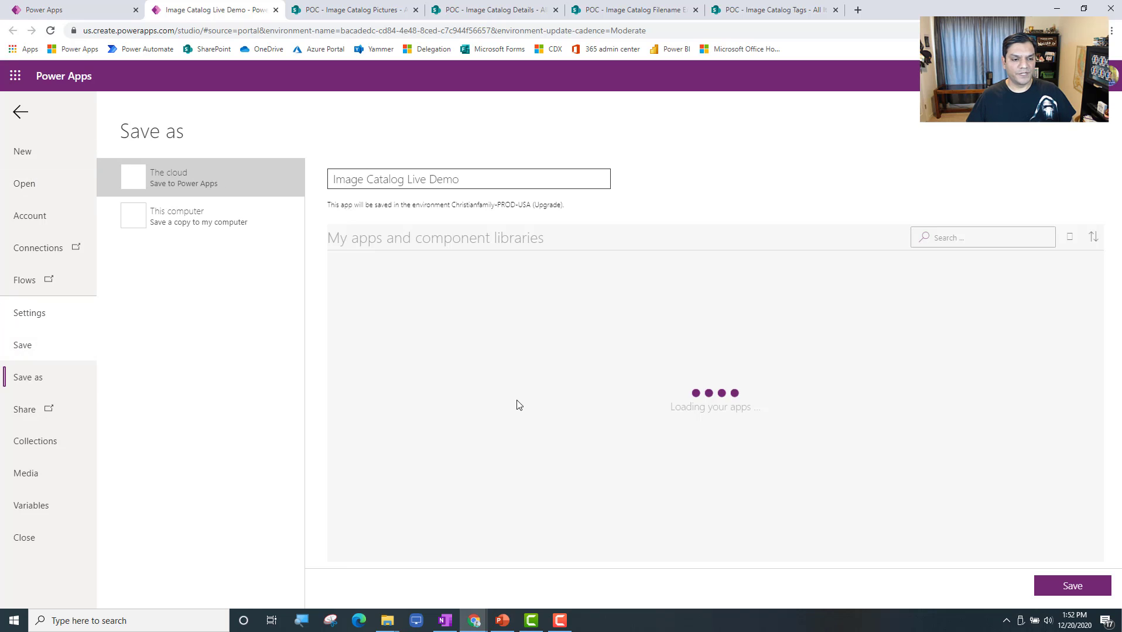
{"action": "left_click", "coordinate": [1072, 586]}
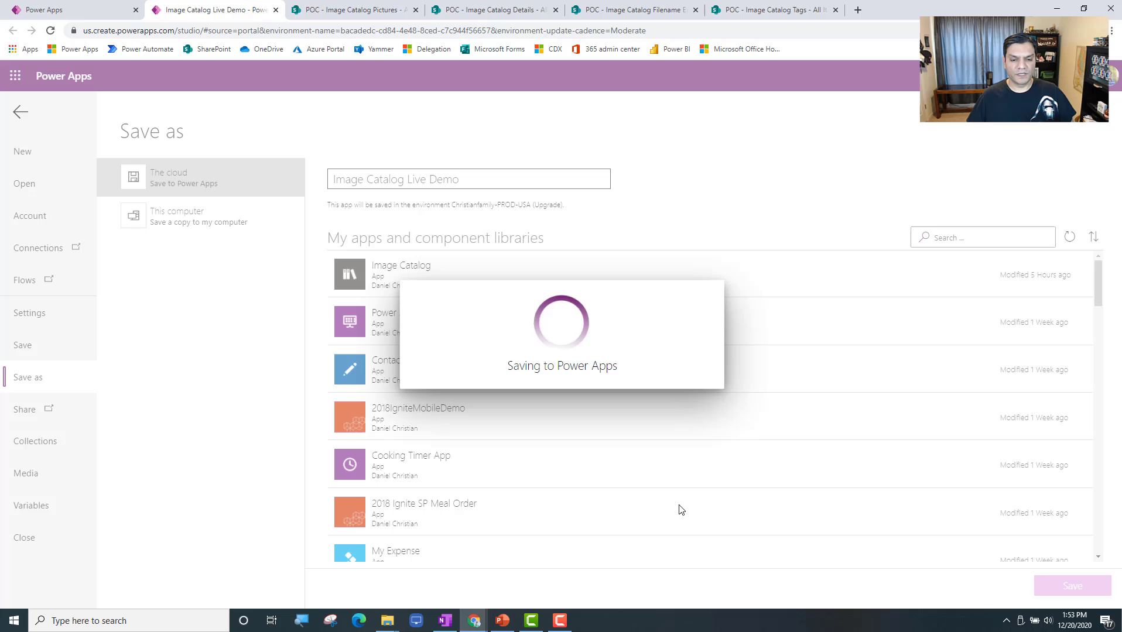
{"action": "left_click", "coordinate": [26, 116]}
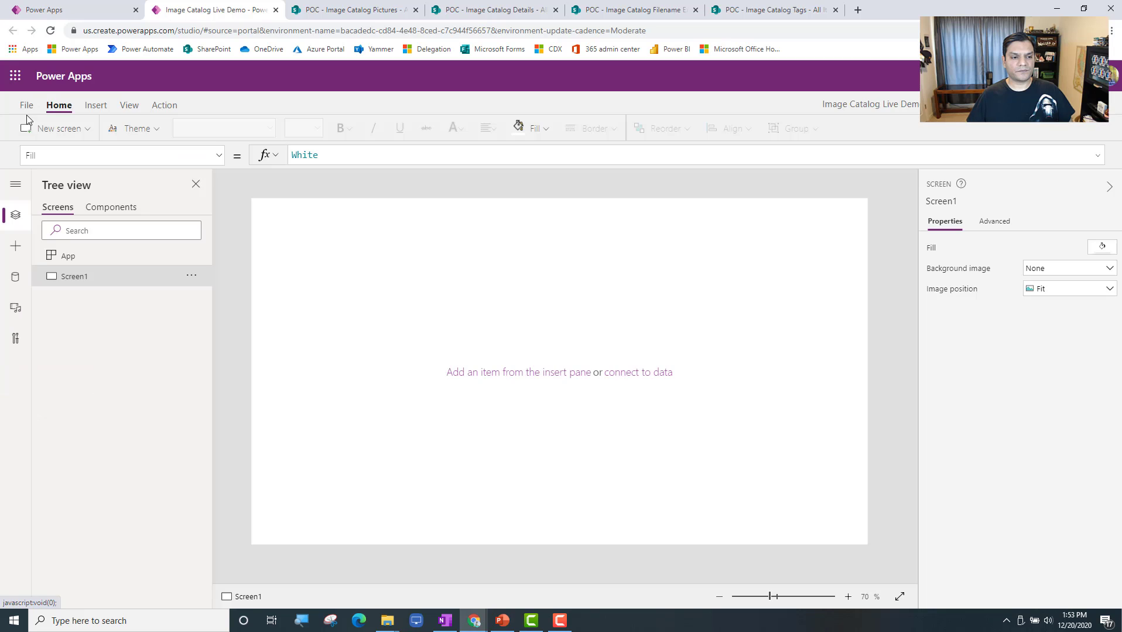
Step: Insert a label on Screen1 at position 0, 0 and size it 1366 wide by 70 high
{"action": "left_click", "coordinate": [95, 105]}
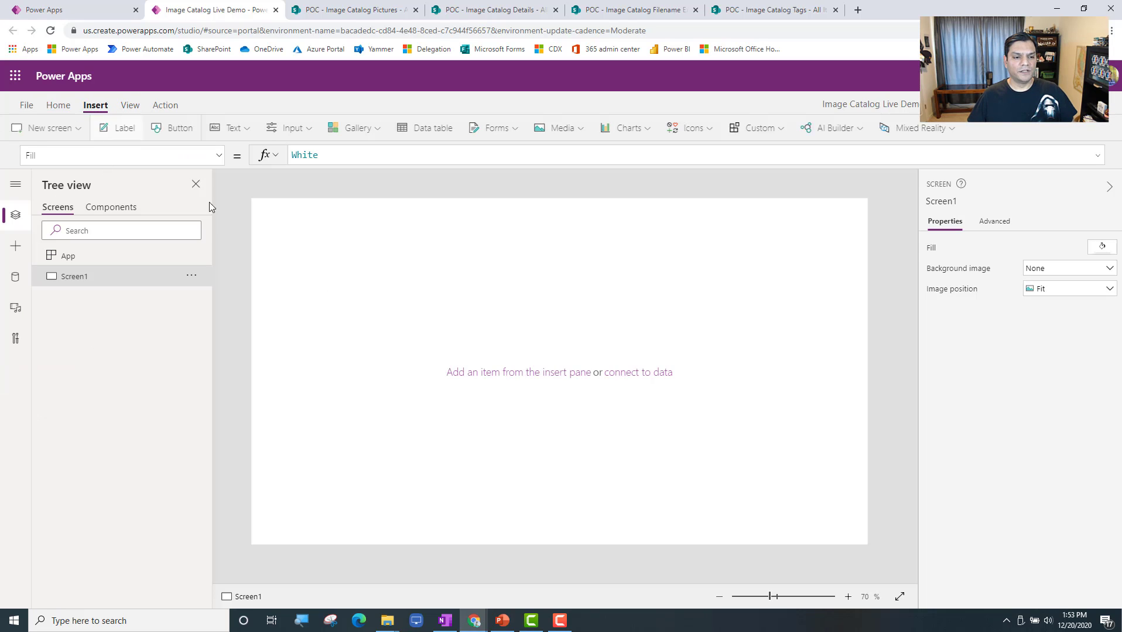
{"action": "left_click", "coordinate": [127, 128]}
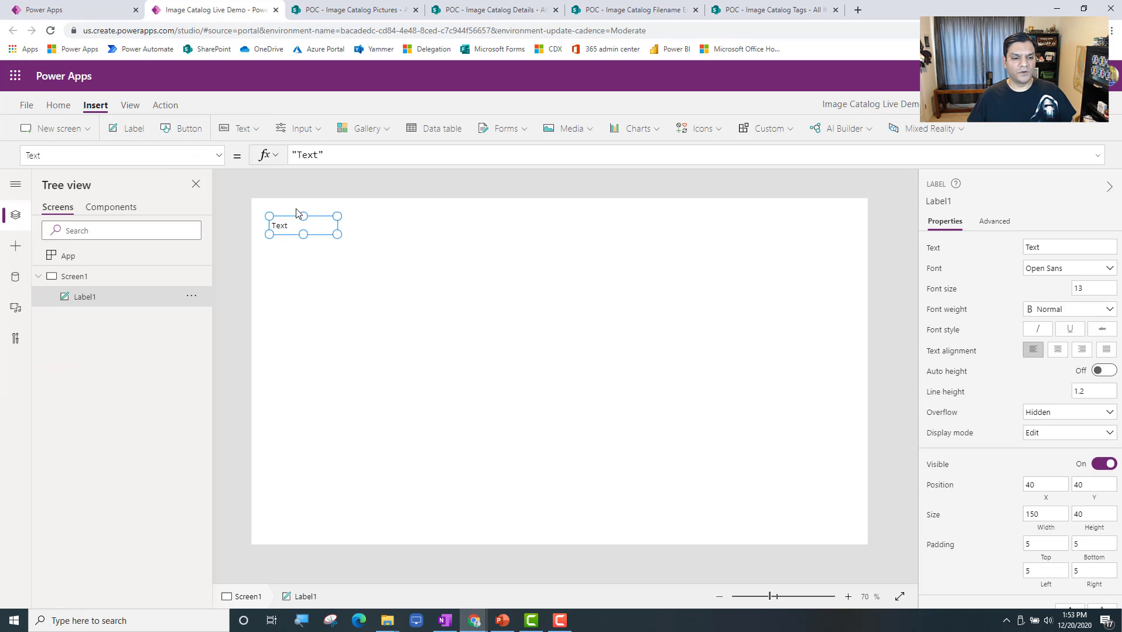
{"action": "left_click_drag", "start_coordinate": [302, 224], "coordinate": [922, 155]}
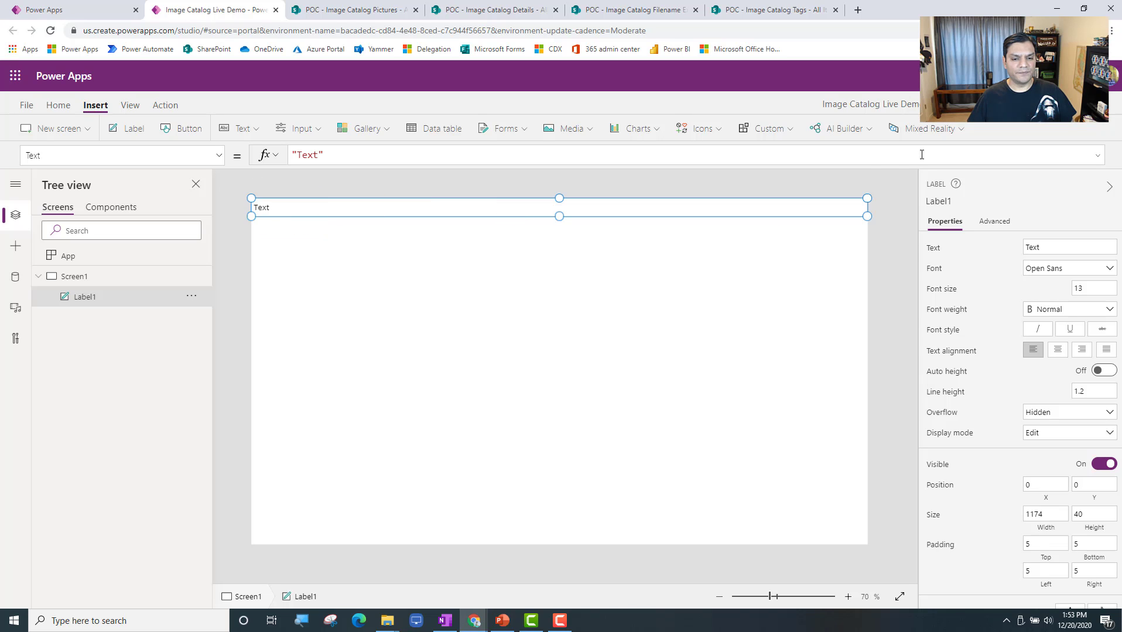
{"action": "left_click", "coordinate": [1089, 514]}
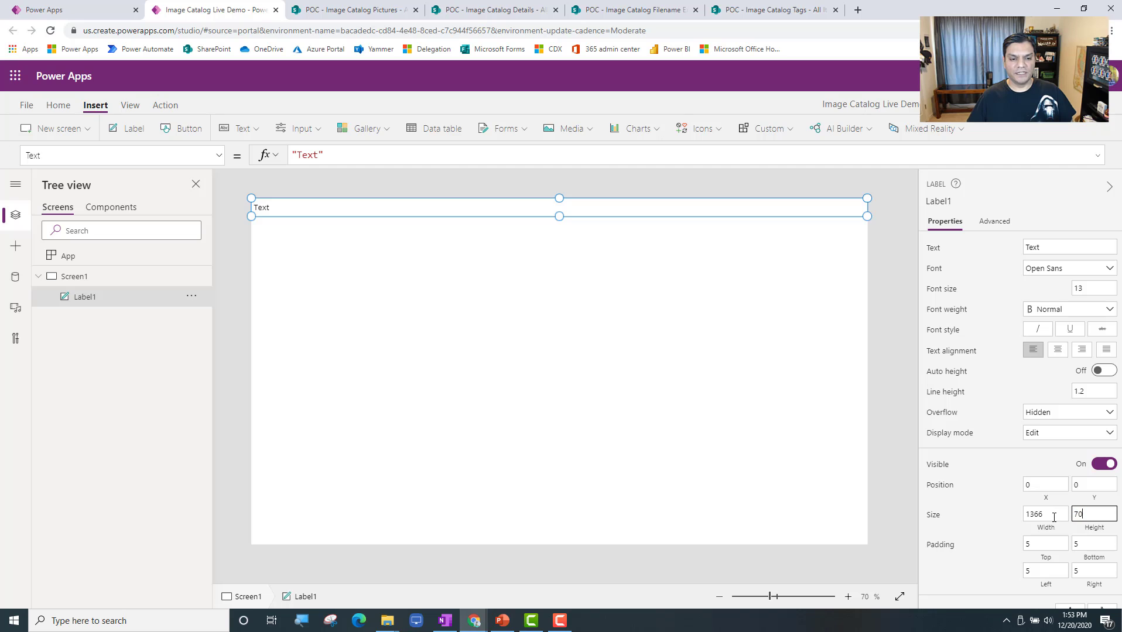
Step: Rename the new label as HeaderLabel in the screen's control tree
{"action": "double_click", "coordinate": [97, 298]}
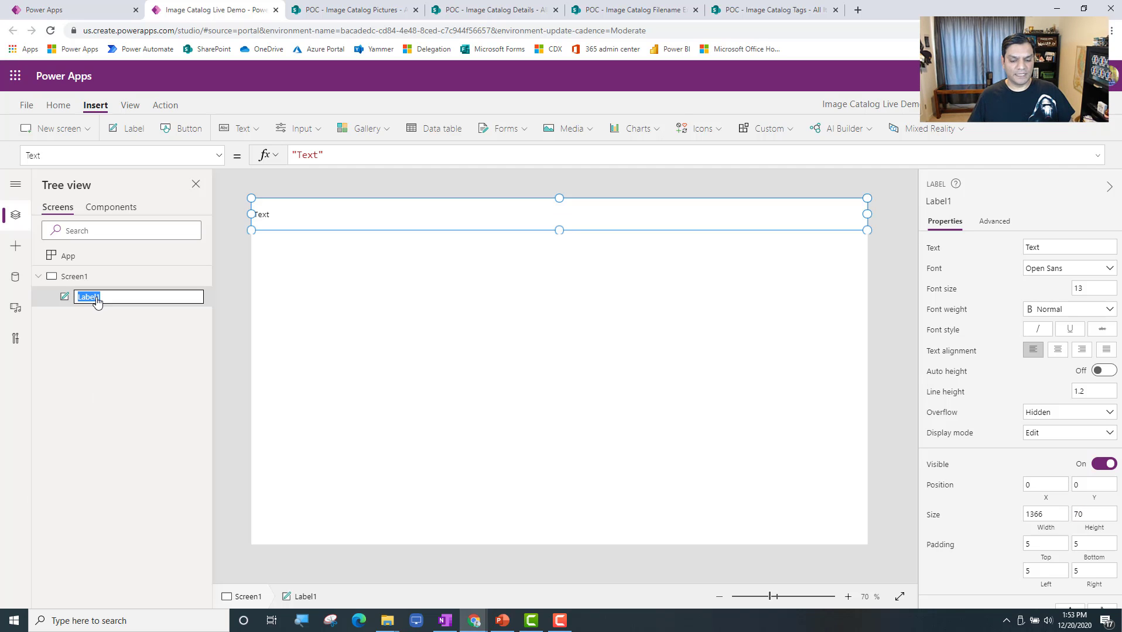
{"action": "left_click", "coordinate": [97, 299]}
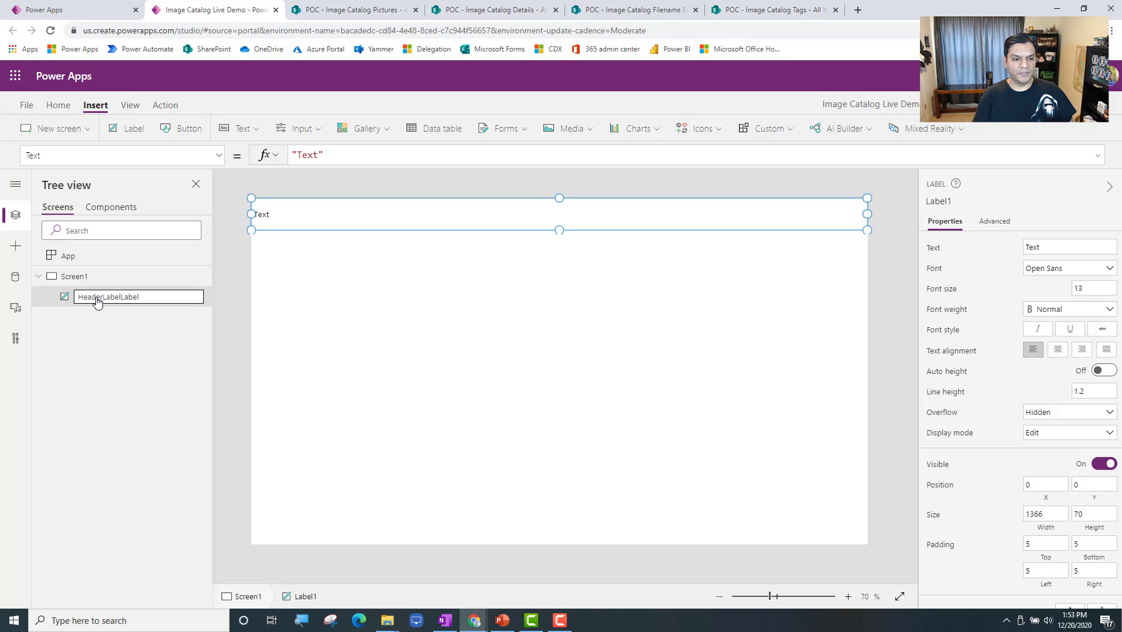
{"action": "key", "text": "shift+Left"}
{"action": "key", "text": "shift+Left"}
{"action": "key", "text": "shift+Left"}
{"action": "key", "text": "shift+Left"}
{"action": "key", "text": "shift+Left"}
{"action": "key", "text": "BackSpace"}
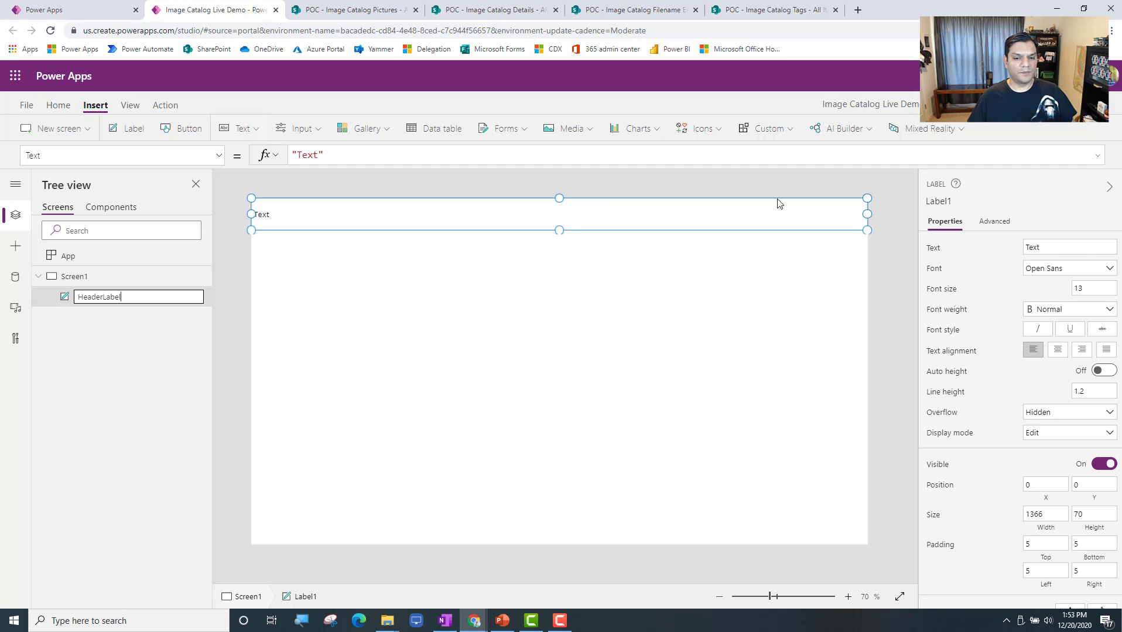
Step: Set the header label's text to Image Catalog and its font size to 32
{"action": "left_click", "coordinate": [1090, 250]}
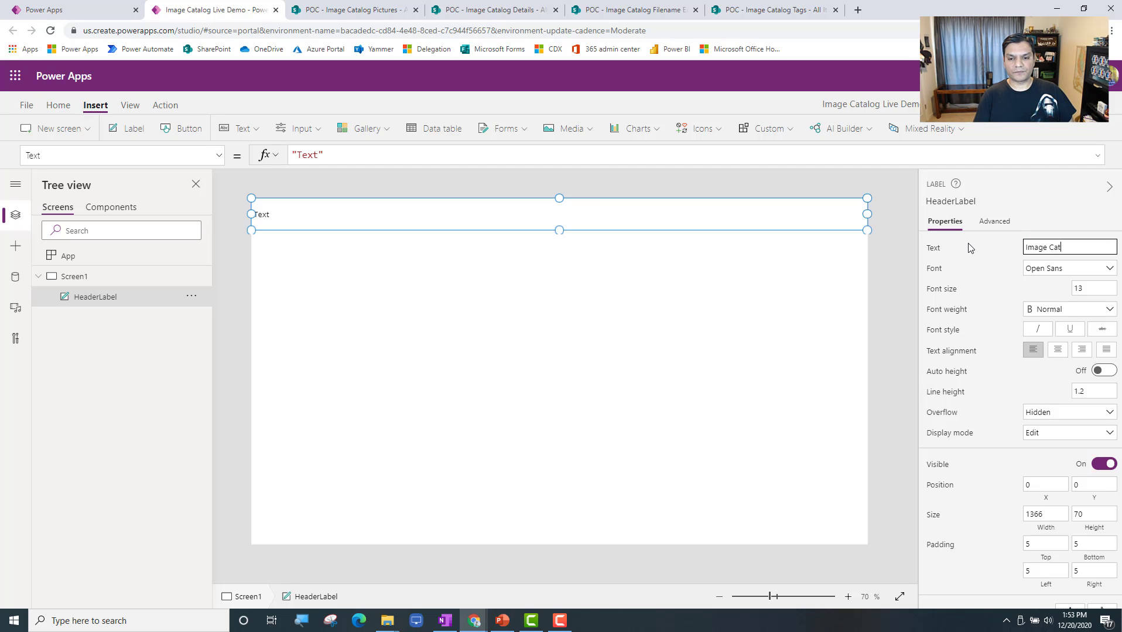
{"action": "type", "text": "Image Catalog"}
{"action": "left_click", "coordinate": [58, 105]}
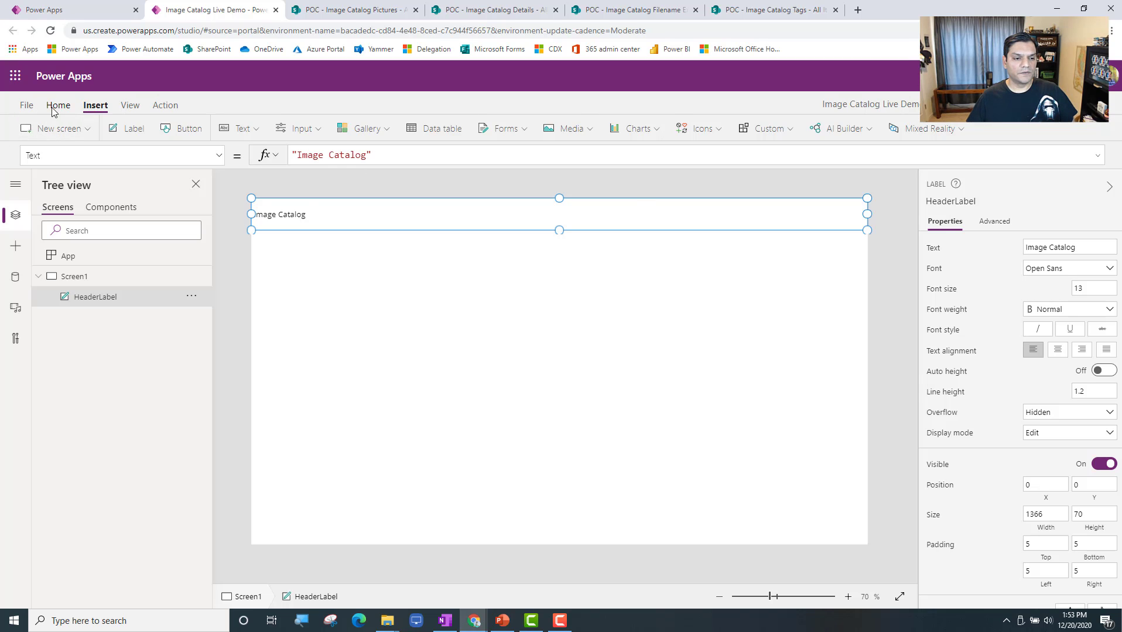
{"action": "left_click", "coordinate": [315, 136]}
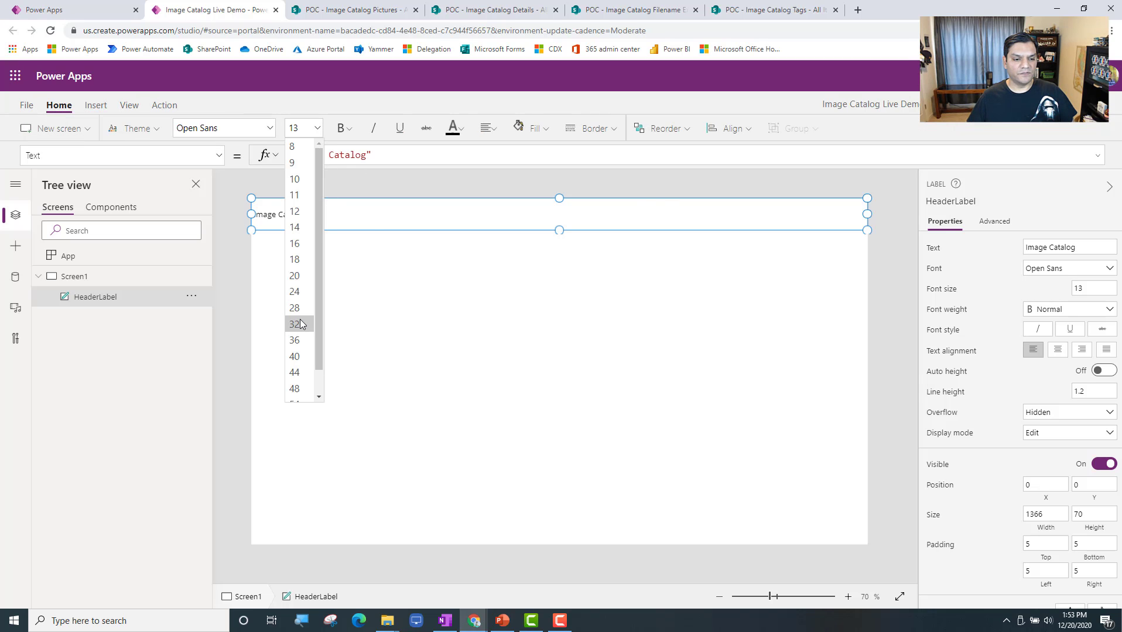
{"action": "left_click", "coordinate": [302, 326]}
Step: Fill the header label with the standard purple and make its text white
{"action": "left_click", "coordinate": [541, 130]}
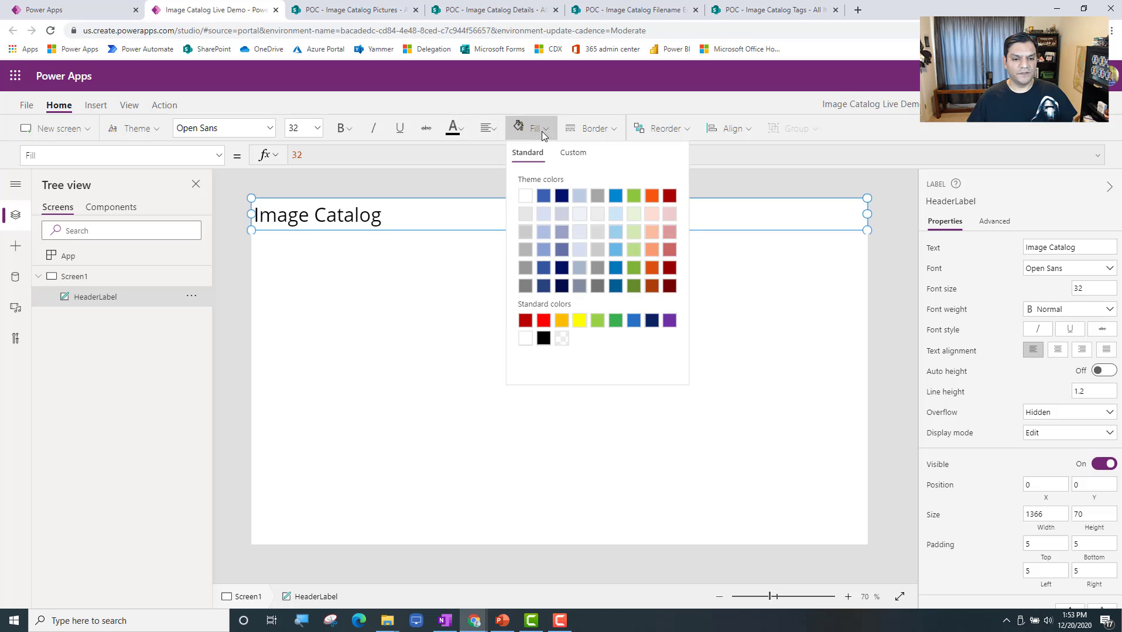
{"action": "left_click", "coordinate": [670, 320]}
{"action": "left_click", "coordinate": [459, 134]}
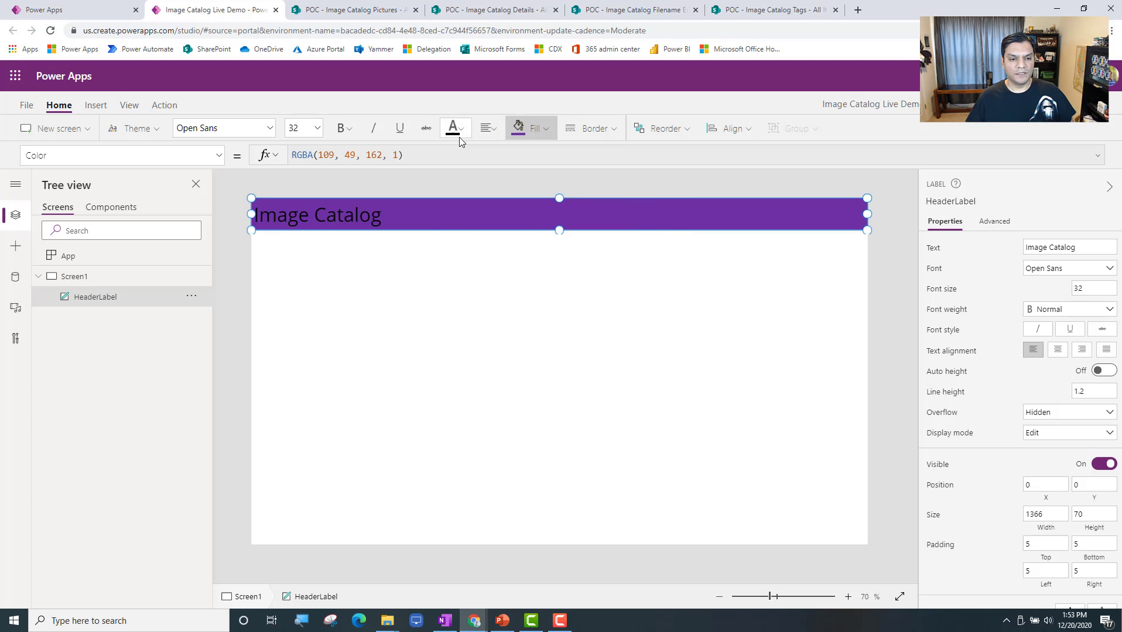
{"action": "left_click", "coordinate": [461, 197]}
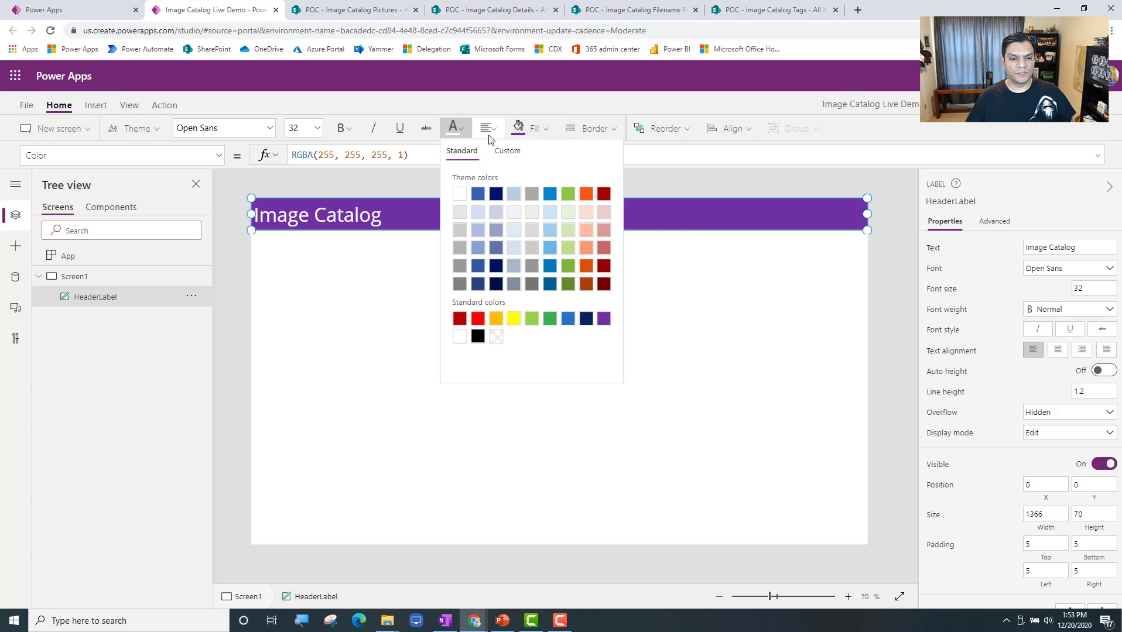
Step: Center the header label's text and set its display mode to View
{"action": "left_click", "coordinate": [487, 128]}
{"action": "left_click", "coordinate": [511, 177]}
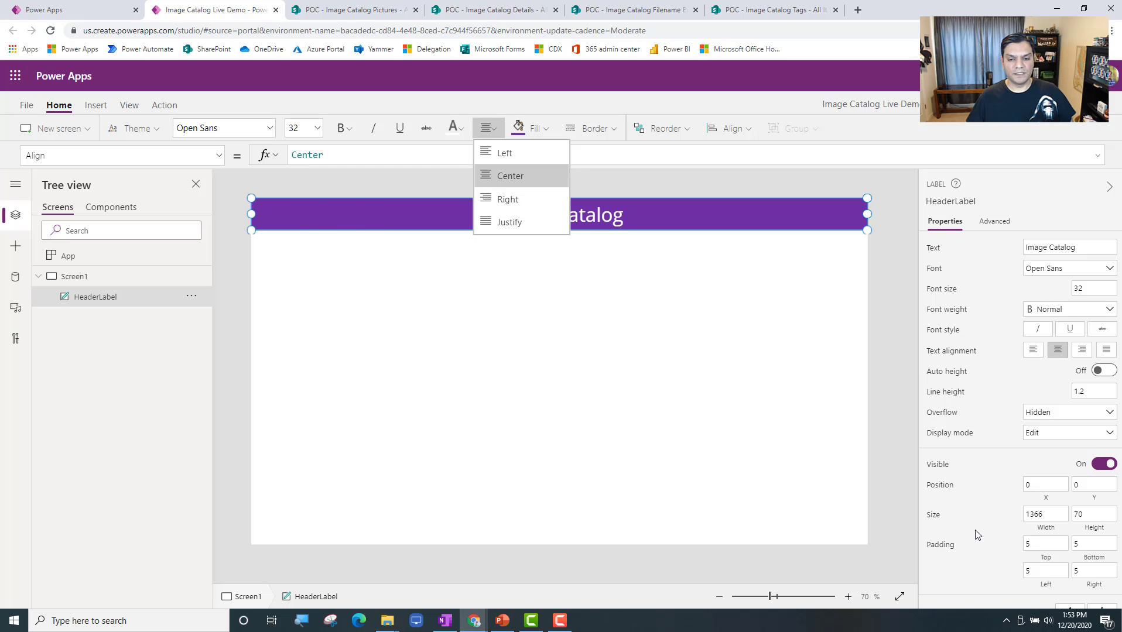
{"action": "left_click", "coordinate": [1072, 440]}
{"action": "left_click", "coordinate": [1070, 478]}
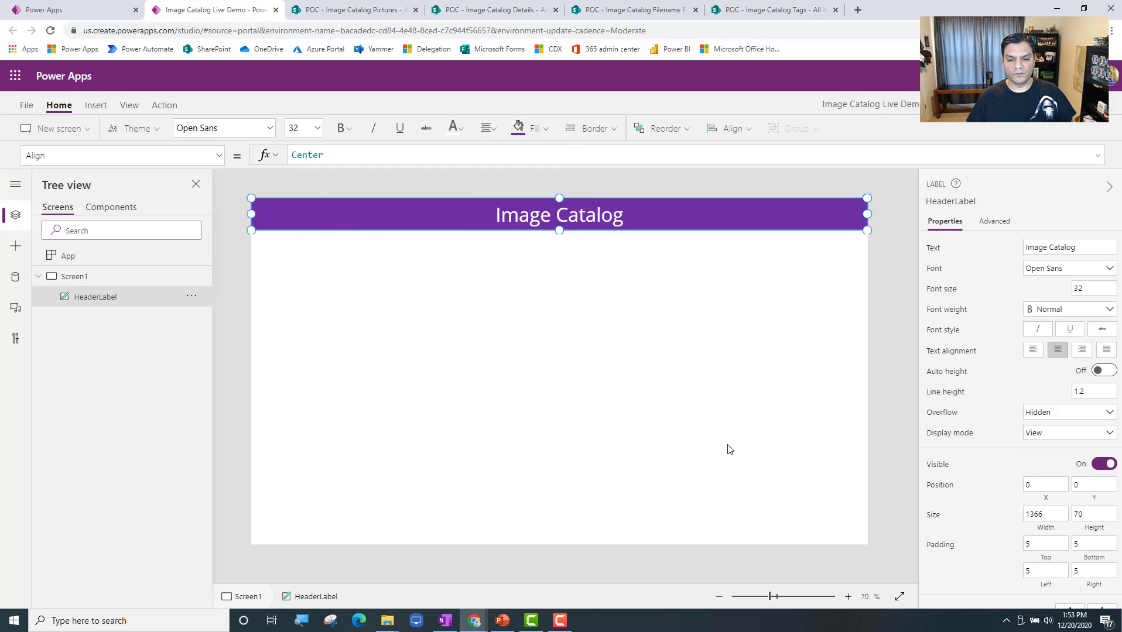
Step: Duplicate the header label and place the copy along the screen's lower edge at X 0, Y 698
{"action": "left_click", "coordinate": [651, 236]}
{"action": "left_click", "coordinate": [651, 228]}
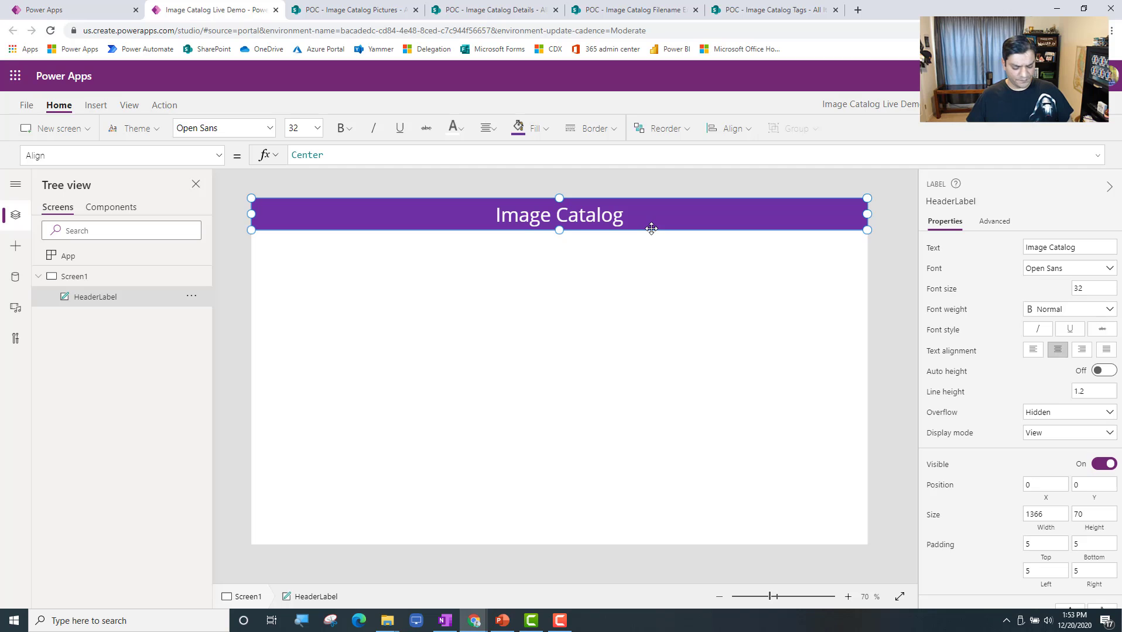
{"action": "key", "text": "ctrl+c"}
{"action": "key", "text": "ctrl+v"}
{"action": "left_click_drag", "start_coordinate": [648, 225], "coordinate": [623, 536]}
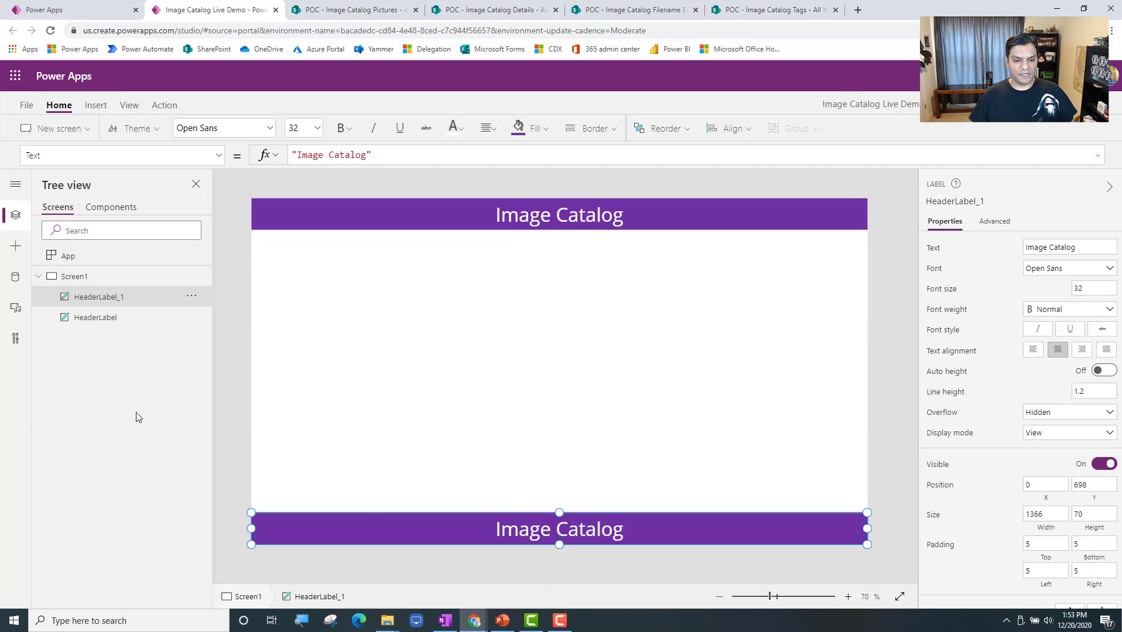
Step: Rename the duplicated header label as FooterLabel
{"action": "double_click", "coordinate": [115, 297]}
{"action": "key", "text": "End"}
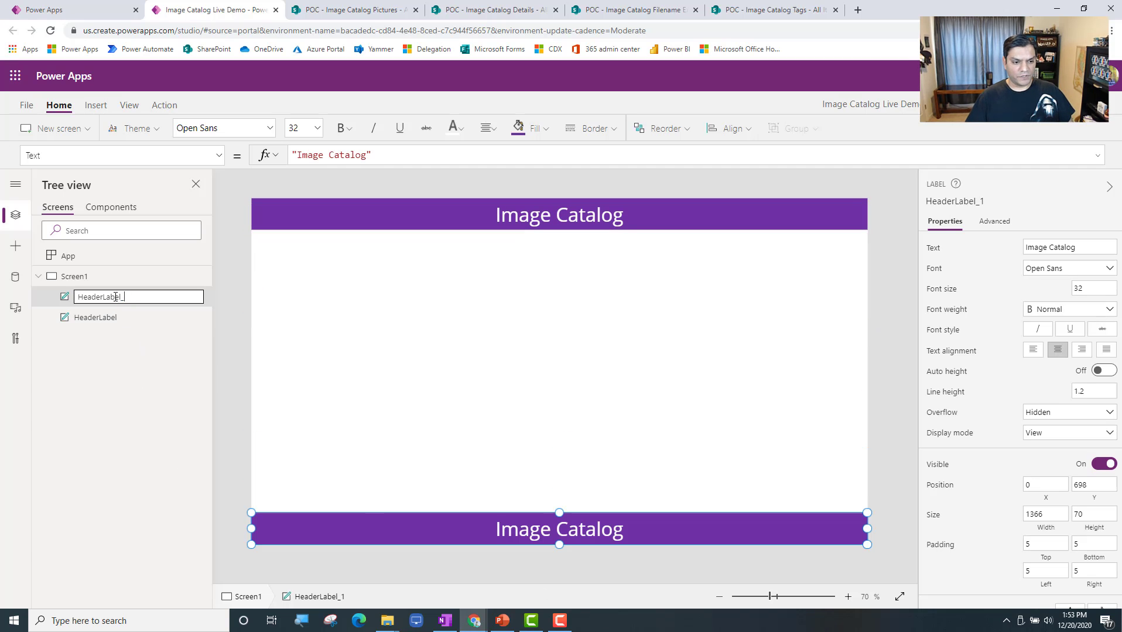
{"action": "key", "text": "Delete"}
{"action": "key", "text": "Delete"}
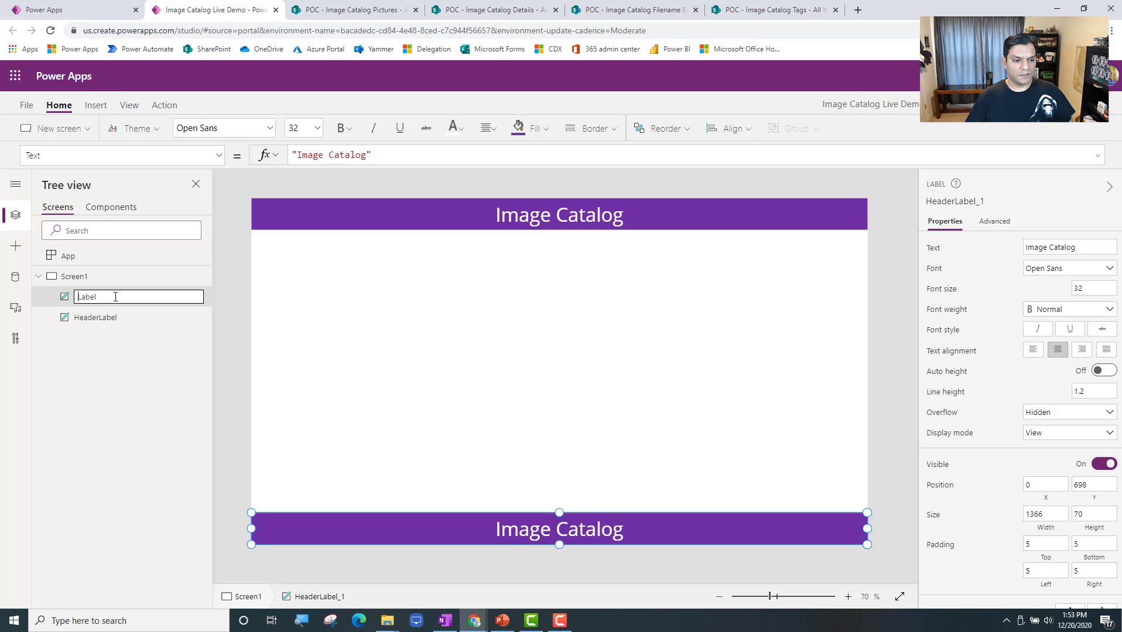
{"action": "type", "text": "Footer"}
{"action": "key", "text": "Return"}
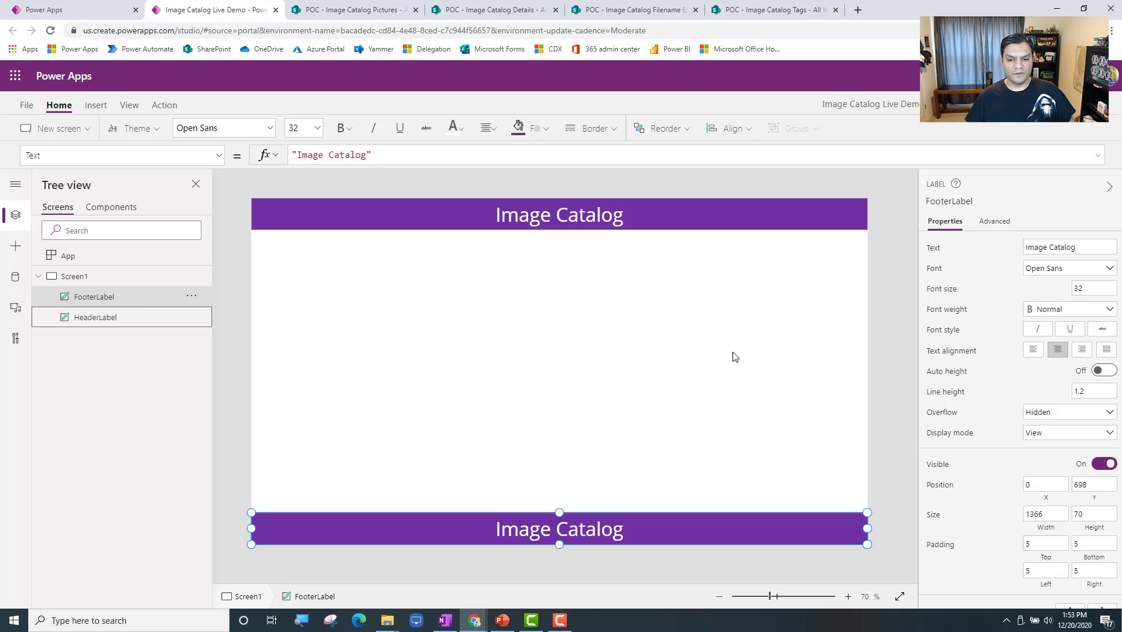
Step: Resize the footer label to a height of 40 along the screen's lower edge at Y 728, with font size 24
{"action": "left_click_drag", "start_coordinate": [1089, 515], "coordinate": [986, 521]}
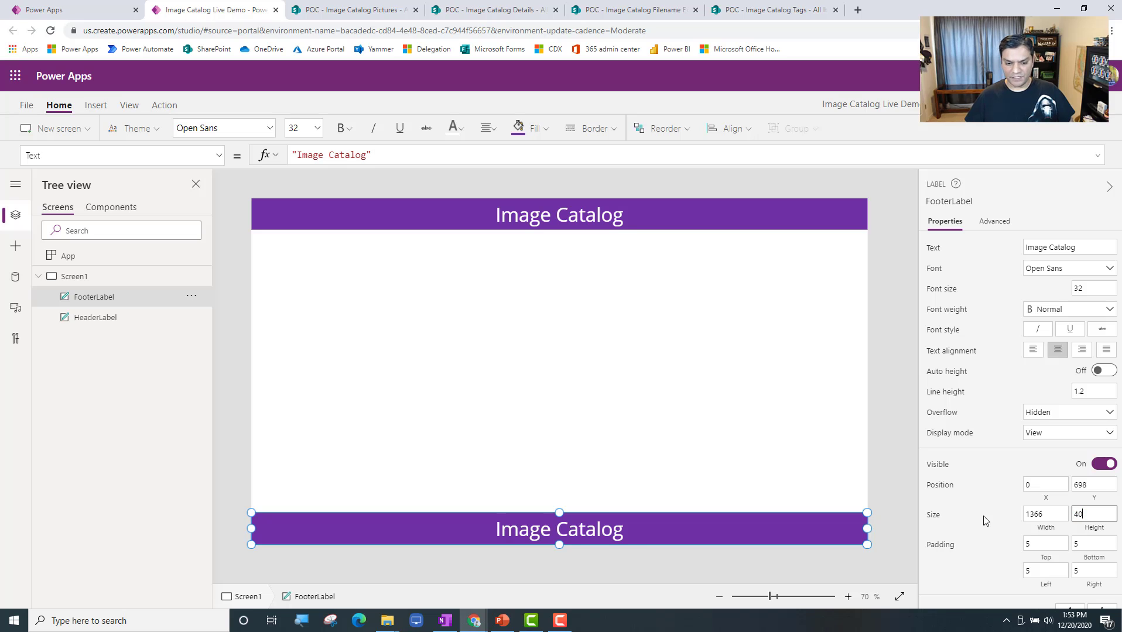
{"action": "left_click_drag", "start_coordinate": [609, 529], "coordinate": [607, 570]}
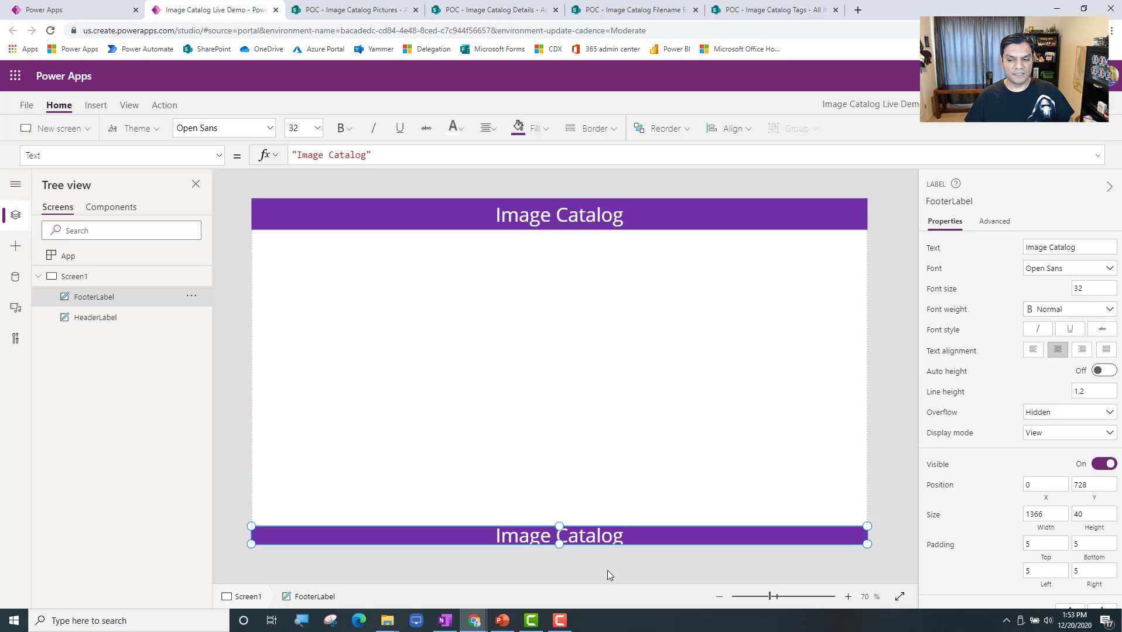
{"action": "left_click", "coordinate": [324, 131]}
{"action": "left_click", "coordinate": [301, 291]}
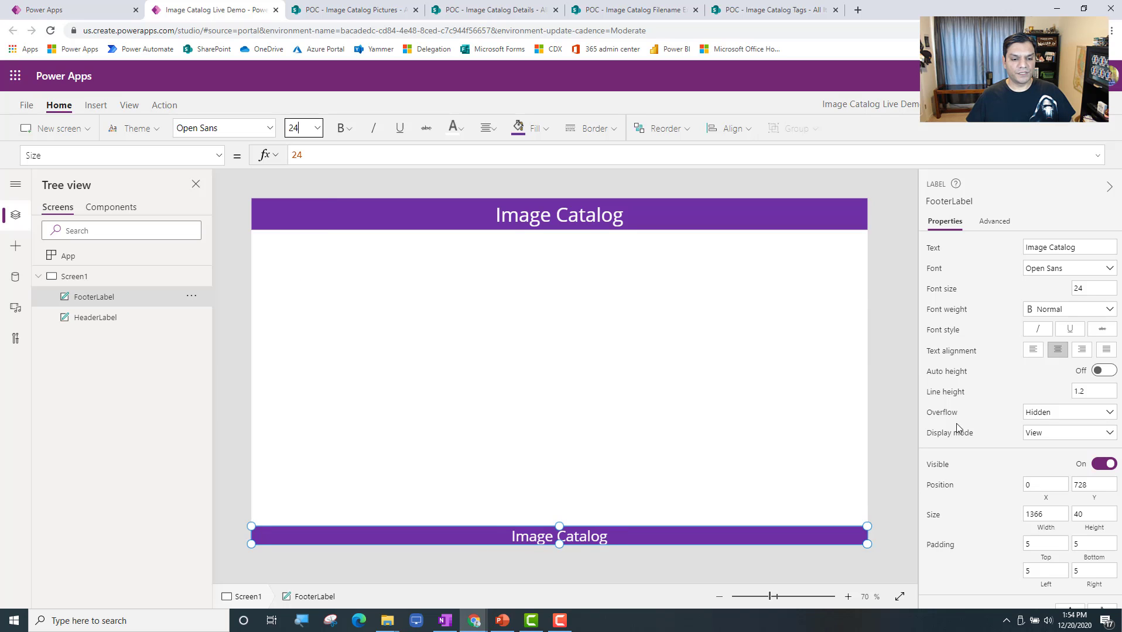
Step: Set the footer label's text to Powered By Power Apps
{"action": "left_click_drag", "start_coordinate": [1073, 252], "coordinate": [974, 253]}
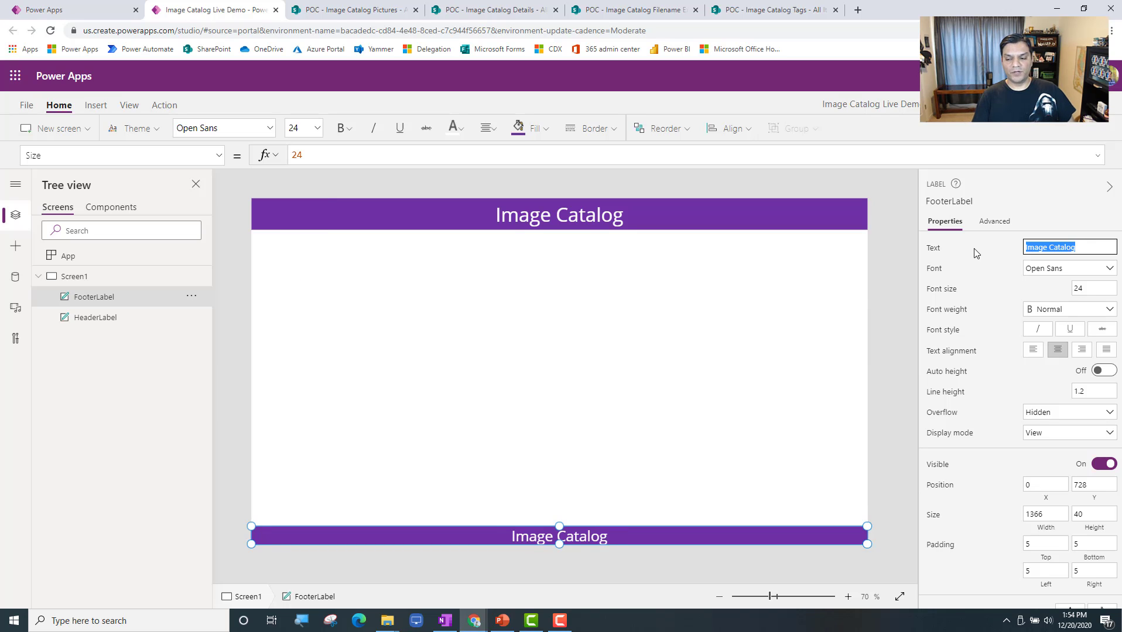
{"action": "type", "text": "Powered By Power Apps"}
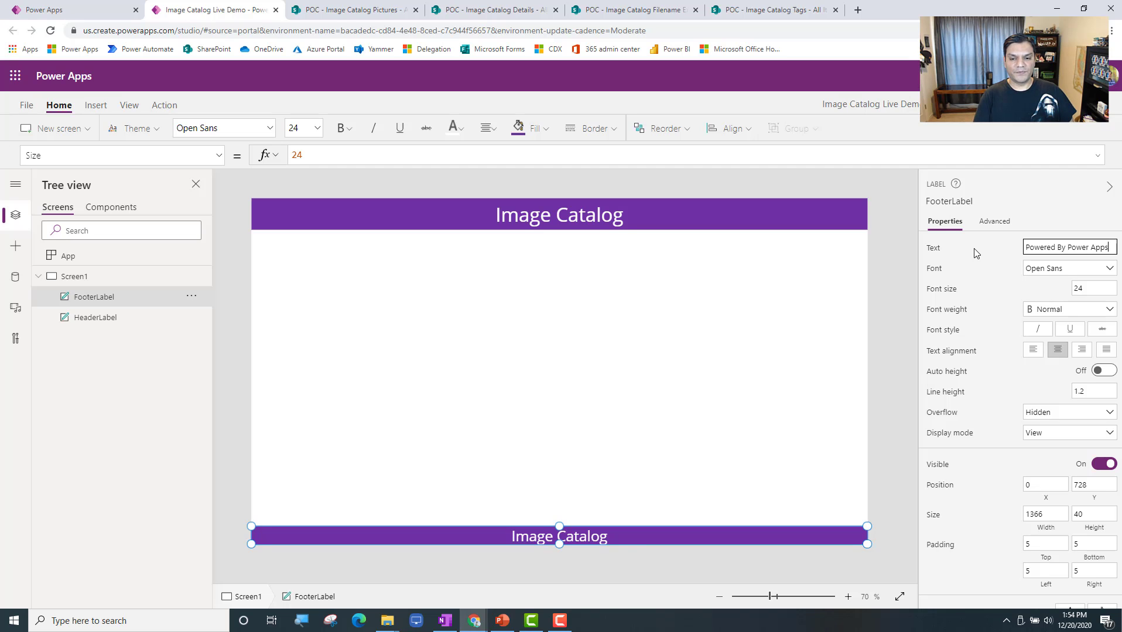
{"action": "left_click", "coordinate": [417, 367]}
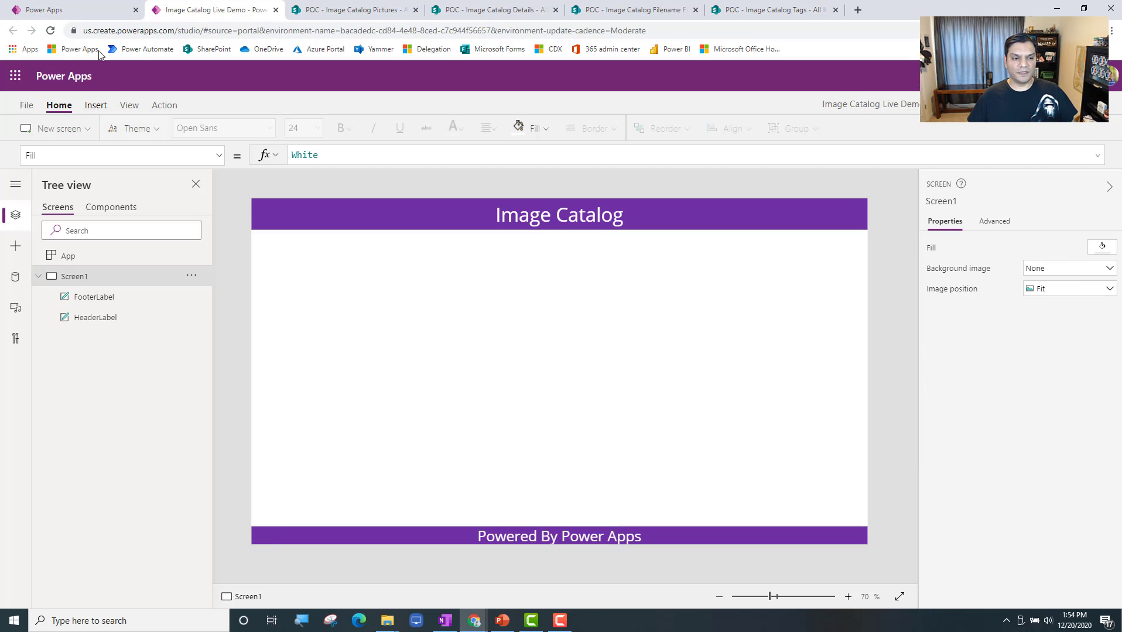
Step: Save and publish the Image Catalog Live Demo app, and return to the editing canvas
{"action": "left_click", "coordinate": [27, 105]}
{"action": "left_click", "coordinate": [156, 295]}
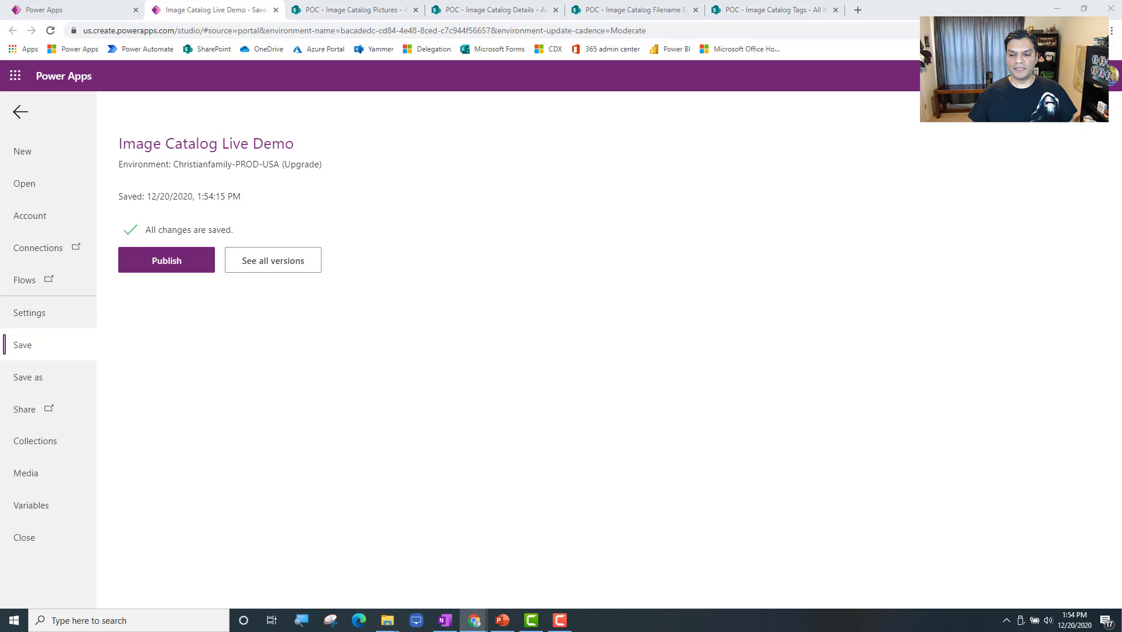
{"action": "left_click", "coordinate": [207, 268]}
{"action": "left_click", "coordinate": [554, 413]}
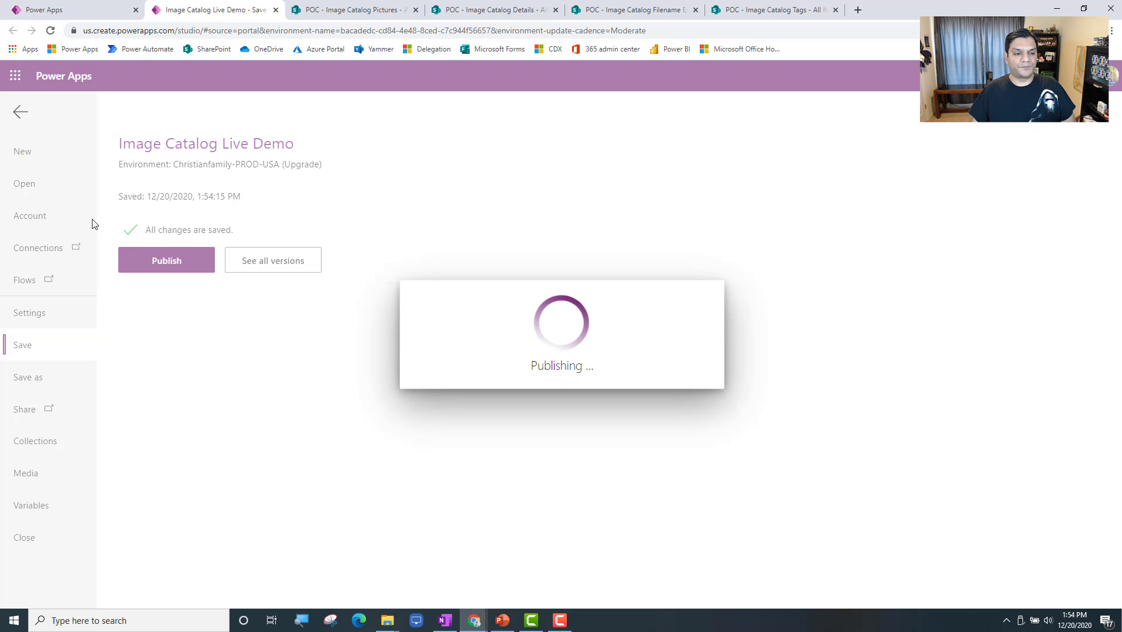
{"action": "left_click", "coordinate": [21, 112]}
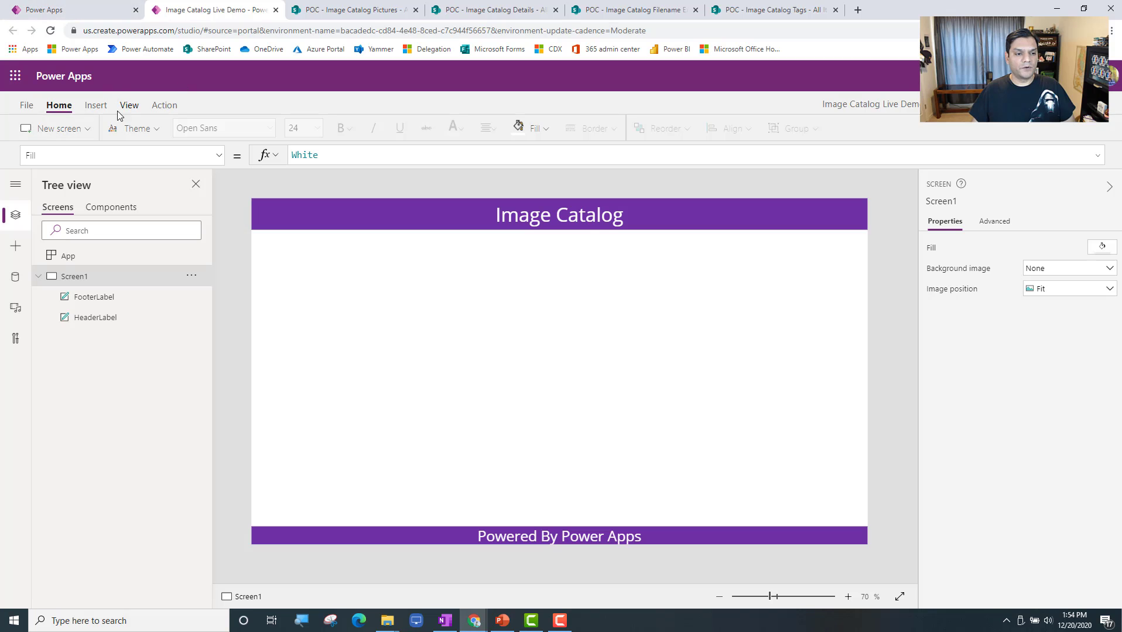
Step: Add a SharePoint data connection to the app and choose the POC site
{"action": "left_click", "coordinate": [96, 105]}
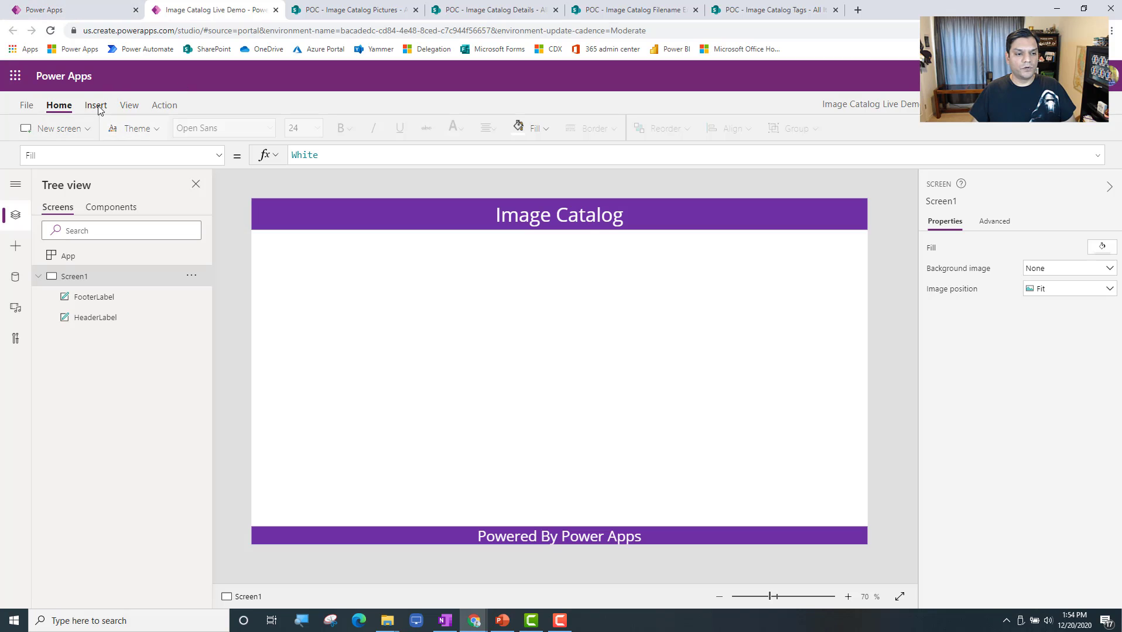
{"action": "left_click", "coordinate": [16, 277]}
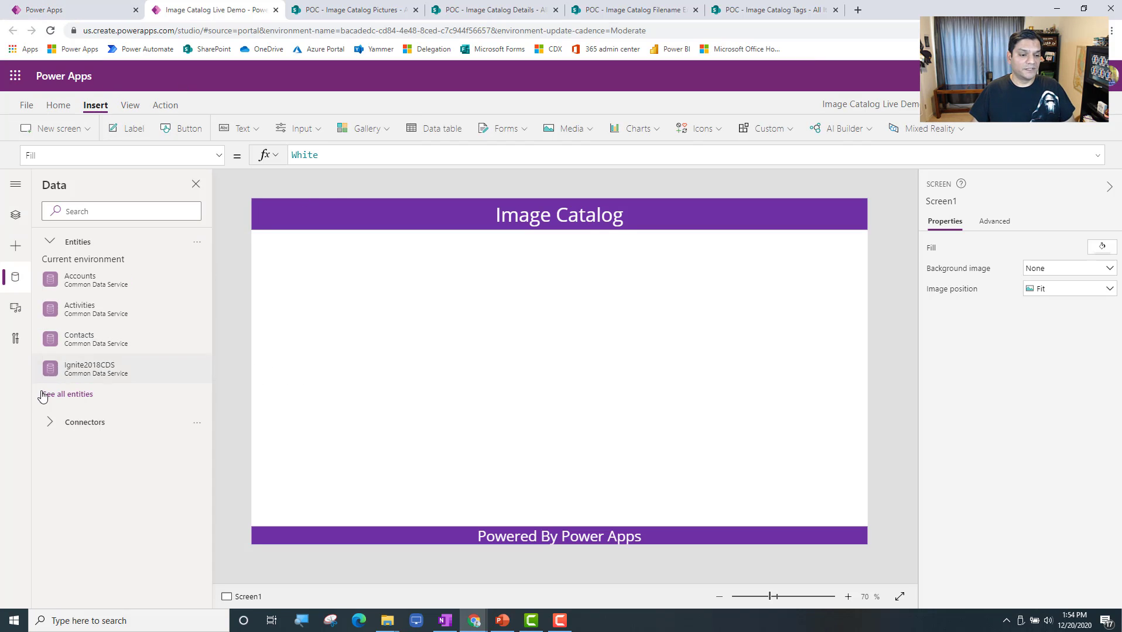
{"action": "left_click", "coordinate": [47, 422]}
{"action": "scroll", "coordinate": [165, 475], "scroll_direction": "down", "scroll_amount": 4}
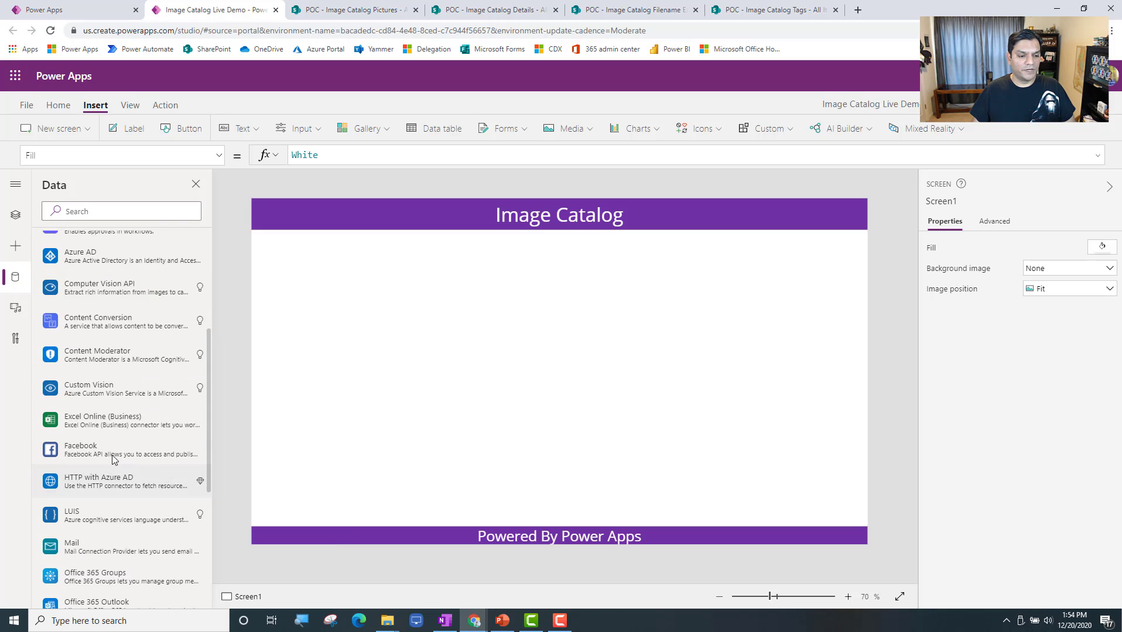
{"action": "scroll", "coordinate": [106, 410], "scroll_direction": "down", "scroll_amount": 5}
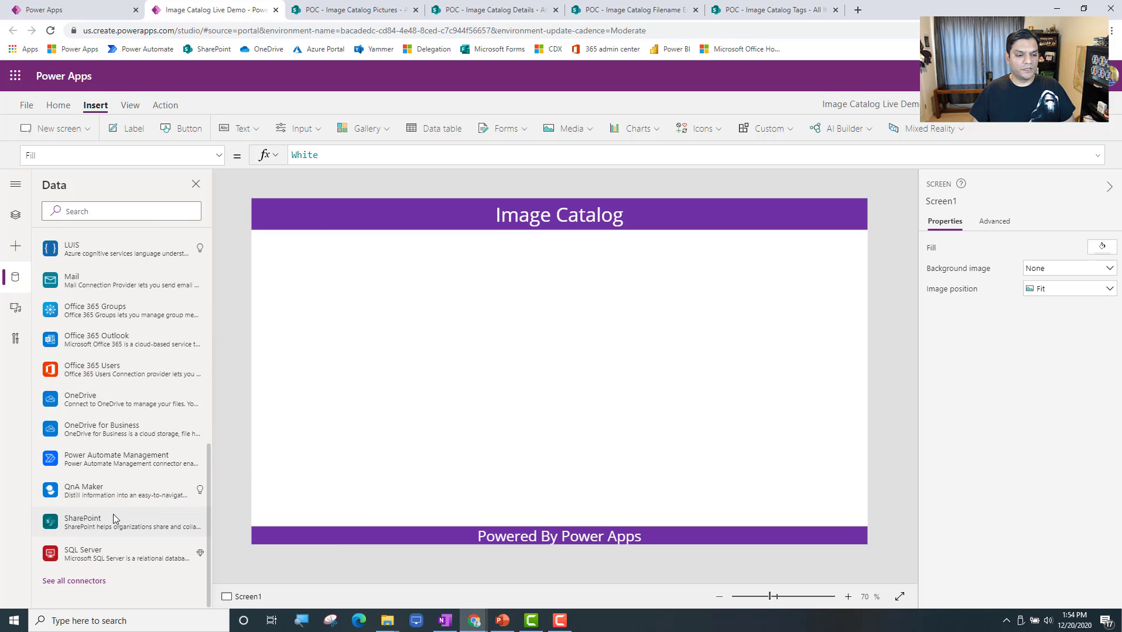
{"action": "left_click", "coordinate": [113, 516]}
{"action": "left_click", "coordinate": [318, 540]}
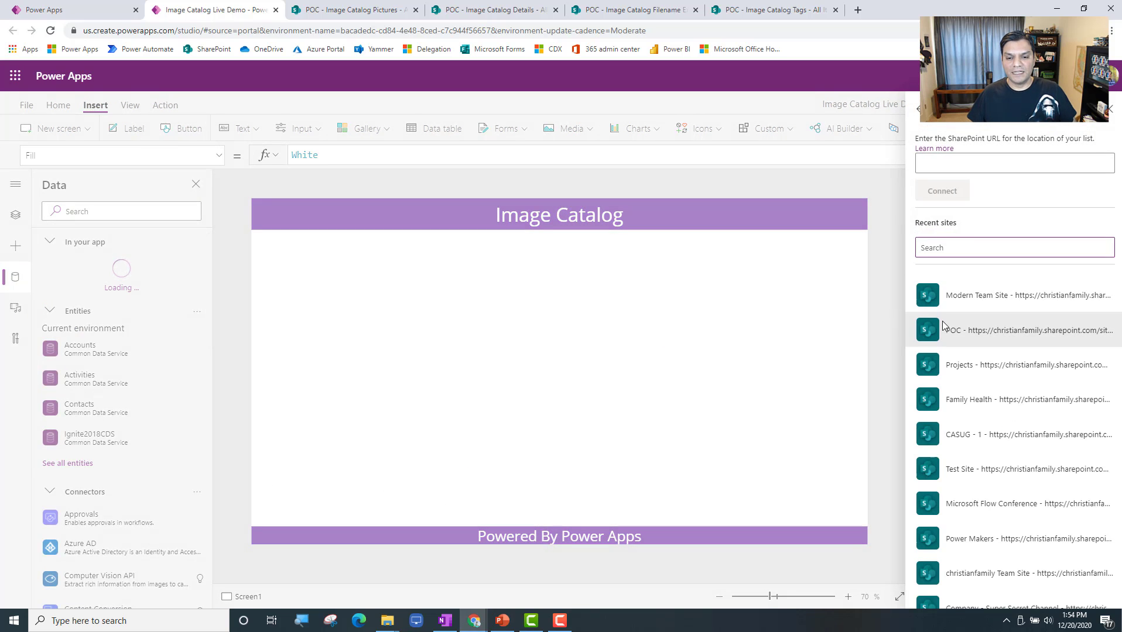
{"action": "left_click", "coordinate": [943, 328]}
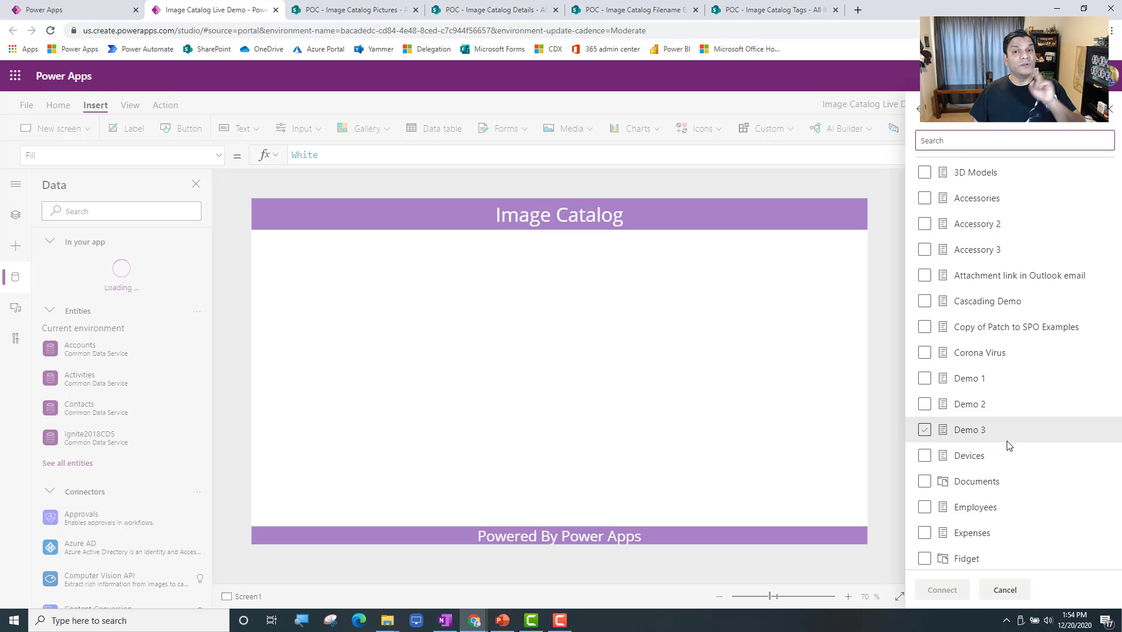
Step: Connect the Image Catalog Details, Image Catalog Filename Extension and Image Catalog Tags lists as data sources
{"action": "scroll", "coordinate": [1008, 445], "scroll_direction": "down", "scroll_amount": 5}
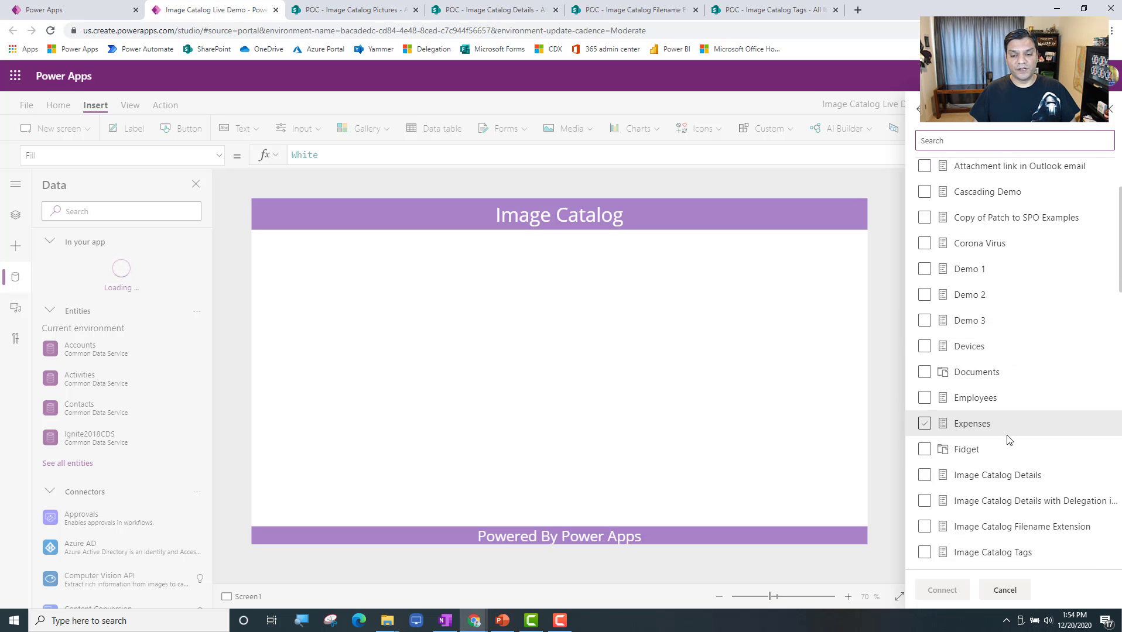
{"action": "left_click", "coordinate": [925, 300]}
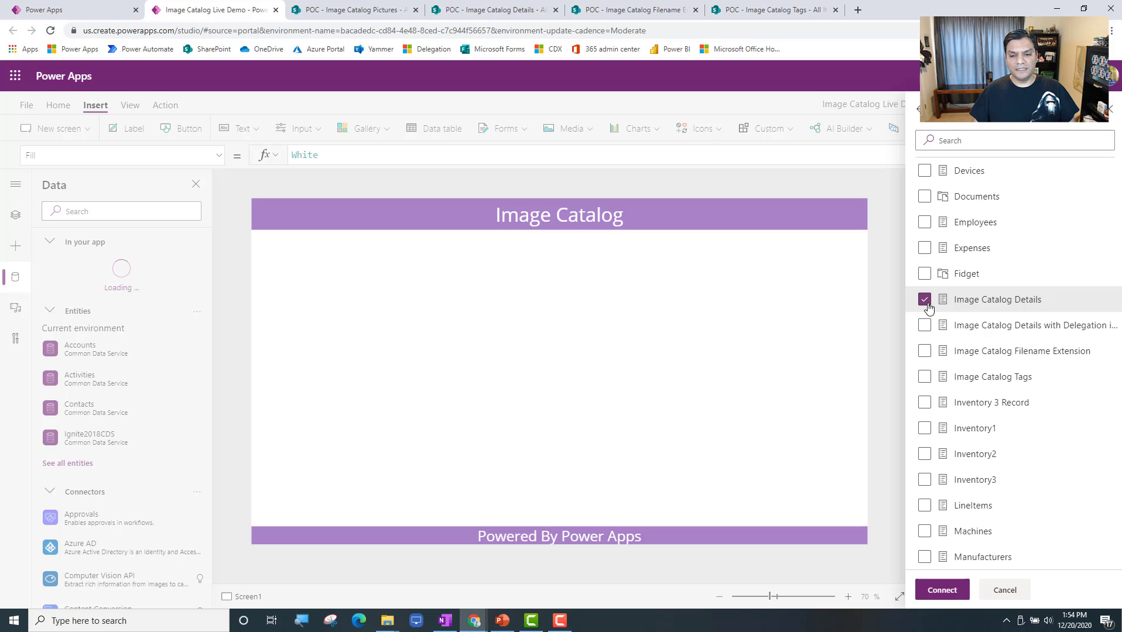
{"action": "left_click", "coordinate": [926, 353]}
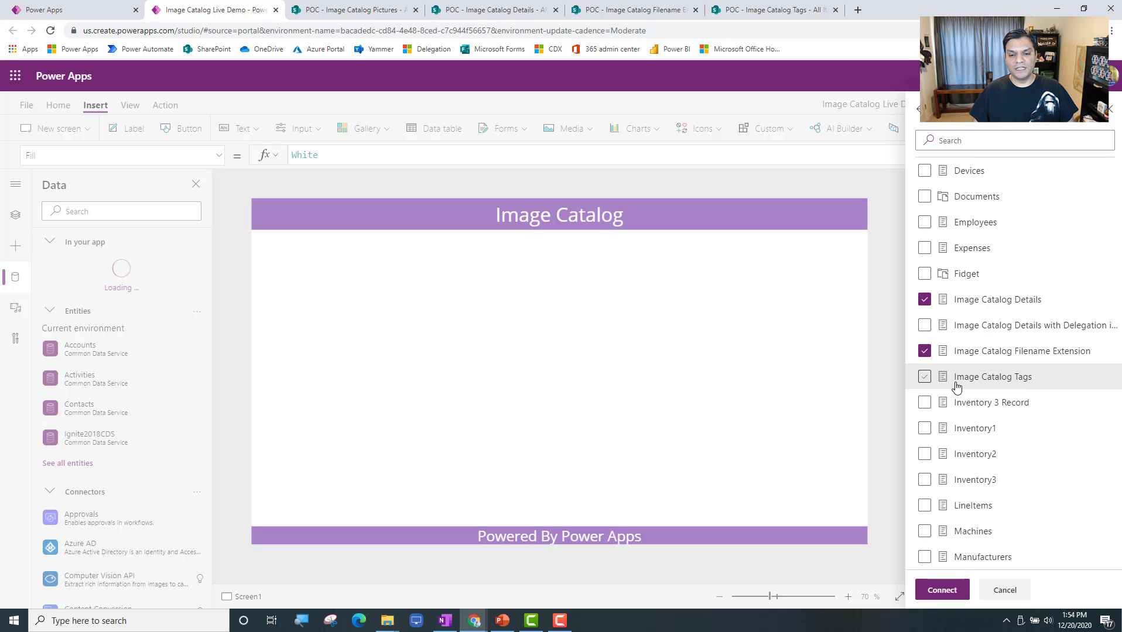
{"action": "left_click", "coordinate": [922, 380]}
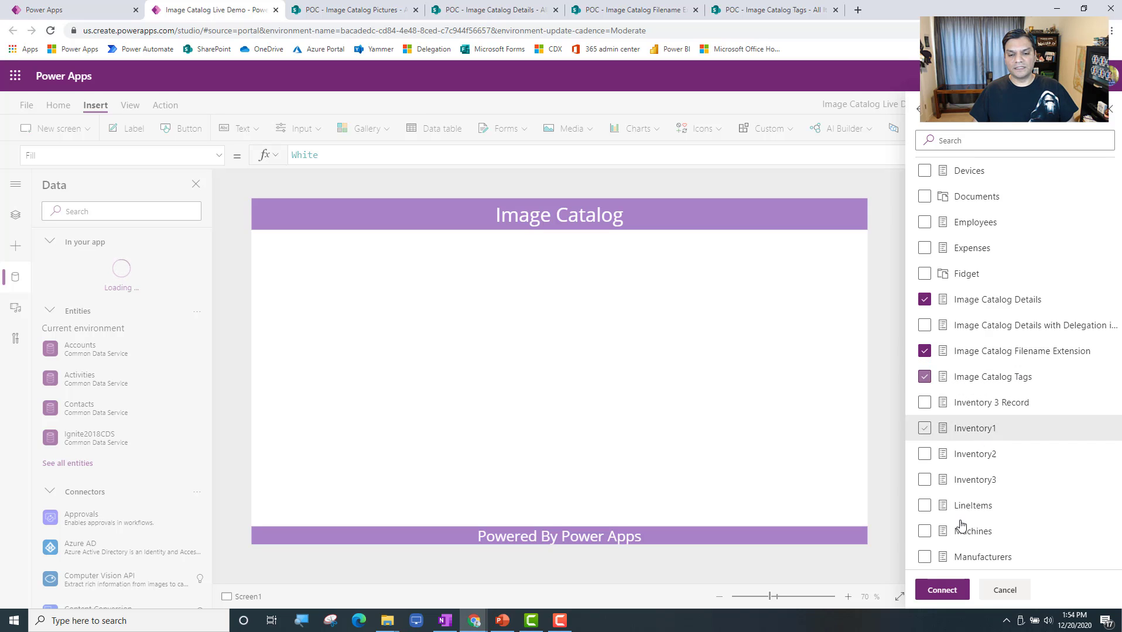
{"action": "left_click", "coordinate": [939, 590]}
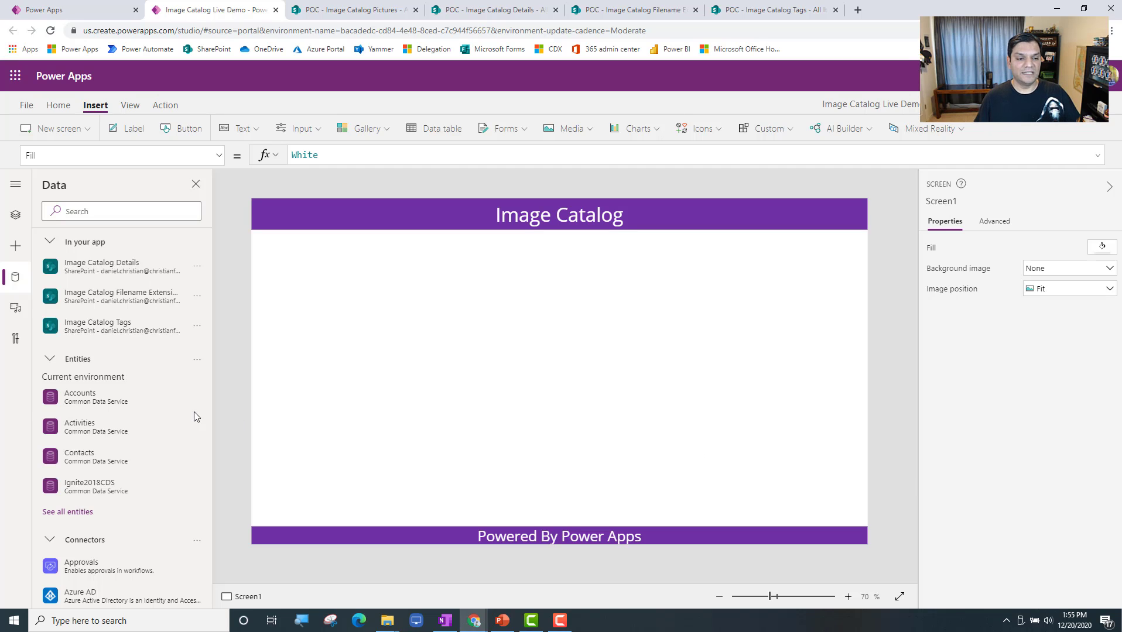
Step: Insert a vertical gallery on Screen1 and place it just below the header at X 0, Y 88
{"action": "left_click", "coordinate": [14, 214]}
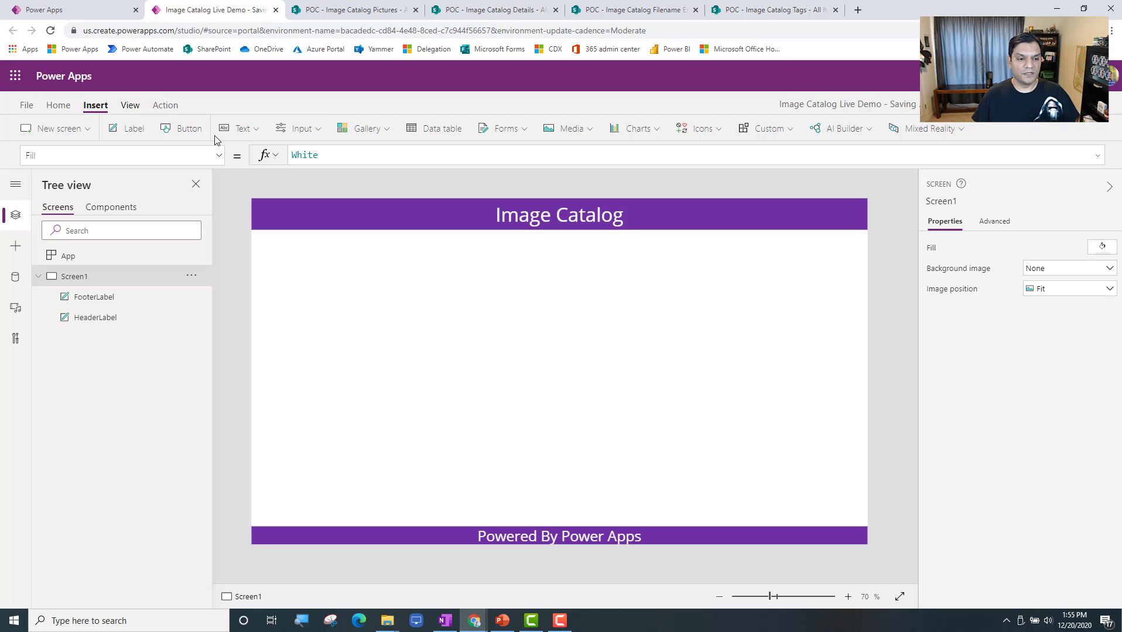
{"action": "left_click", "coordinate": [375, 130]}
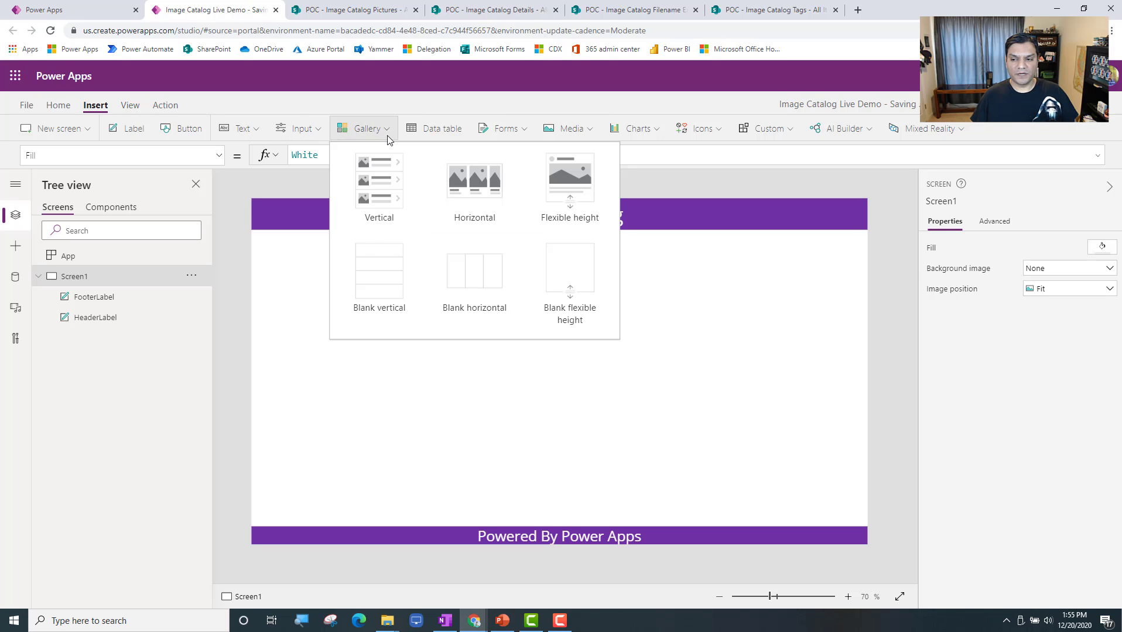
{"action": "left_click", "coordinate": [399, 176]}
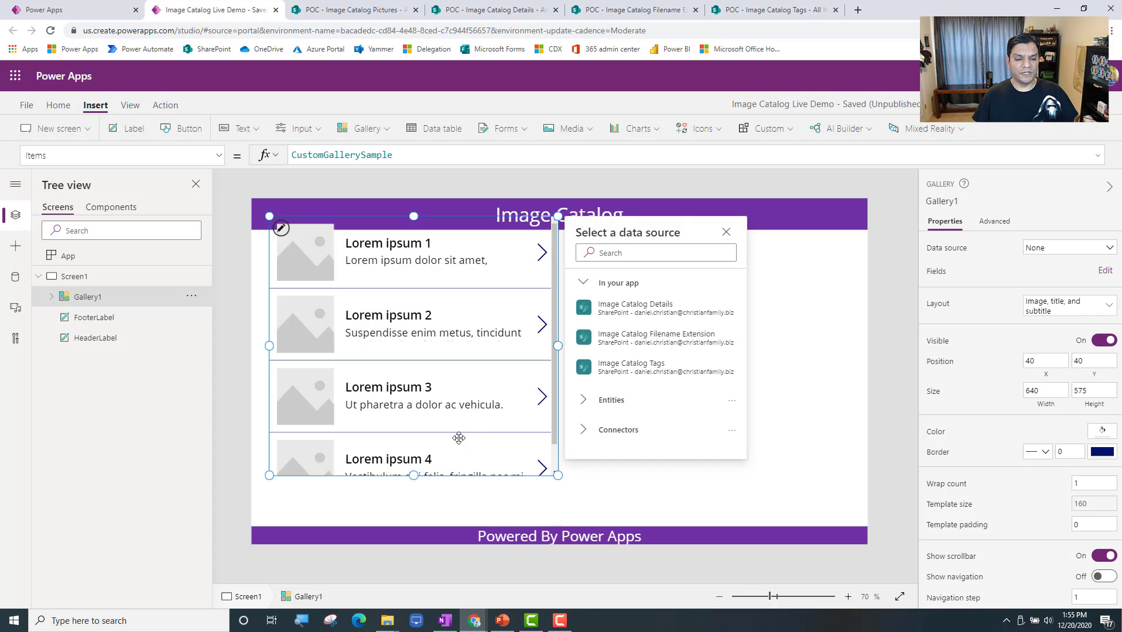
{"action": "left_click_drag", "start_coordinate": [449, 477], "coordinate": [431, 499]}
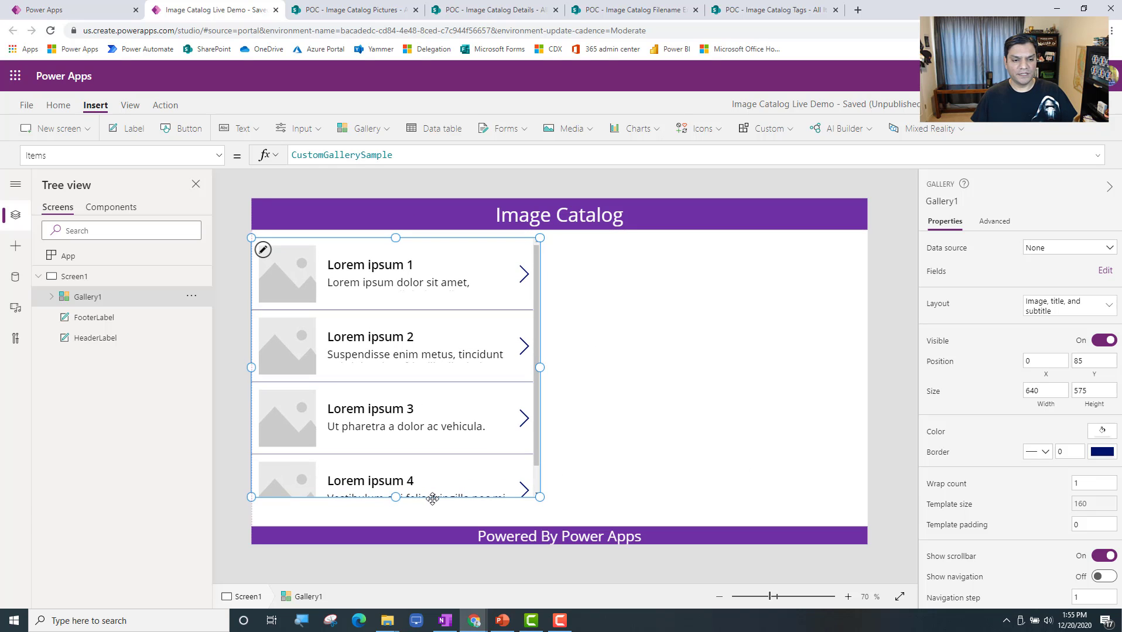
{"action": "left_click", "coordinate": [708, 479]}
{"action": "left_click", "coordinate": [518, 276]}
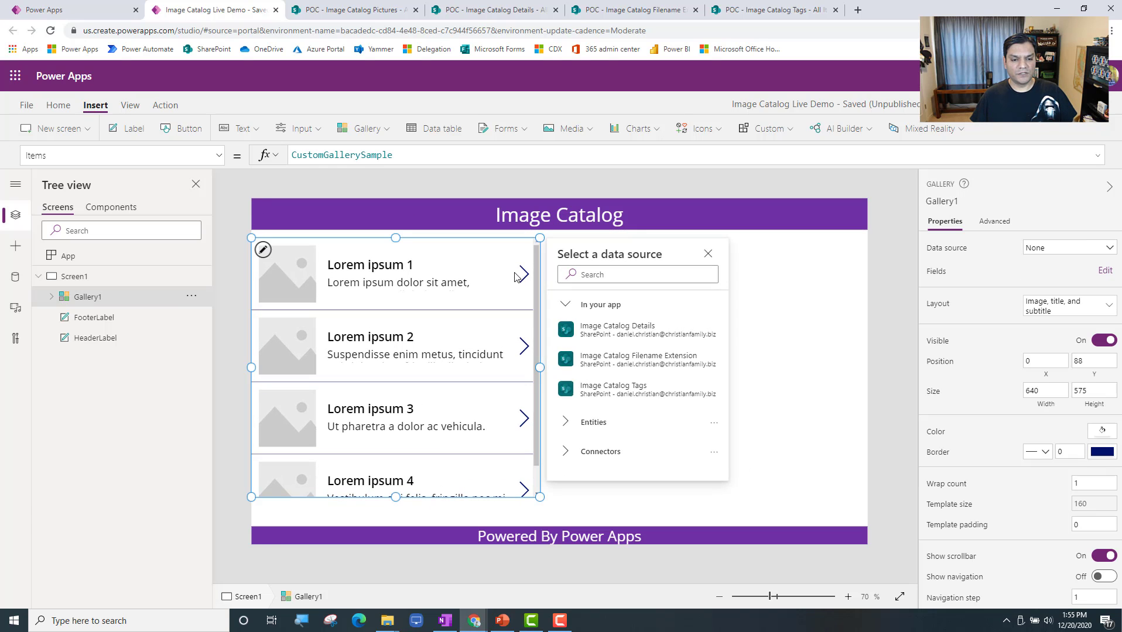
Step: Bind the gallery to the Image Catalog Details list and extend its height to 616
{"action": "left_click", "coordinate": [619, 343]}
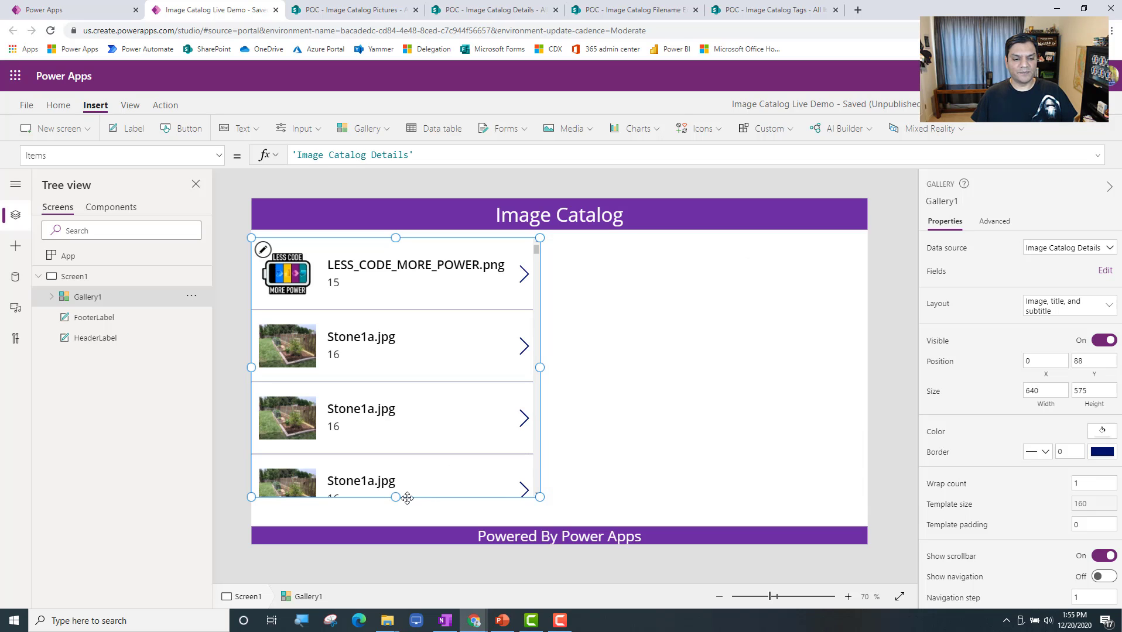
{"action": "left_click_drag", "start_coordinate": [395, 497], "coordinate": [395, 515]}
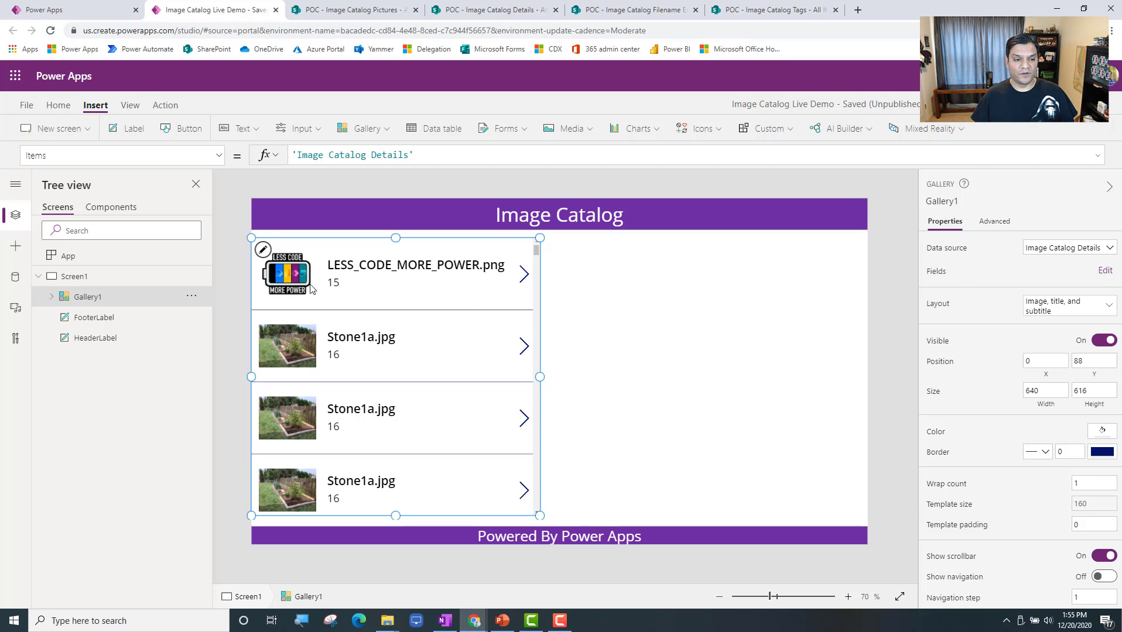
Step: Rename the gallery as ImageDetailsGallery
{"action": "double_click", "coordinate": [112, 296]}
{"action": "key", "text": "End"}
{"action": "key", "text": "BackSpace"}
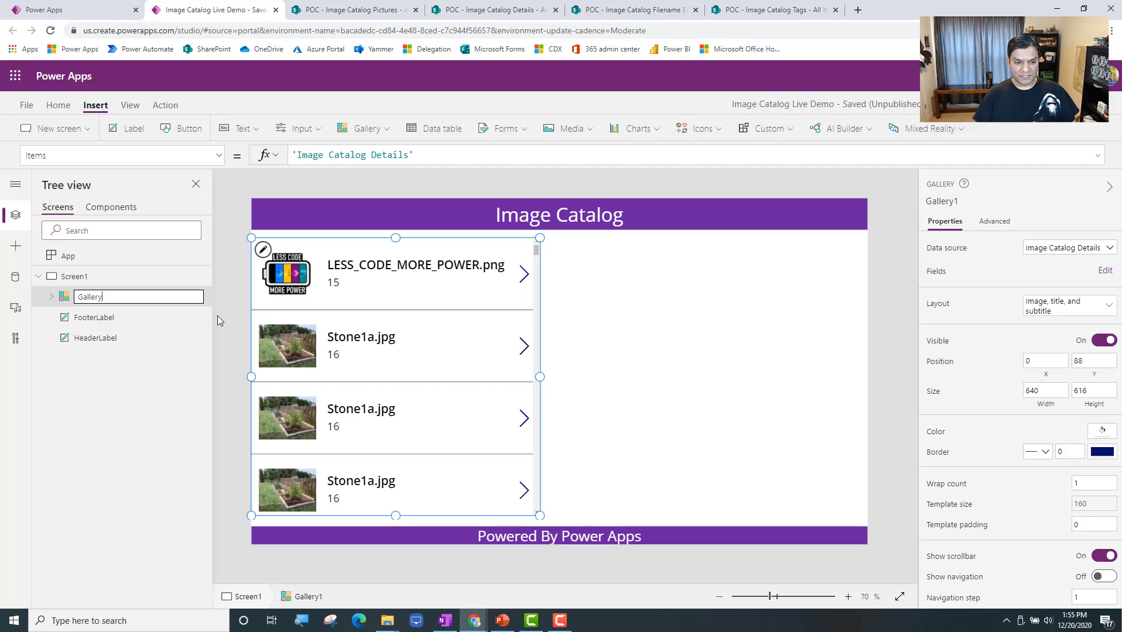
{"action": "type", "text": "ImageDetail"}
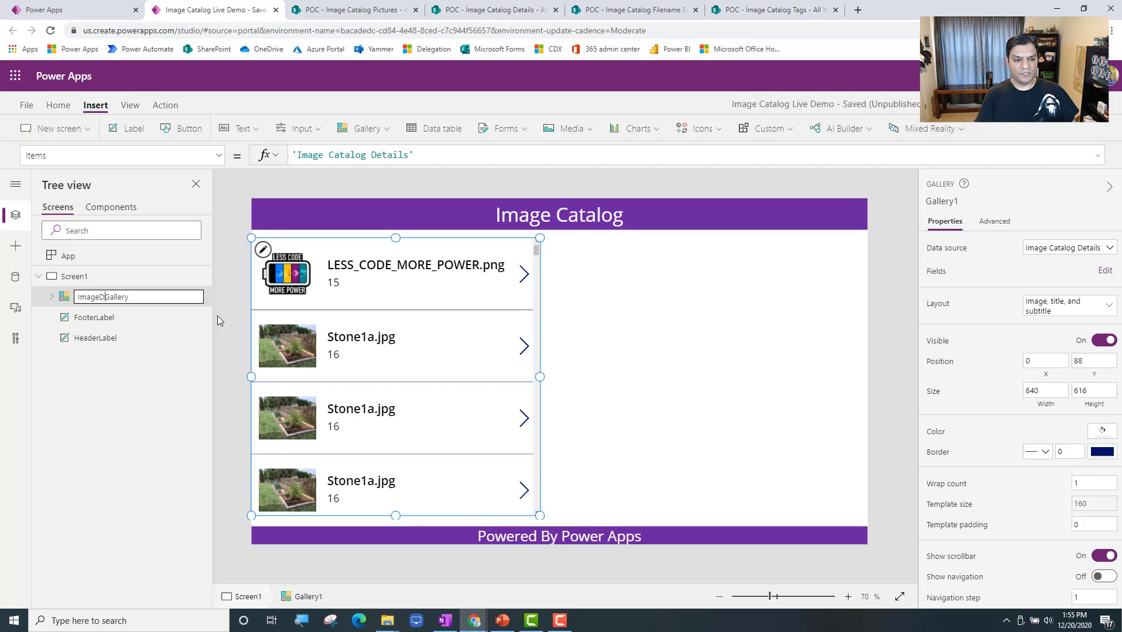
{"action": "type", "text": "s"}
{"action": "key", "text": "Return"}
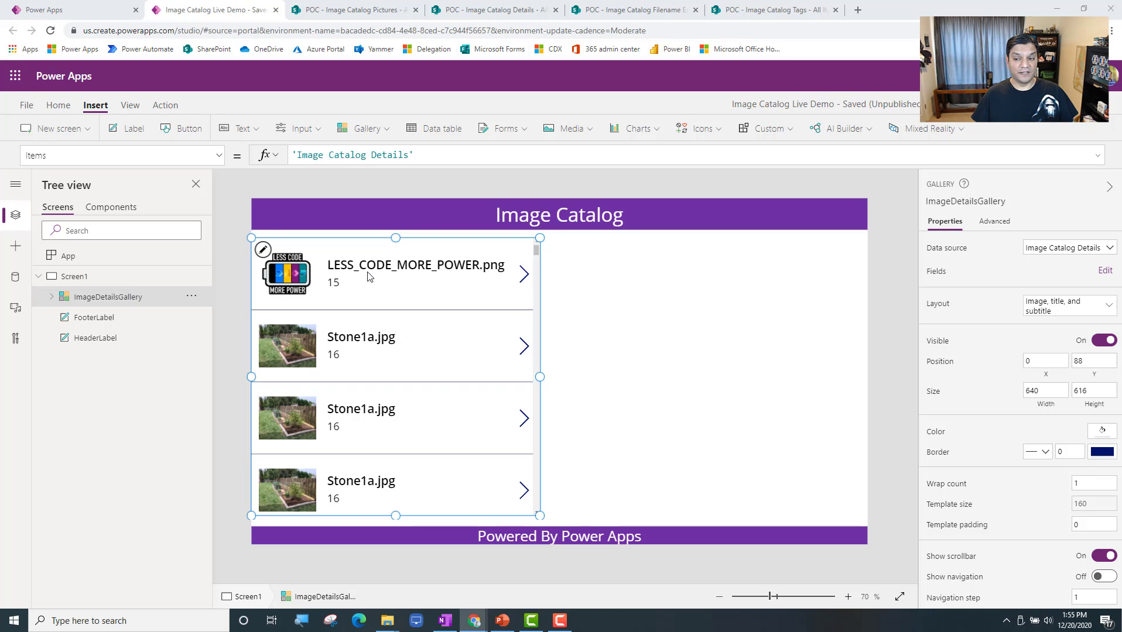
Step: Set the subtitle label in ImageDetailsGallery to show ThisItem.Tag instead of the image ID
{"action": "left_click", "coordinate": [343, 286]}
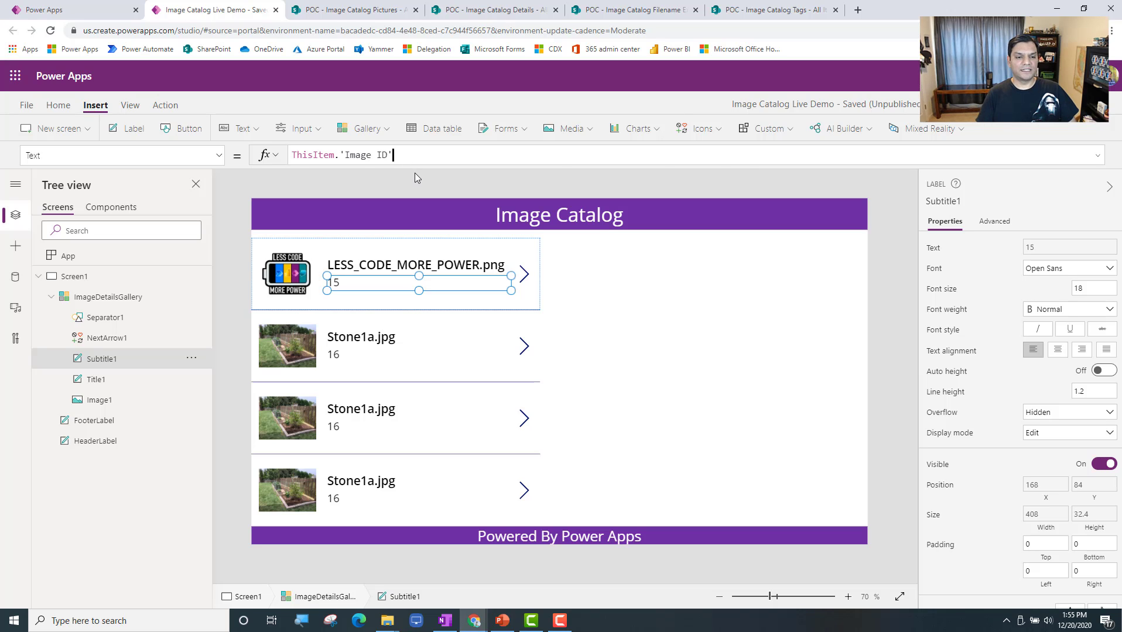
{"action": "key", "text": "BackSpace"}
{"action": "key", "text": "BackSpace"}
{"action": "key", "text": "BackSpace"}
{"action": "key", "text": "BackSpace"}
{"action": "key", "text": "BackSpace"}
{"action": "key", "text": "BackSpace"}
{"action": "key", "text": "BackSpace"}
{"action": "key", "text": "BackSpace"}
{"action": "key", "text": "BackSpace"}
{"action": "key", "text": "BackSpace"}
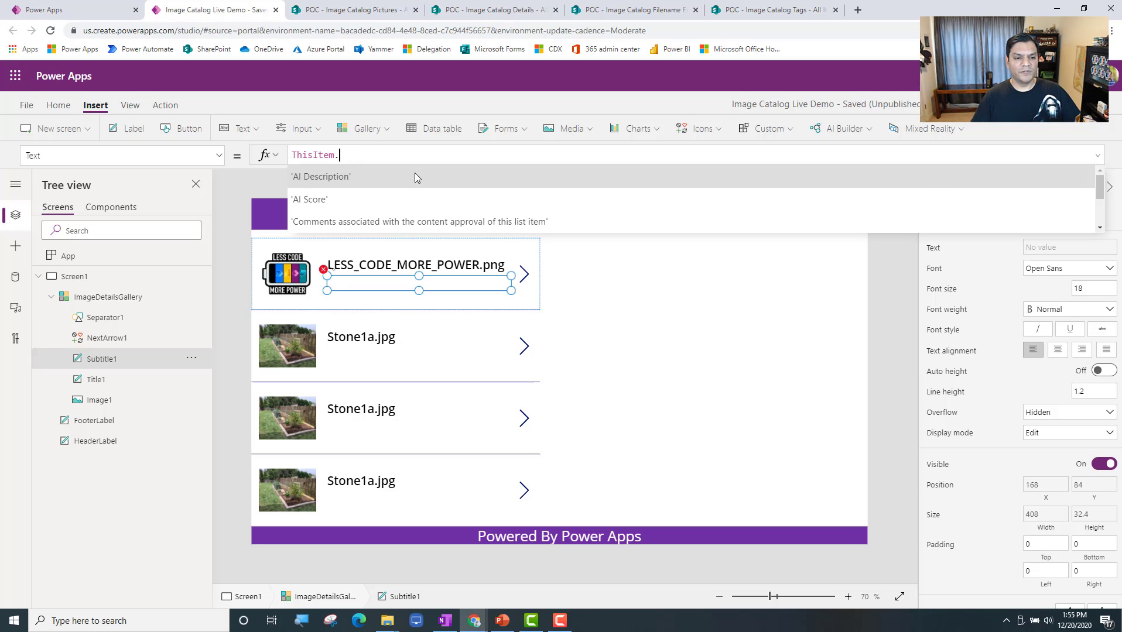
{"action": "key", "text": "Down"}
{"action": "key", "text": "Down"}
{"action": "key", "text": "Down"}
{"action": "key", "text": "Down"}
{"action": "key", "text": "Down"}
{"action": "key", "text": "Down"}
{"action": "key", "text": "Down"}
{"action": "key", "text": "Down"}
{"action": "key", "text": "Down"}
{"action": "key", "text": "Down"}
{"action": "key", "text": "Down"}
{"action": "key", "text": "Down"}
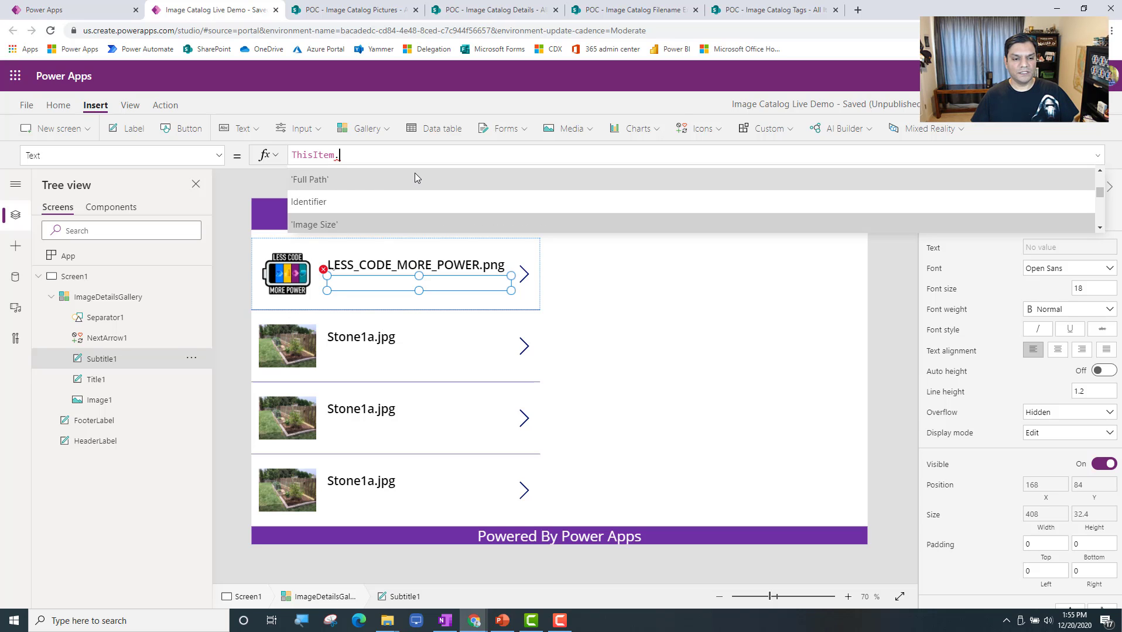
{"action": "type", "text": "tag"}
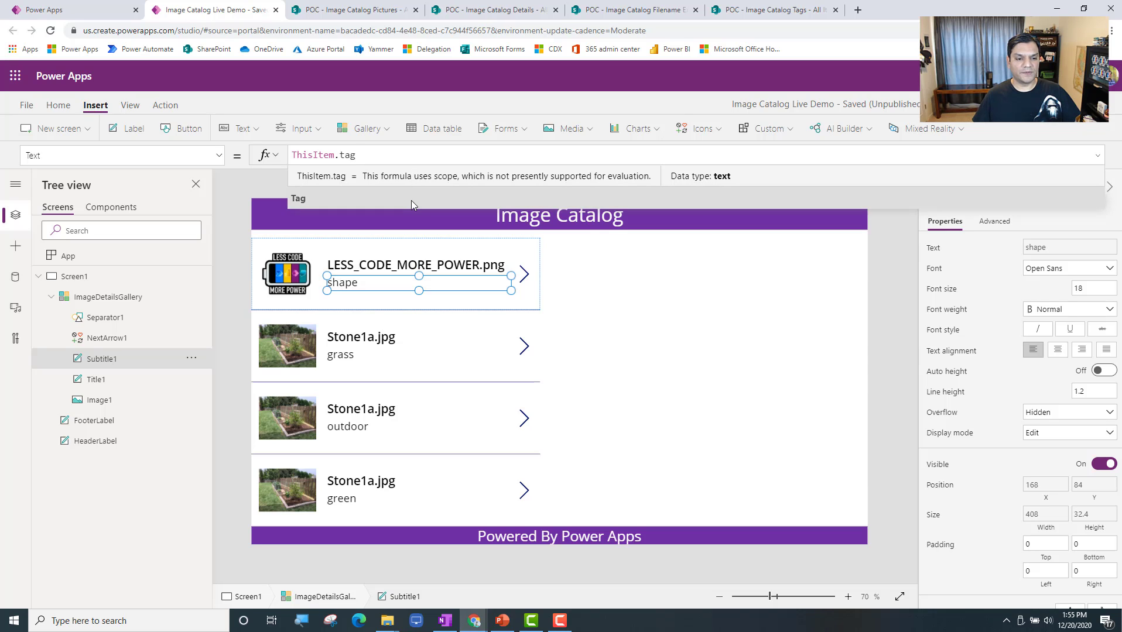
{"action": "left_click", "coordinate": [411, 199]}
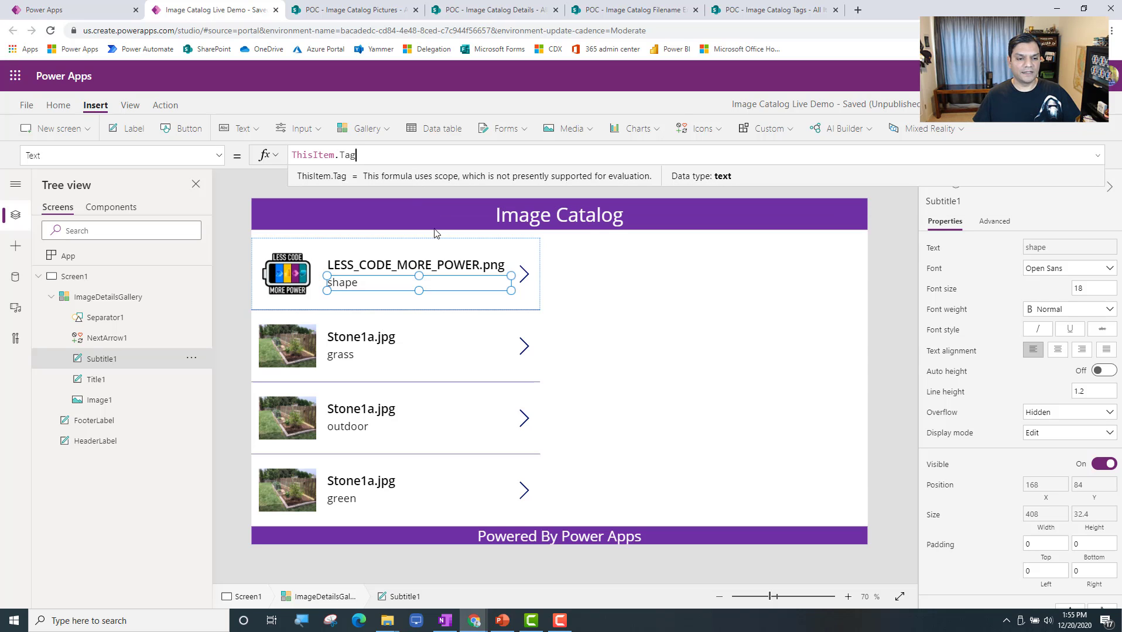
Step: Rearrange the ImageDetailsGallery template with a smaller image at its upper-left corner, the title moved up beside it and the subtitle below
{"action": "left_click", "coordinate": [467, 268]}
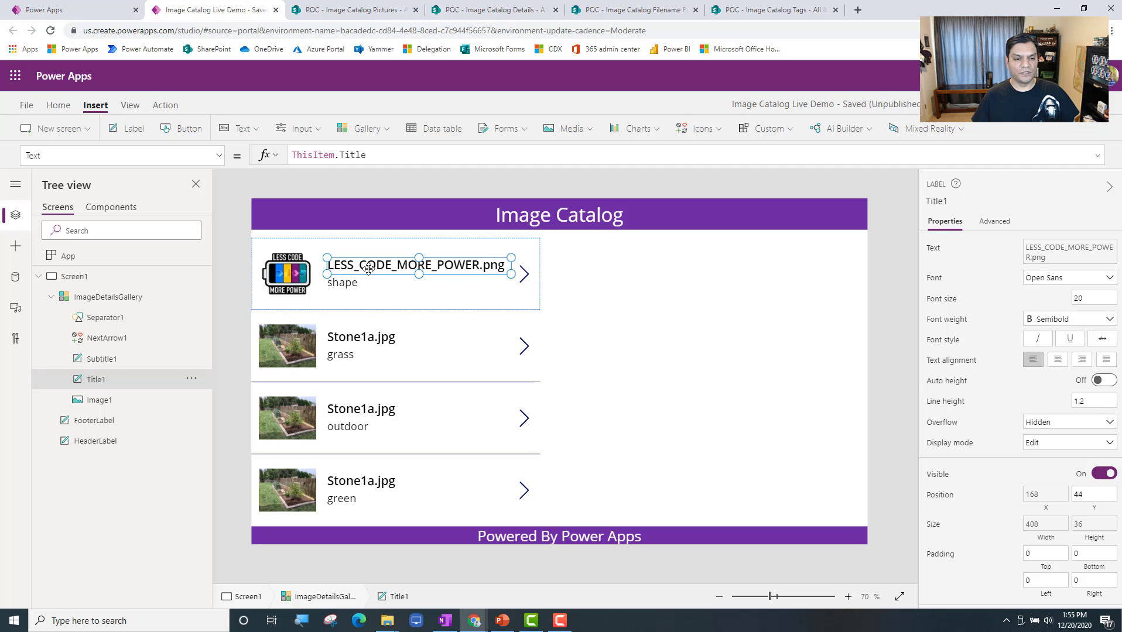
{"action": "left_click_drag", "start_coordinate": [363, 264], "coordinate": [363, 252]}
{"action": "left_click_drag", "start_coordinate": [286, 262], "coordinate": [279, 256]}
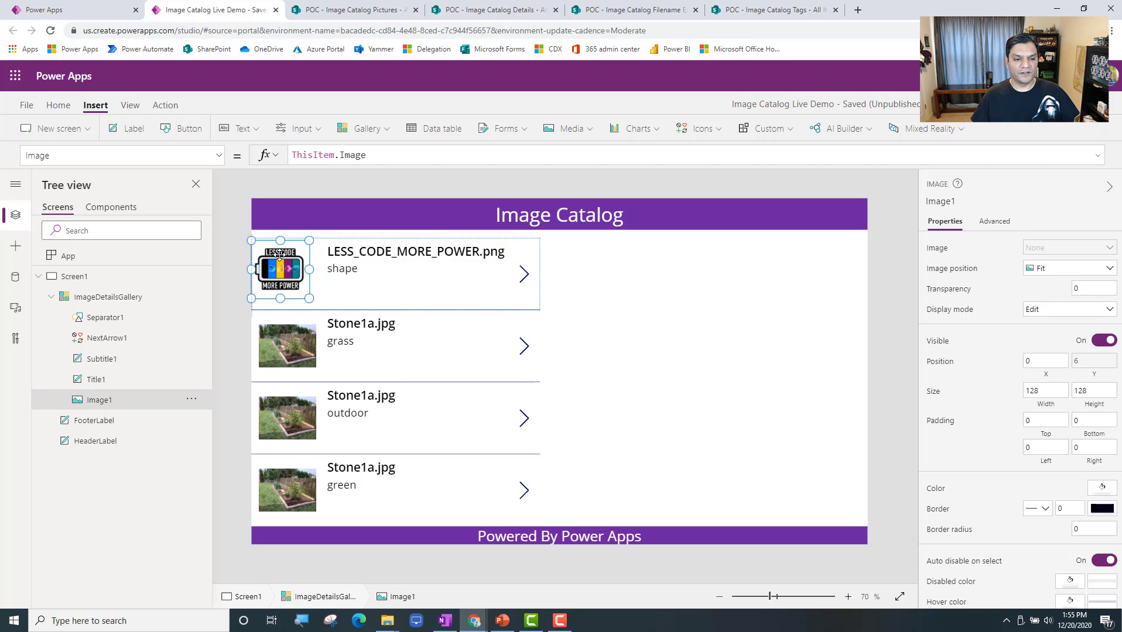
{"action": "left_click_drag", "start_coordinate": [304, 295], "coordinate": [338, 297]}
{"action": "left_click", "coordinate": [339, 273]}
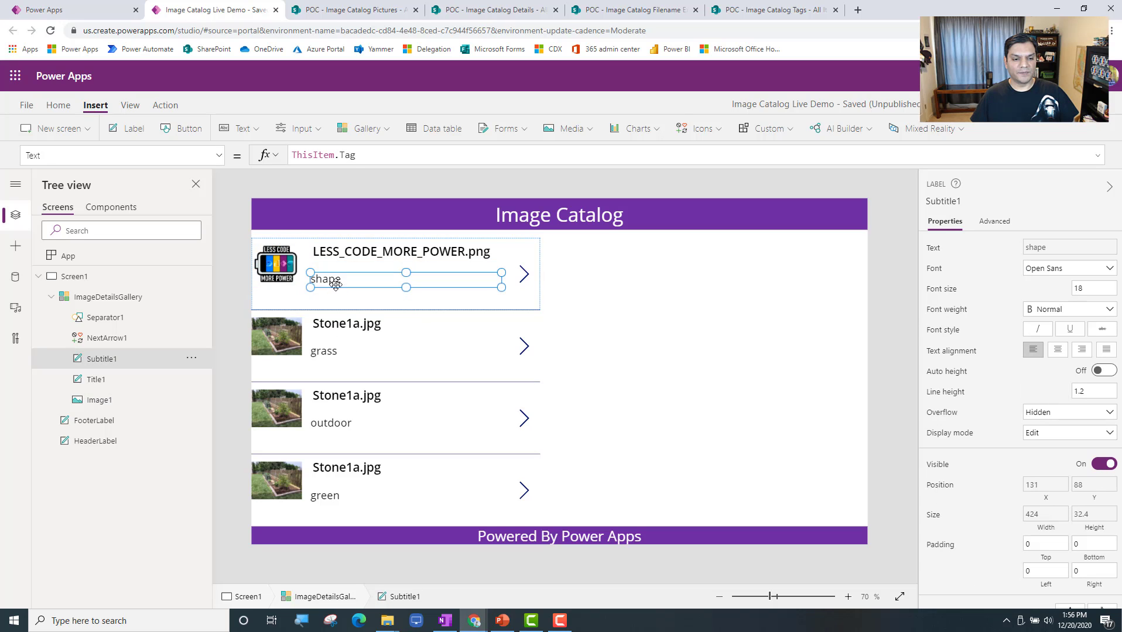
{"action": "left_click", "coordinate": [345, 253]}
{"action": "mouse_move", "coordinate": [409, 262]}
{"action": "left_mouse_down"}
{"action": "mouse_move", "coordinate": [409, 282]}
{"action": "mouse_move", "coordinate": [408, 264]}
{"action": "left_mouse_up"}
{"action": "left_click", "coordinate": [333, 284]}
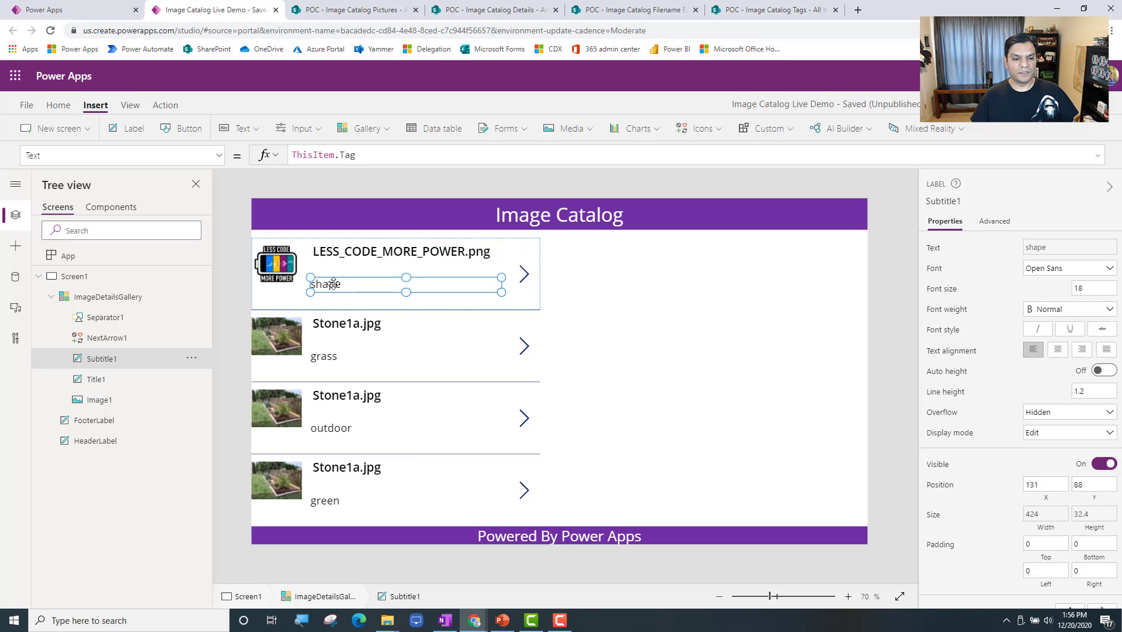
Step: Reduce the row height of ImageDetailsGallery to a template size of 121
{"action": "left_click", "coordinate": [355, 307]}
{"action": "left_click_drag", "start_coordinate": [395, 308], "coordinate": [394, 290]}
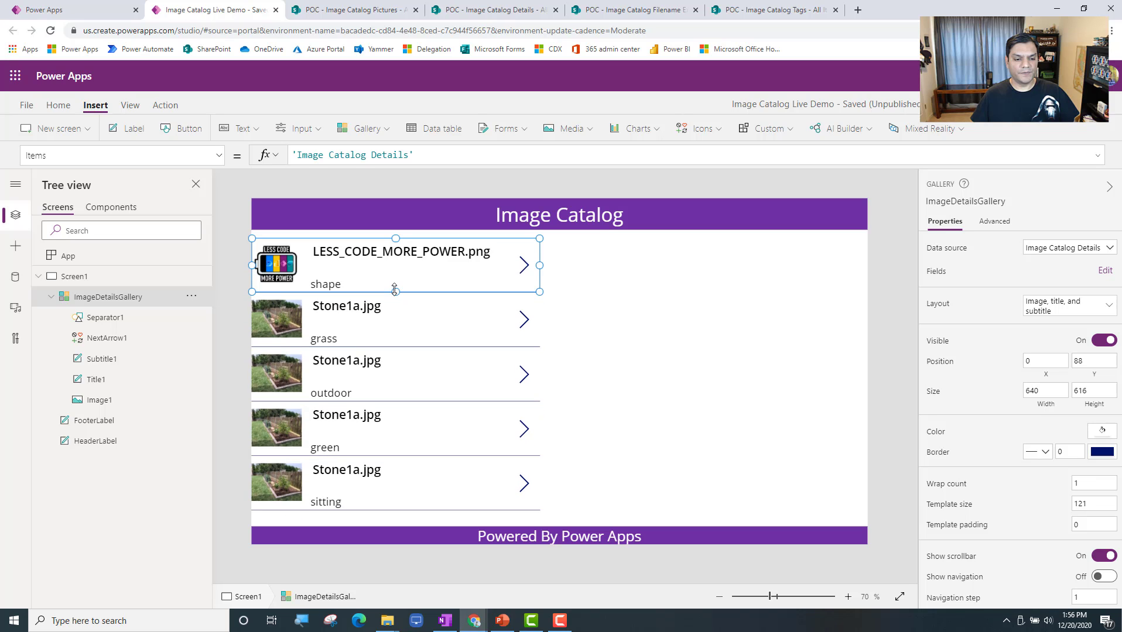
{"action": "left_click", "coordinate": [571, 326]}
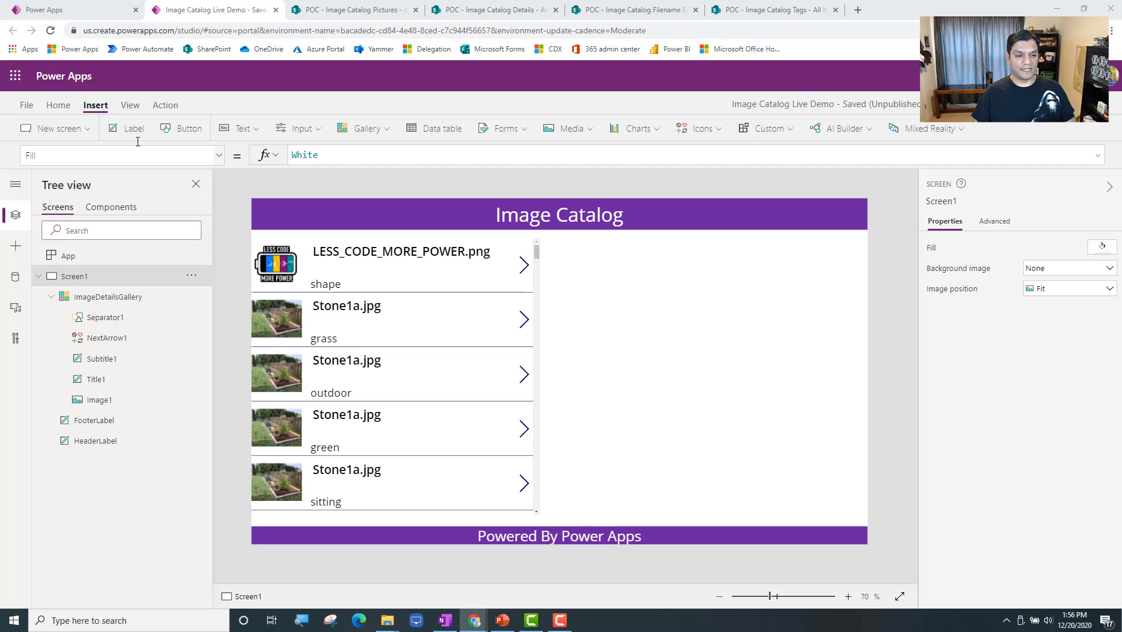
Step: Insert a second vertical gallery on Screen1 and set its layout to Title
{"action": "left_click", "coordinate": [627, 368]}
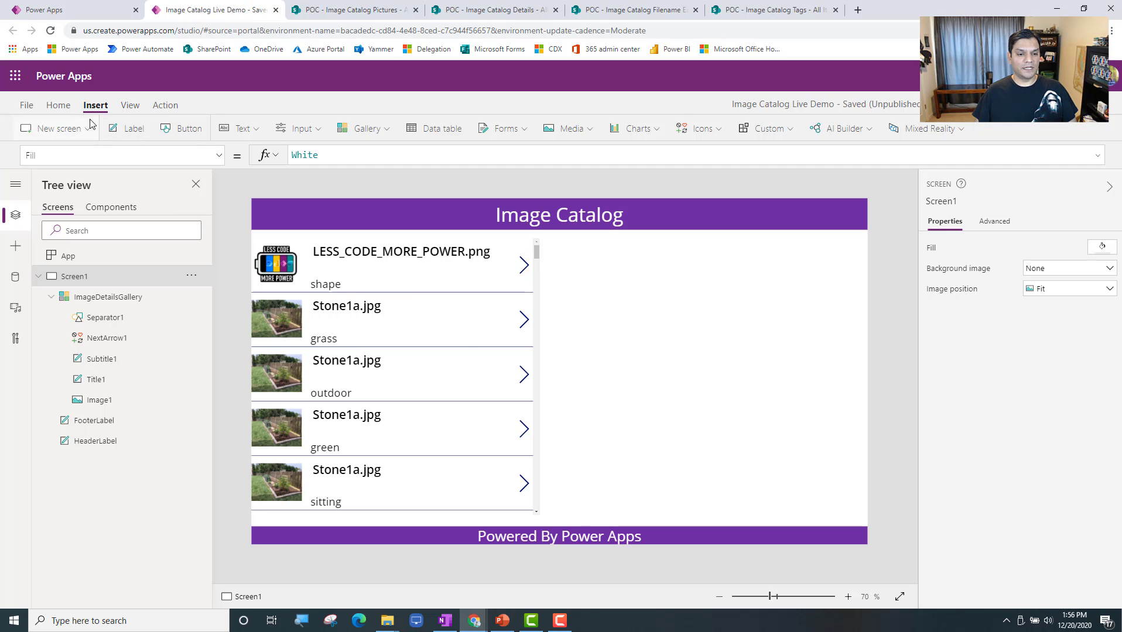
{"action": "left_click", "coordinate": [354, 131]}
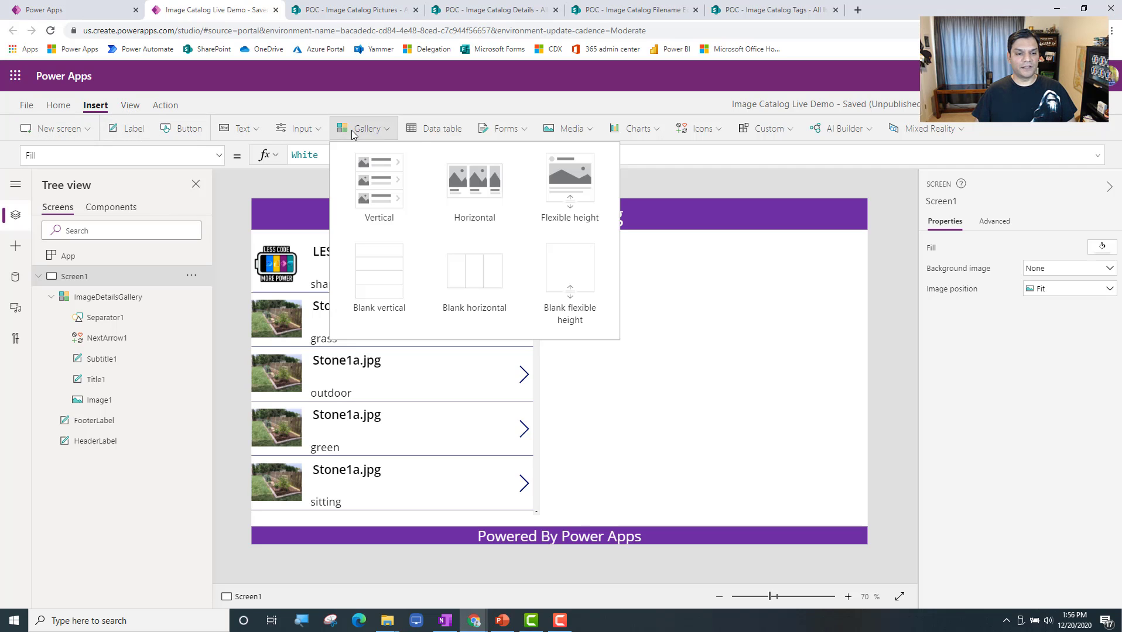
{"action": "left_click", "coordinate": [387, 198]}
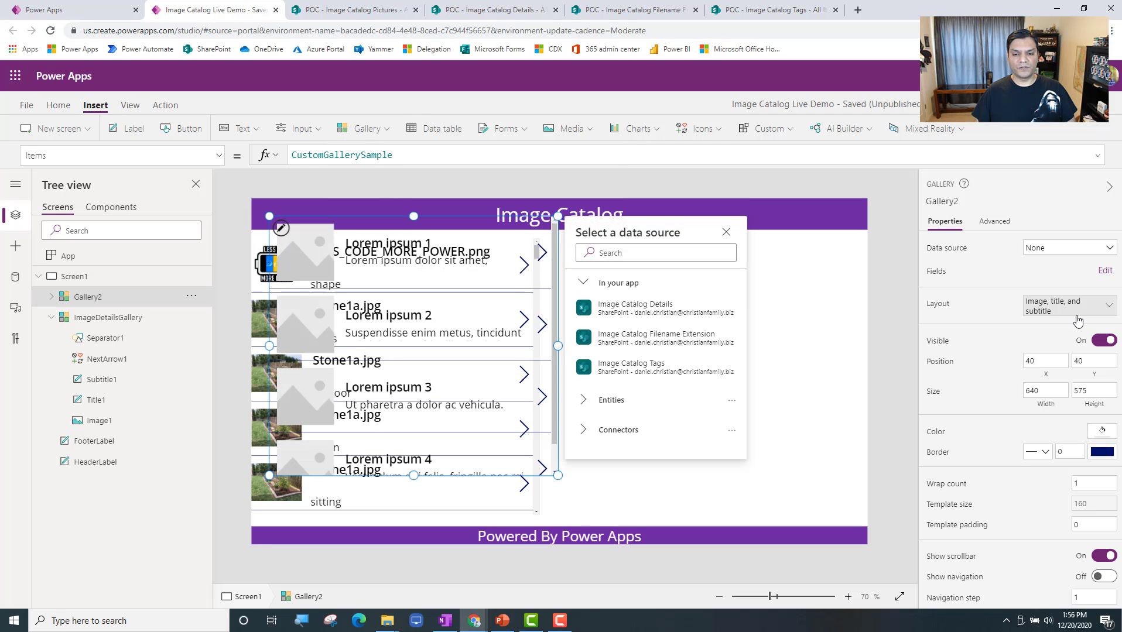
{"action": "left_click", "coordinate": [1077, 319]}
{"action": "left_click", "coordinate": [983, 382]}
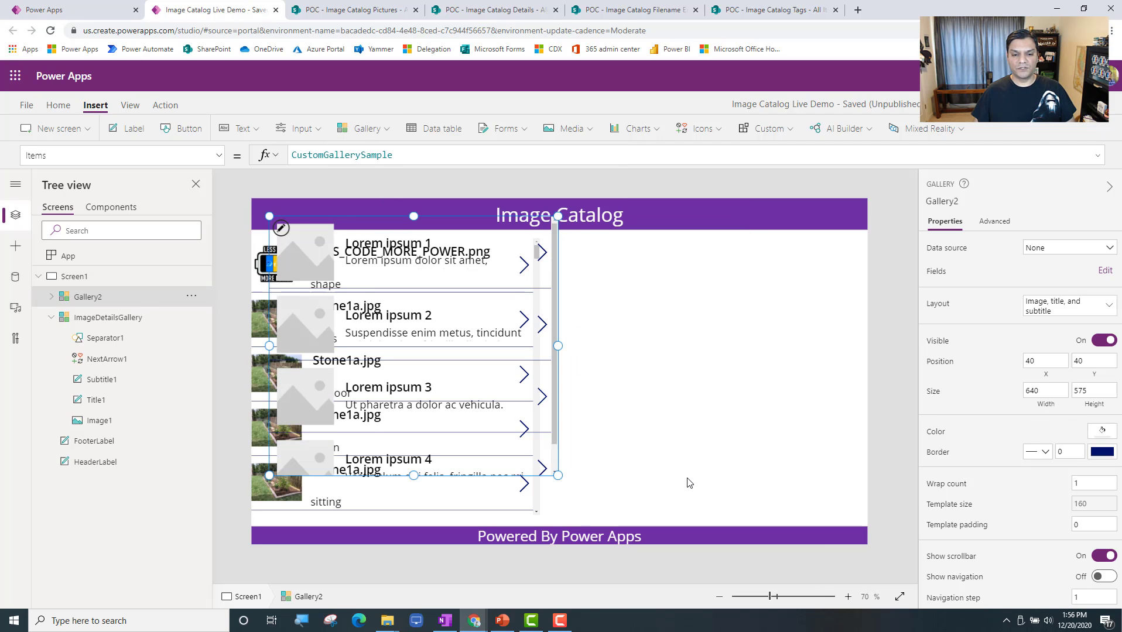
Step: Narrow the new gallery to a width of 400 and place it beside ImageDetailsGallery at X 670, Y 129
{"action": "left_click_drag", "start_coordinate": [518, 474], "coordinate": [695, 483]}
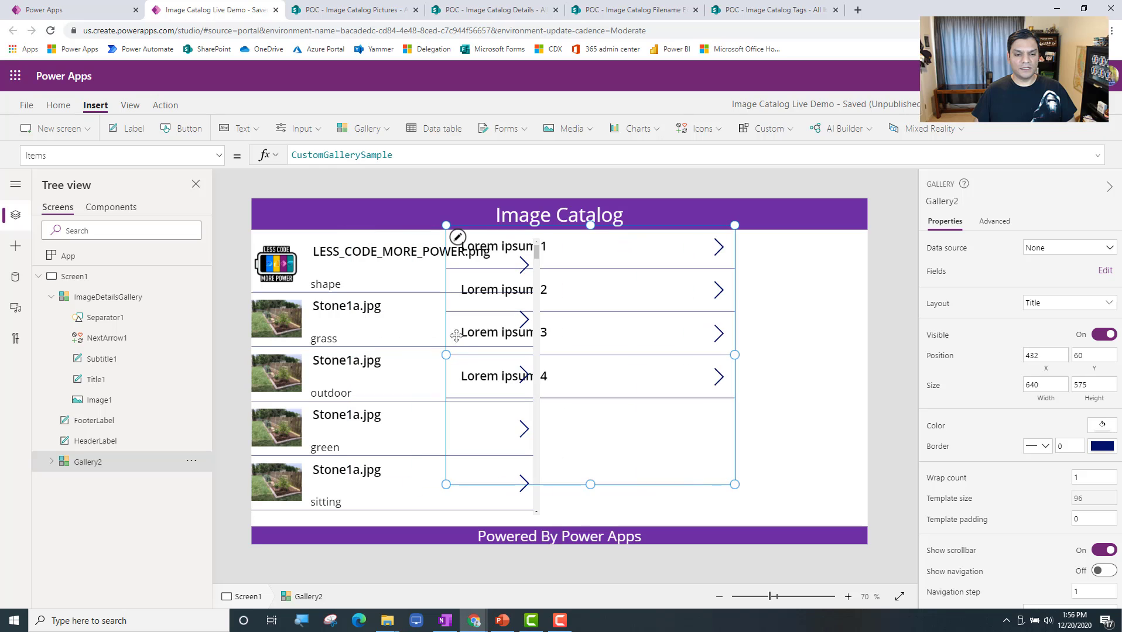
{"action": "left_click_drag", "start_coordinate": [446, 356], "coordinate": [553, 358]}
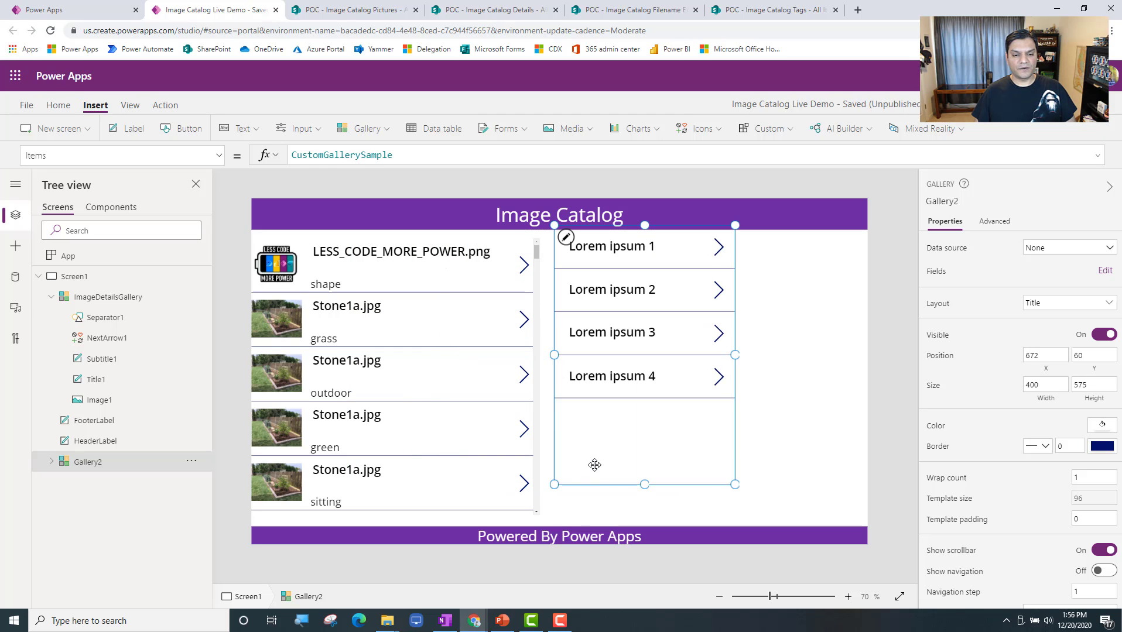
{"action": "left_click_drag", "start_coordinate": [595, 501], "coordinate": [594, 520]}
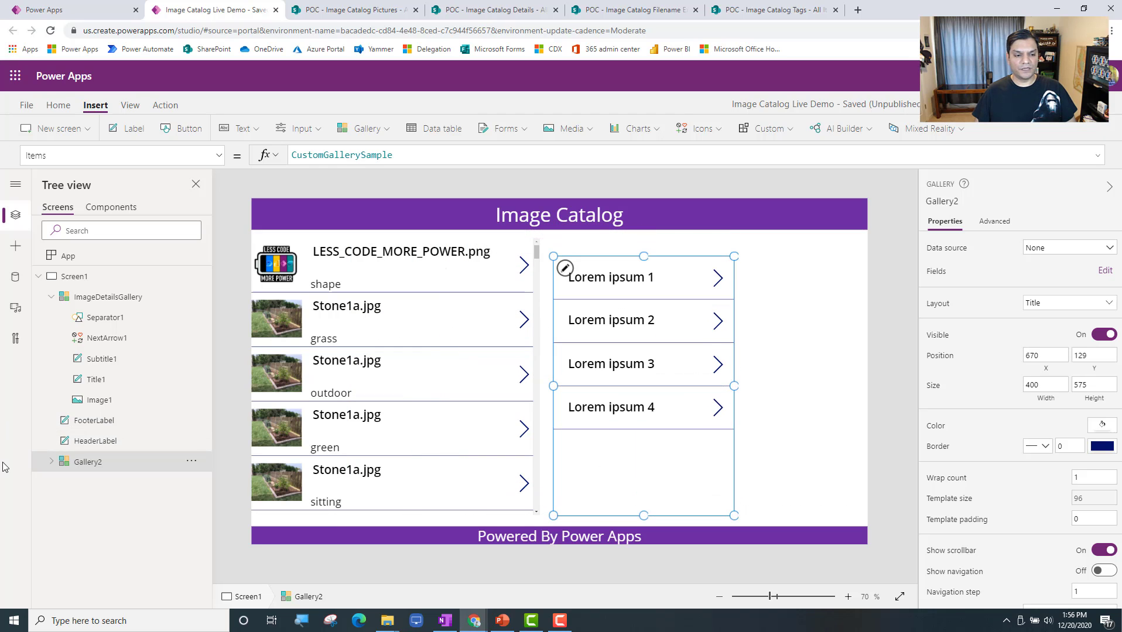
Step: Rename the new gallery as TagsGallery
{"action": "double_click", "coordinate": [90, 463]}
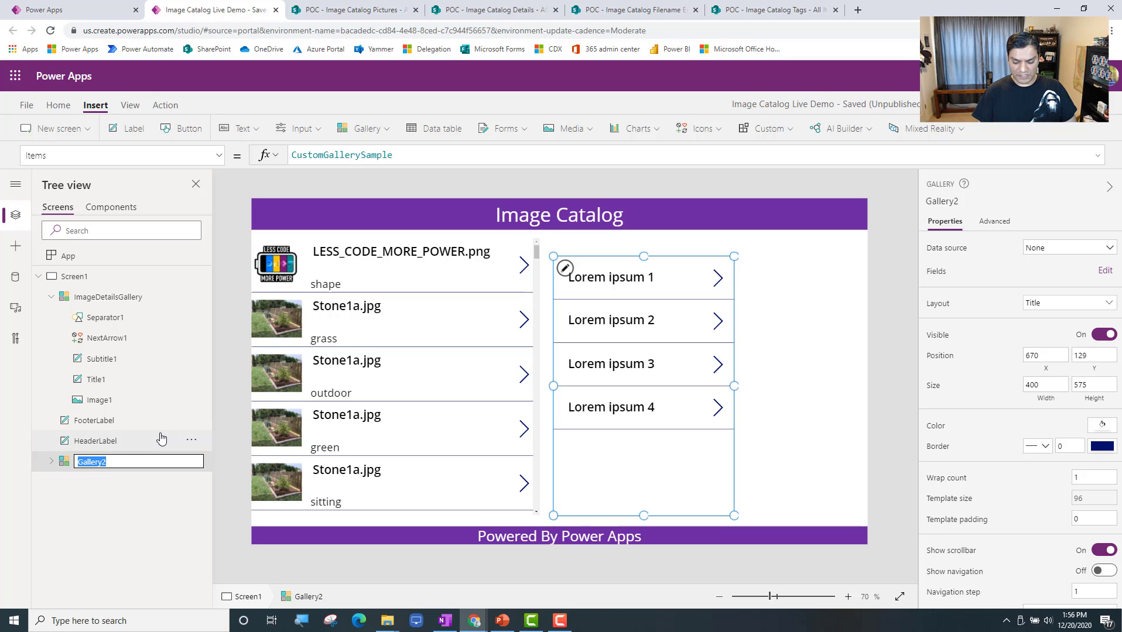
{"action": "key", "text": "End"}
{"action": "key", "text": "BackSpace"}
{"action": "type", "text": "Tags"}
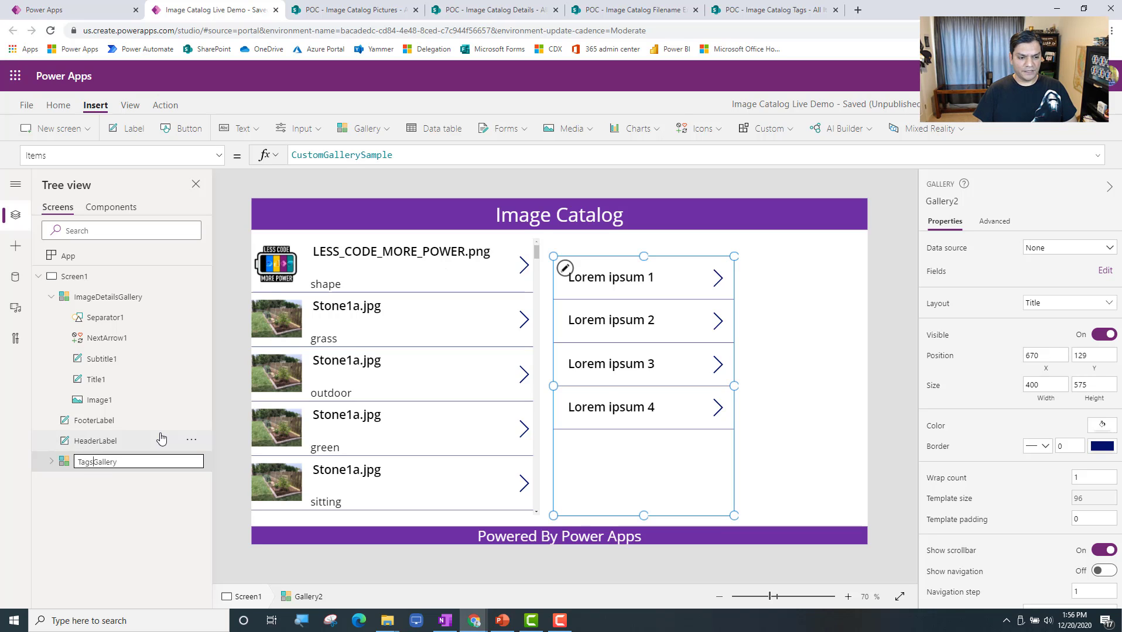
{"action": "key", "text": "Return"}
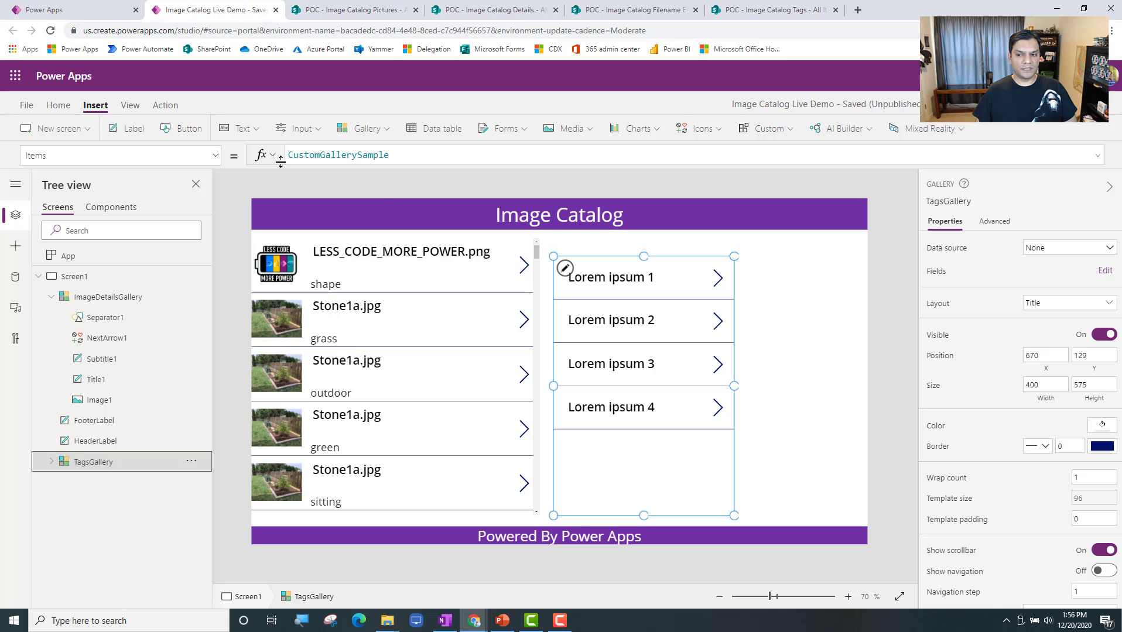
{"action": "double_click", "coordinate": [309, 155]}
{"action": "type", "text": "tag"}
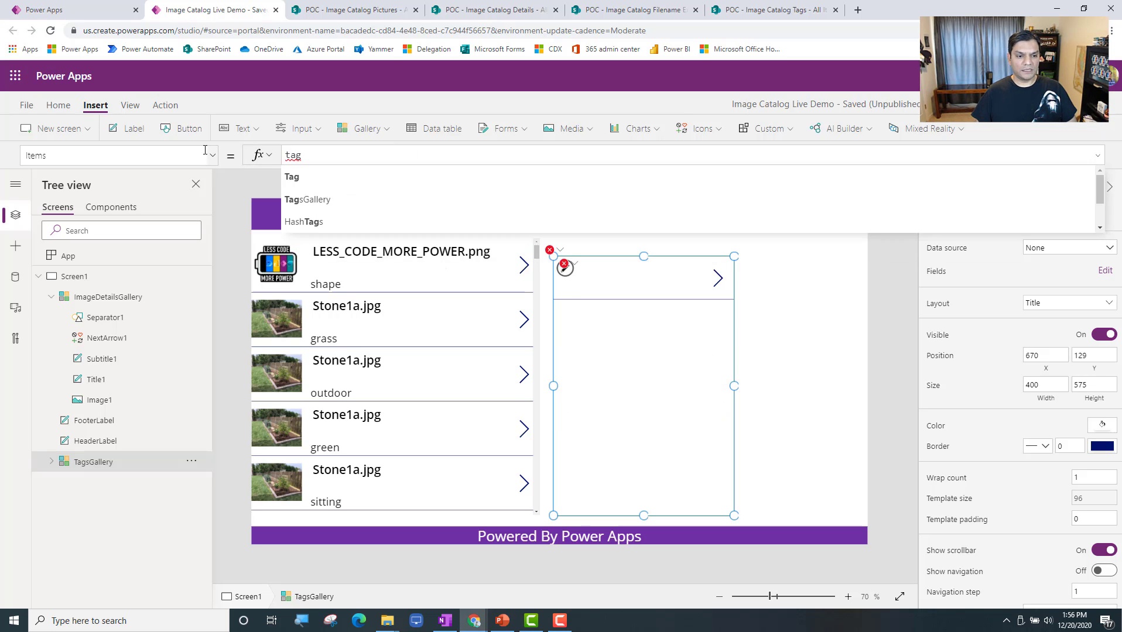
{"action": "key", "text": "BackSpace"}
{"action": "key", "text": "BackSpace"}
{"action": "key", "text": "BackSpace"}
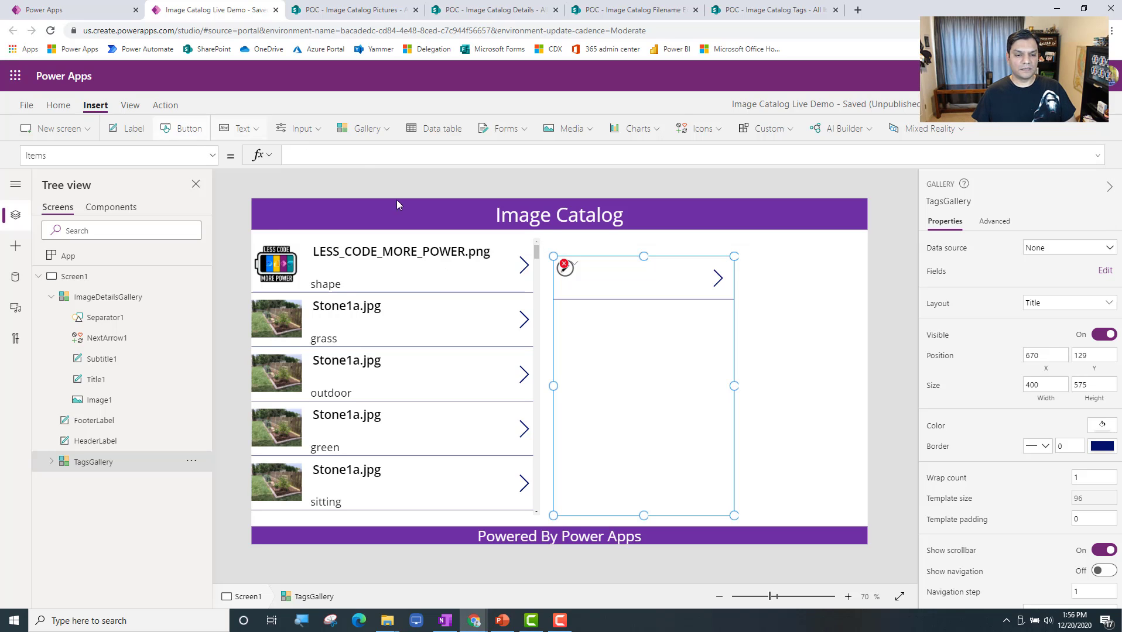
Step: Bind TagsGallery to the Image Catalog Tags list
{"action": "left_click", "coordinate": [769, 313]}
{"action": "left_click", "coordinate": [729, 316]}
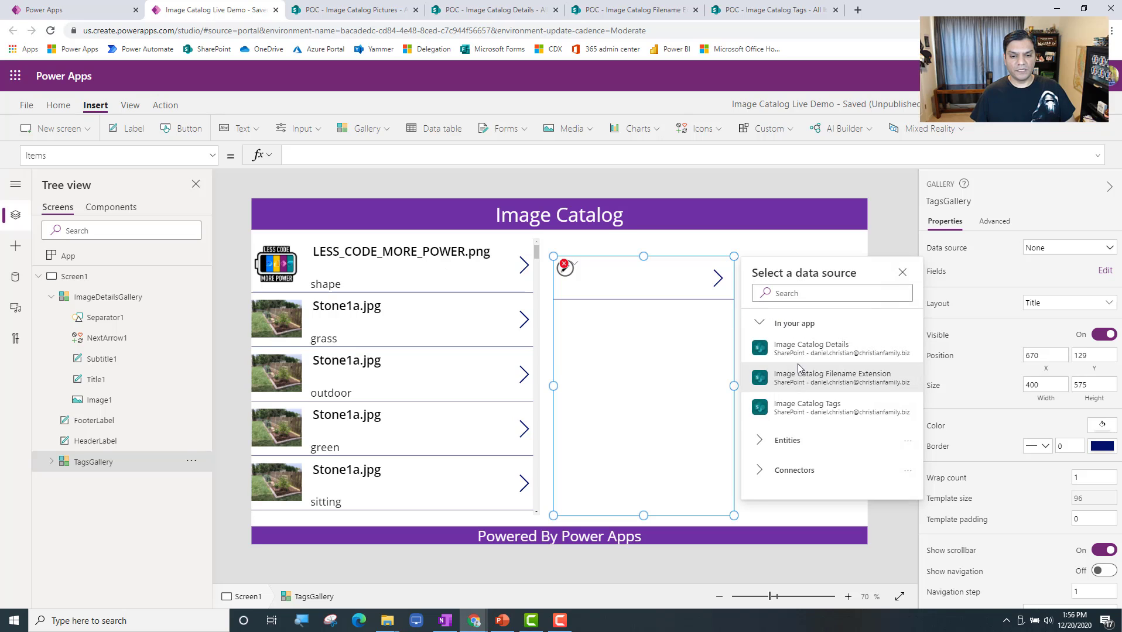
{"action": "left_click", "coordinate": [810, 407]}
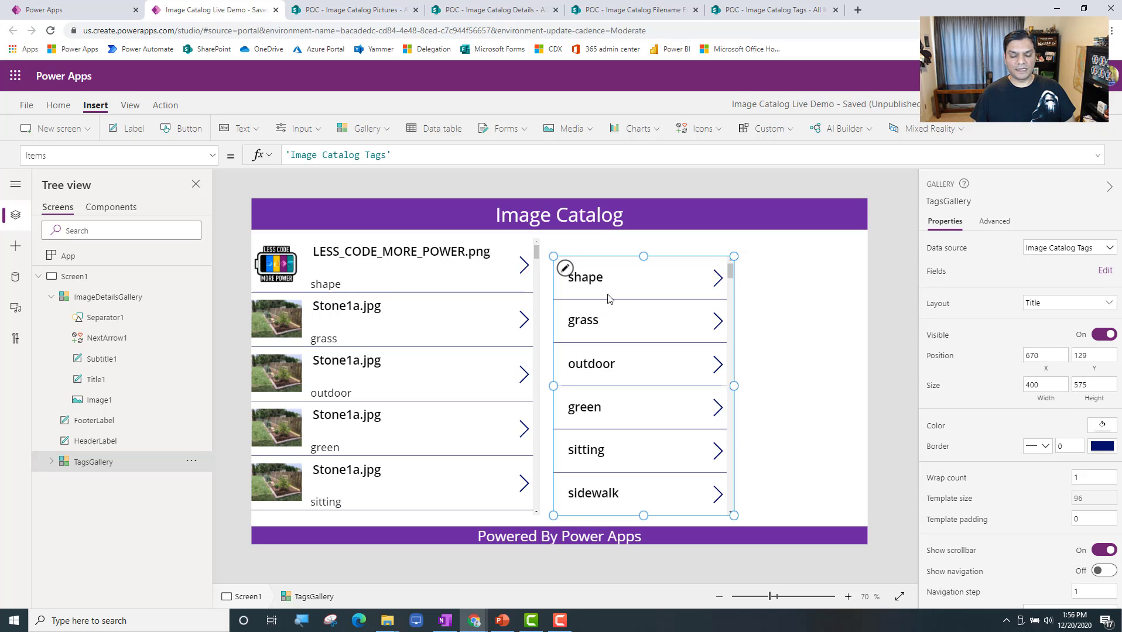
Step: Move the title label up within the TagsGallery template and reduce the template size to 46
{"action": "left_click", "coordinate": [607, 291]}
{"action": "left_click", "coordinate": [597, 278]}
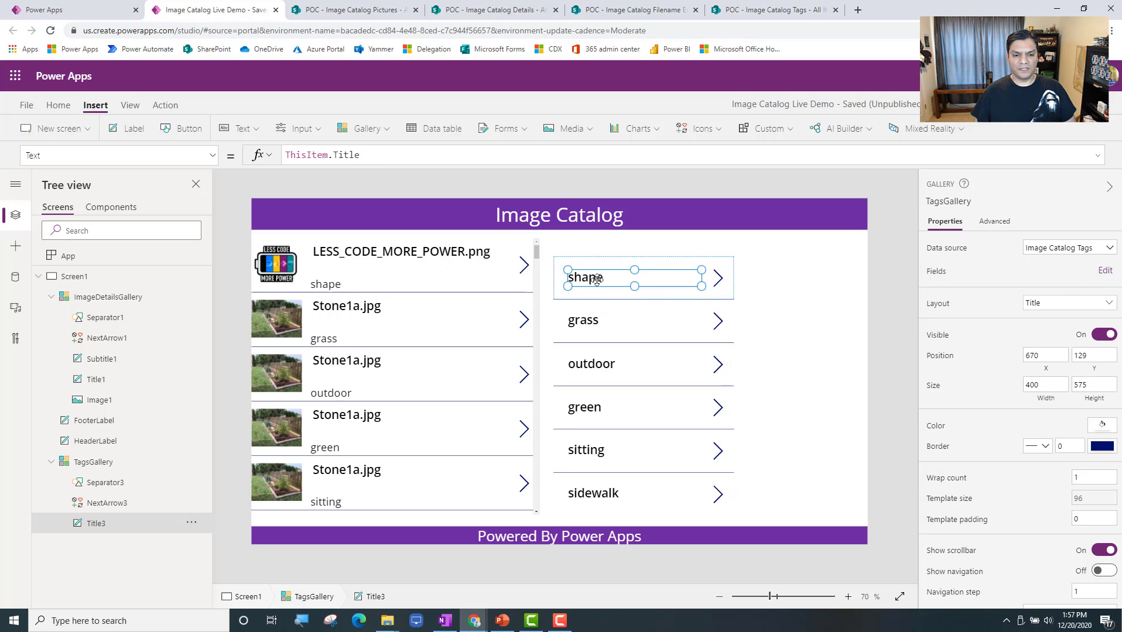
{"action": "left_click_drag", "start_coordinate": [597, 277], "coordinate": [595, 267]}
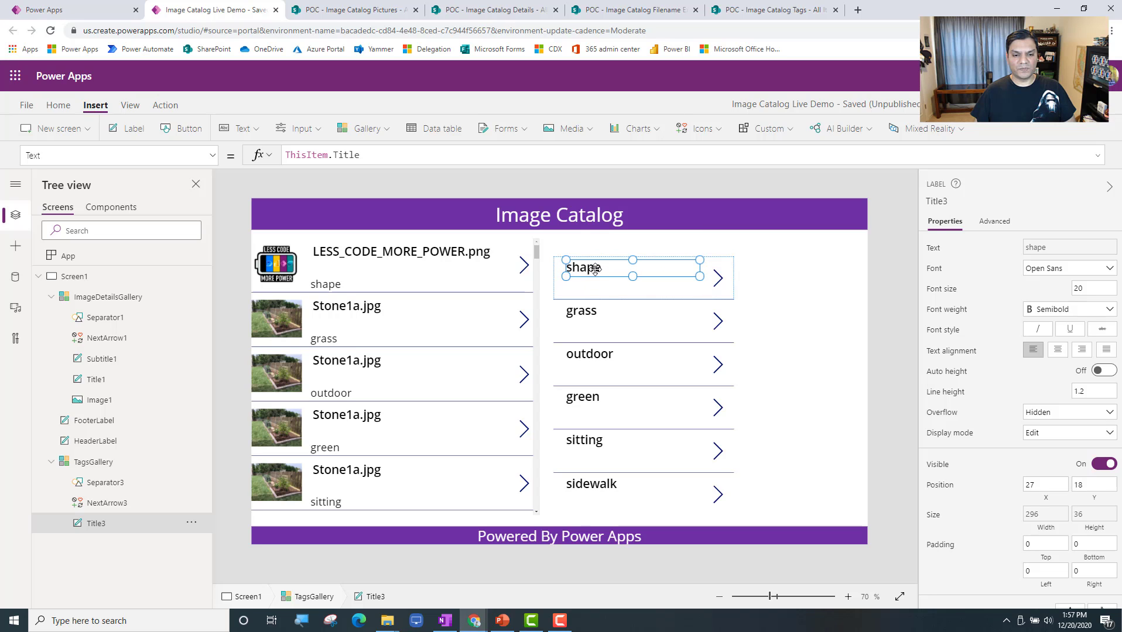
{"action": "left_click", "coordinate": [648, 311]}
{"action": "left_click_drag", "start_coordinate": [646, 302], "coordinate": [646, 278]}
Step: Delete the next arrow and the separator from TagsGallery and narrow the gallery to a width of 207
{"action": "left_click", "coordinate": [126, 530]}
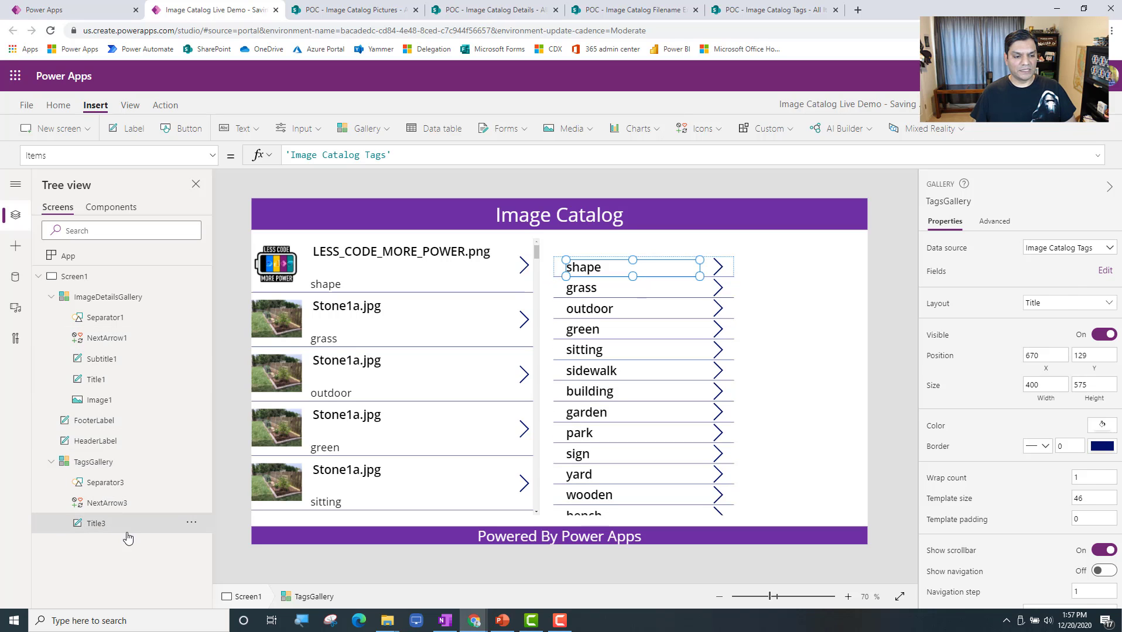
{"action": "left_click", "coordinate": [176, 505]}
{"action": "left_click", "coordinate": [192, 503]}
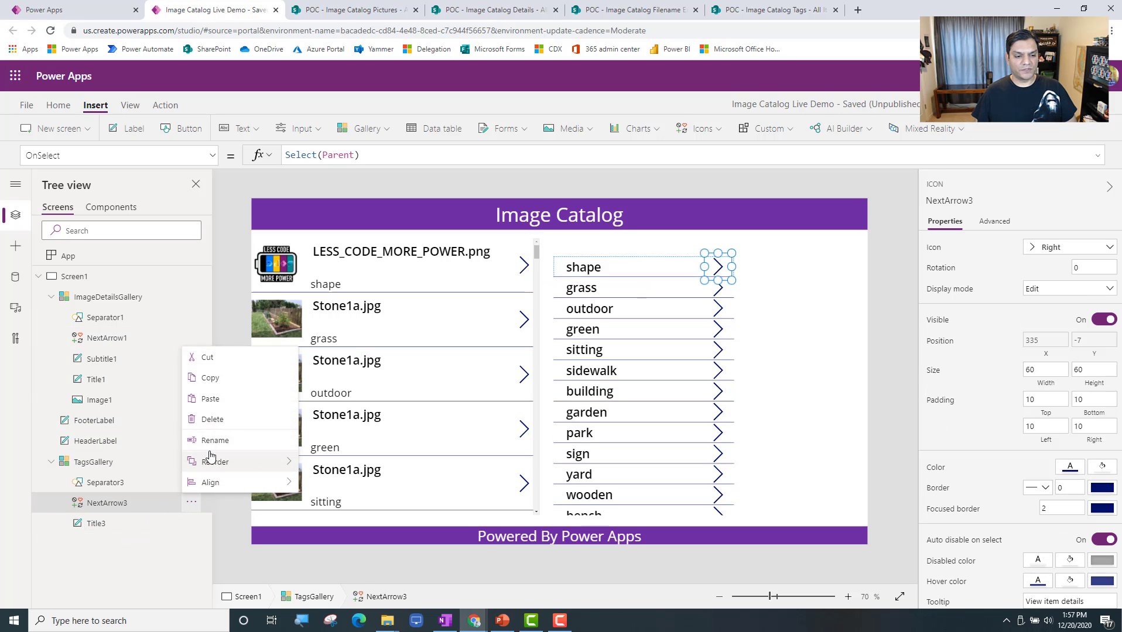
{"action": "left_click", "coordinate": [212, 420]}
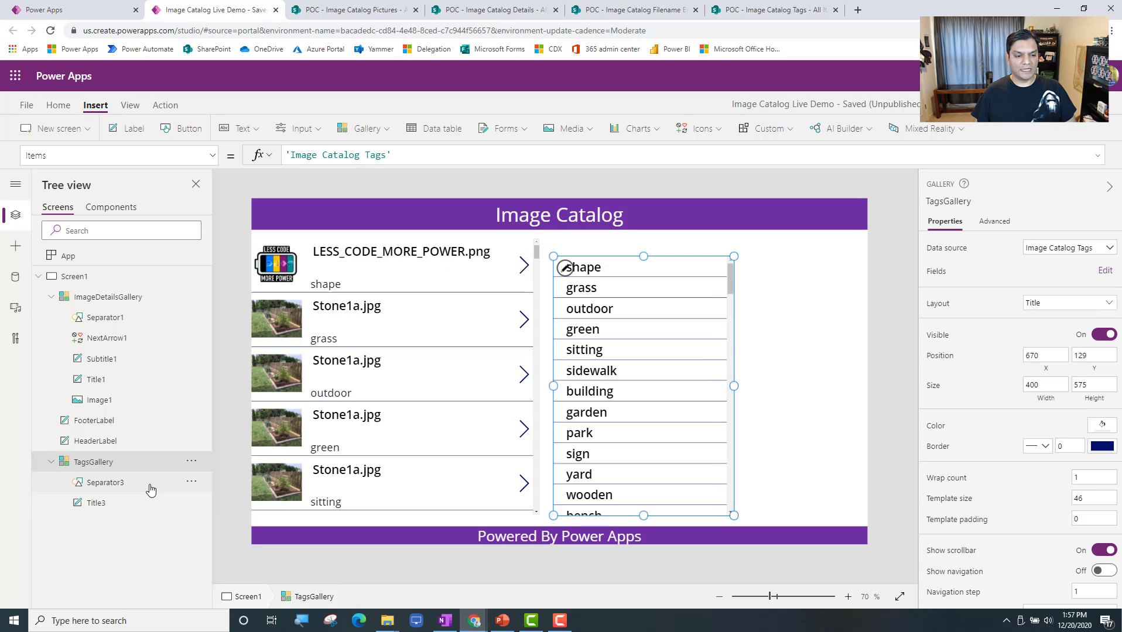
{"action": "left_click", "coordinate": [192, 482]}
{"action": "left_click", "coordinate": [212, 400]}
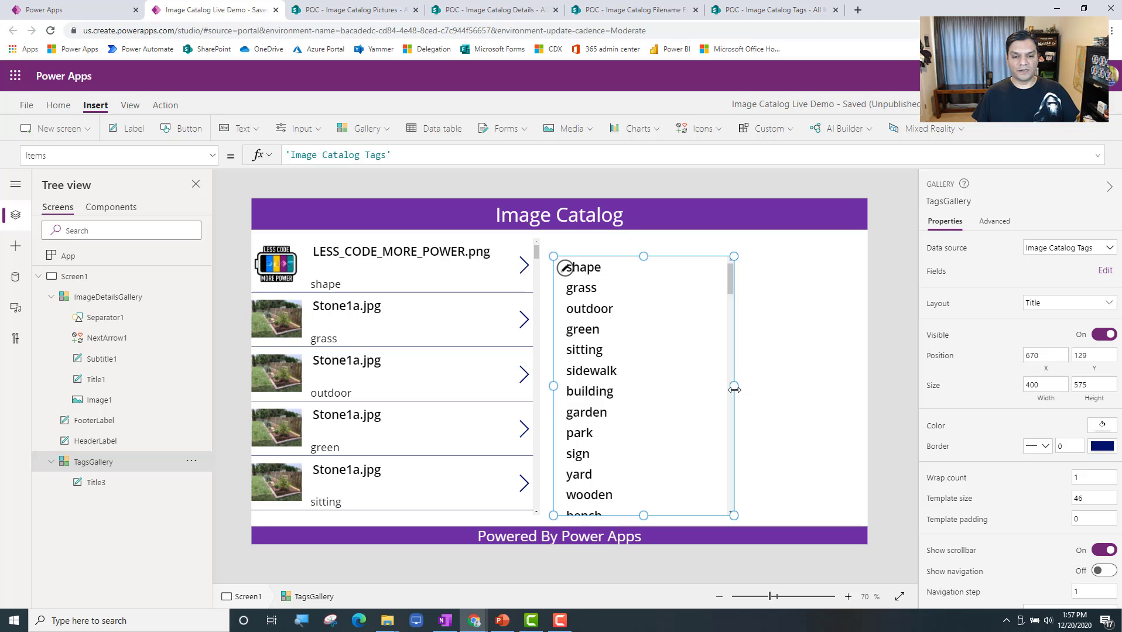
{"action": "left_click_drag", "start_coordinate": [733, 385], "coordinate": [647, 388]}
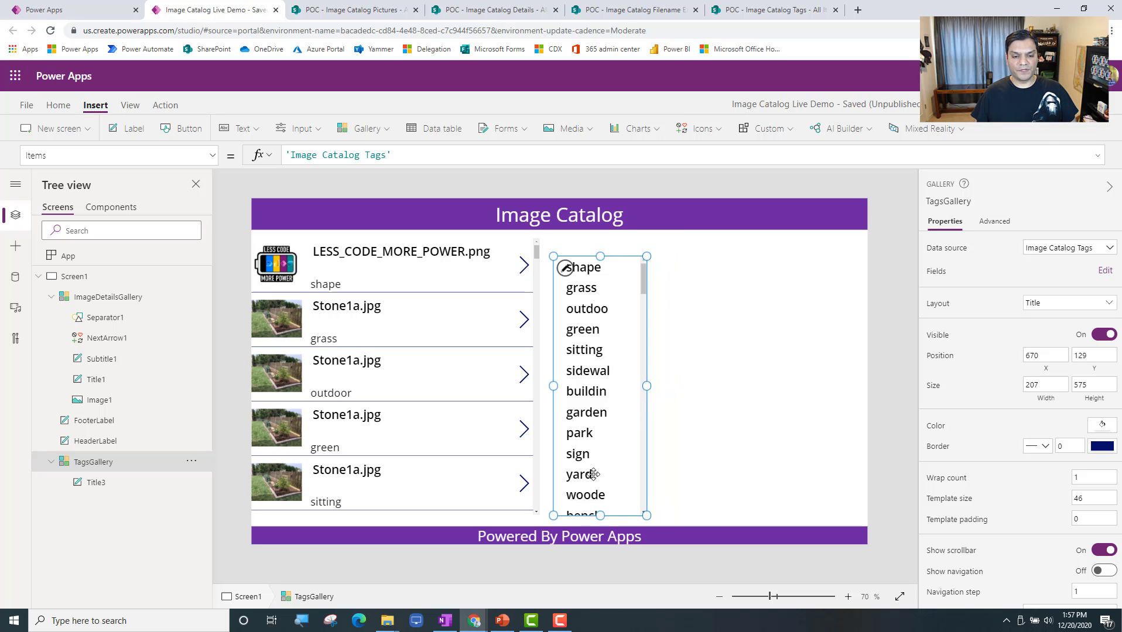
Step: Set the TagsGallery title font size to 18 and reduce the gallery's template size to 37
{"action": "left_click", "coordinate": [594, 275]}
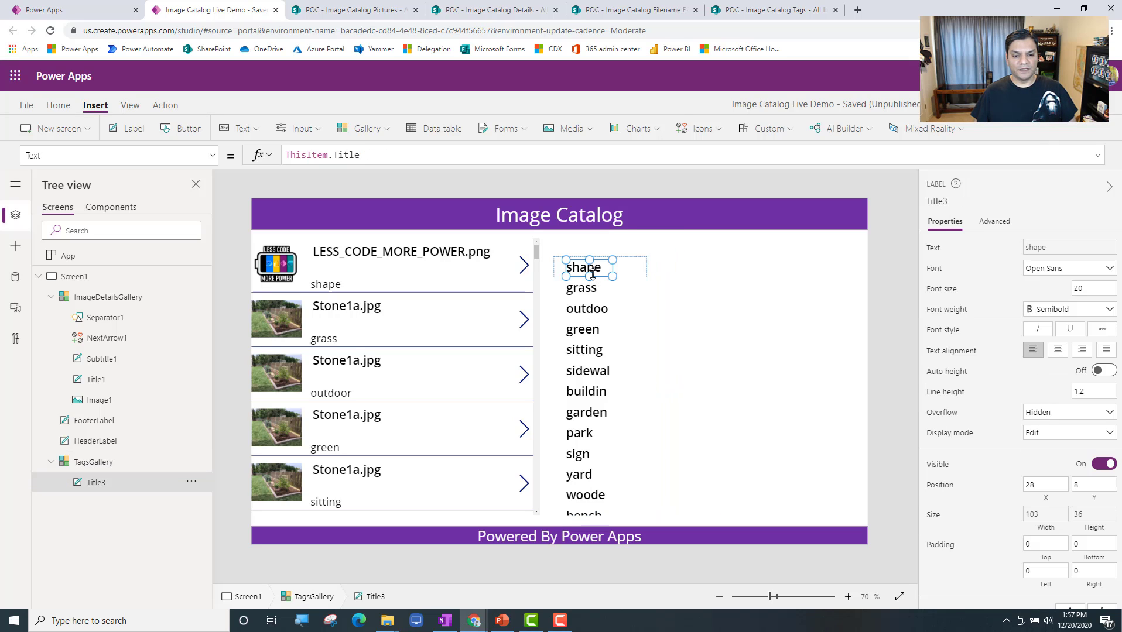
{"action": "left_click", "coordinate": [59, 106]}
{"action": "left_click", "coordinate": [318, 129]}
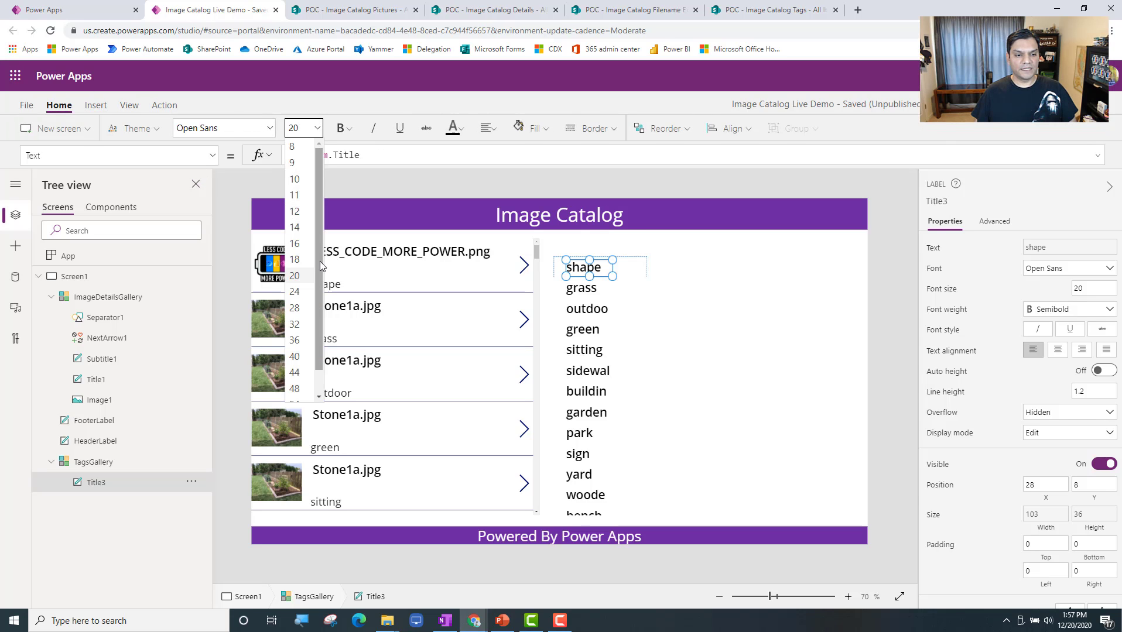
{"action": "left_click", "coordinate": [295, 260]}
{"action": "left_click", "coordinate": [635, 274]}
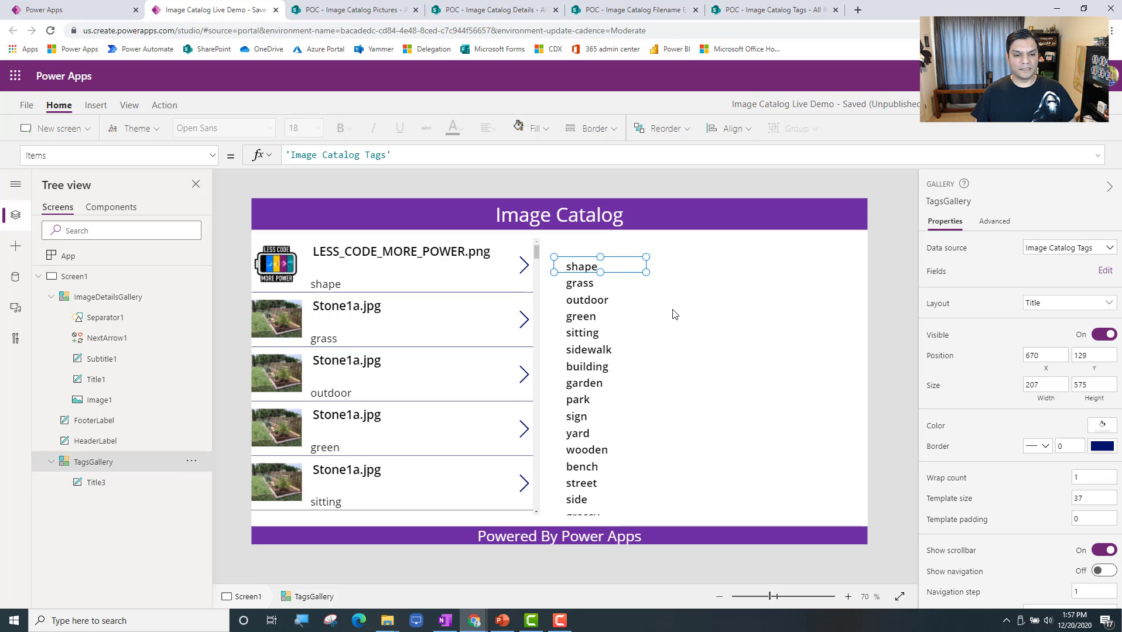
Step: Duplicate TagsGallery and place the copy near the right edge of the screen, at X 1100 and Y 129
{"action": "left_click", "coordinate": [682, 333]}
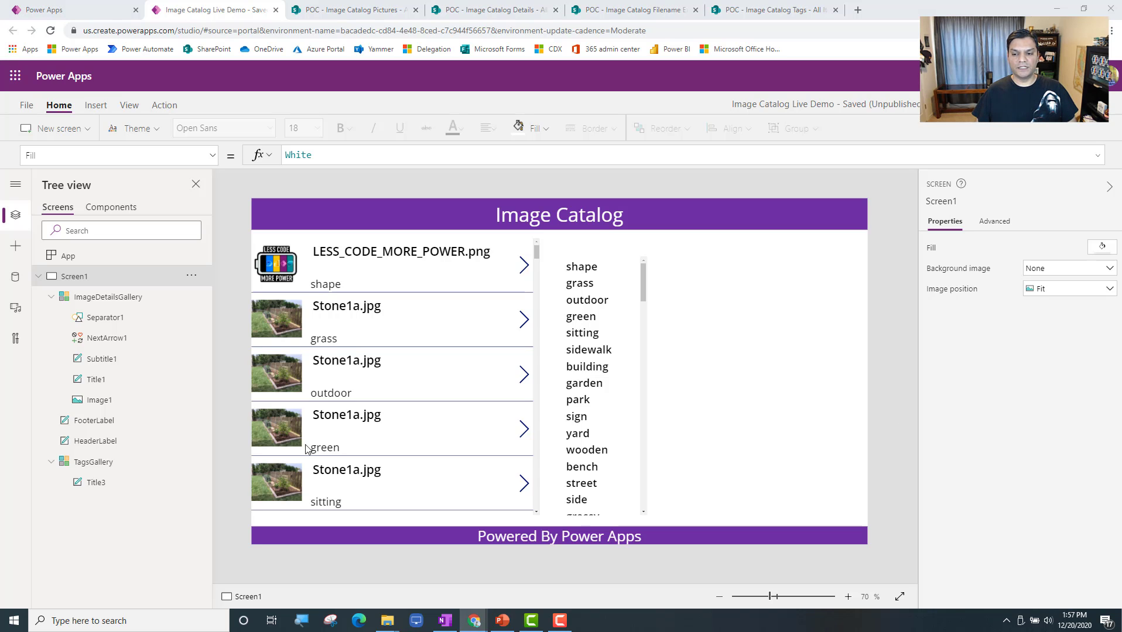
{"action": "left_click", "coordinate": [640, 436]}
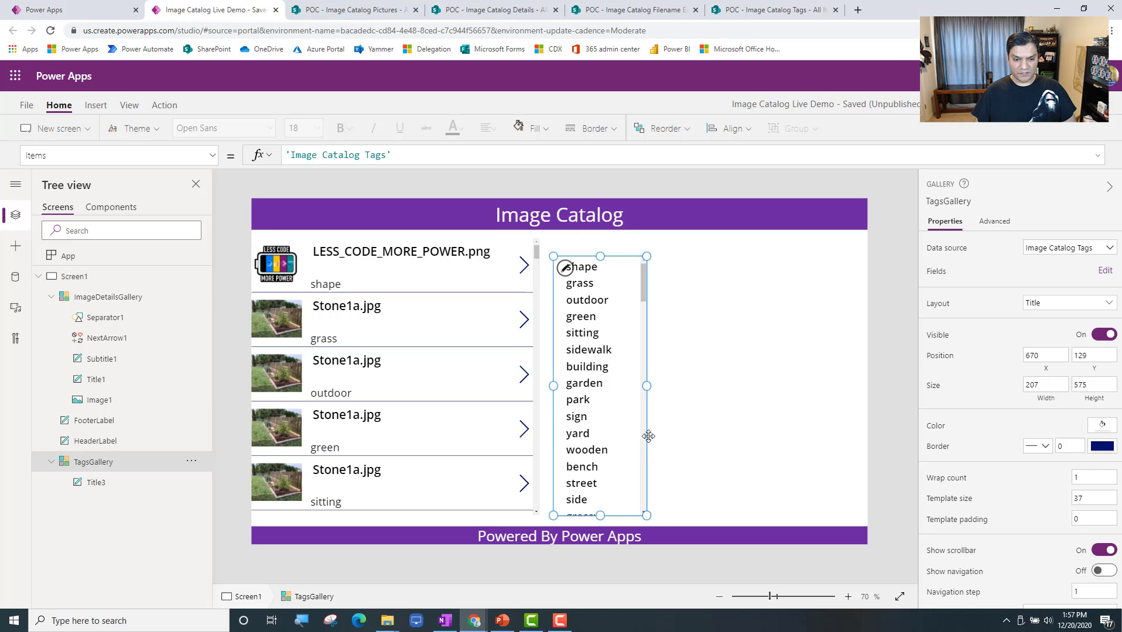
{"action": "key", "text": "ctrl+v"}
{"action": "left_click_drag", "start_coordinate": [655, 434], "coordinate": [840, 425]}
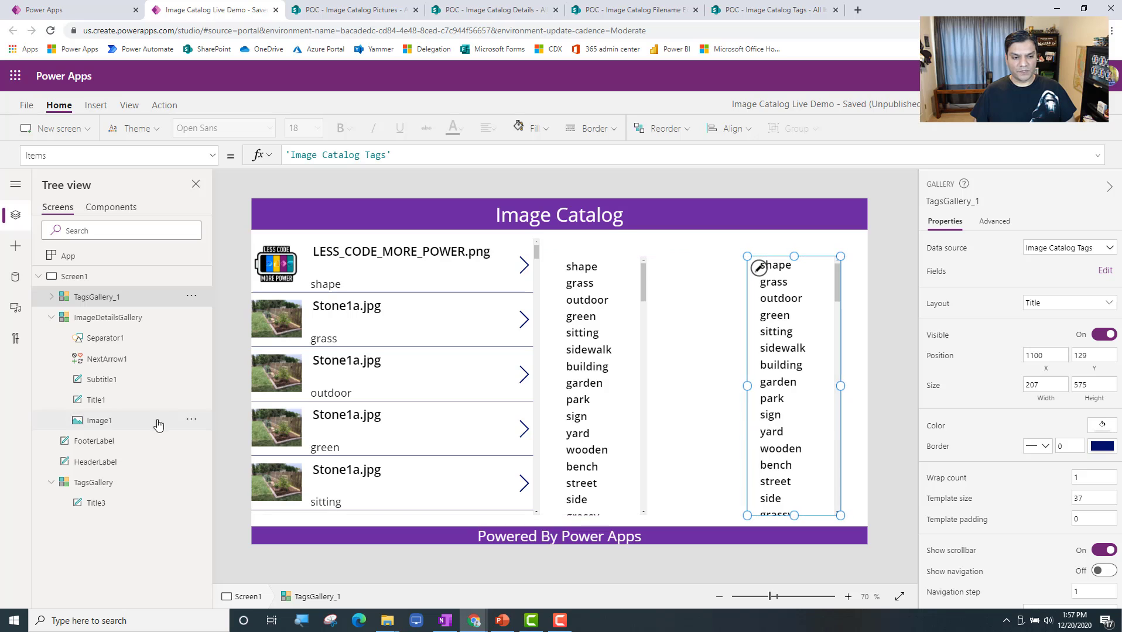
Step: Rename the copied gallery to FileNameExtensionGallery
{"action": "double_click", "coordinate": [125, 297]}
{"action": "left_click", "coordinate": [126, 299]}
{"action": "key", "text": "BackSpace"}
{"action": "key", "text": "Home"}
{"action": "key", "text": "Delete"}
{"action": "key", "text": "Delete"}
{"action": "key", "text": "Delete"}
{"action": "key", "text": "Delete"}
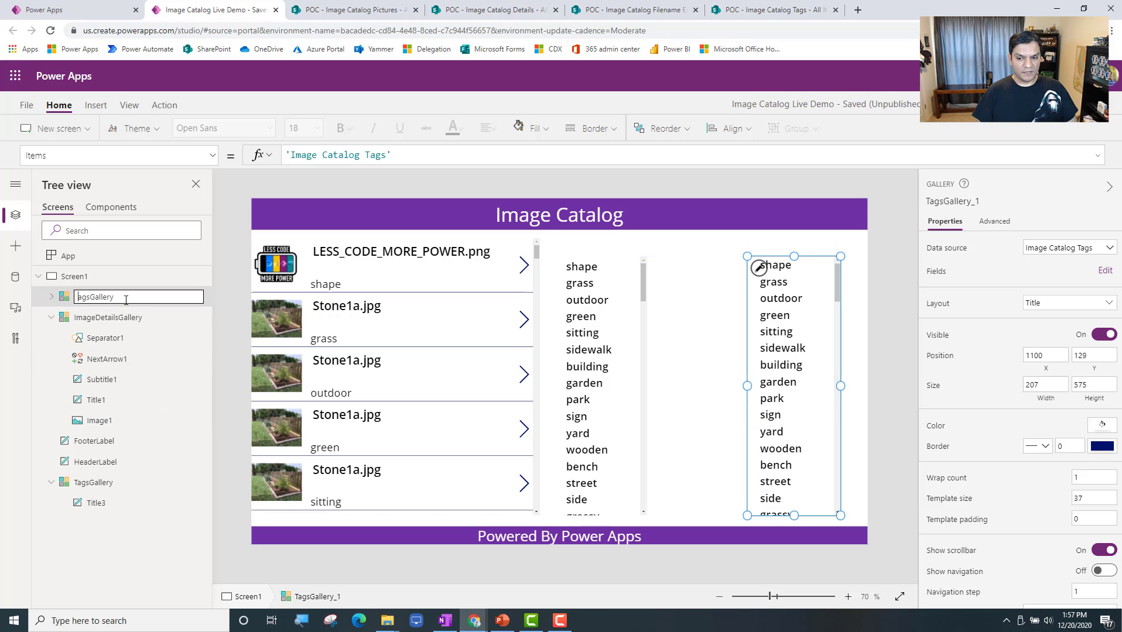
{"action": "type", "text": "FileNameExt"}
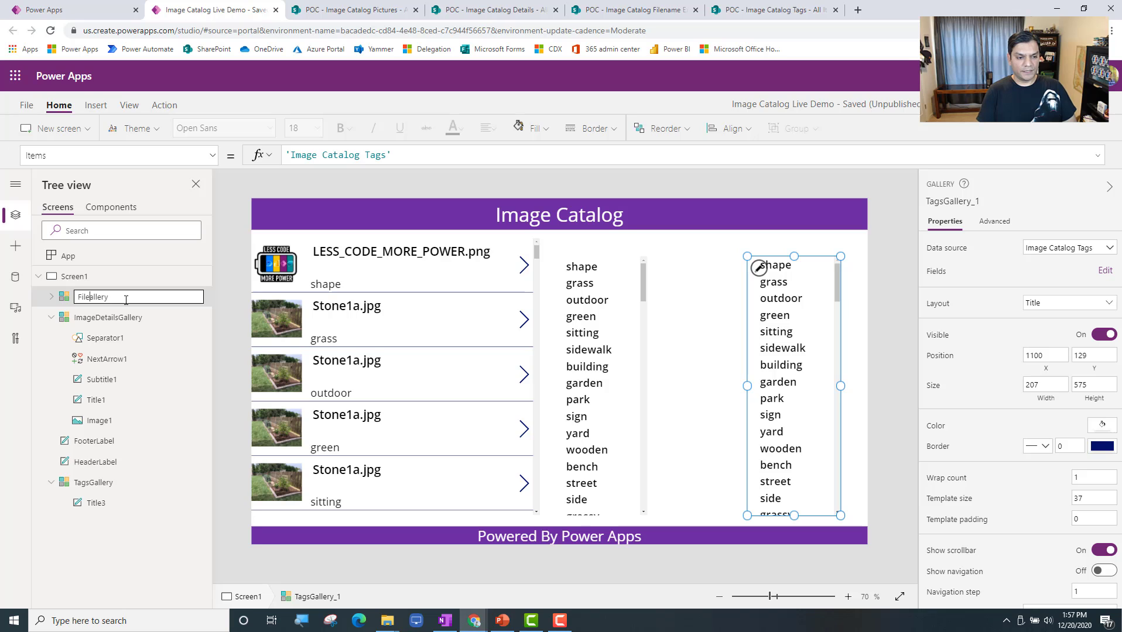
{"action": "type", "text": "ension"}
{"action": "key", "text": "Tab"}
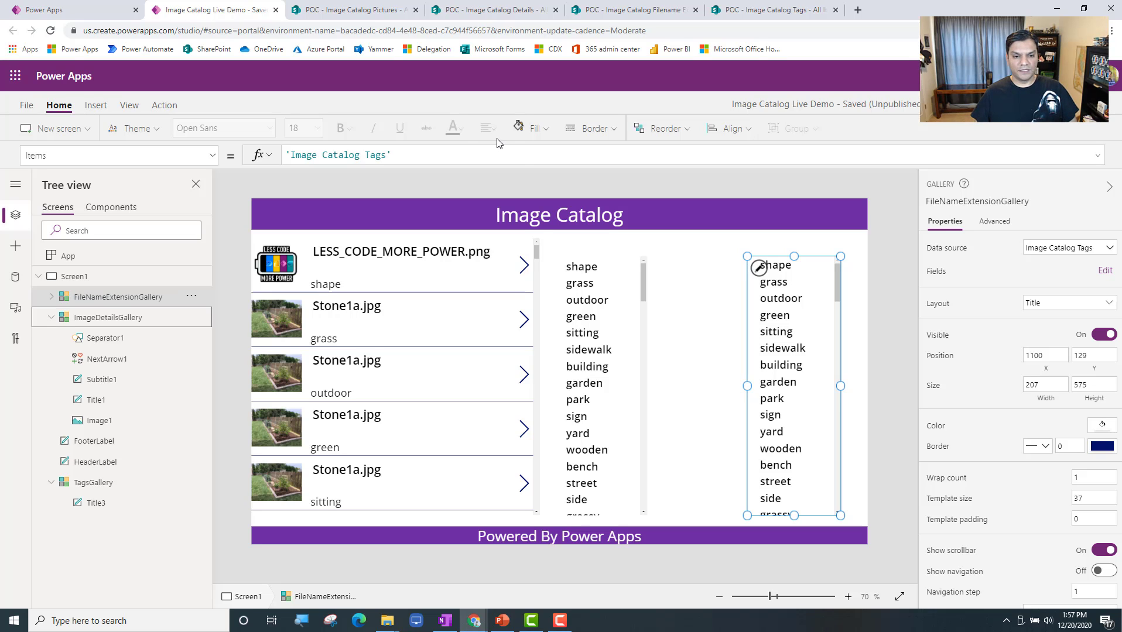
Step: Bind FileNameExtensionGallery to the Image Catalog Filename Extension list
{"action": "left_click", "coordinate": [442, 162]}
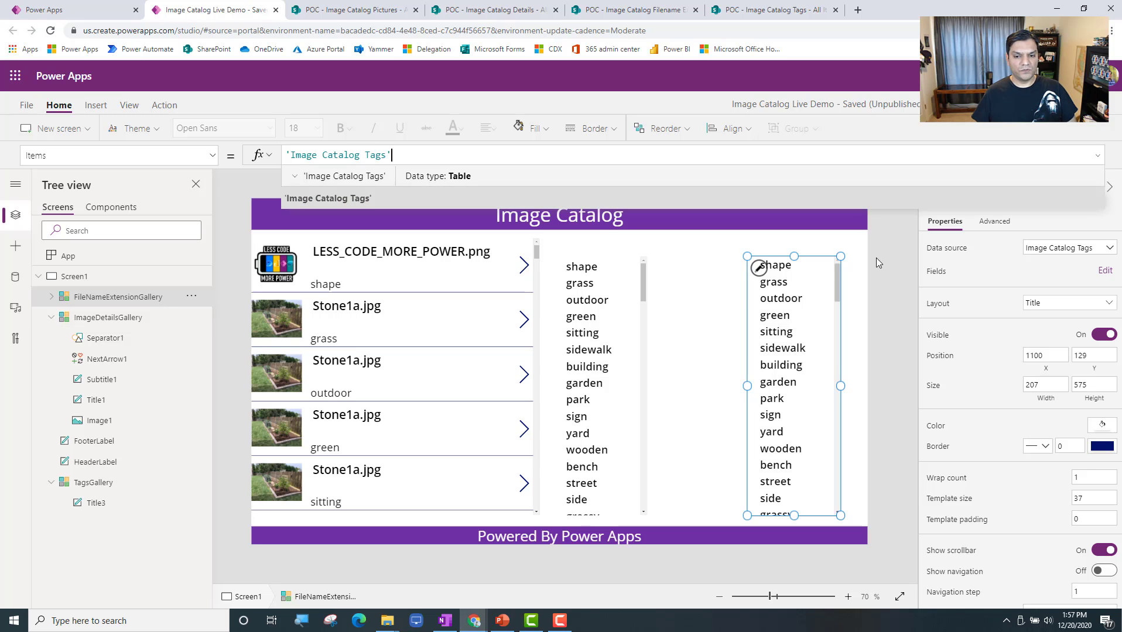
{"action": "left_click", "coordinate": [1108, 248]}
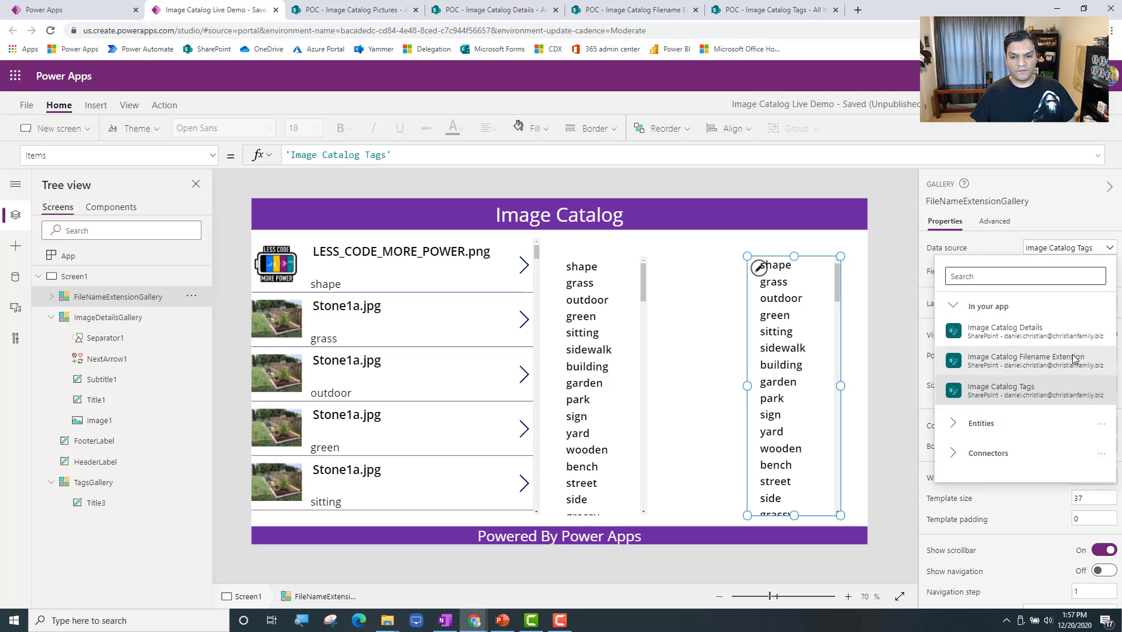
{"action": "left_click", "coordinate": [1073, 370]}
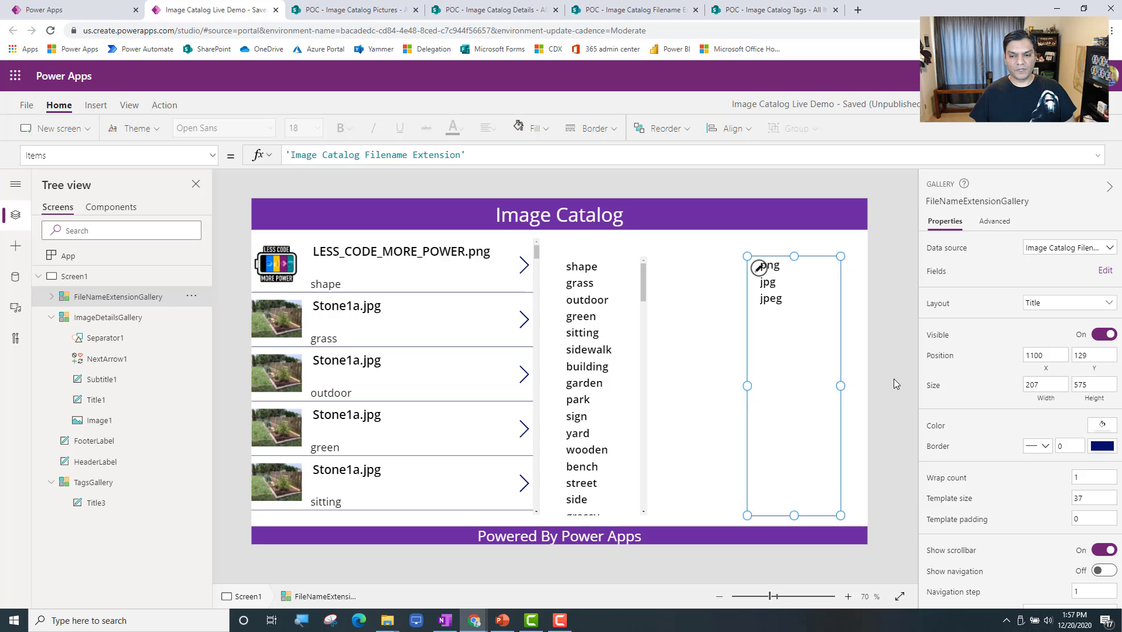
{"action": "left_click", "coordinate": [894, 384]}
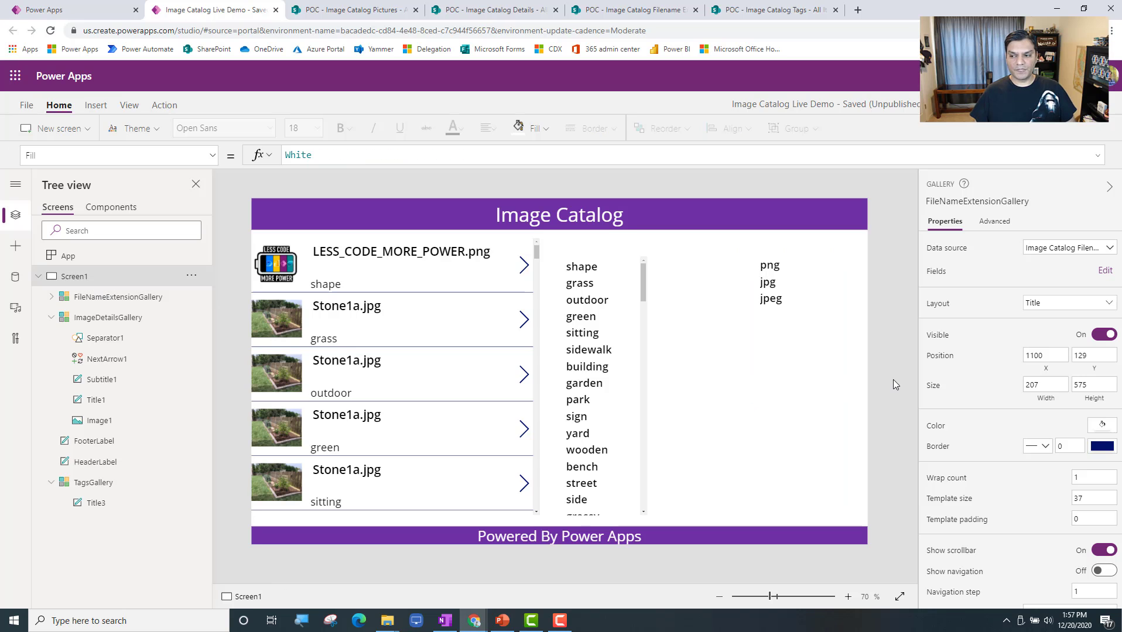
Step: Save the Image Catalog Live Demo app, publish this version and return to the editing canvas
{"action": "left_click", "coordinate": [26, 106]}
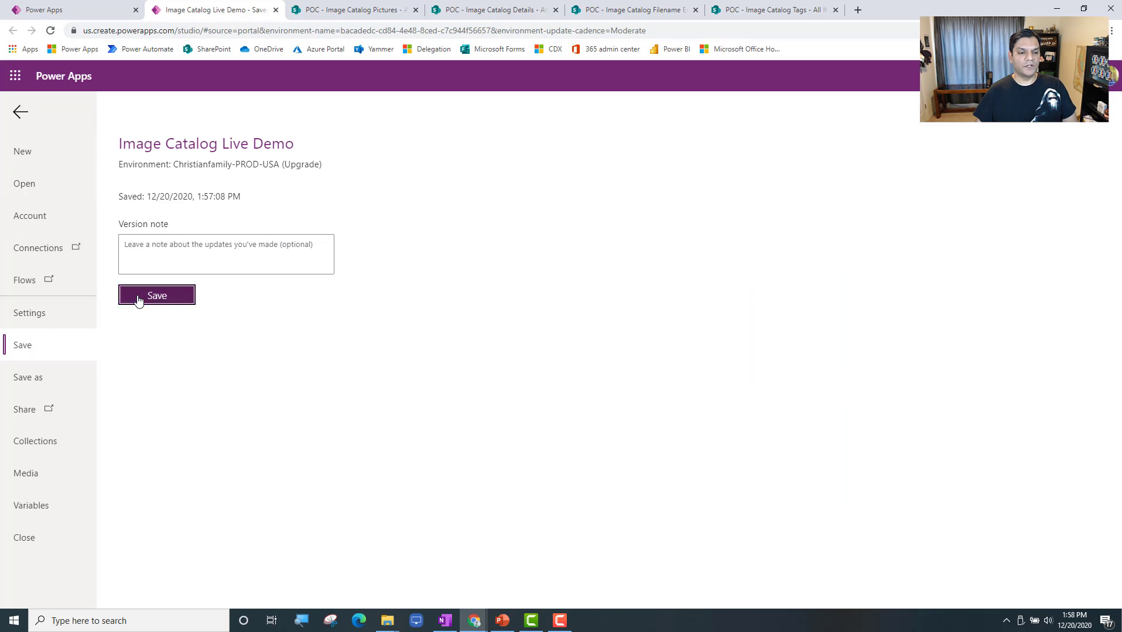
{"action": "left_click", "coordinate": [141, 298]}
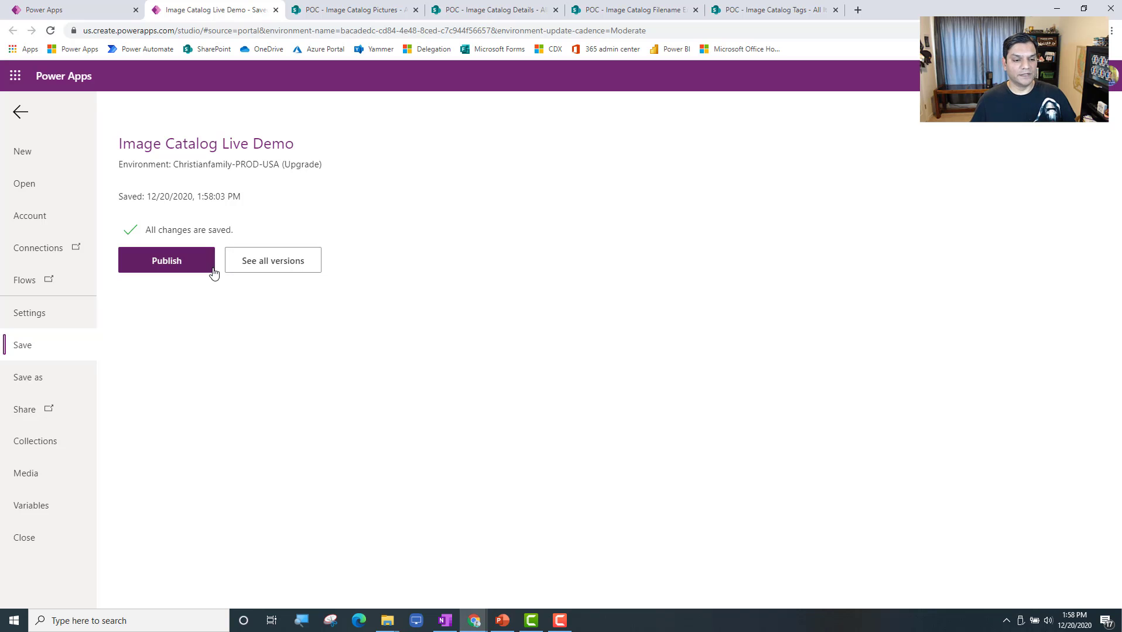
{"action": "left_click", "coordinate": [180, 261]}
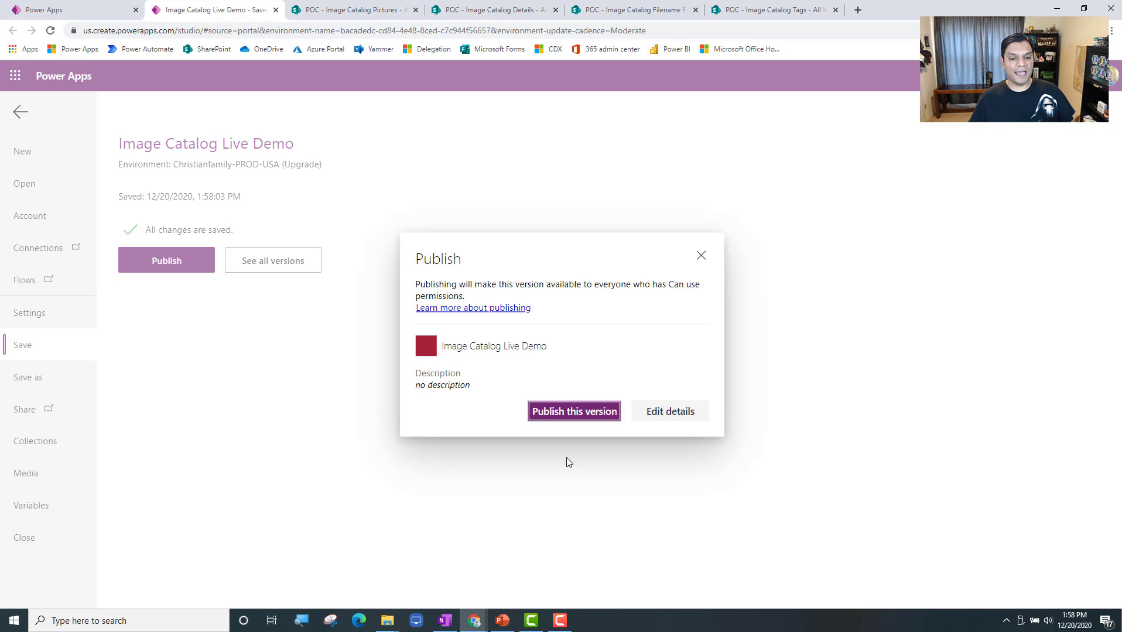
{"action": "left_click", "coordinate": [555, 417]}
{"action": "left_click", "coordinate": [18, 113]}
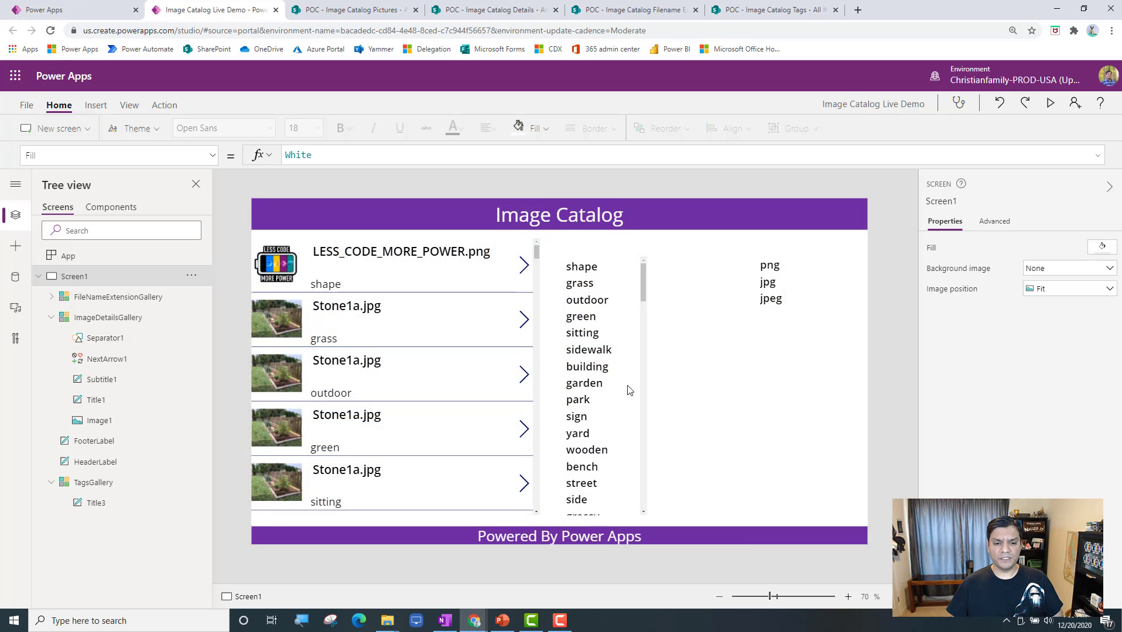
{"action": "left_click", "coordinate": [539, 406]}
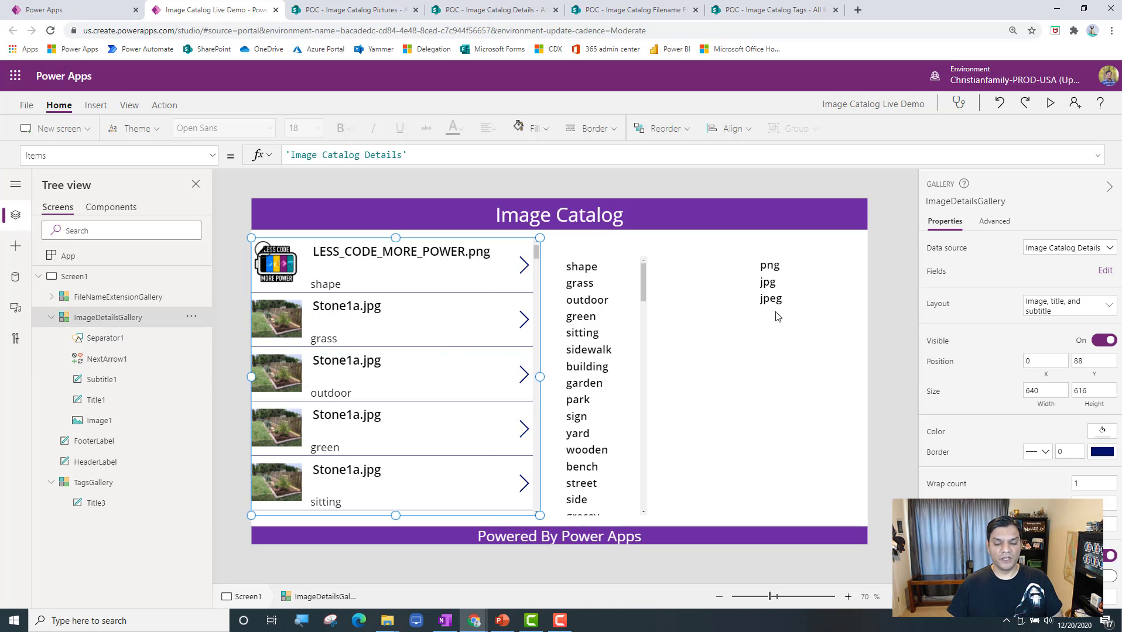
{"action": "left_click", "coordinate": [757, 346]}
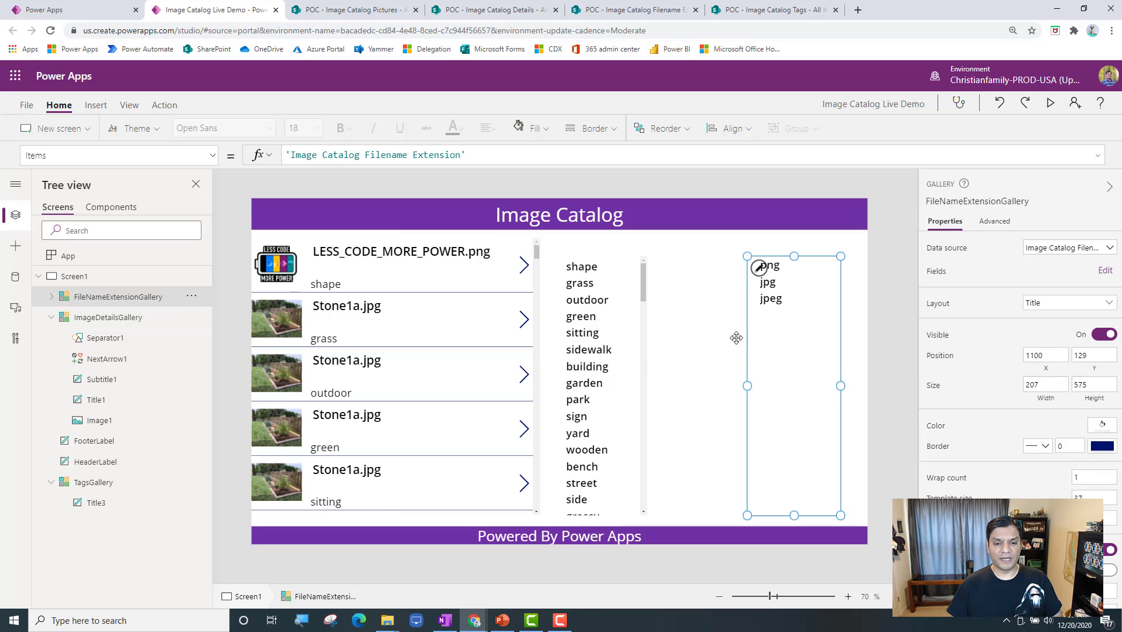
{"action": "left_click", "coordinate": [643, 361]}
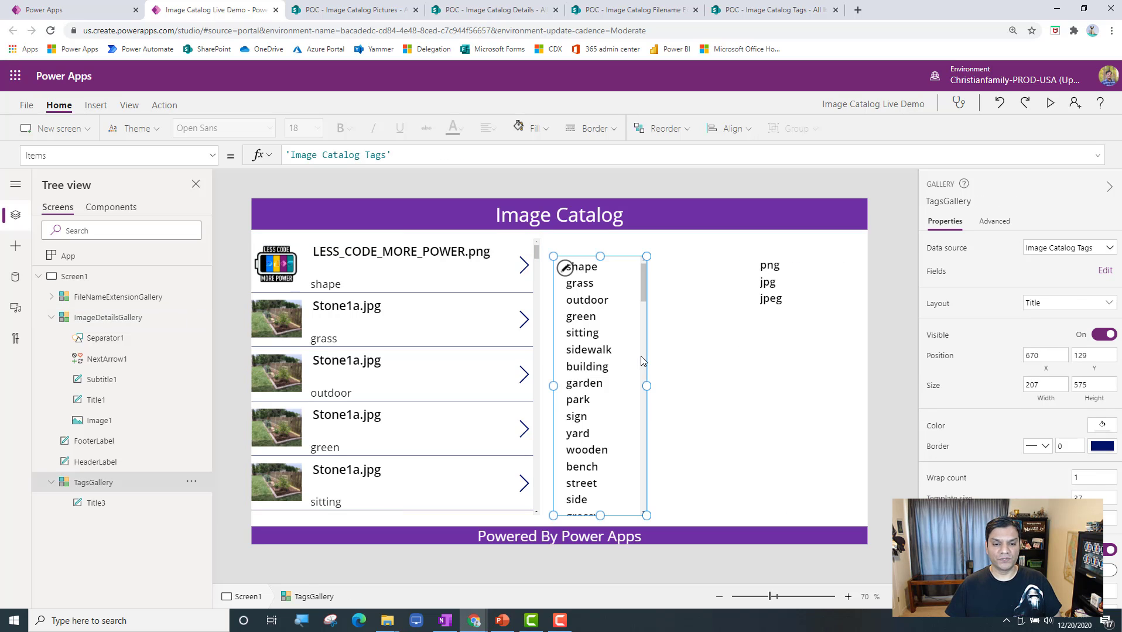
Step: Set the Items formula of ImageDetailsGallery to If('Image Catalog Details', tag=TagsGallery.Selected.Title)
{"action": "left_click", "coordinate": [526, 367]}
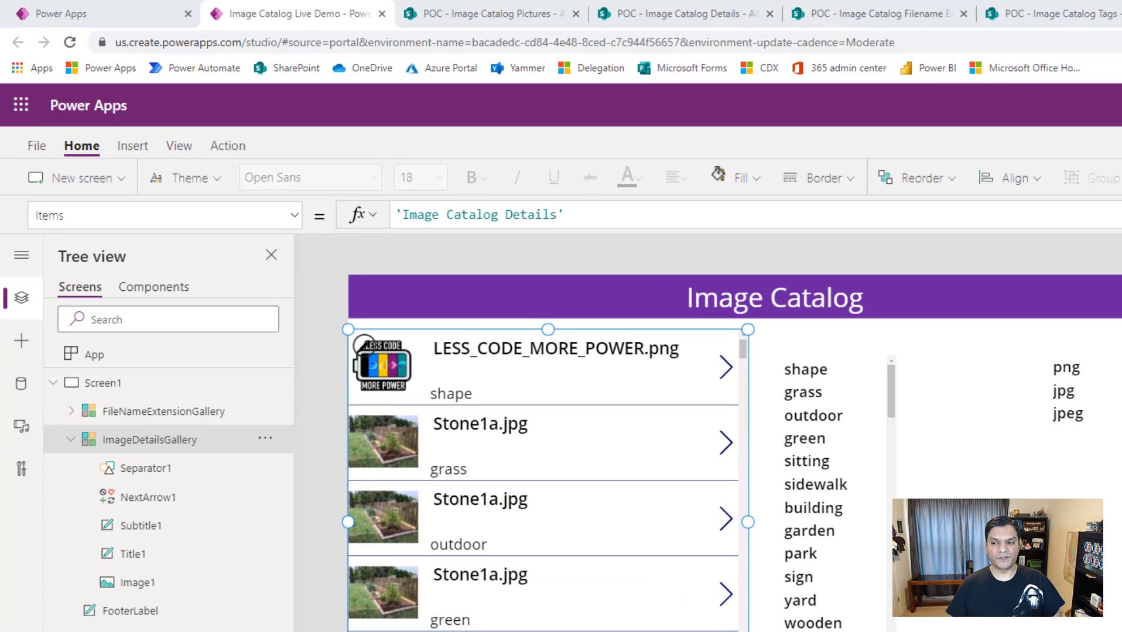
{"action": "left_click", "coordinate": [1116, 222]}
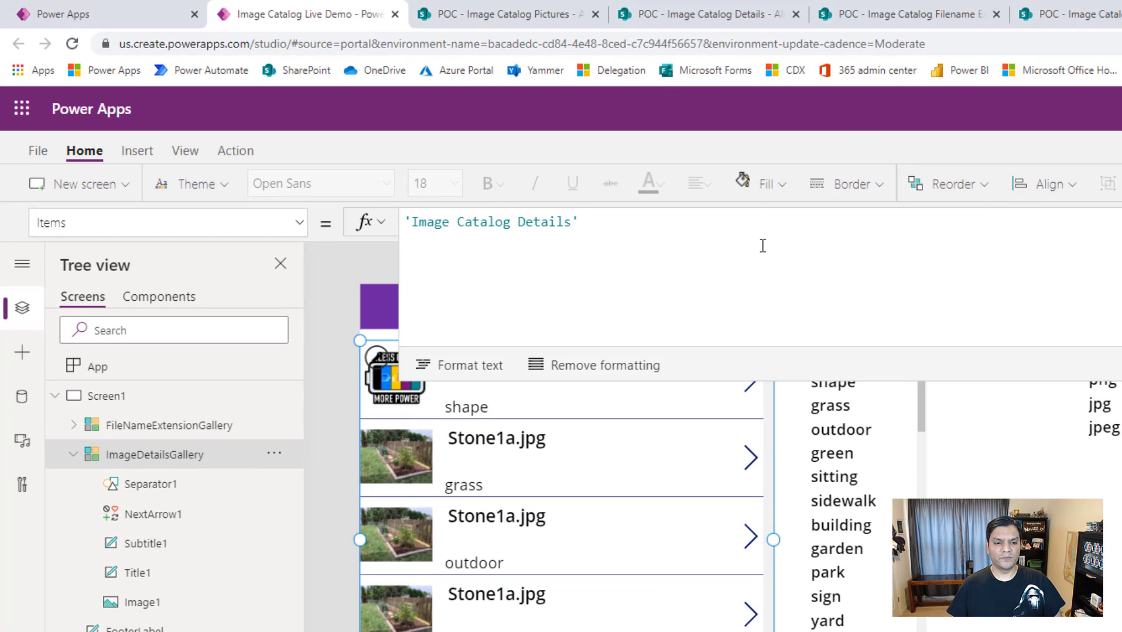
{"action": "key", "text": "Home"}
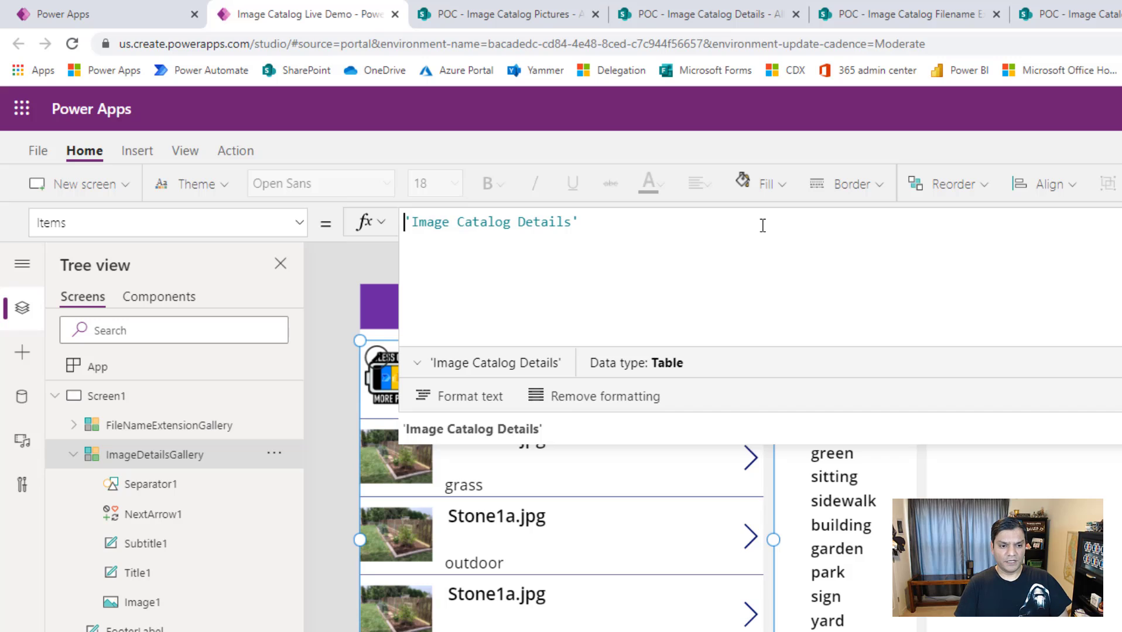
{"action": "type", "text": "If("}
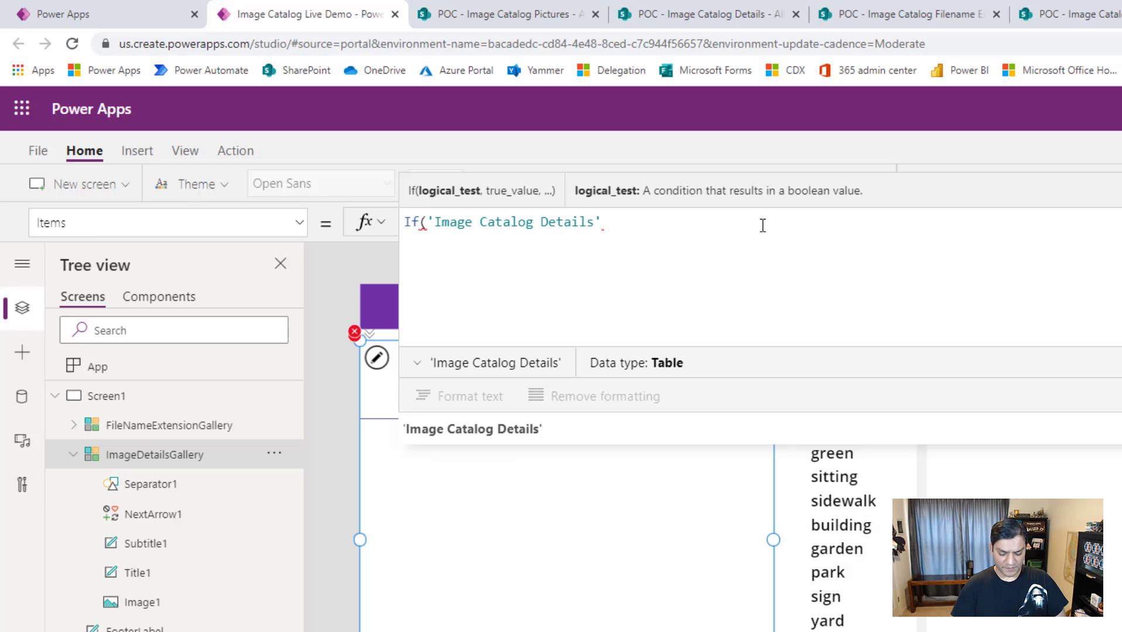
{"action": "type", "text": ","}
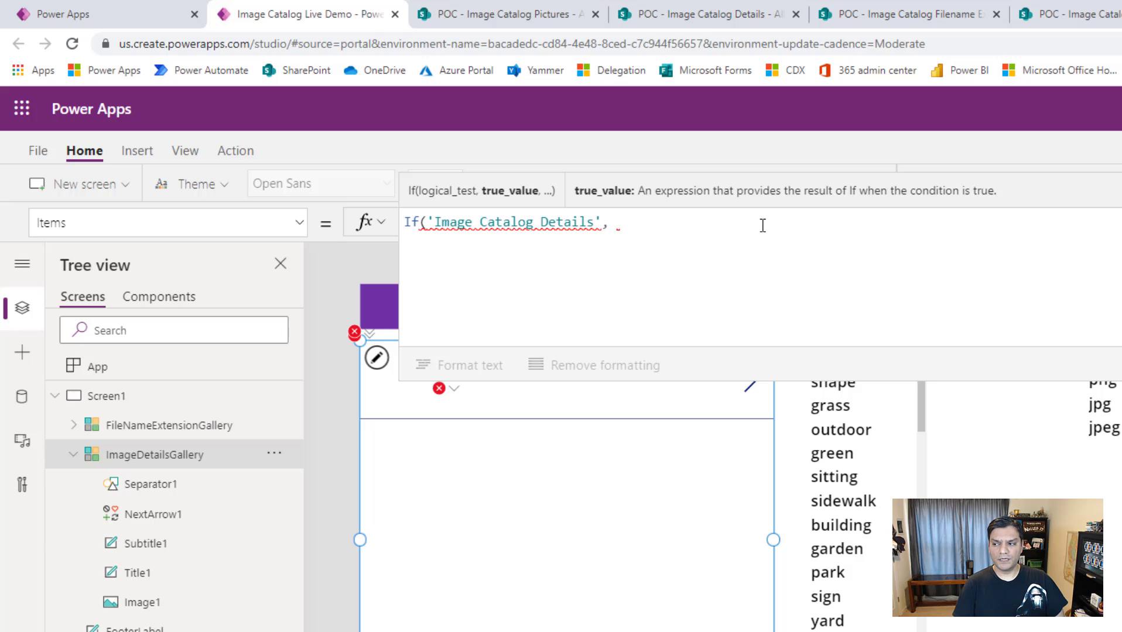
{"action": "type", "text": " tag="}
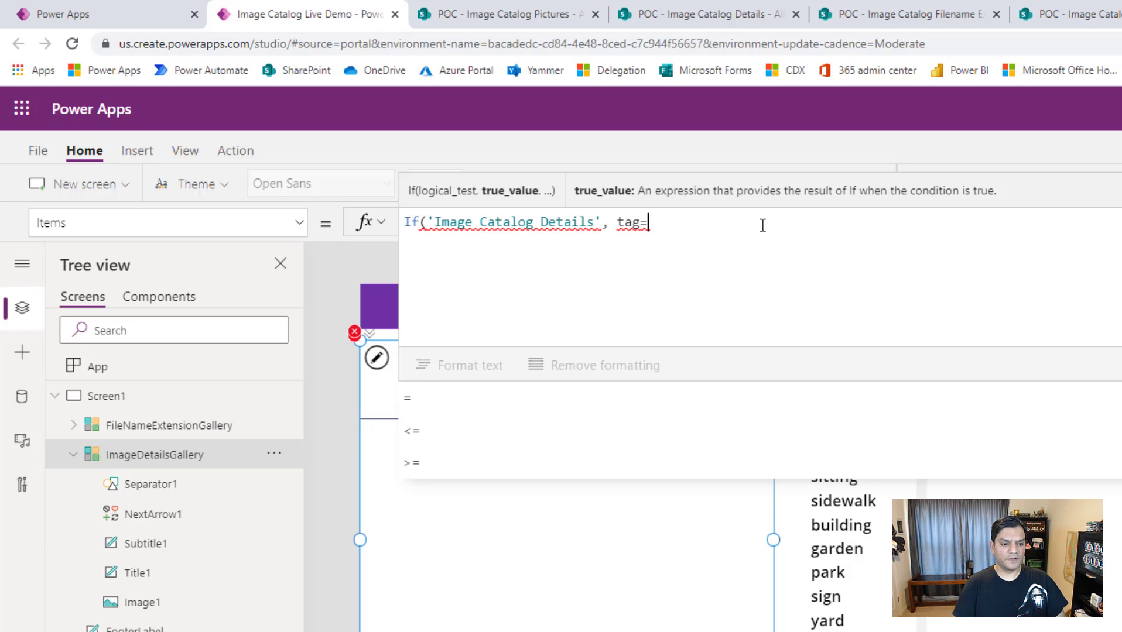
{"action": "type", "text": "tags"}
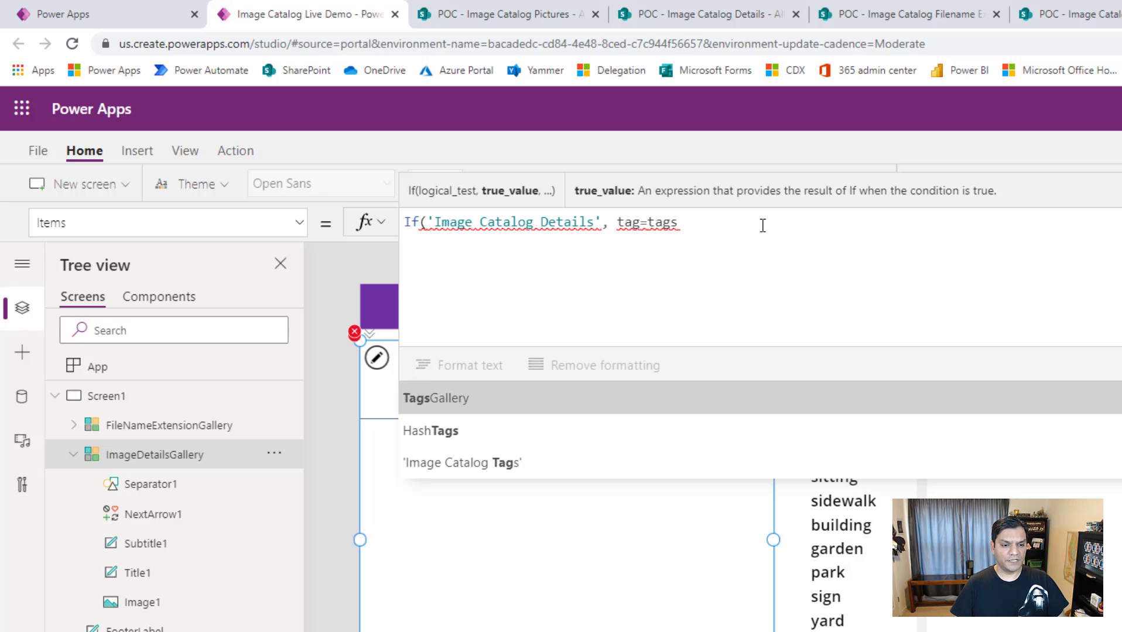
{"action": "key", "text": "Tab"}
{"action": "type", "text": ".Selected"}
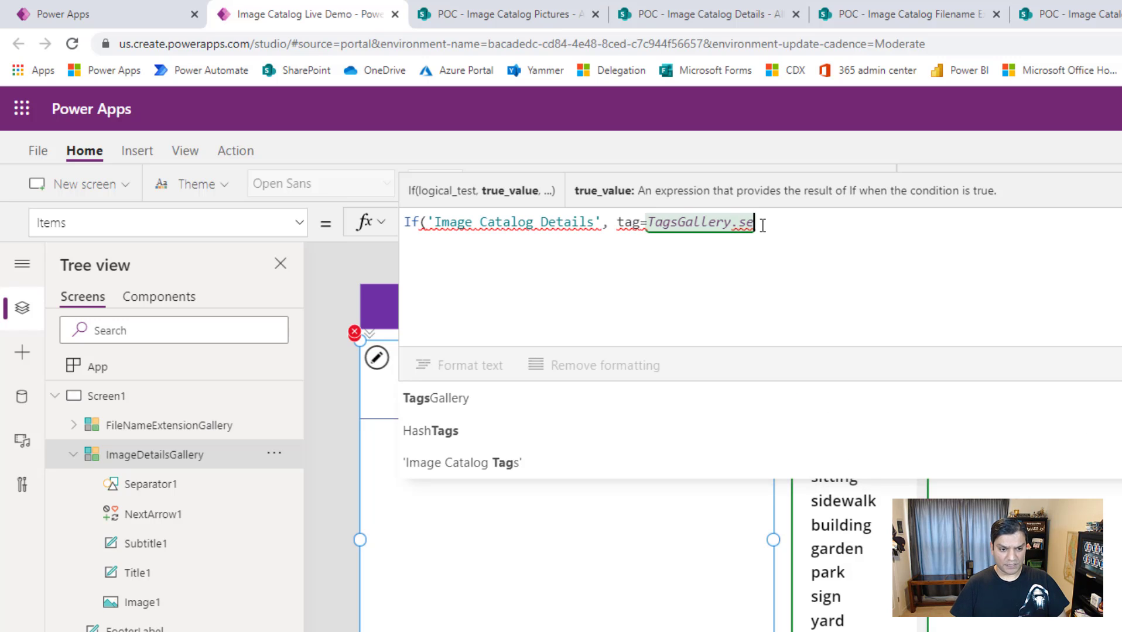
{"action": "key", "text": "Tab"}
{"action": "type", "text": "."}
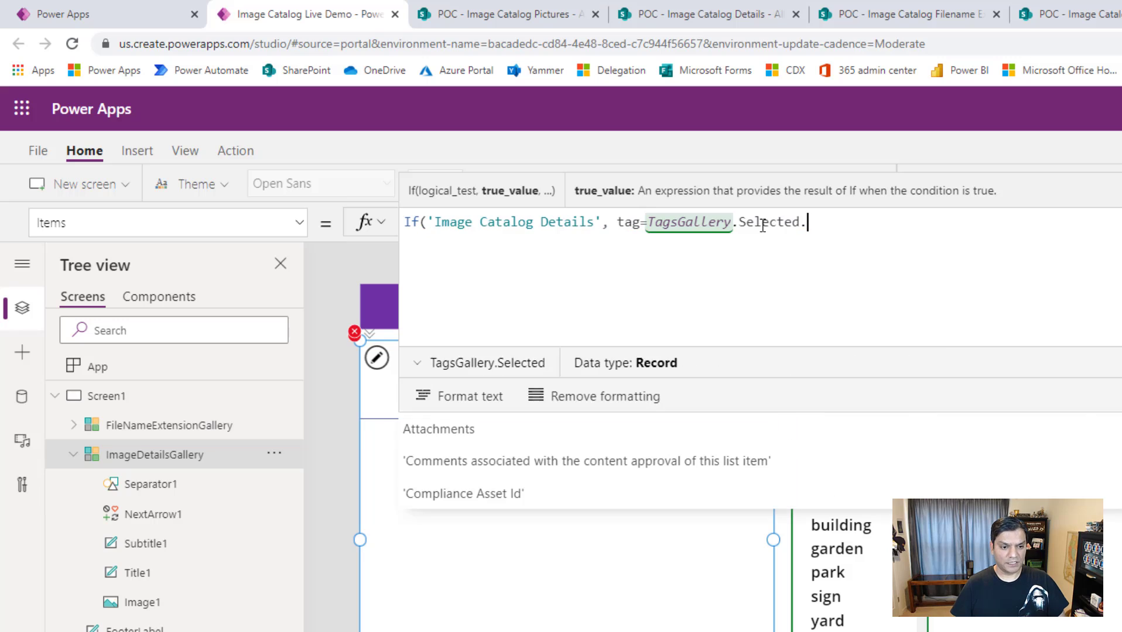
{"action": "type", "text": "Tit"}
{"action": "key", "text": "Down"}
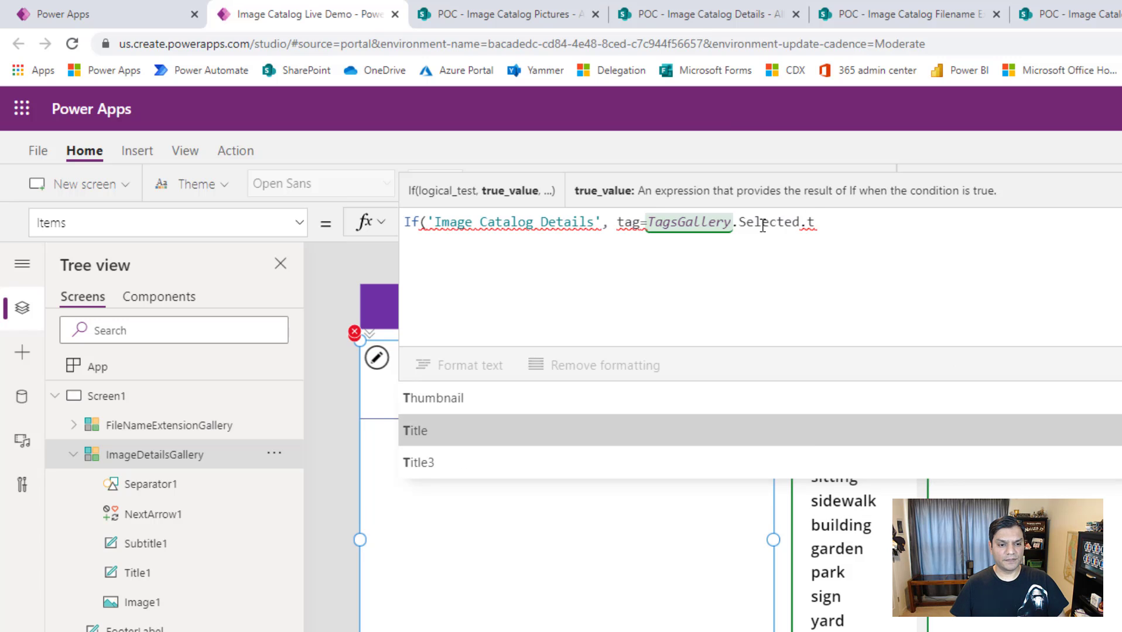
{"action": "key", "text": "Tab"}
{"action": "type", "text": ")"}
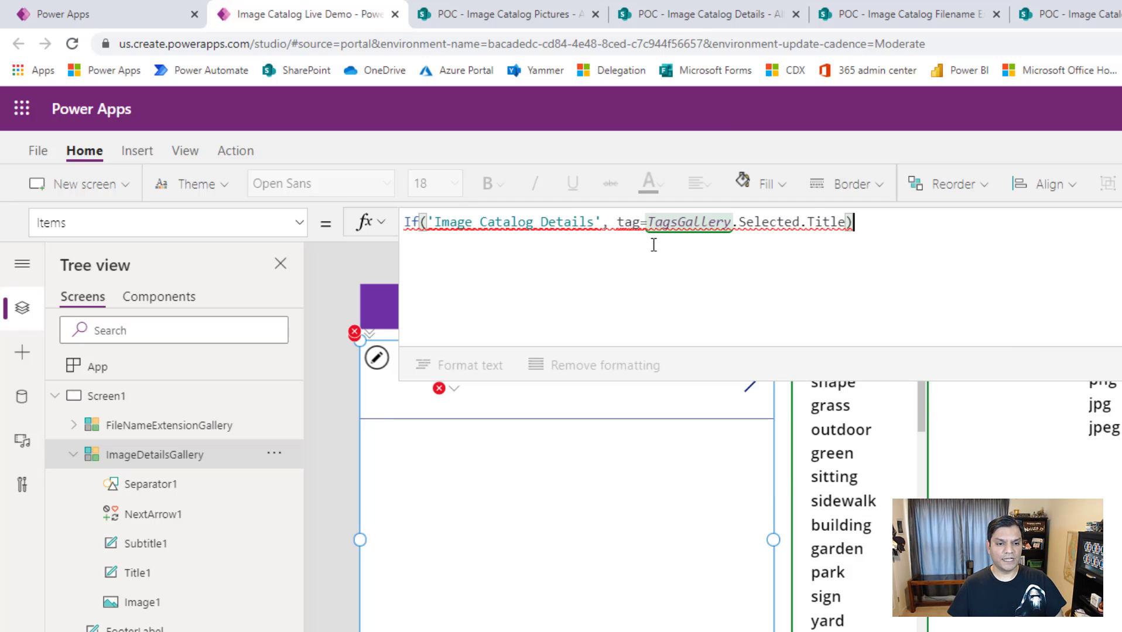
Step: Replace the If function with Filter in the Items formula of ImageDetailsGallery
{"action": "left_click", "coordinate": [450, 220]}
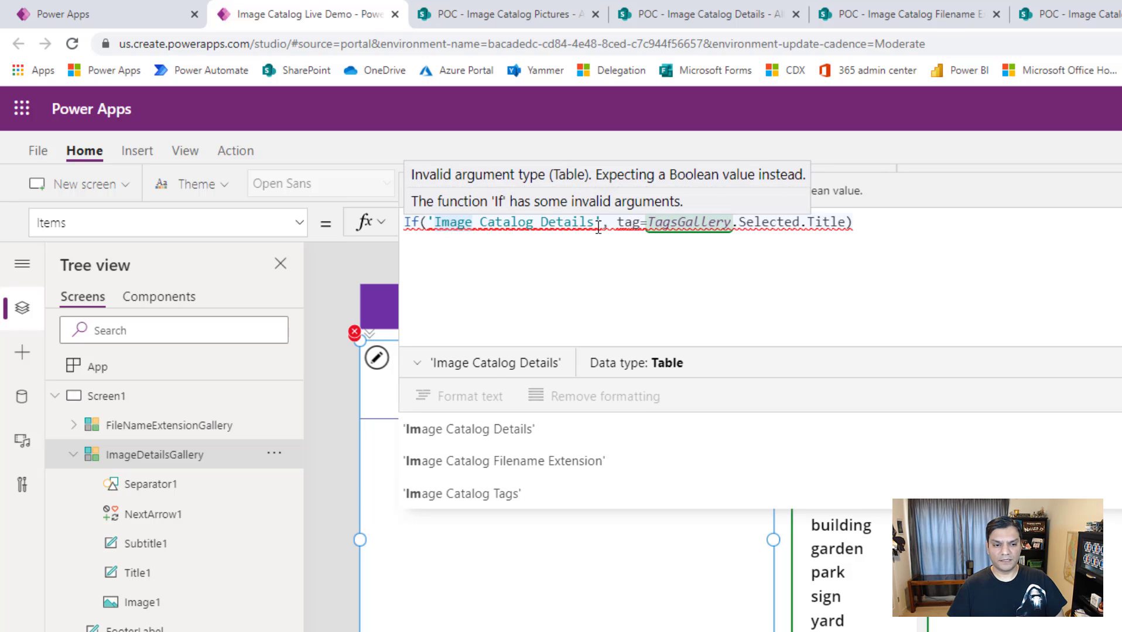
{"action": "key", "text": "Home"}
{"action": "key", "text": "Delete"}
{"action": "key", "text": "Delete"}
{"action": "type", "text": "Filter"}
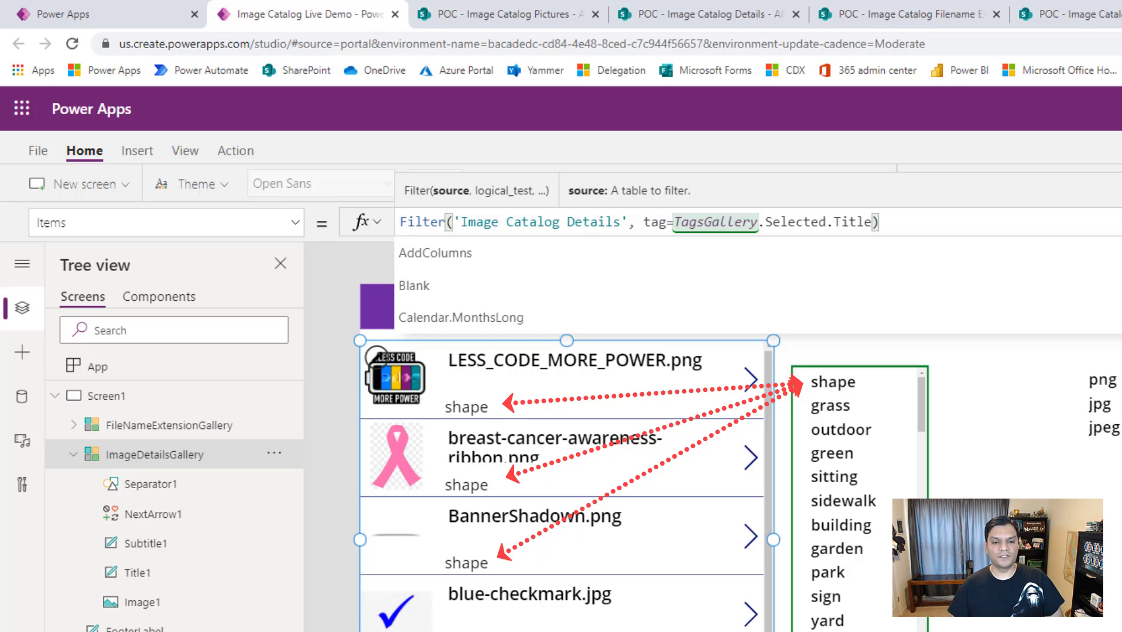
{"action": "left_click", "coordinate": [106, 396]}
Step: Wrap the TemplateFill formula of TagsGallery in an If function that tests ThisItem.IsSelected
{"action": "left_click", "coordinate": [896, 510]}
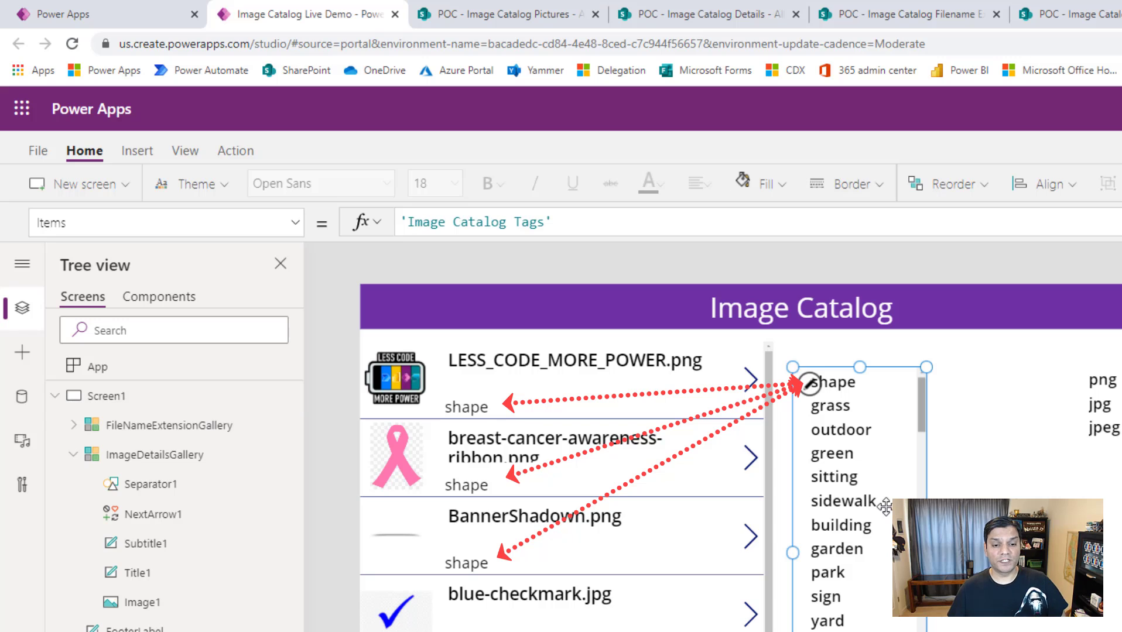
{"action": "left_click", "coordinate": [296, 223]}
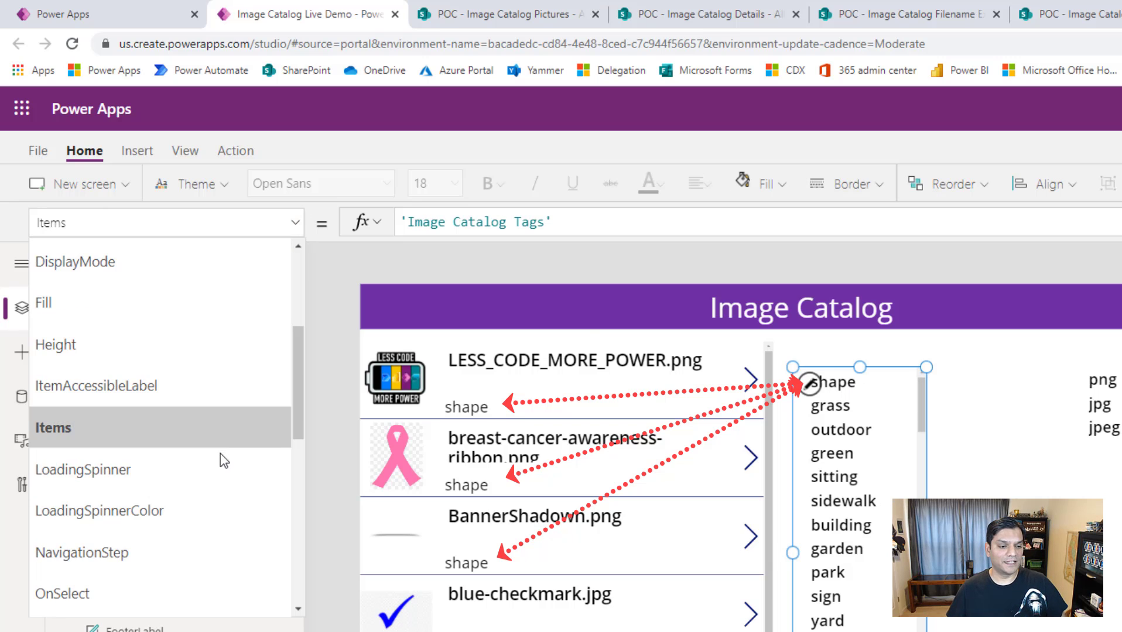
{"action": "scroll", "coordinate": [219, 461], "scroll_direction": "up", "scroll_amount": 4}
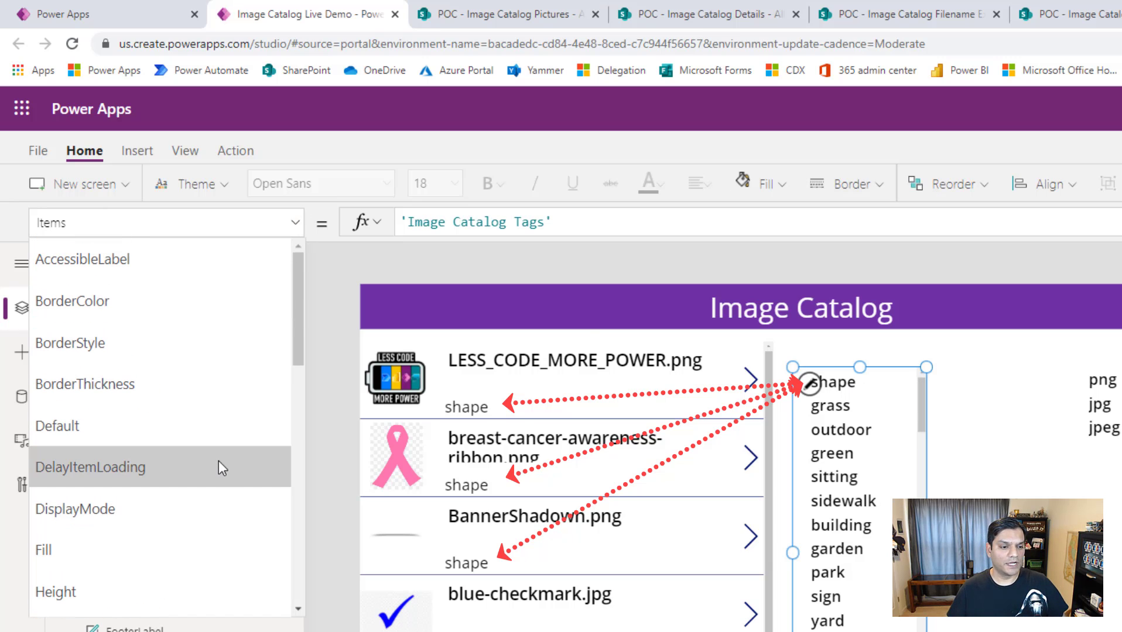
{"action": "scroll", "coordinate": [218, 461], "scroll_direction": "down", "scroll_amount": 4}
{"action": "scroll", "coordinate": [218, 461], "scroll_direction": "down", "scroll_amount": 3}
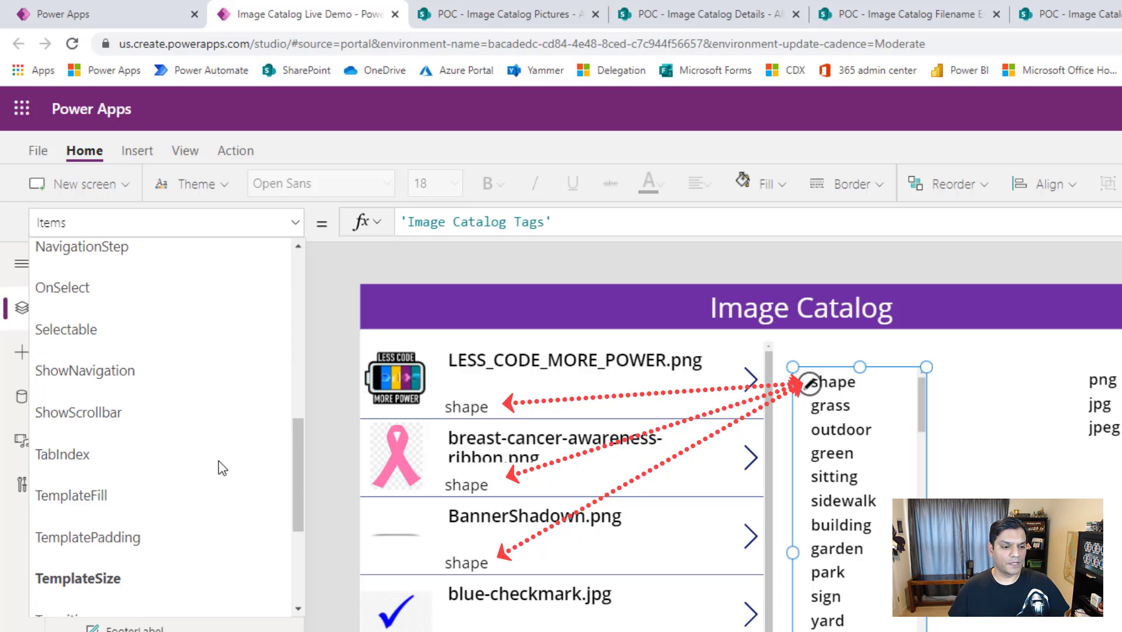
{"action": "left_click", "coordinate": [181, 497]}
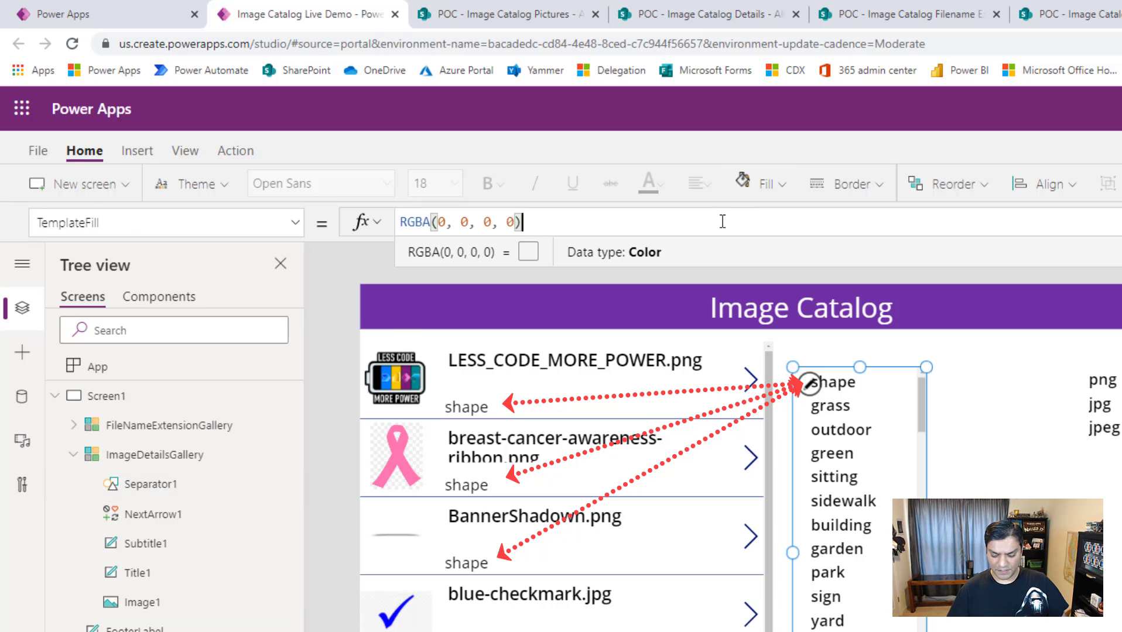
{"action": "key", "text": "Home"}
{"action": "type", "text": "If(This,"}
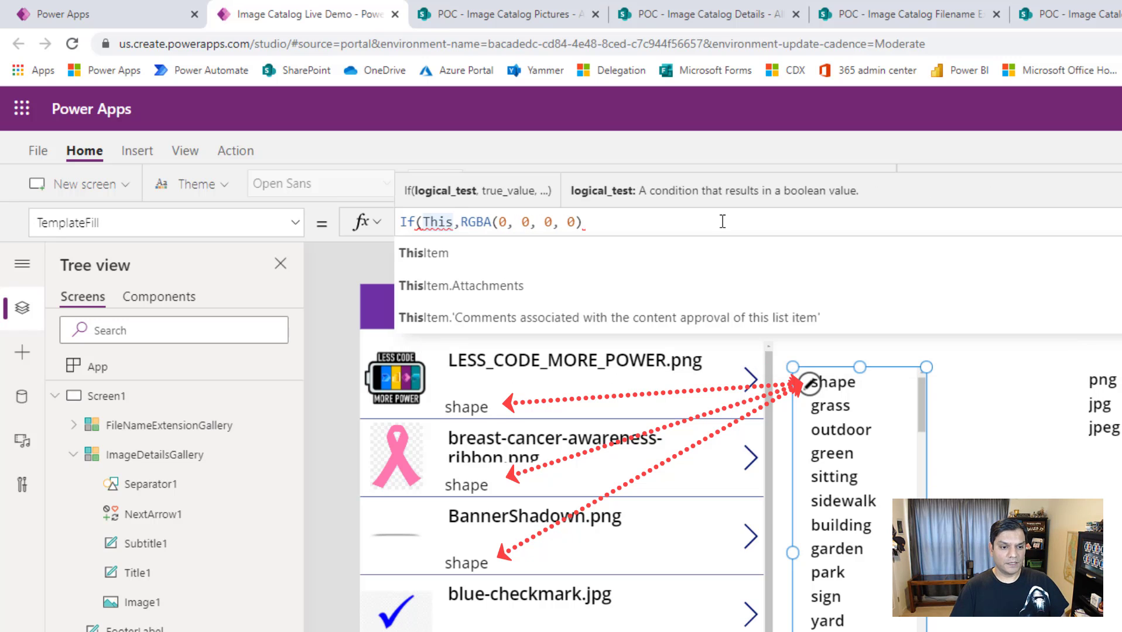
{"action": "type", "text": "Item.is"}
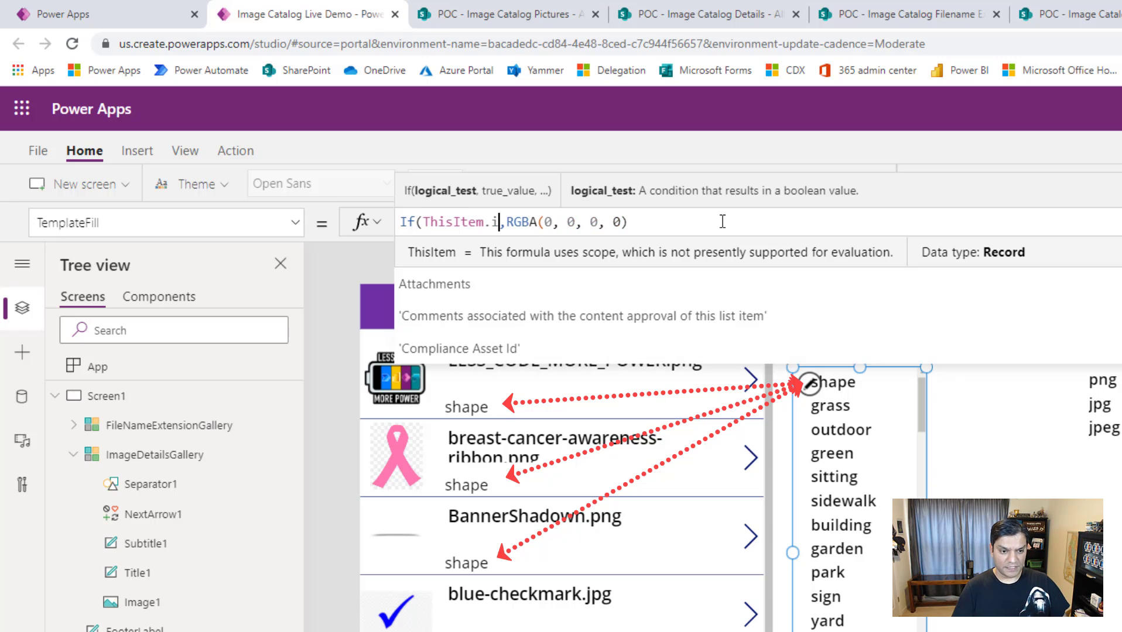
{"action": "key", "text": "Down"}
{"action": "key", "text": "Tab"}
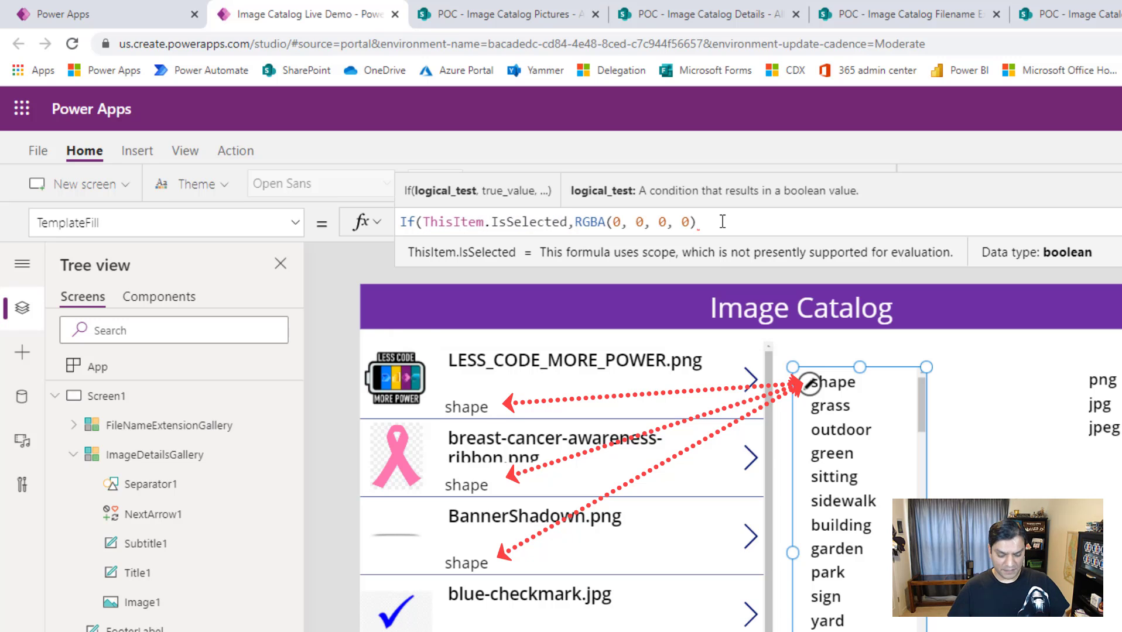
Step: Complete the TagsGallery TemplateFill formula with GreenYellow as the true value and RGBA(0, 0, 0, 0) as the else value
{"action": "type", "text": "ye"}
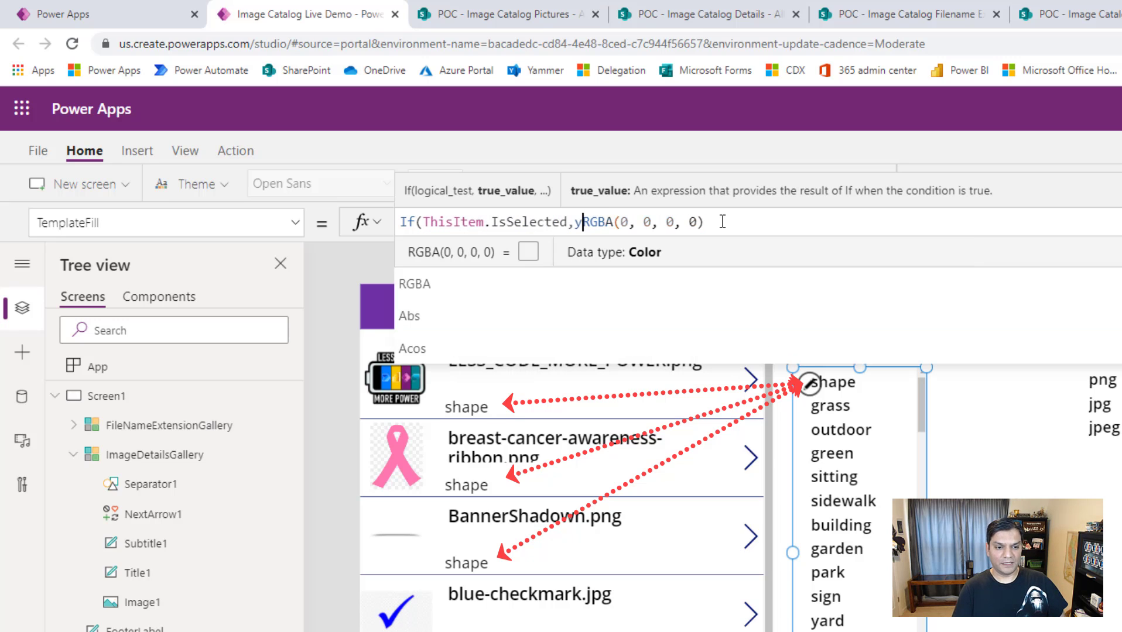
{"action": "type", "text": "llo,"}
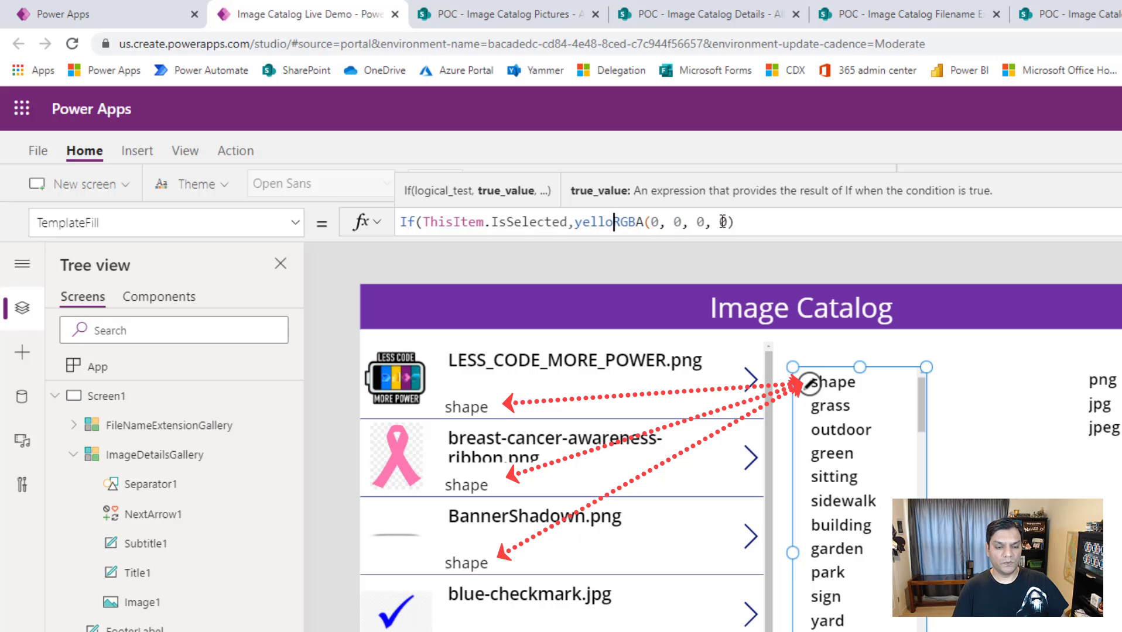
{"action": "key", "text": "Down"}
{"action": "key", "text": "Down"}
{"action": "key", "text": "Down"}
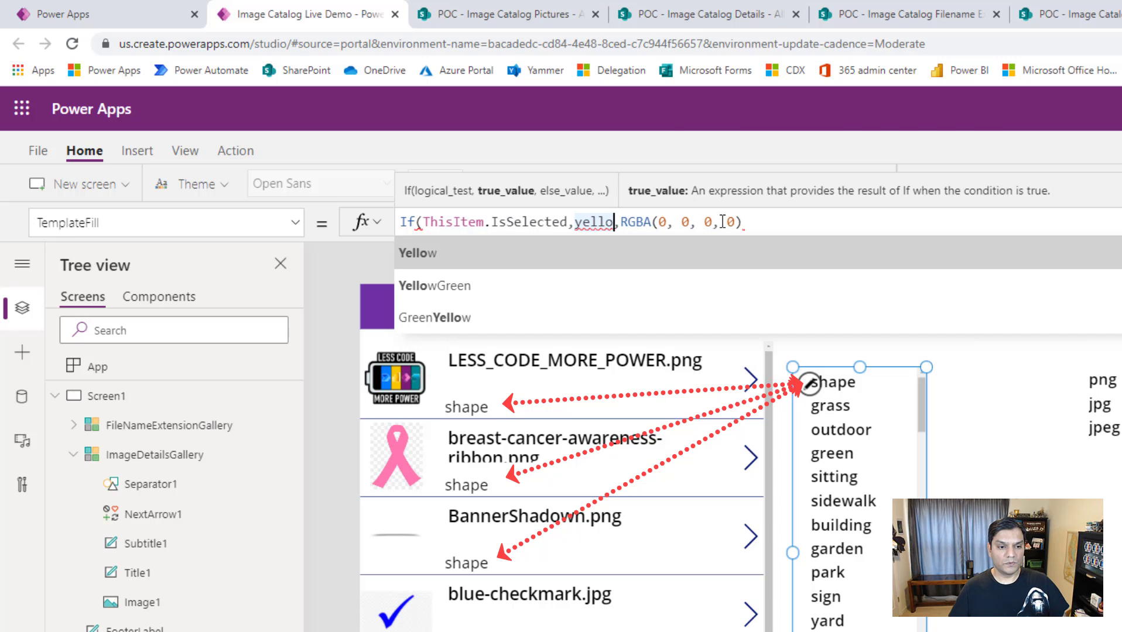
{"action": "key", "text": "Tab"}
{"action": "key", "text": "End"}
{"action": "type", "text": ")"}
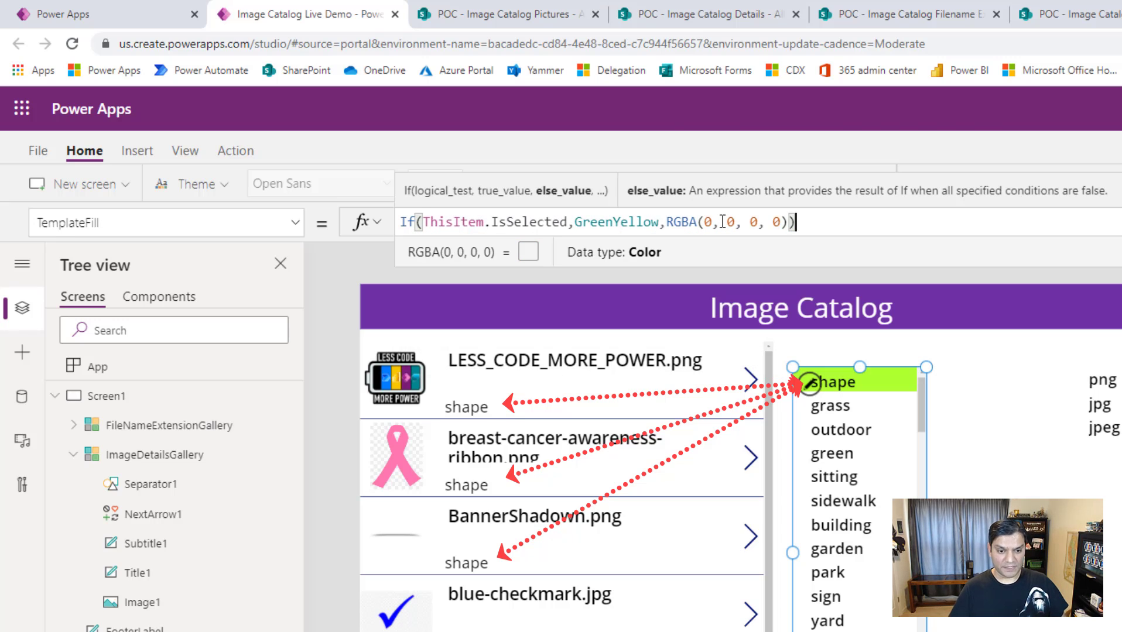
Step: Preview the app and test the image details filter with the tags grass, yard and sign
{"action": "key", "text": "F5"}
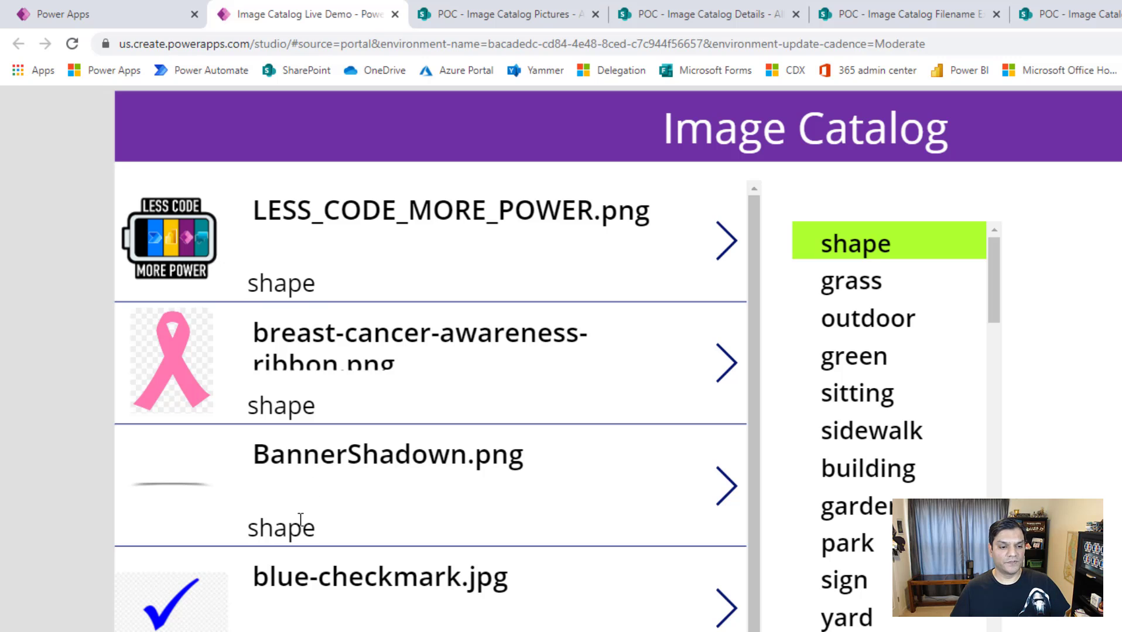
{"action": "scroll", "coordinate": [301, 520], "scroll_direction": "down", "scroll_amount": 1}
{"action": "scroll", "coordinate": [301, 520], "scroll_direction": "up", "scroll_amount": 1}
{"action": "left_click", "coordinate": [860, 271]}
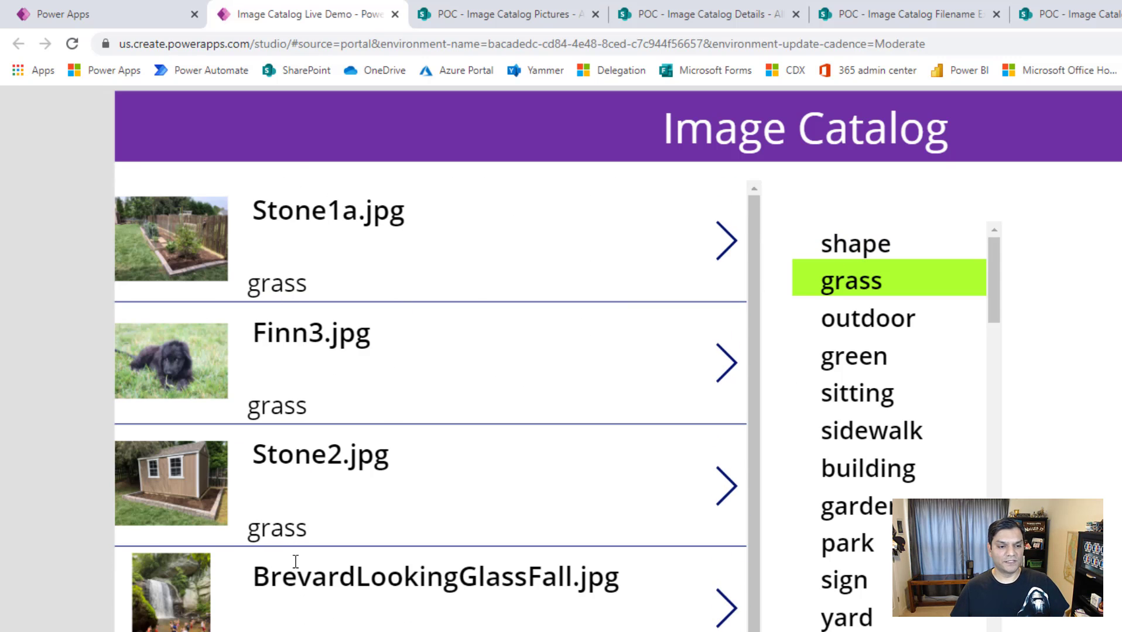
{"action": "left_click", "coordinate": [837, 618]}
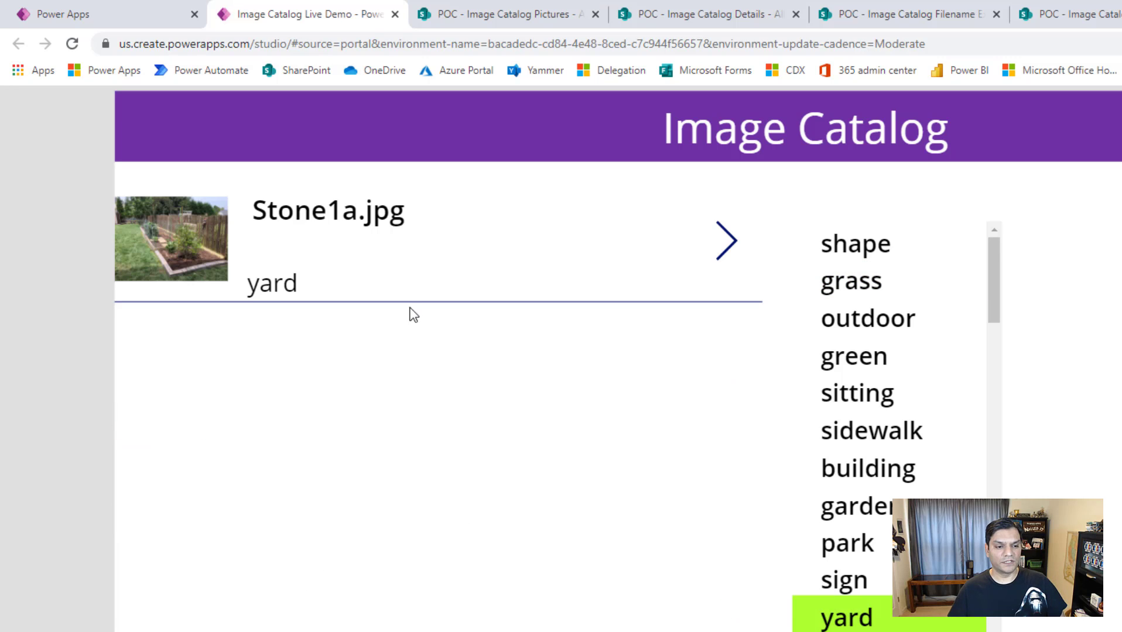
{"action": "left_click", "coordinate": [872, 579]}
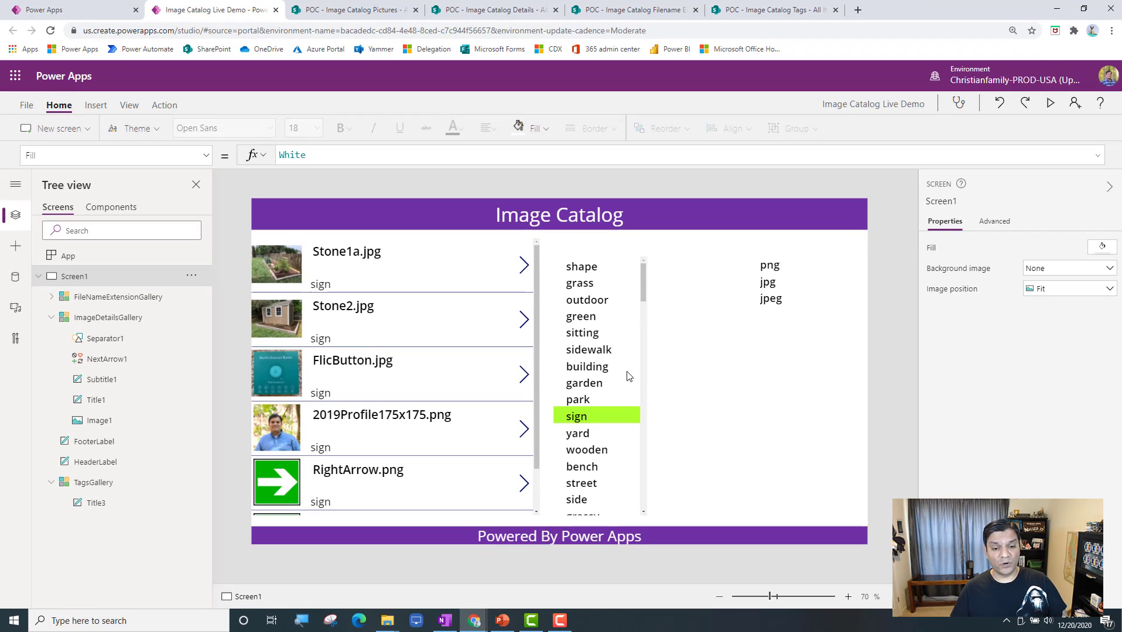
Step: Extend the Filter condition in the Items formula of ImageDetailsGallery with && 'File Name Extension'=
{"action": "left_click", "coordinate": [538, 378]}
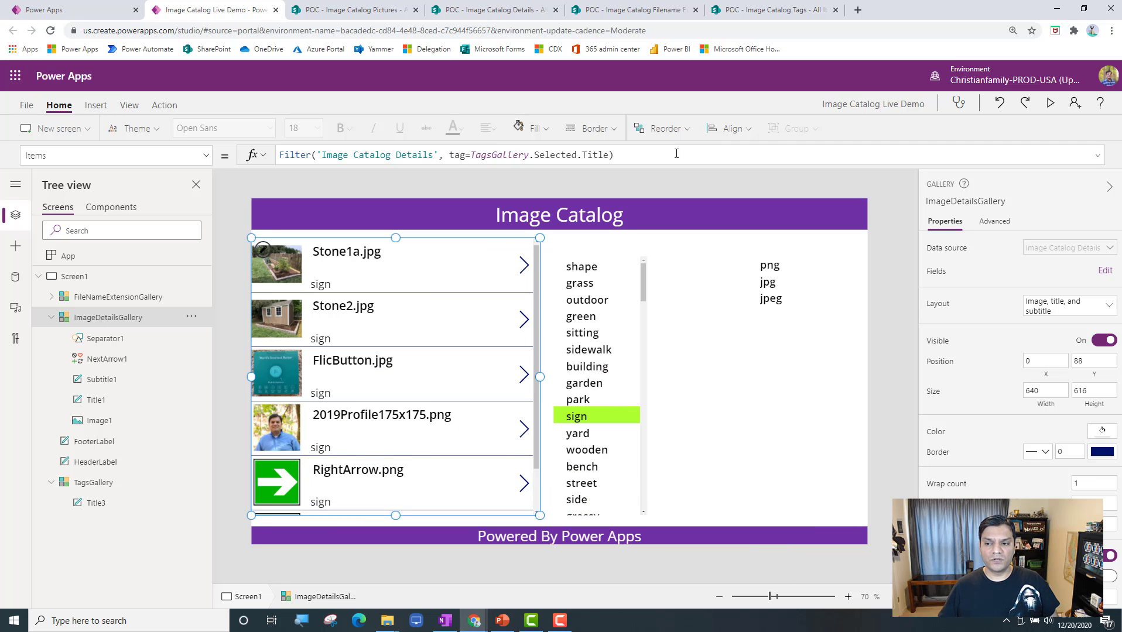
{"action": "left_click", "coordinate": [676, 153]}
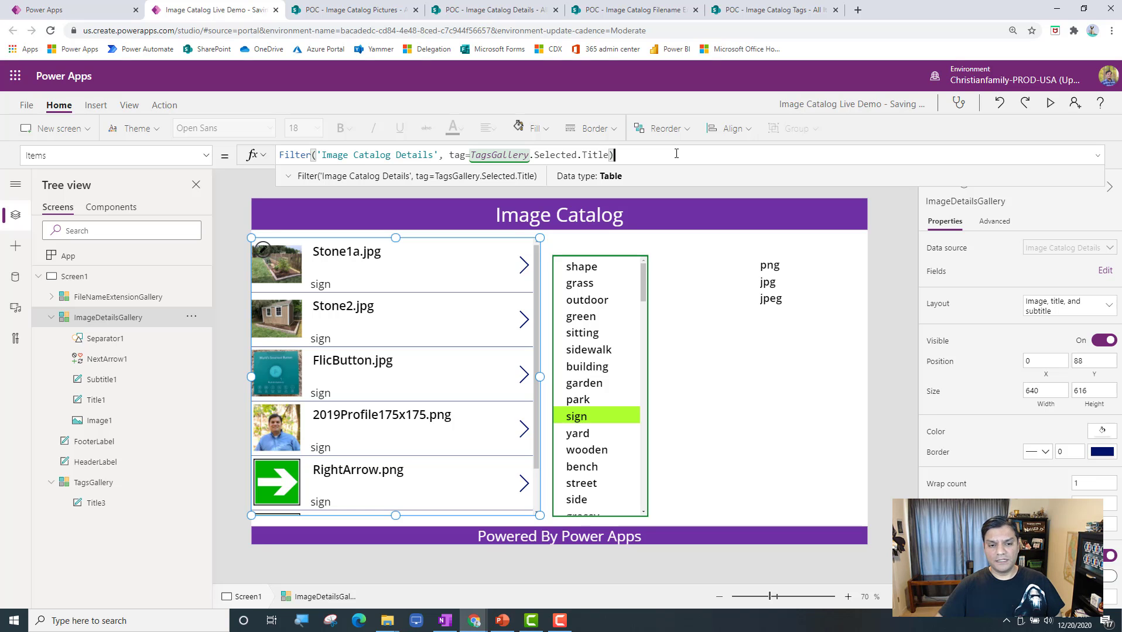
{"action": "key", "text": "Left"}
{"action": "type", "text": "&&"}
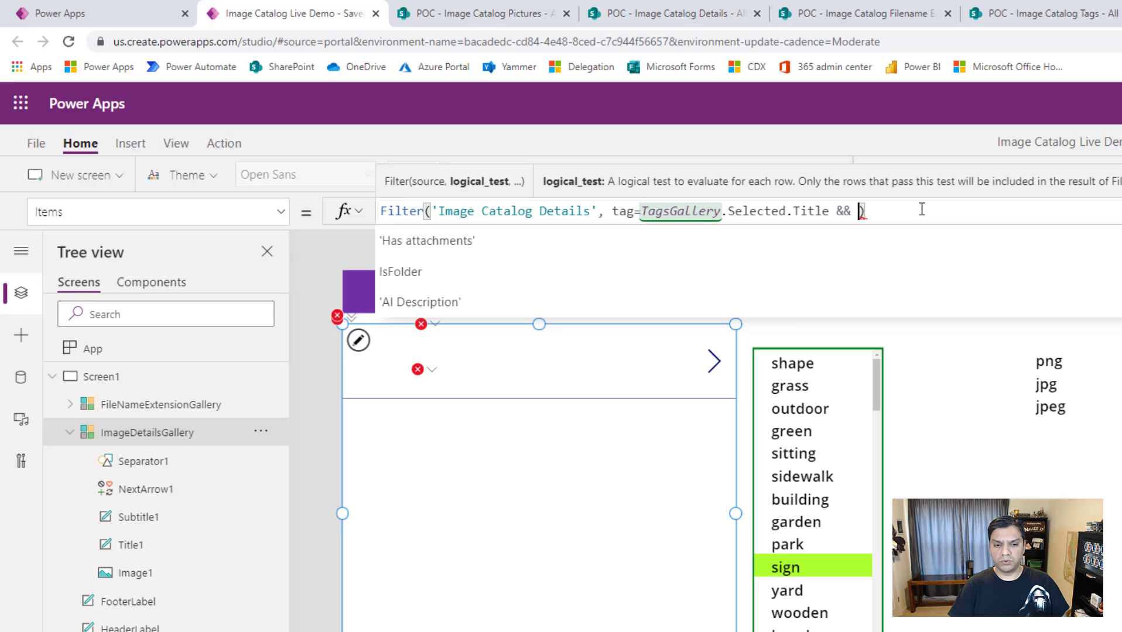
{"action": "type", "text": "file"}
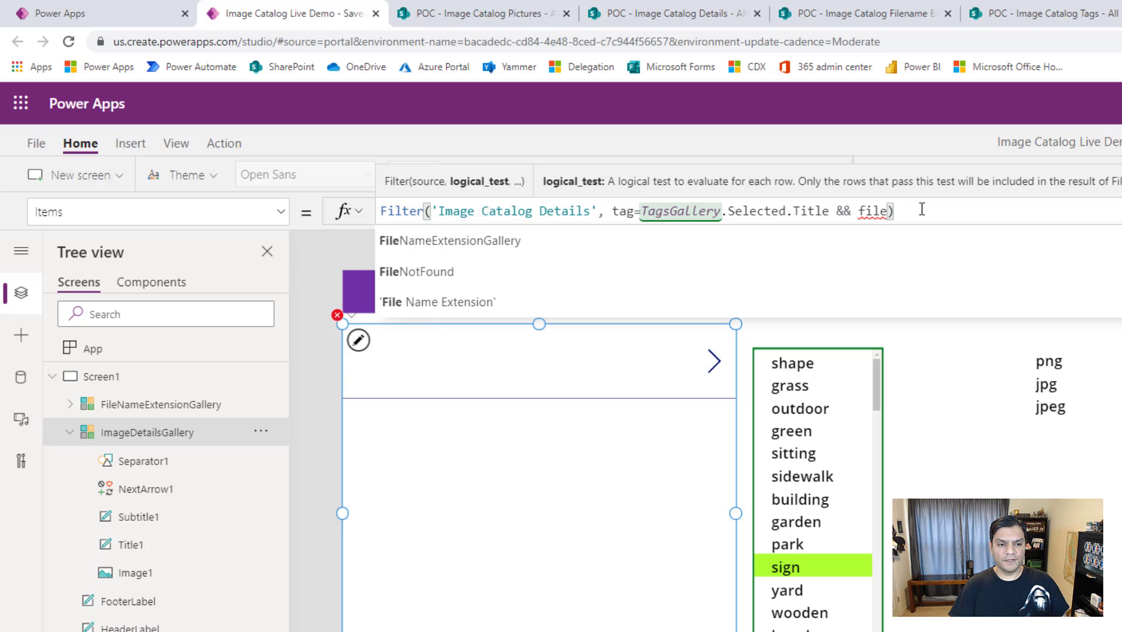
{"action": "key", "text": "Down"}
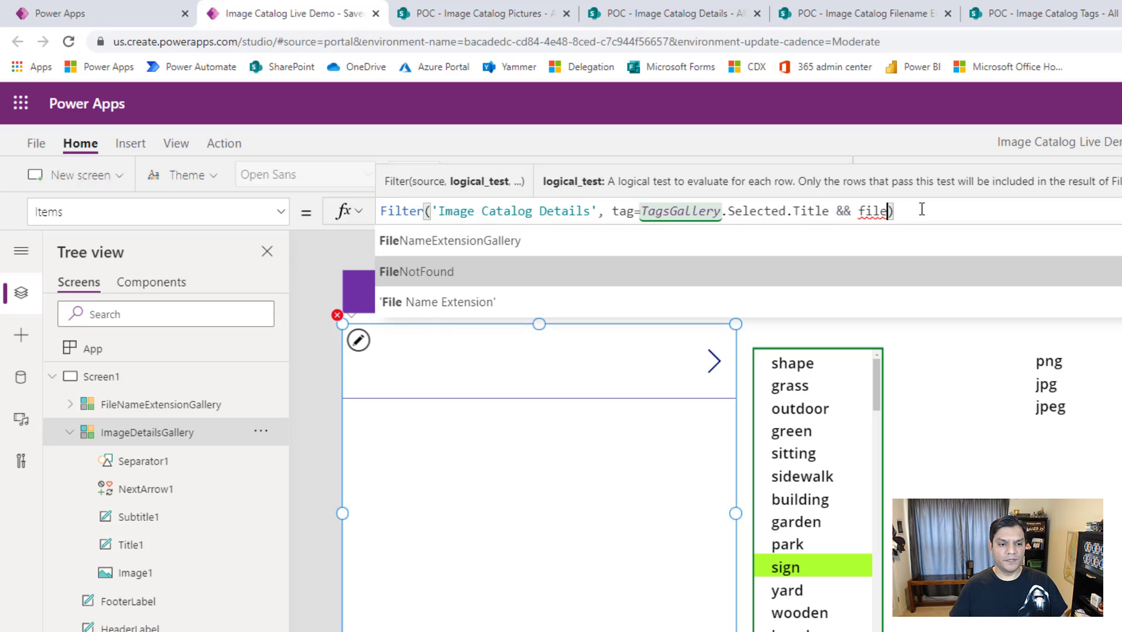
{"action": "key", "text": "Down"}
{"action": "key", "text": "Tab"}
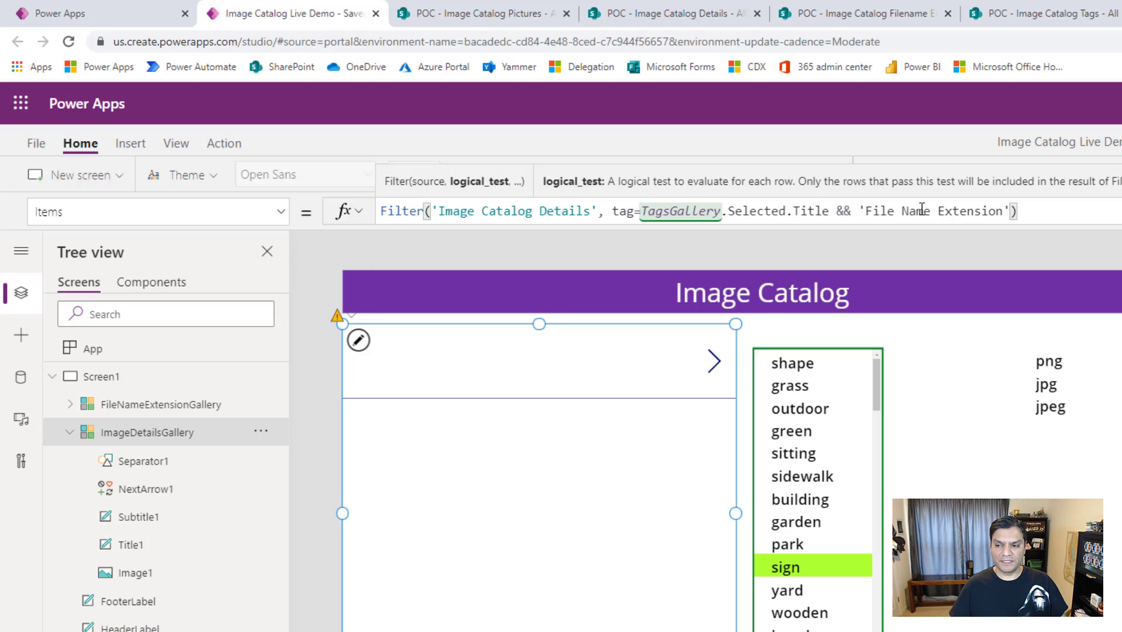
{"action": "type", "text": "="}
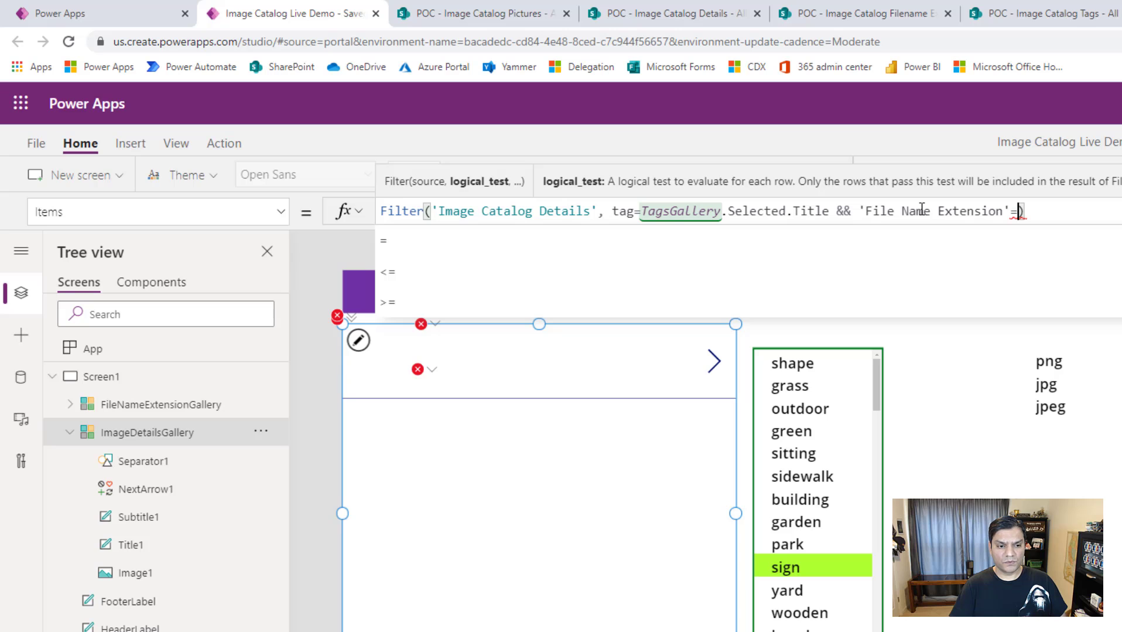
{"action": "key", "text": "Tab"}
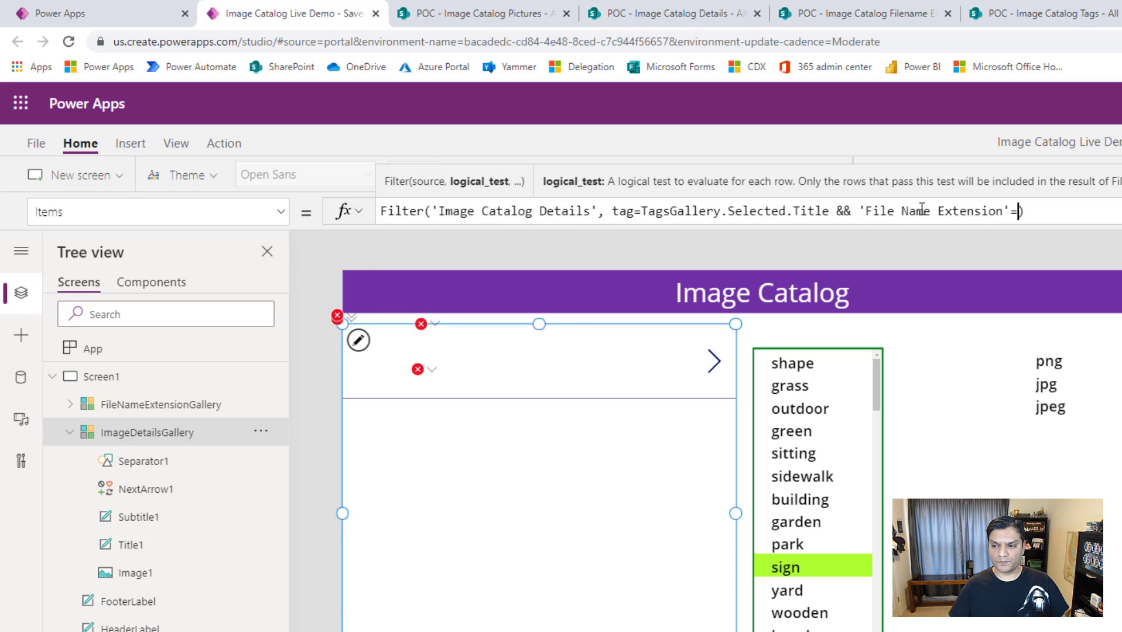
Step: Complete the ImageDetailsGallery Items filter by comparing 'File Name Extension' with FileNameExtensionGallery.Selected.Title
{"action": "type", "text": "file"}
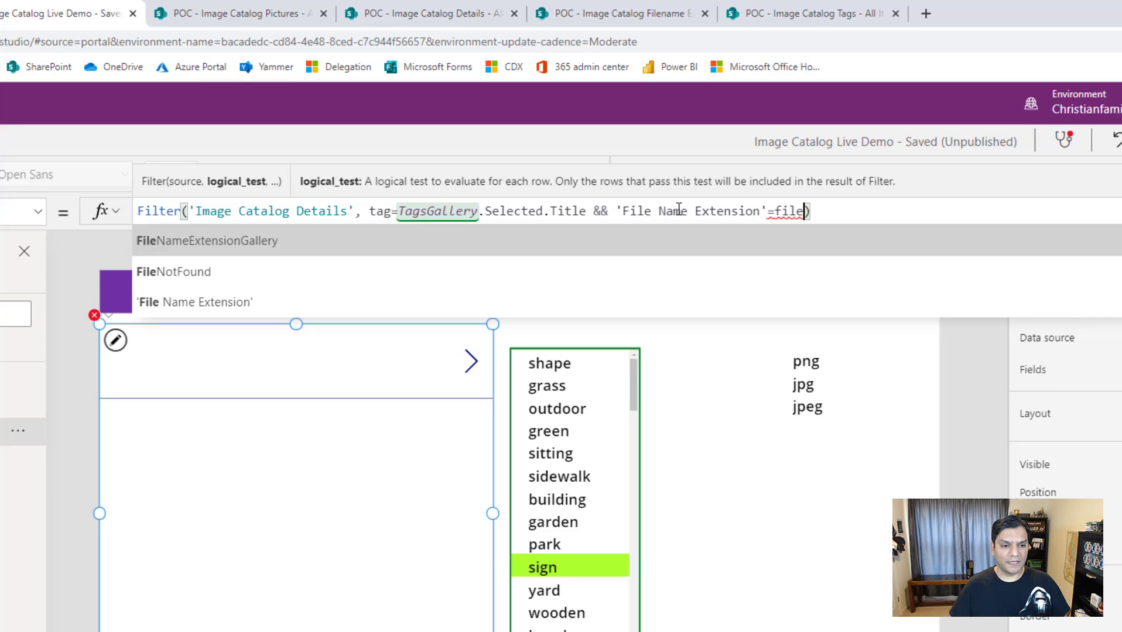
{"action": "key", "text": "Tab"}
{"action": "type", "text": ".se"}
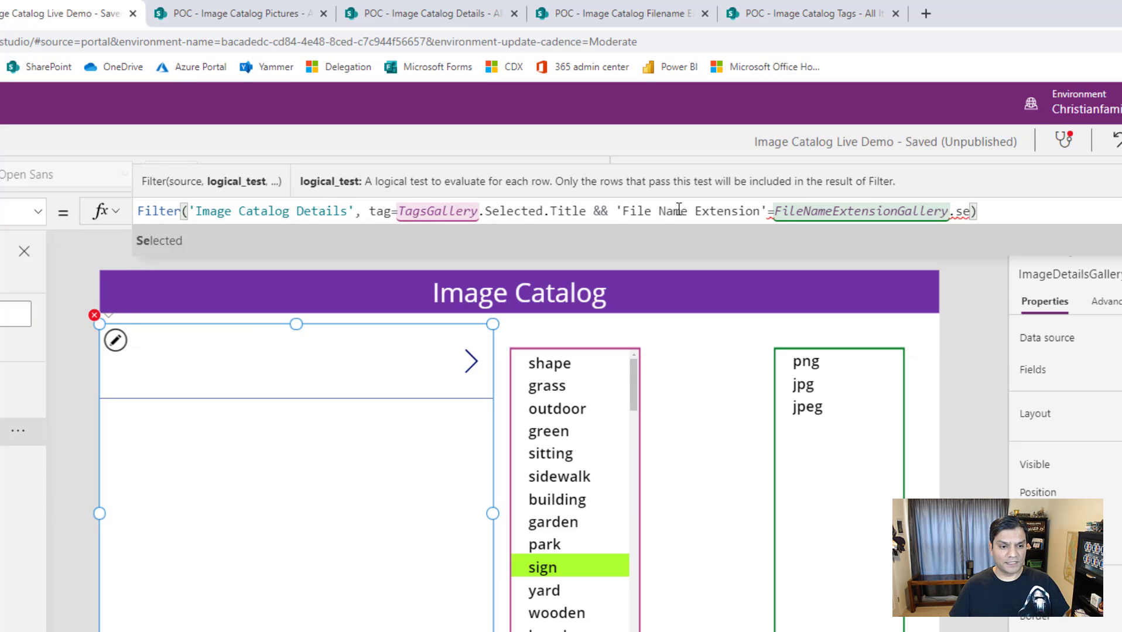
{"action": "key", "text": "Tab"}
{"action": "type", "text": "."}
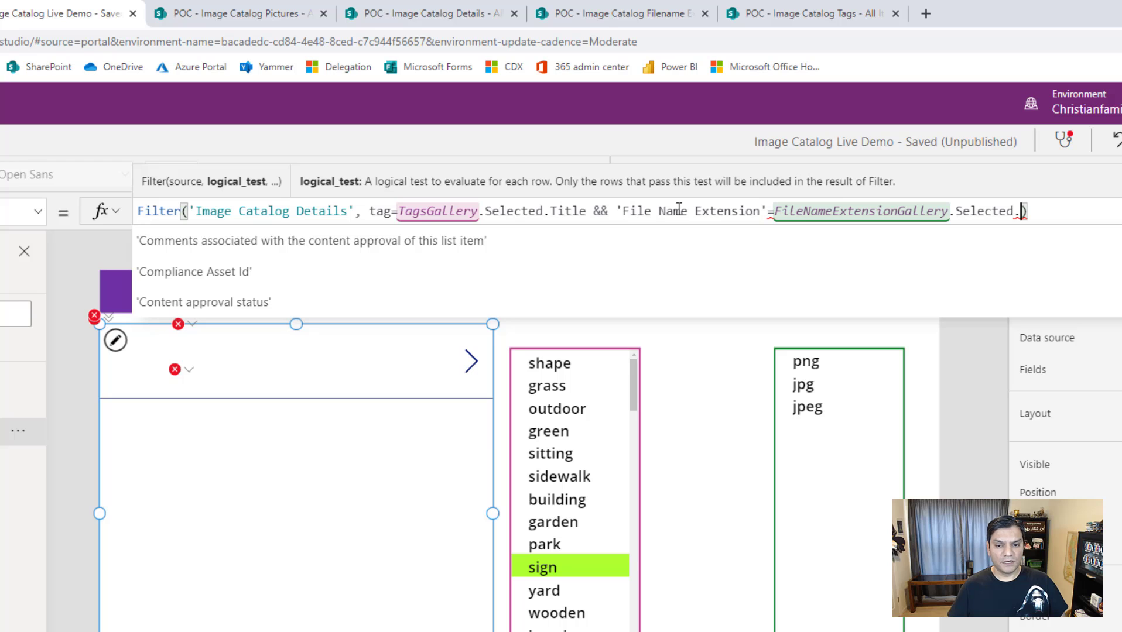
{"action": "type", "text": "tit"}
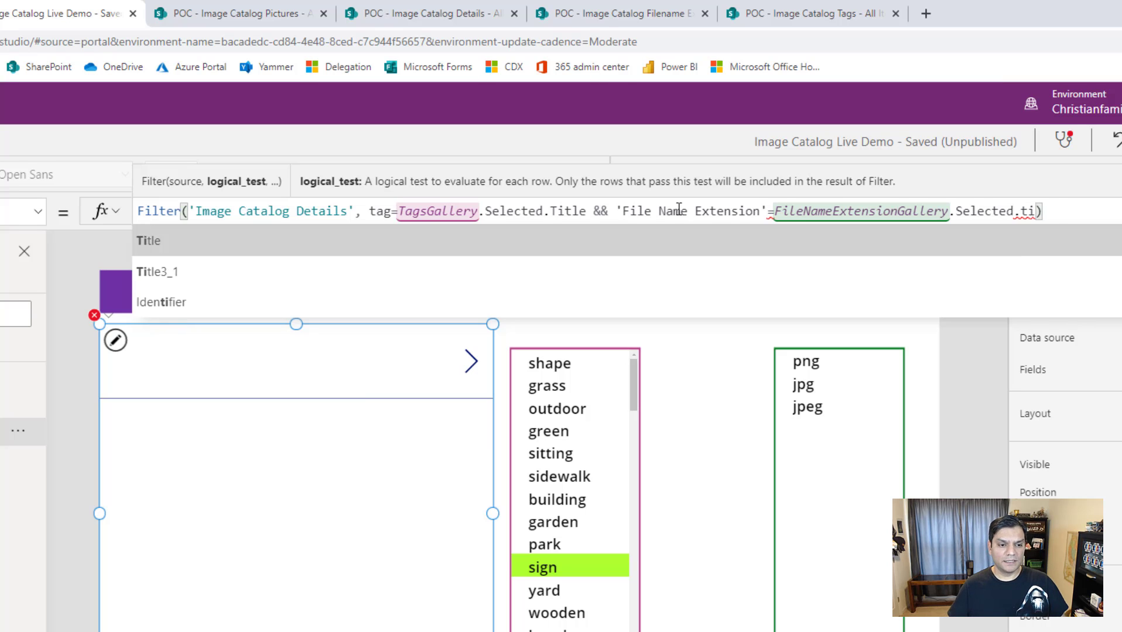
{"action": "key", "text": "Tab"}
{"action": "type", "text": ")"}
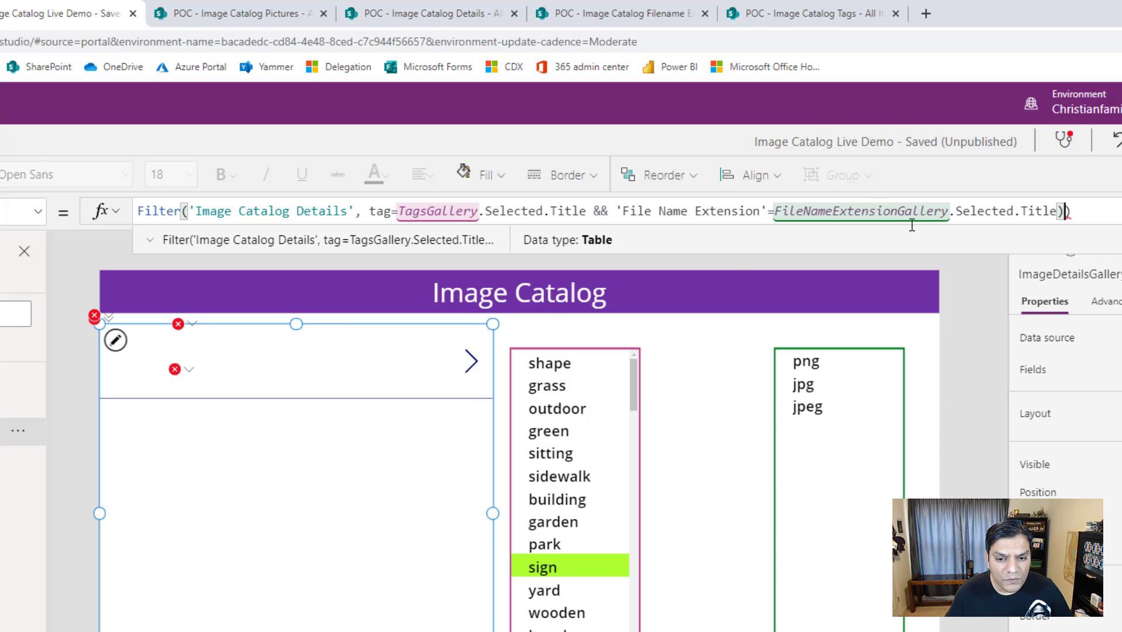
{"action": "key", "text": "Delete"}
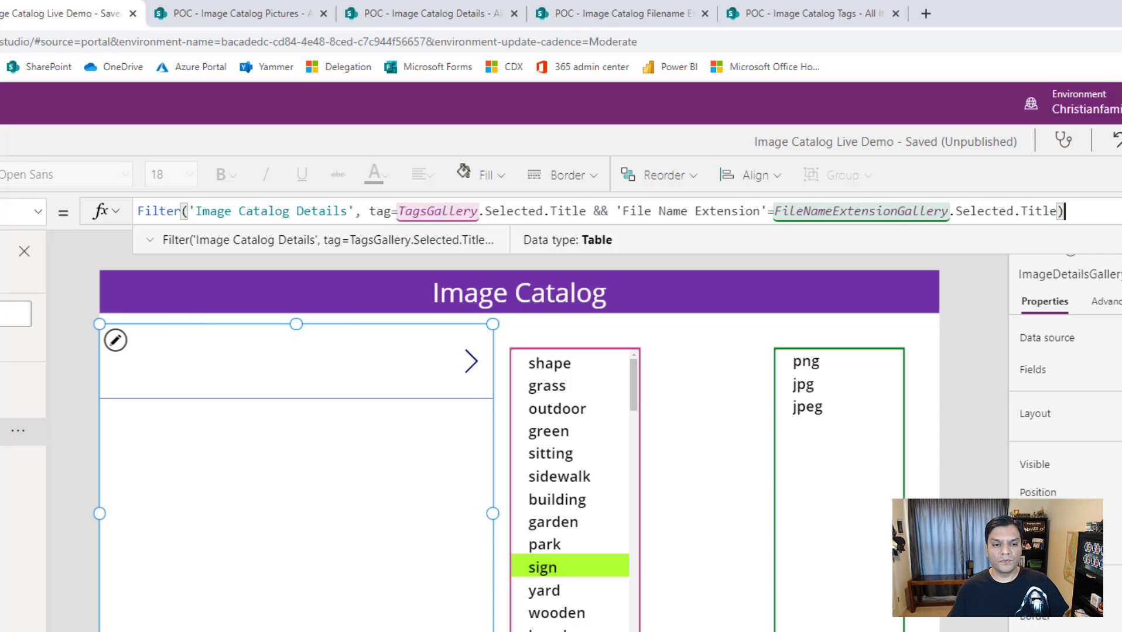
Step: Copy the whole TemplateFill formula of TagsGallery
{"action": "left_click", "coordinate": [847, 538]}
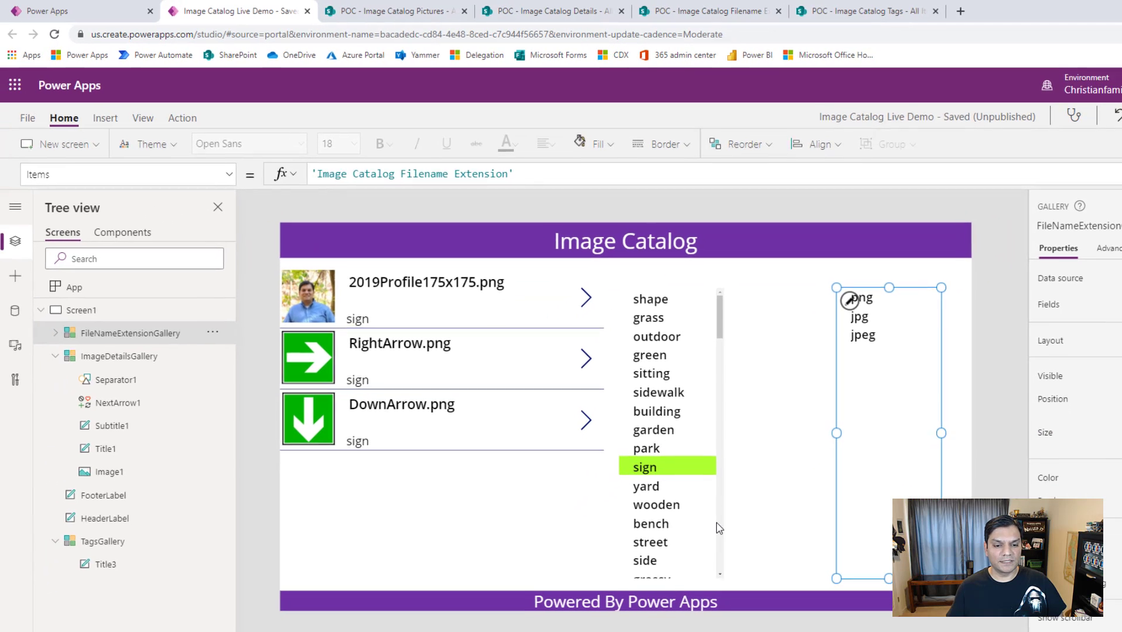
{"action": "left_click", "coordinate": [719, 522]}
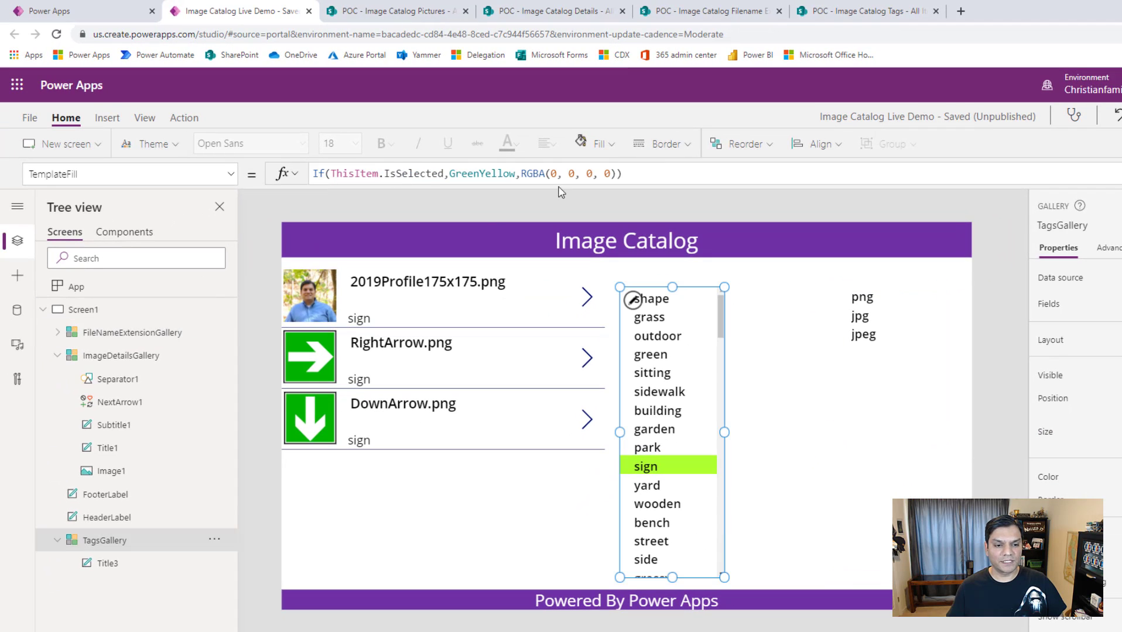
{"action": "left_click", "coordinate": [643, 172]}
{"action": "key", "text": "ctrl+a"}
{"action": "key", "text": "ctrl+c"}
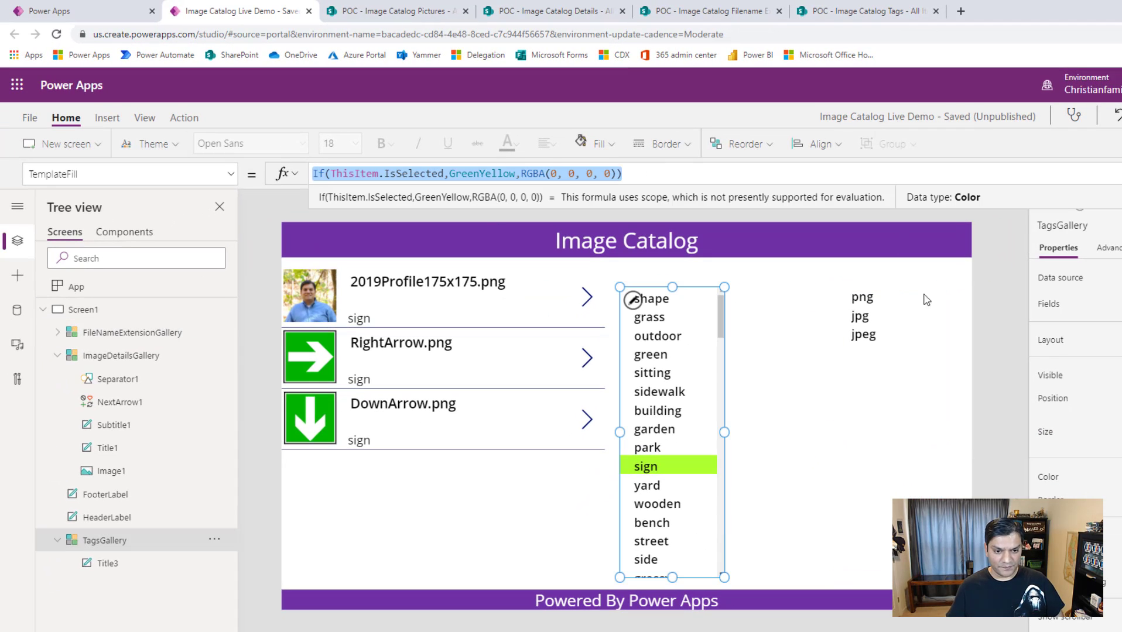
Step: Set the TemplateFill of FileNameExtensionGallery to the copied formula If(ThisItem.IsSelected,GreenYellow,RGBA(0, 0, 0, 0))
{"action": "left_click", "coordinate": [858, 406]}
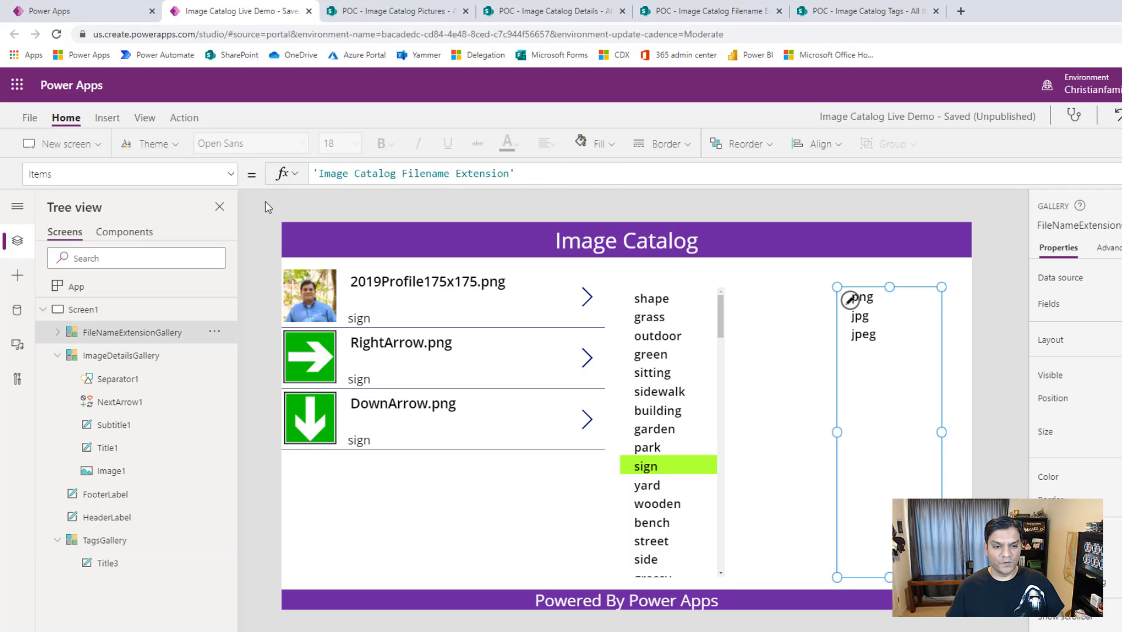
{"action": "left_click", "coordinate": [233, 175]}
{"action": "scroll", "coordinate": [109, 341], "scroll_direction": "down", "scroll_amount": 10}
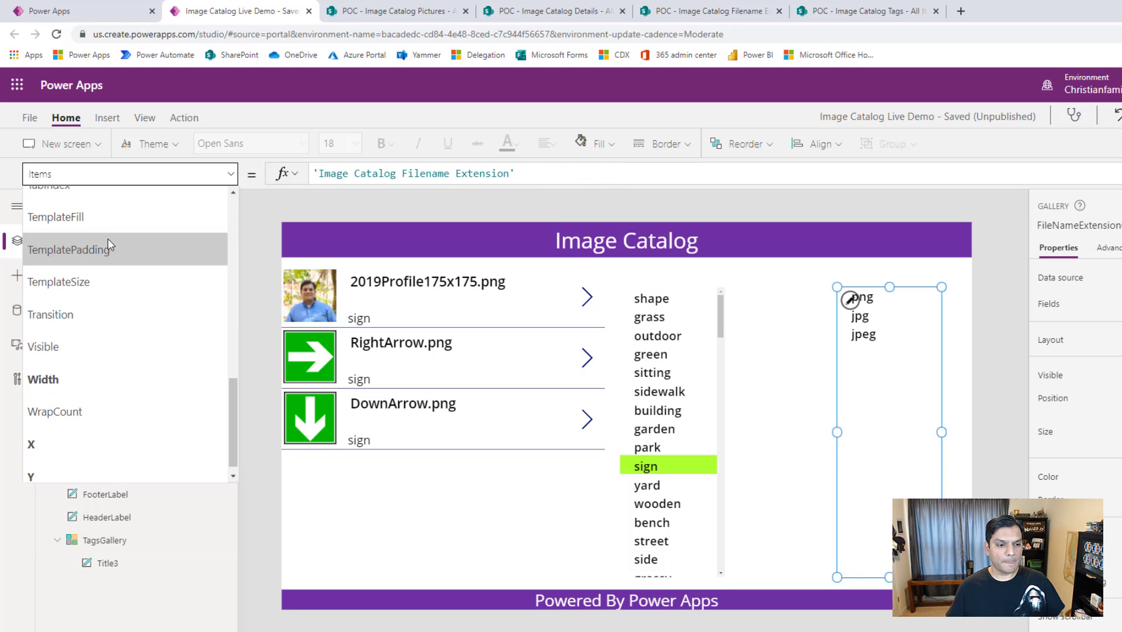
{"action": "left_click", "coordinate": [108, 222]}
{"action": "key", "text": "ctrl+v"}
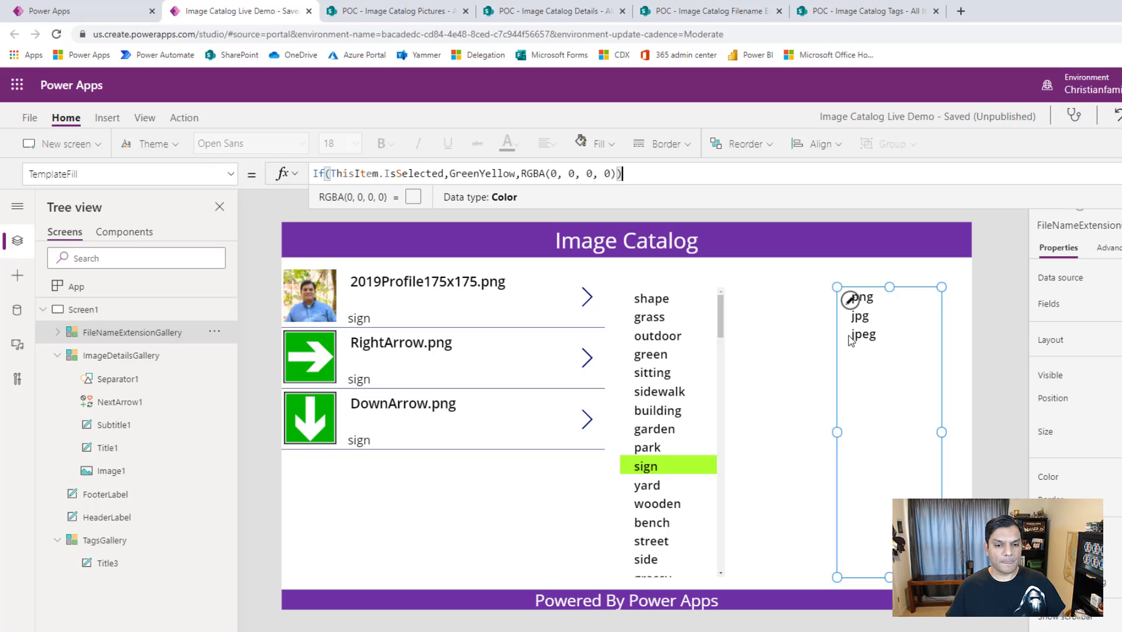
{"action": "left_click", "coordinate": [986, 400]}
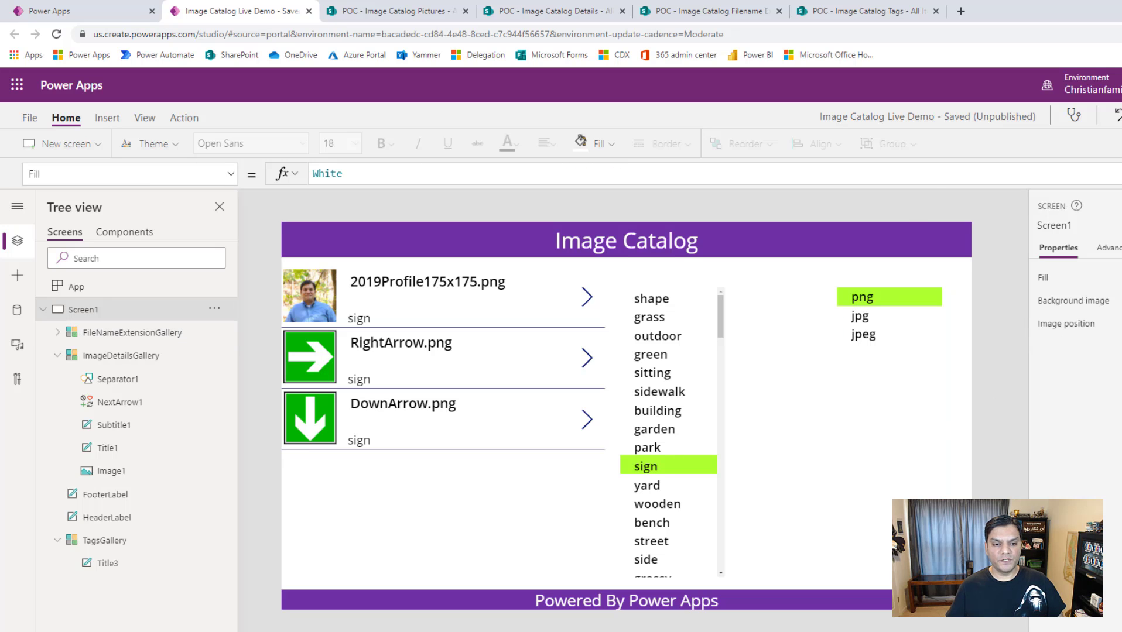
Step: Preview the app and test the image filter with the extension jpg and the tag outdoor, then leave the preview
{"action": "key", "text": "F5"}
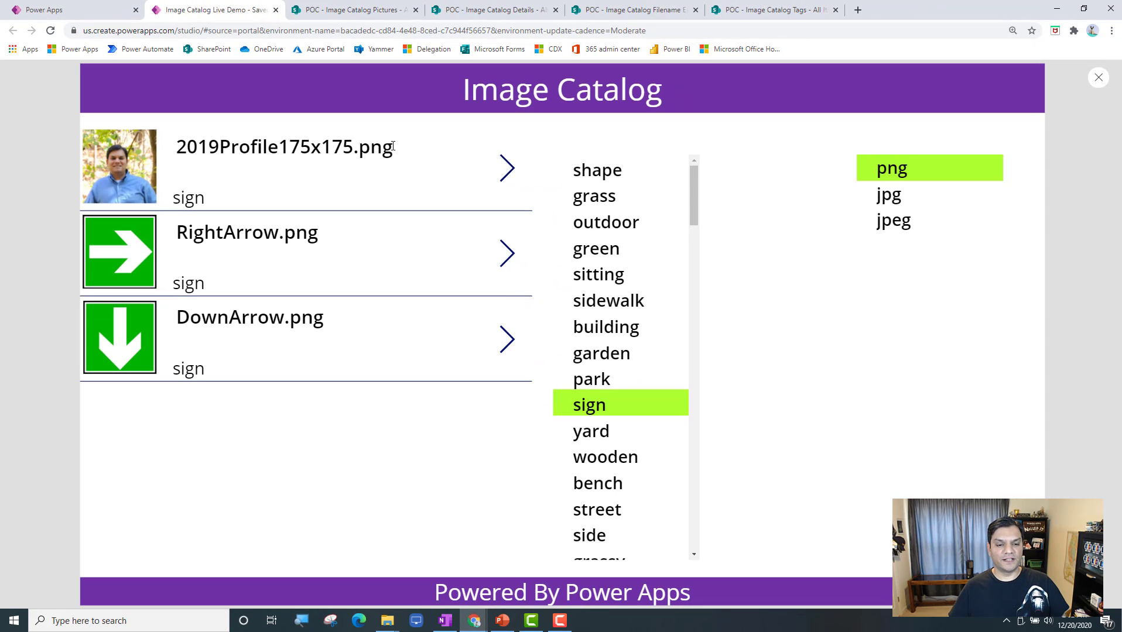
{"action": "left_click", "coordinate": [900, 196]}
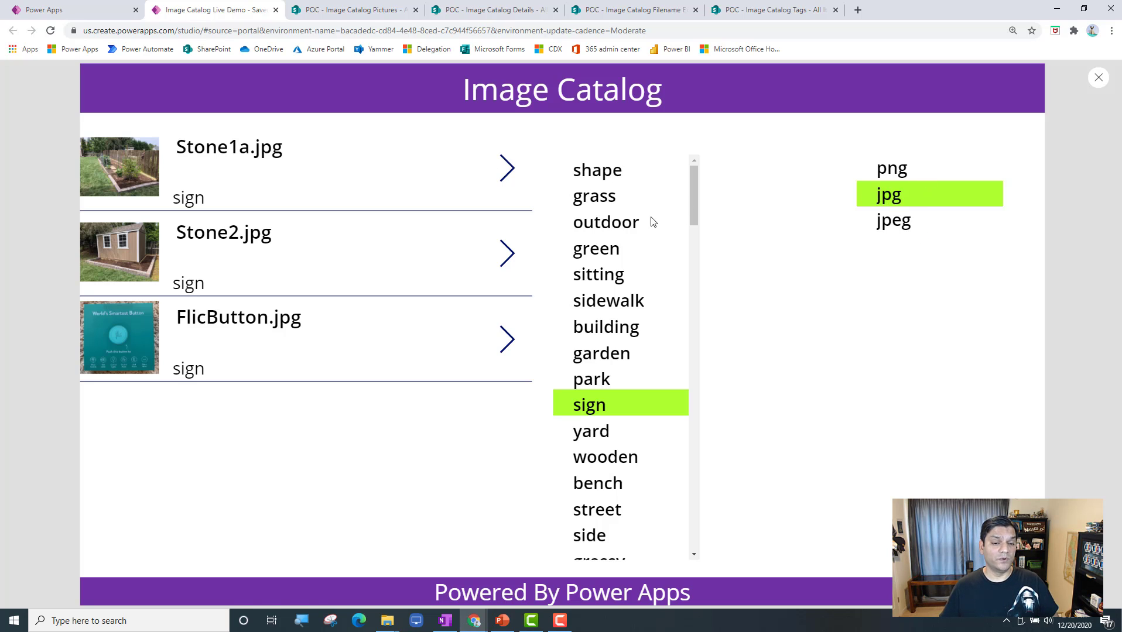
{"action": "left_click", "coordinate": [635, 223]}
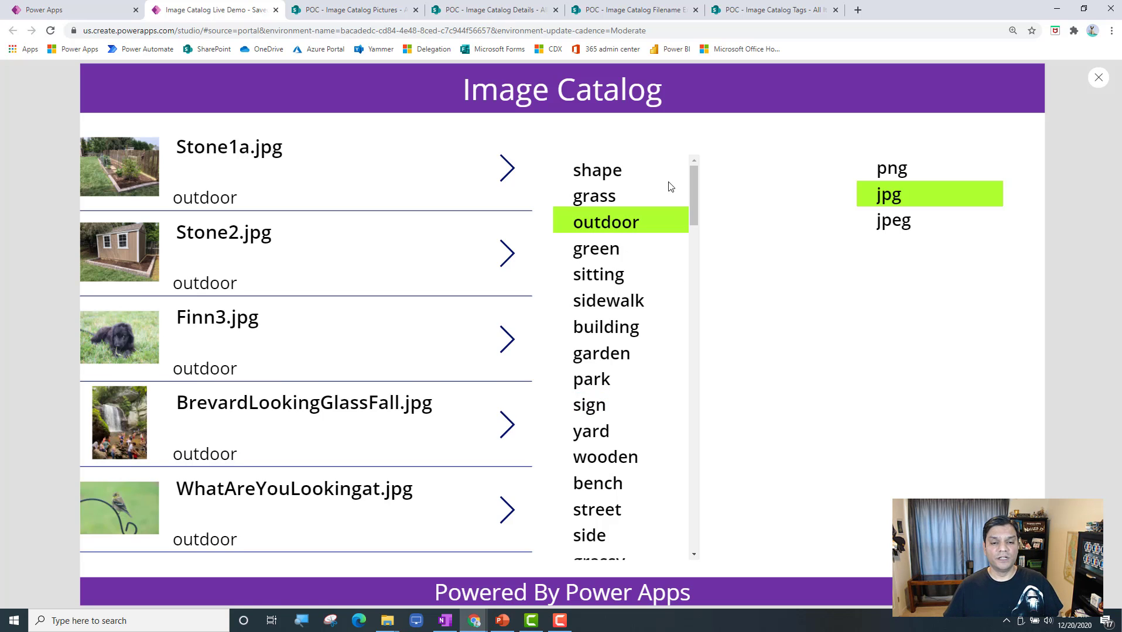
{"action": "left_click", "coordinate": [1091, 83]}
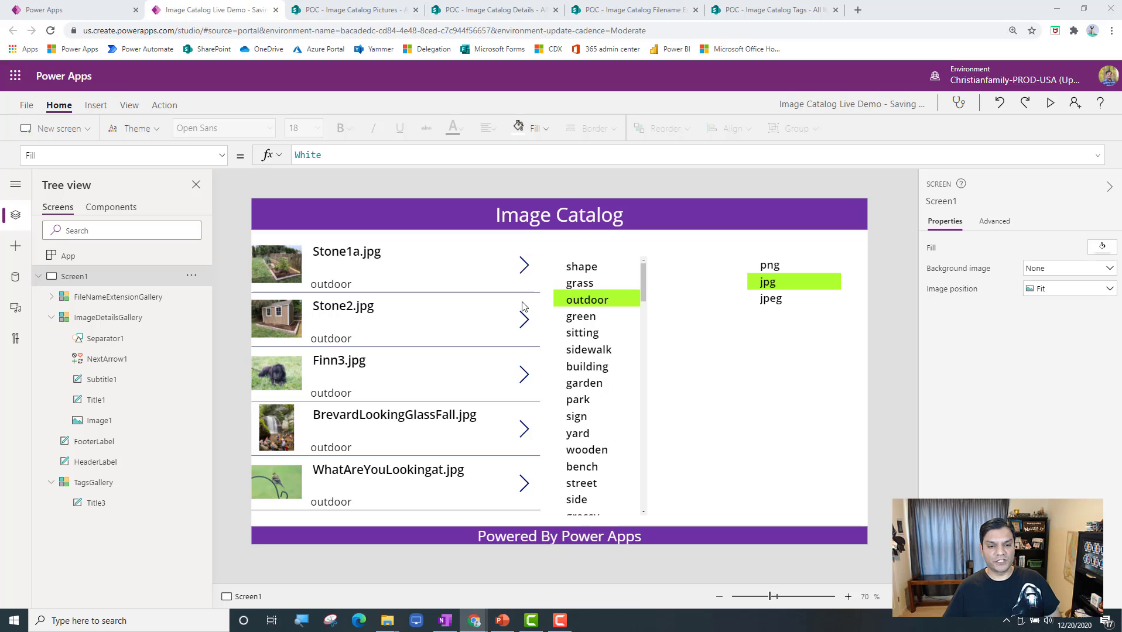
Step: Insert a check box and place it between the Image Catalog header and TagsGallery
{"action": "left_click", "coordinate": [771, 401]}
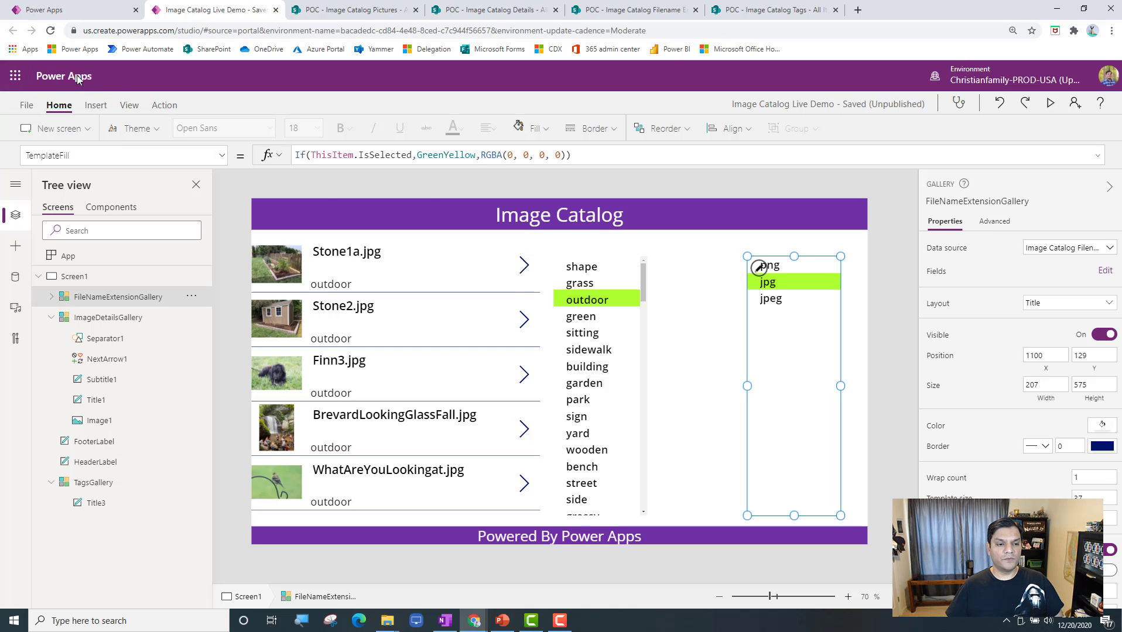
{"action": "left_click", "coordinate": [96, 105]}
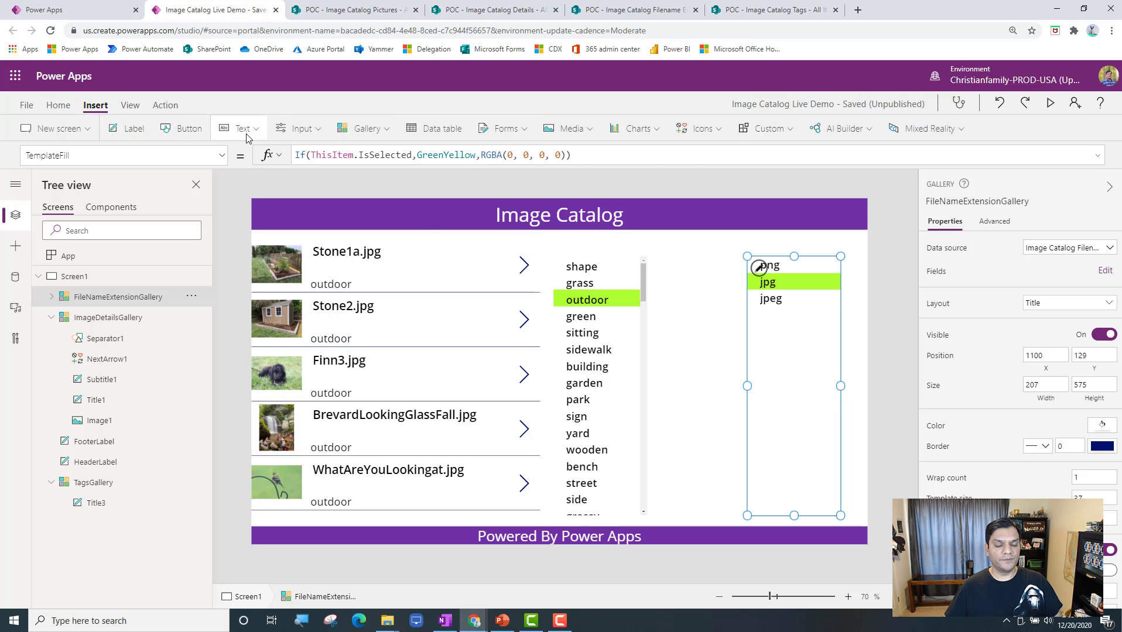
{"action": "left_click", "coordinate": [297, 129]}
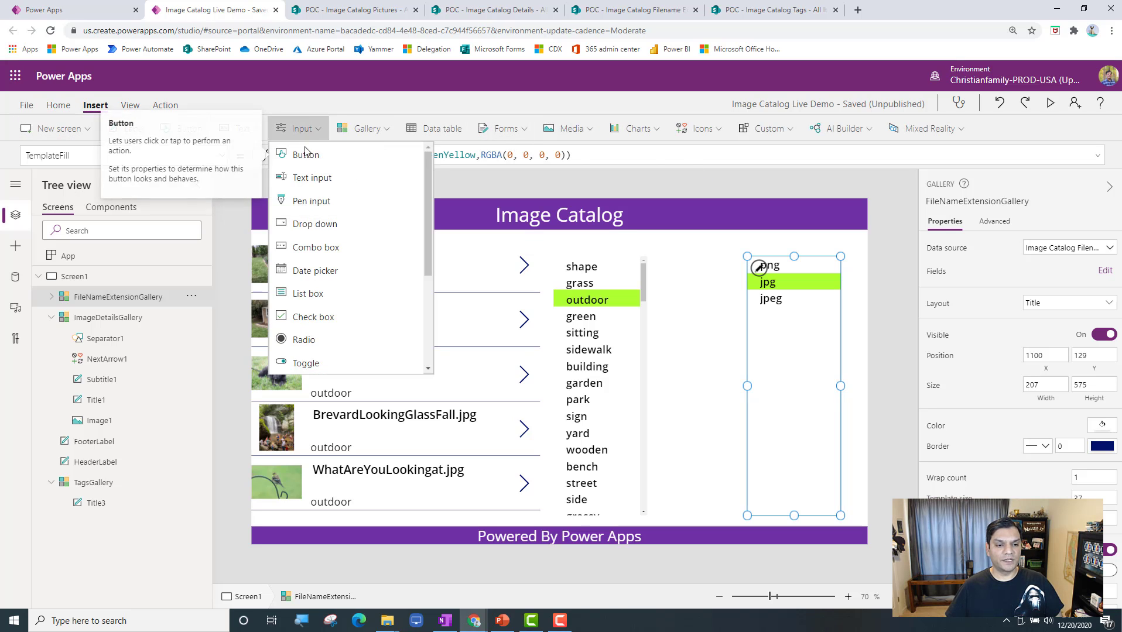
{"action": "left_click", "coordinate": [312, 318]}
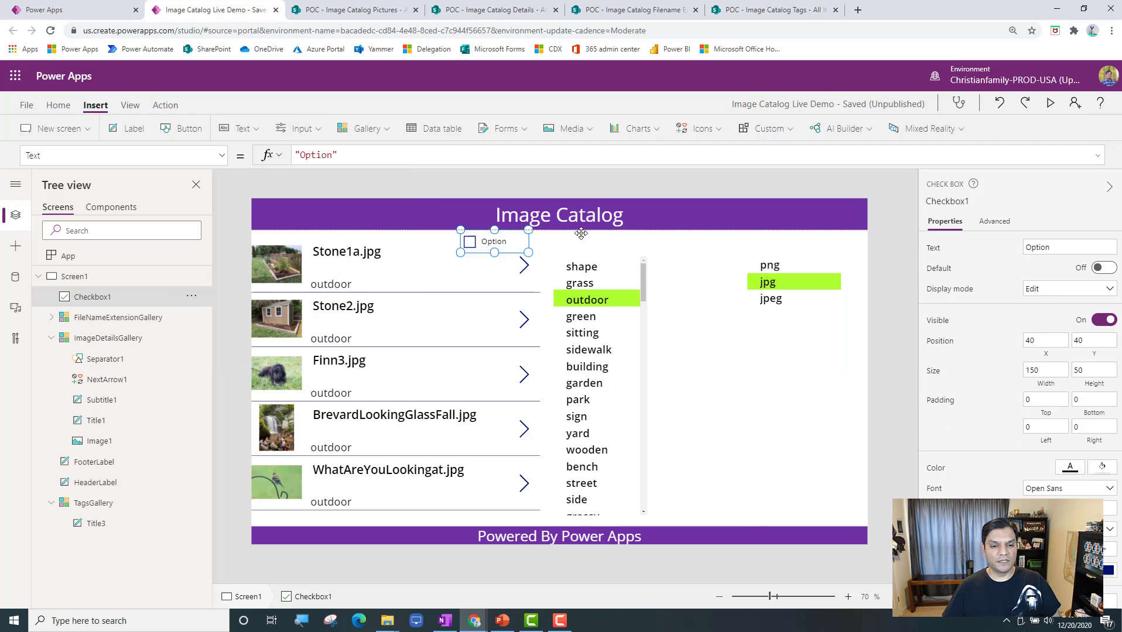
{"action": "left_click_drag", "start_coordinate": [580, 234], "coordinate": [668, 235]}
Step: Move TagsGallery to about X 781, Y 136 and the new check box to about X 690, Y 74
{"action": "left_click", "coordinate": [647, 350]}
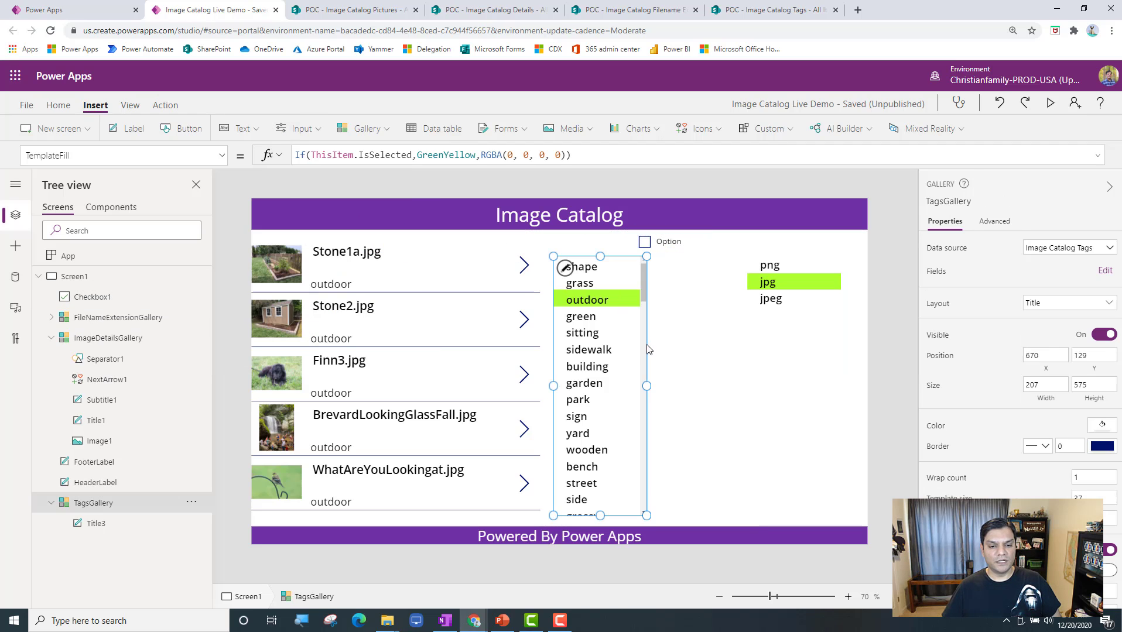
{"action": "left_click_drag", "start_coordinate": [647, 350], "coordinate": [696, 352]}
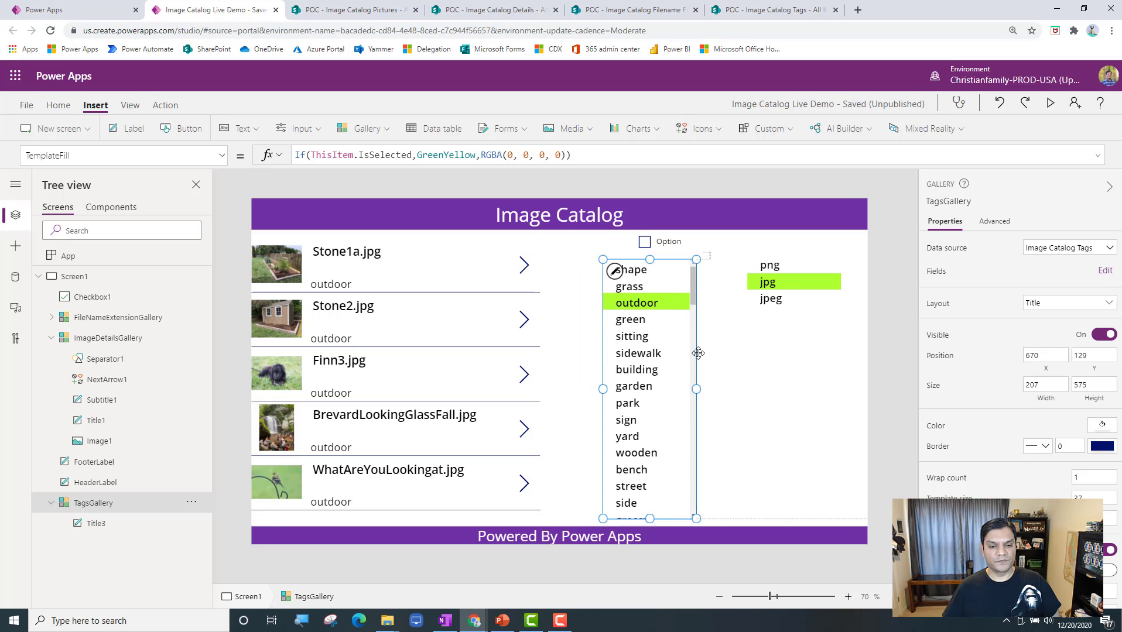
{"action": "left_click", "coordinate": [661, 252]}
{"action": "left_click_drag", "start_coordinate": [661, 252], "coordinate": [588, 253]}
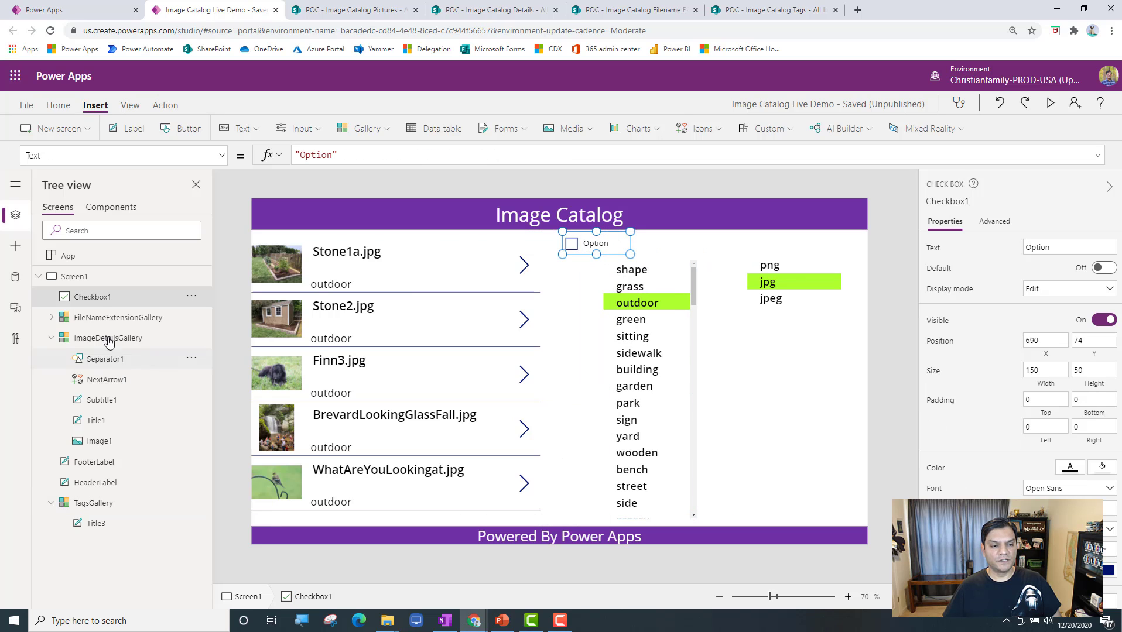
Step: Rename the new check box as TagCheckbox
{"action": "double_click", "coordinate": [103, 297]}
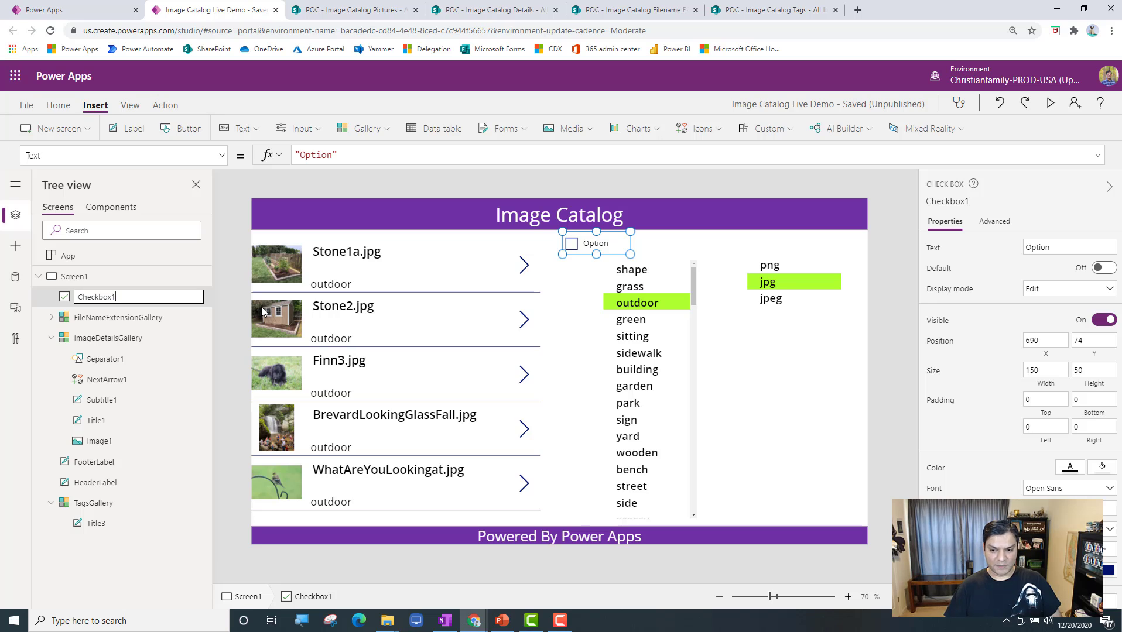
{"action": "type", "text": "Tag"}
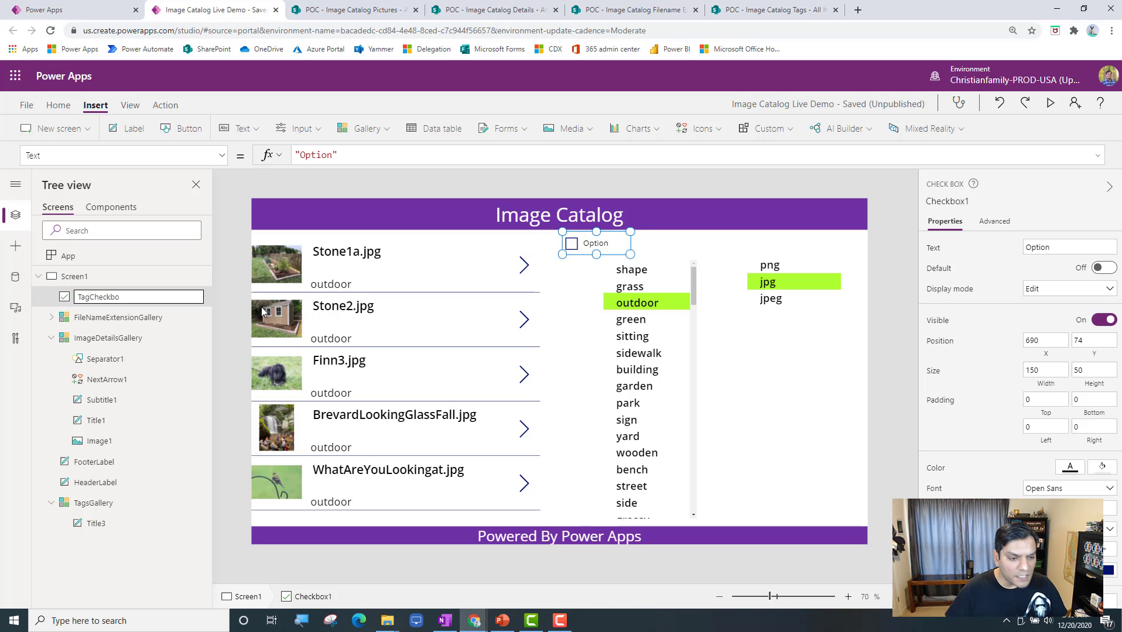
{"action": "key", "text": "Tab"}
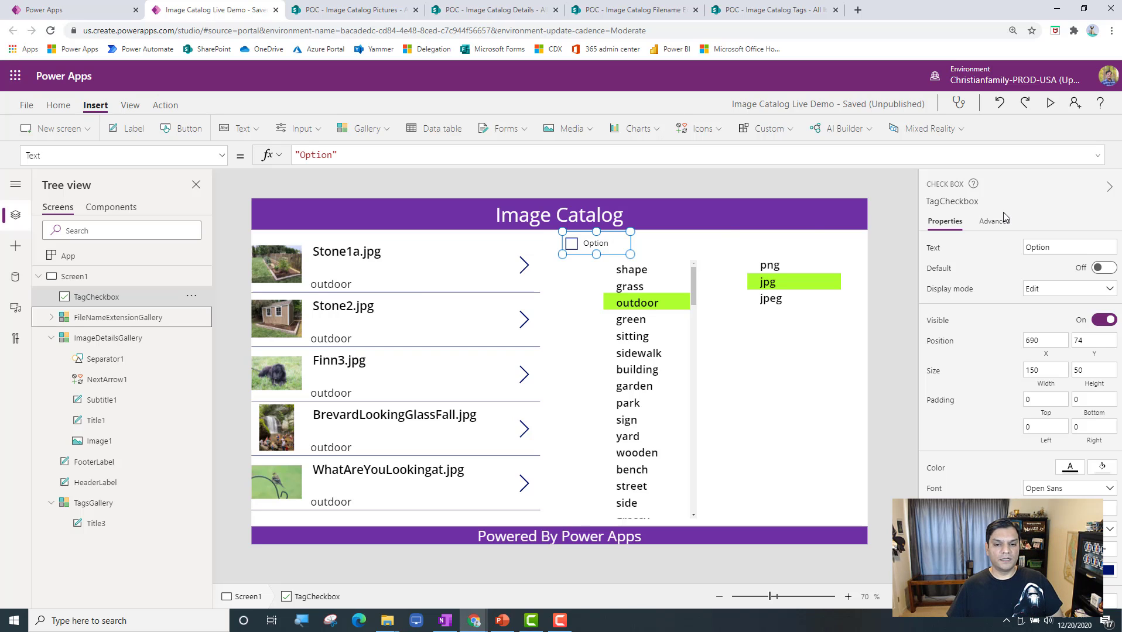
Step: Clear the Text value of TagCheckbox and shrink the control to about 64 wide by 55 high
{"action": "left_click", "coordinate": [1094, 245]}
{"action": "key", "text": "BackSpace"}
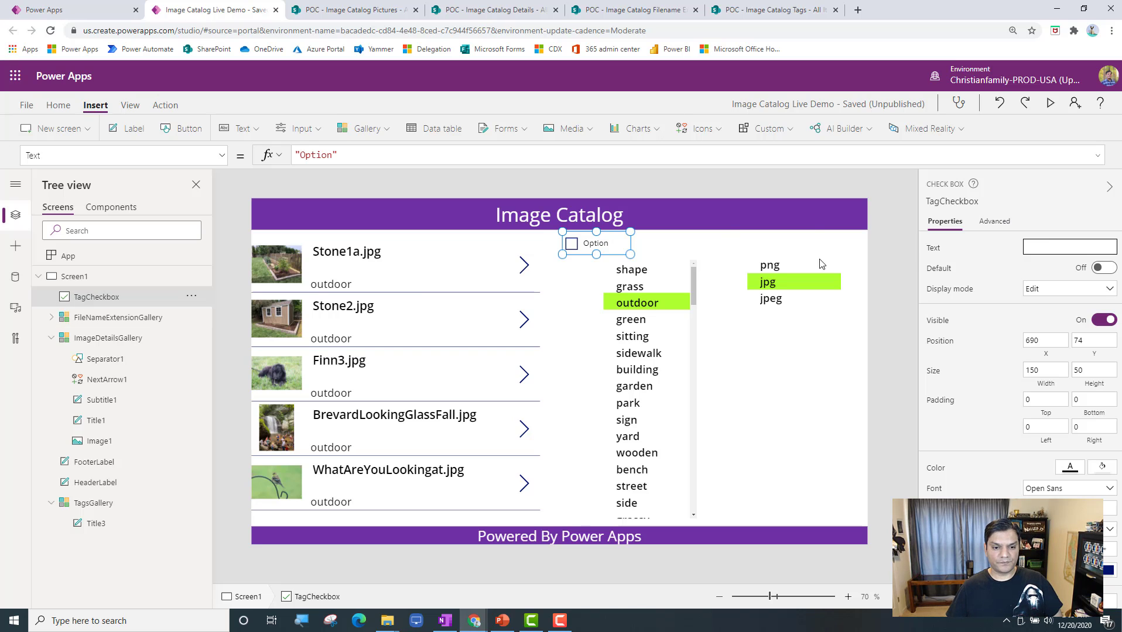
{"action": "left_click", "coordinate": [781, 308]}
{"action": "left_click", "coordinate": [618, 247]}
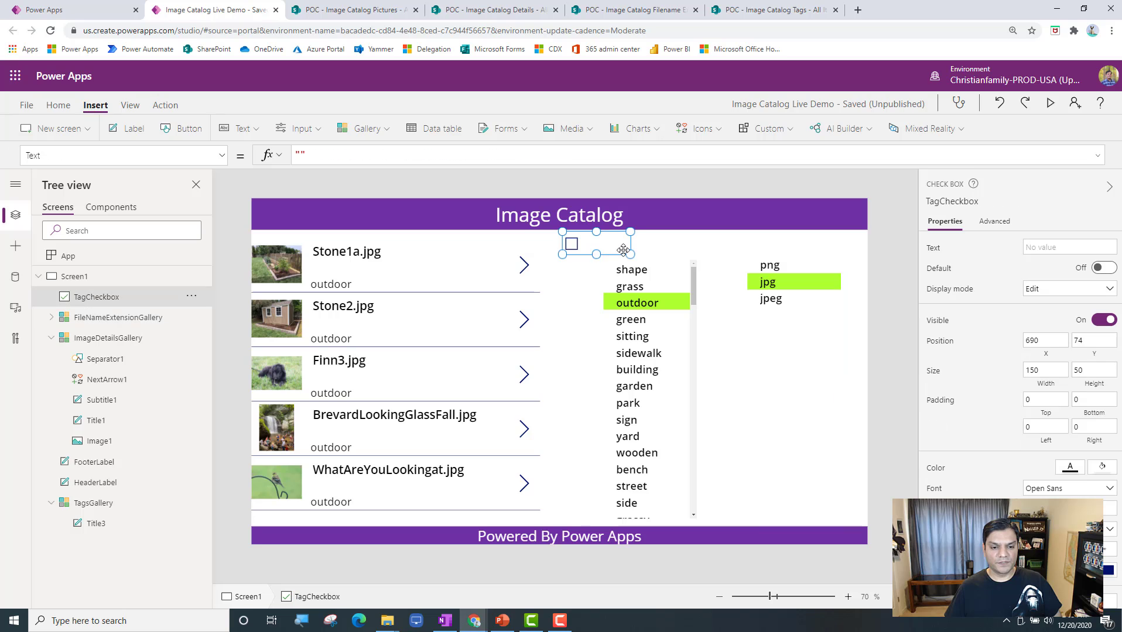
{"action": "left_click_drag", "start_coordinate": [626, 252], "coordinate": [585, 256]}
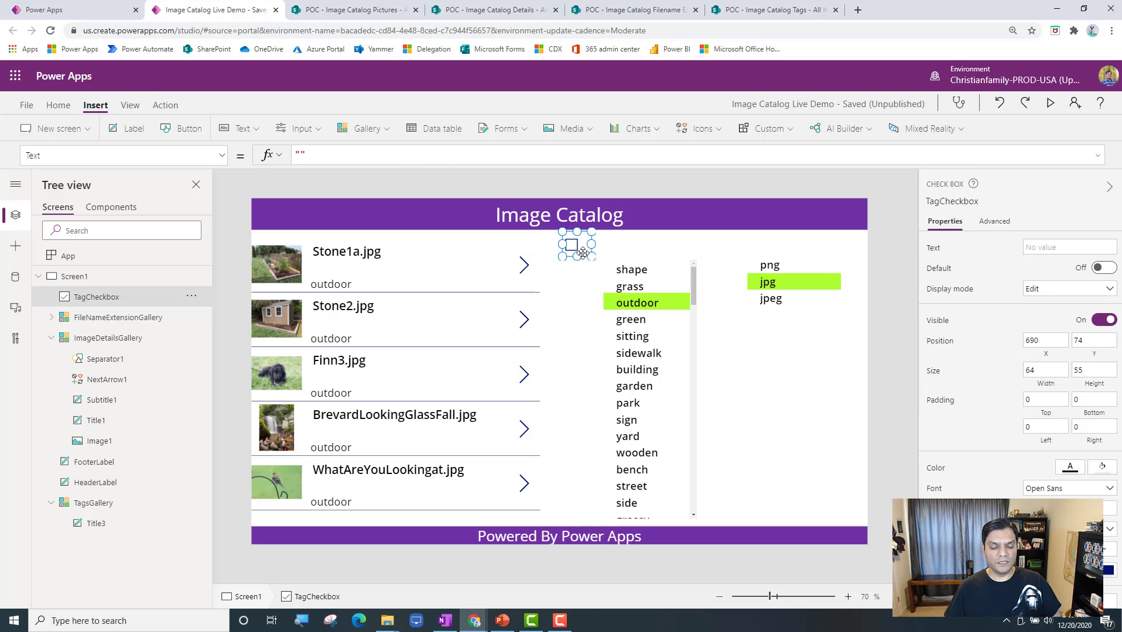
Step: Duplicate TagCheckbox and place the copy above FileNameExtensionGallery at about X 1062, Y 81
{"action": "key", "text": "ctrl+c"}
{"action": "key", "text": "ctrl+v"}
{"action": "left_click_drag", "start_coordinate": [585, 252], "coordinate": [746, 247]}
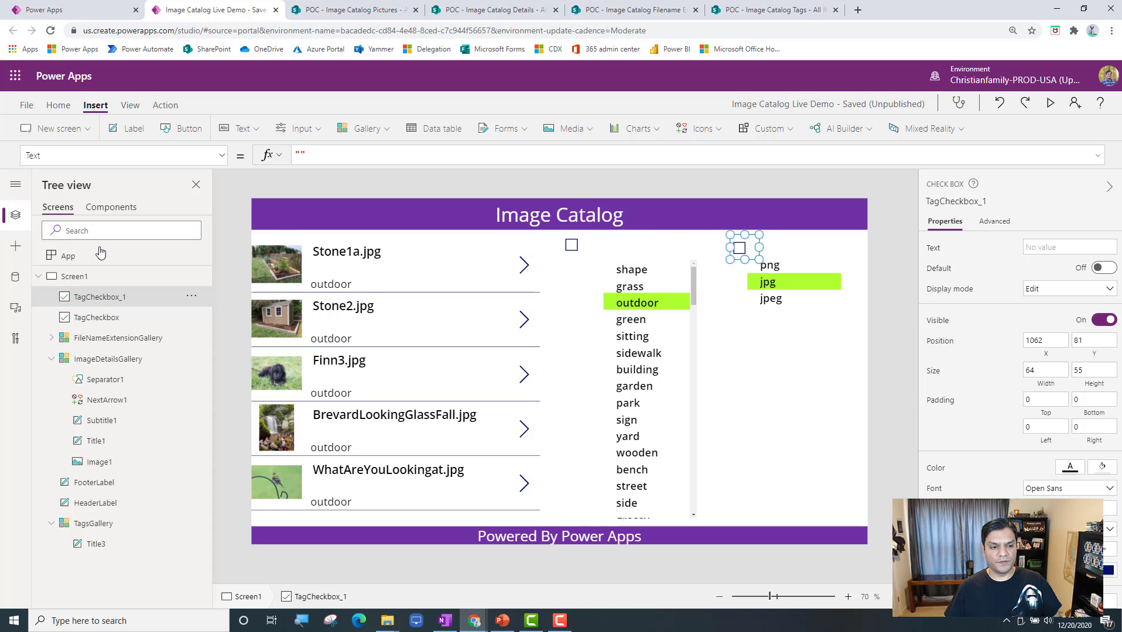
Step: Rename the duplicated check box as ExtensionCheckbox
{"action": "double_click", "coordinate": [112, 296]}
{"action": "key", "text": "End"}
{"action": "key", "text": "BackSpace"}
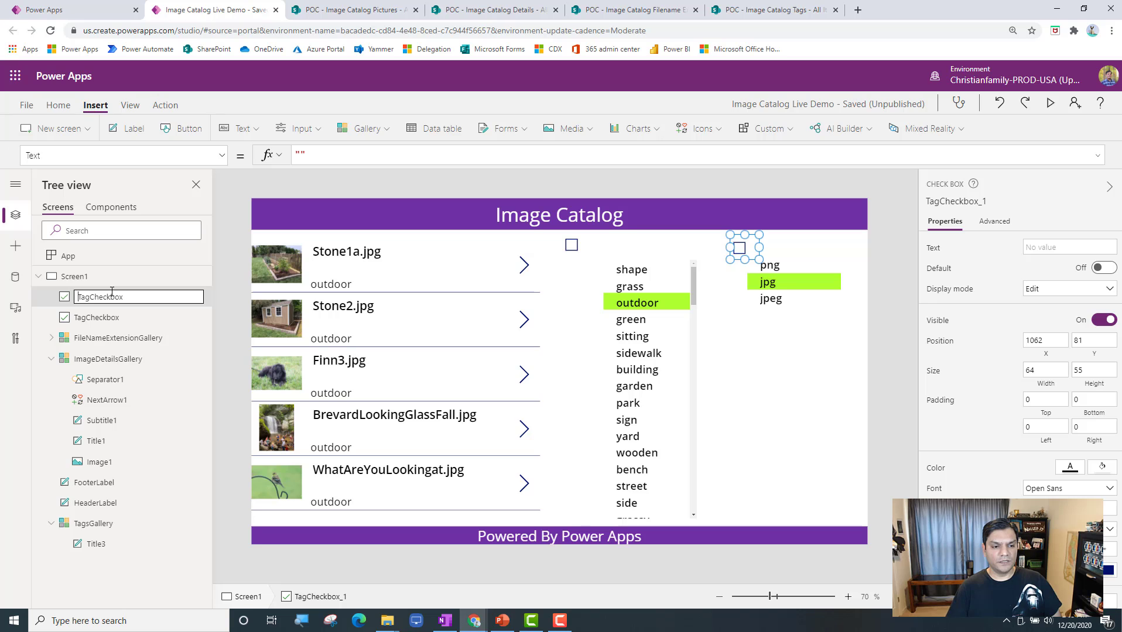
{"action": "key", "text": "Delete"}
{"action": "key", "text": "Delete"}
{"action": "key", "text": "Delete"}
{"action": "type", "text": "Extension"}
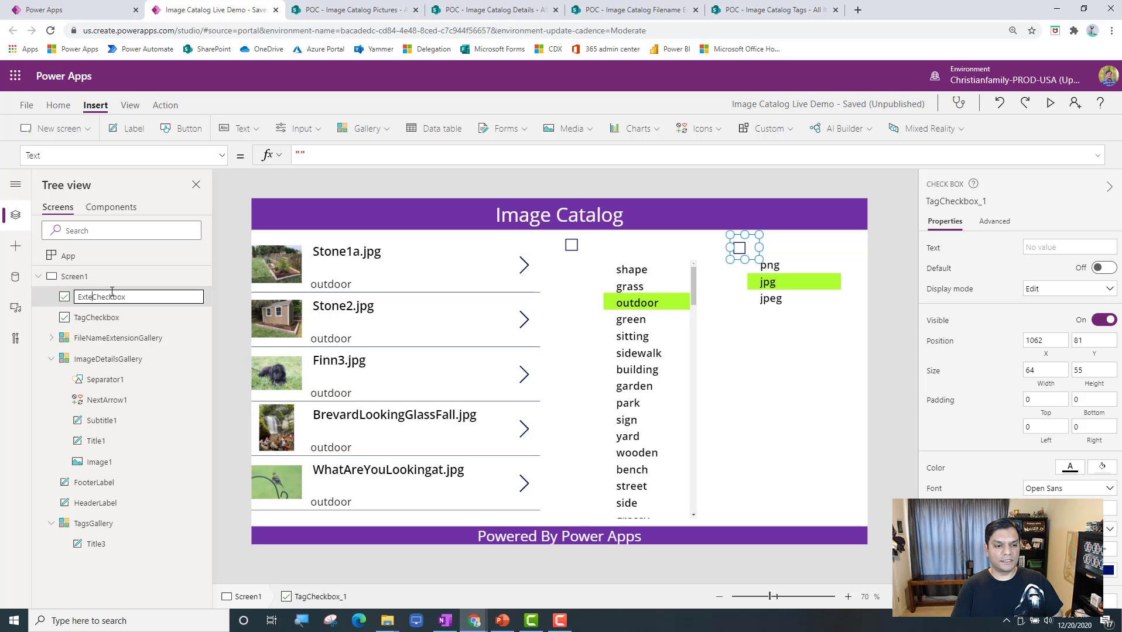
{"action": "key", "text": "Tab"}
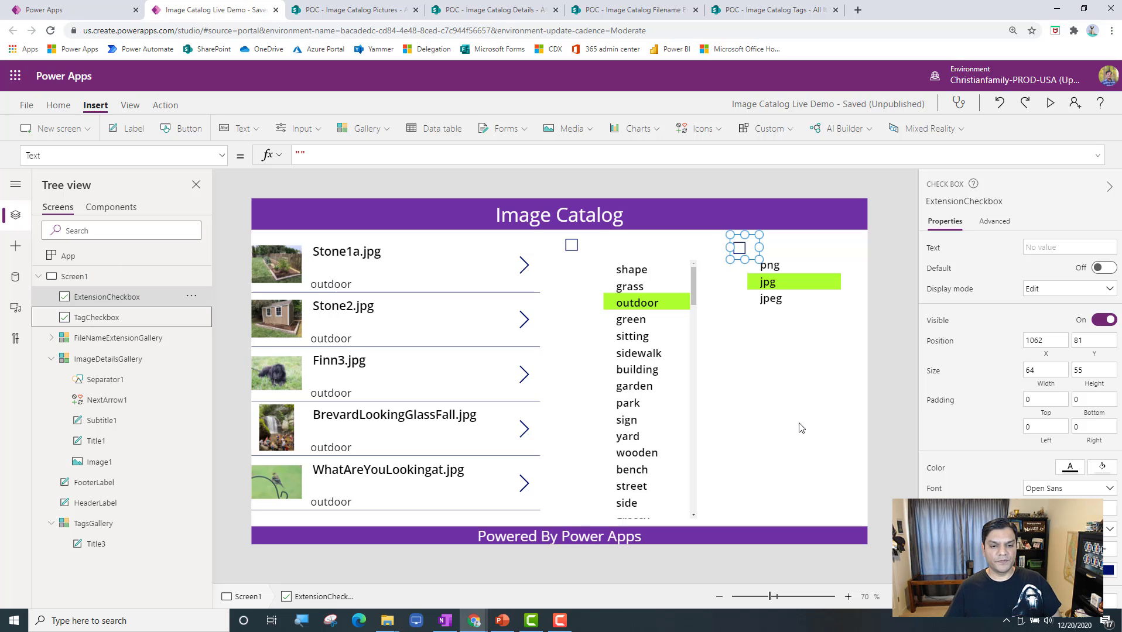
Step: Move TagCheckbox to about X 667, Y 74 and fit a new text input between the two check boxes, above TagsGallery
{"action": "left_click", "coordinate": [801, 428]}
{"action": "left_click_drag", "start_coordinate": [571, 245], "coordinate": [561, 248]}
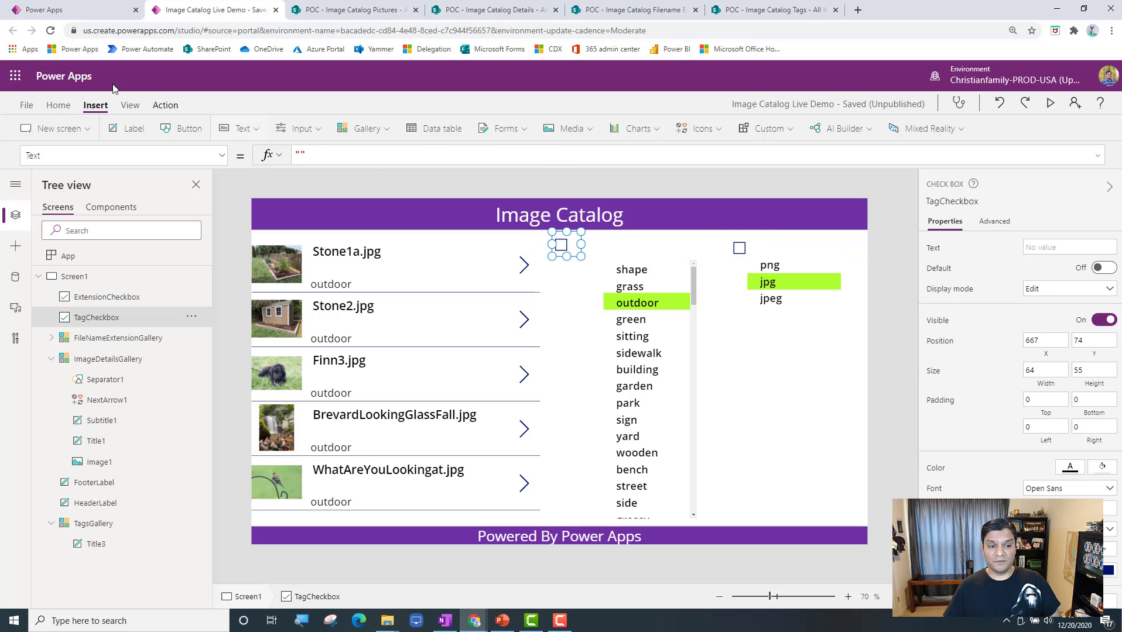
{"action": "left_click", "coordinate": [243, 135]}
{"action": "left_click", "coordinate": [257, 177]}
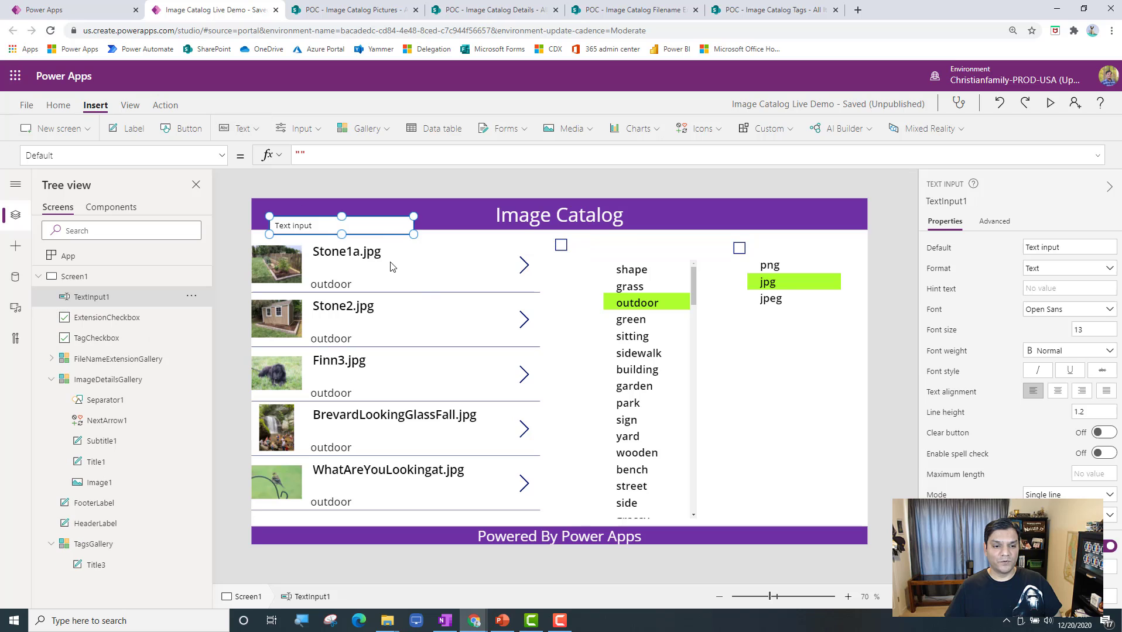
{"action": "left_click_drag", "start_coordinate": [378, 232], "coordinate": [656, 251]}
{"action": "left_click_drag", "start_coordinate": [551, 253], "coordinate": [586, 256]}
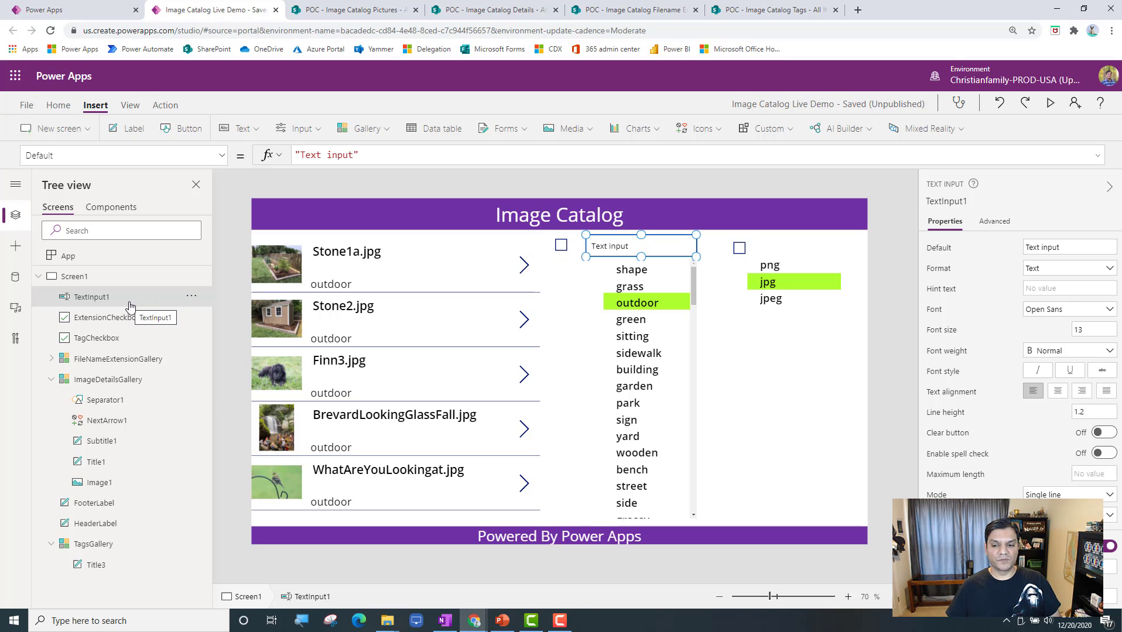
Step: Rename the new text input as TagsTextInput
{"action": "double_click", "coordinate": [98, 294]}
{"action": "key", "text": "End"}
{"action": "key", "text": "BackSpace"}
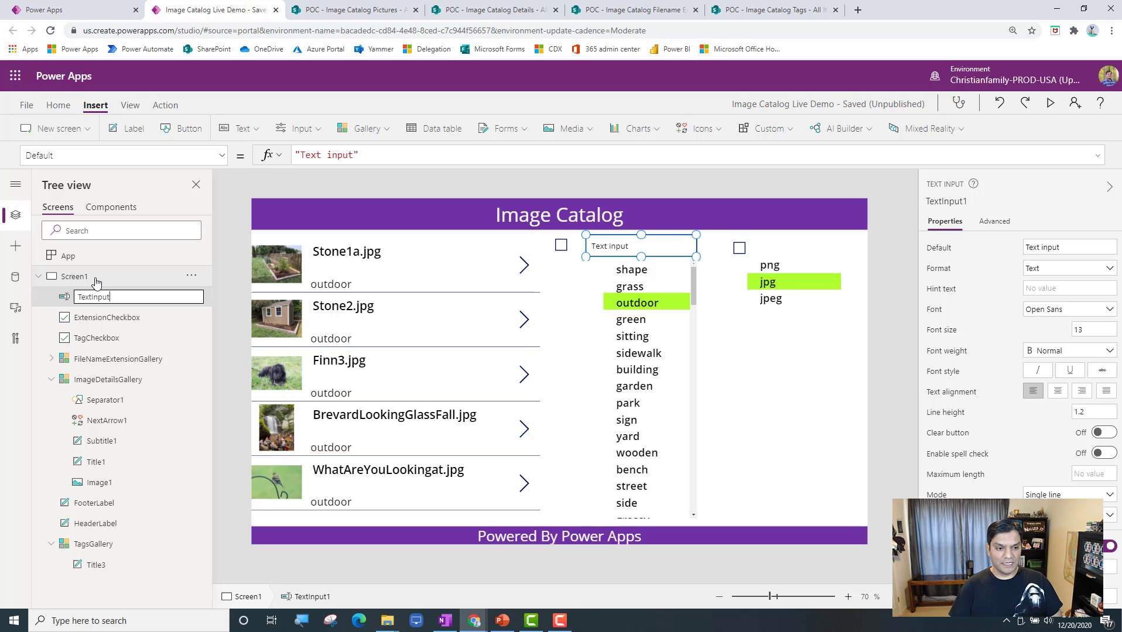
{"action": "key", "text": "Home"}
{"action": "type", "text": "Tags"}
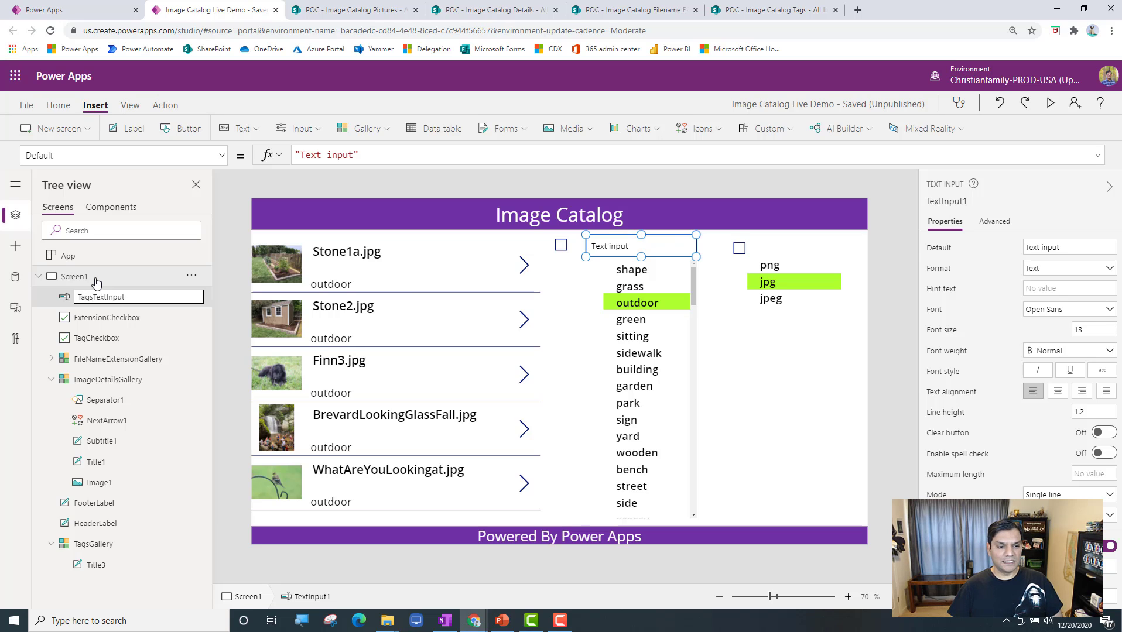
{"action": "key", "text": "Tab"}
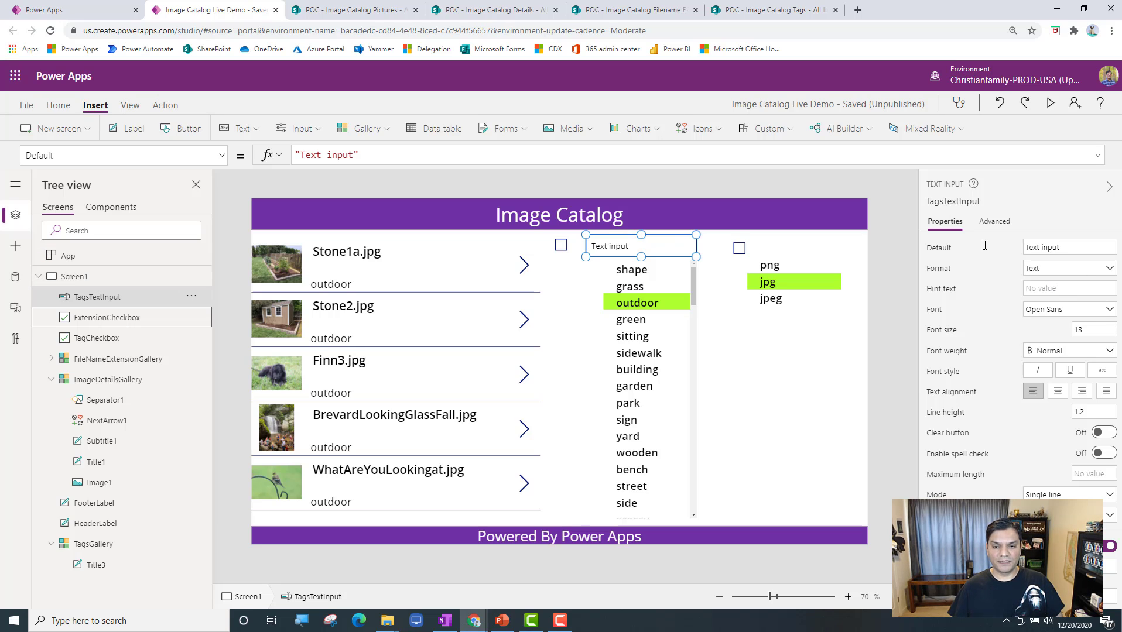
Step: Clear the Default value of TagsTextInput and set its hint text to "Search for tags"
{"action": "left_click", "coordinate": [1042, 247]}
{"action": "key", "text": "BackSpace"}
{"action": "left_click", "coordinate": [1080, 288]}
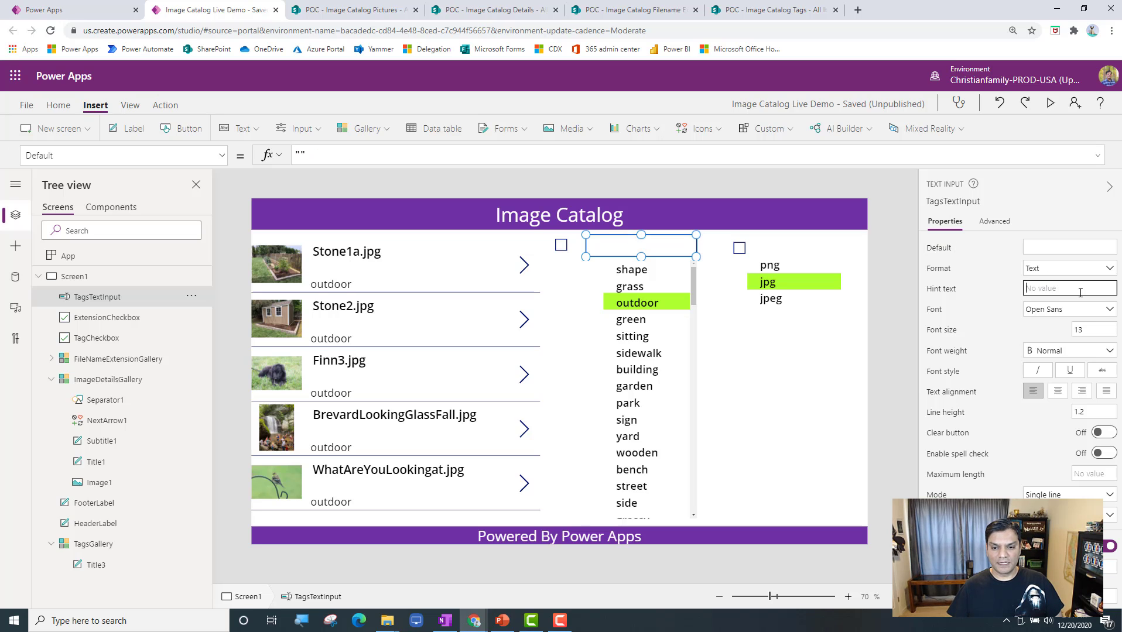
{"action": "type", "text": "Search for tags"}
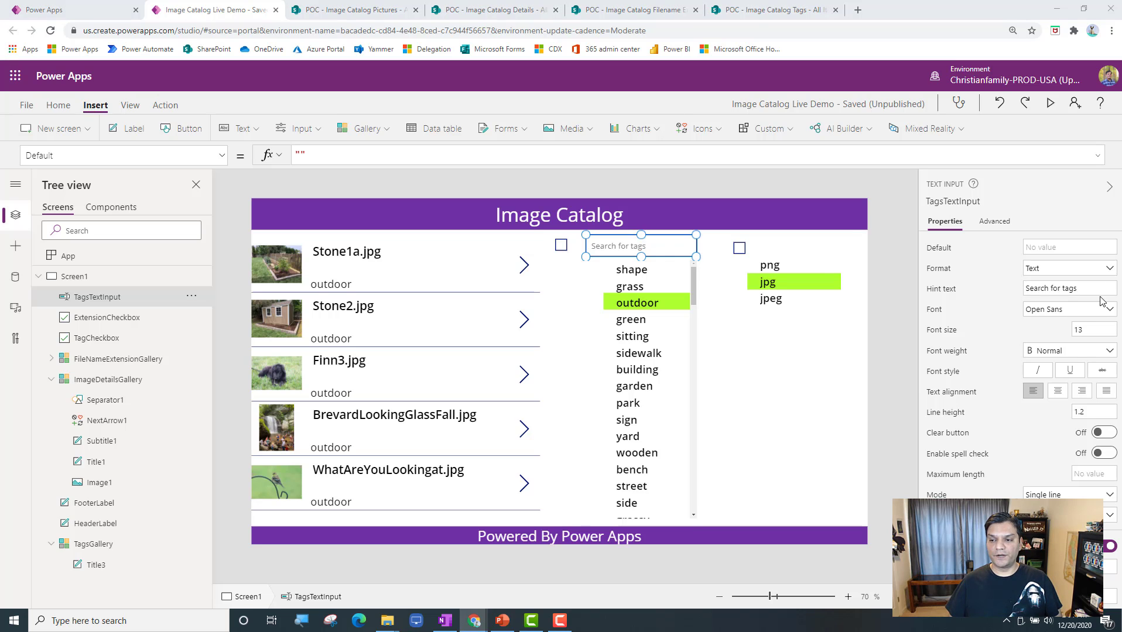
Step: Find the Items property of TagsGallery in its list of properties
{"action": "left_click", "coordinate": [697, 384]}
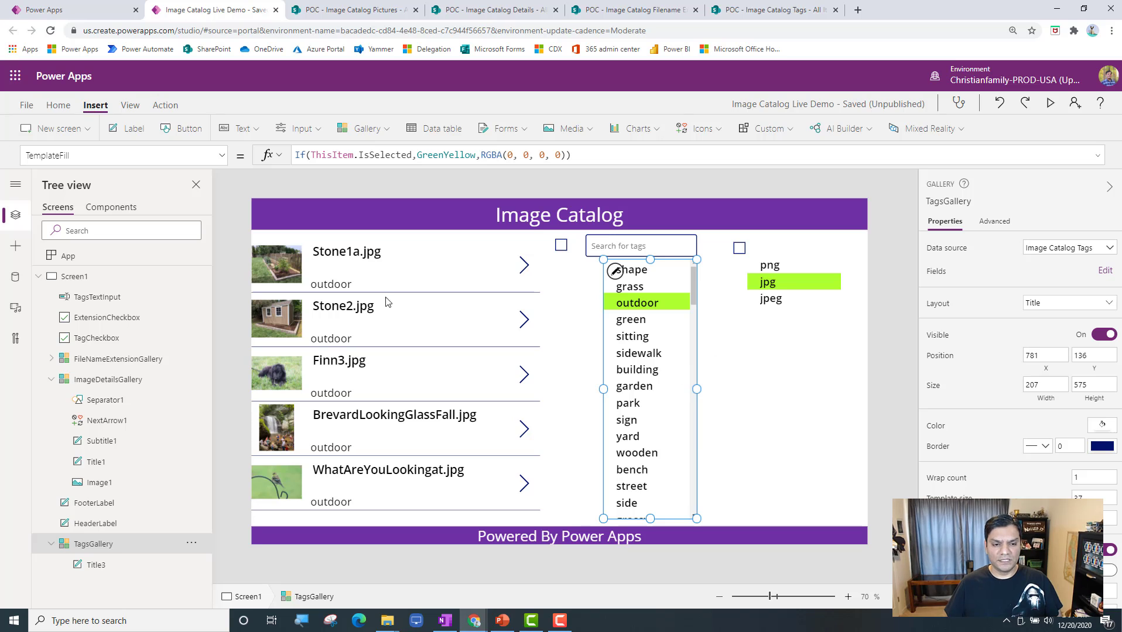
{"action": "left_click", "coordinate": [223, 157]}
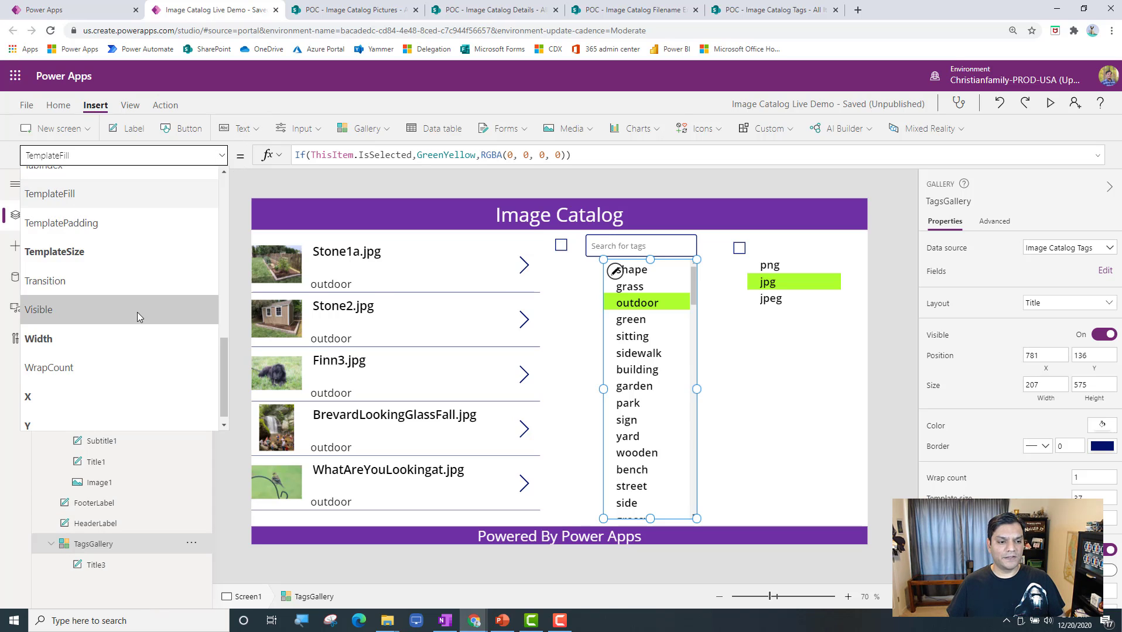
{"action": "scroll", "coordinate": [137, 316], "scroll_direction": "up", "scroll_amount": 5}
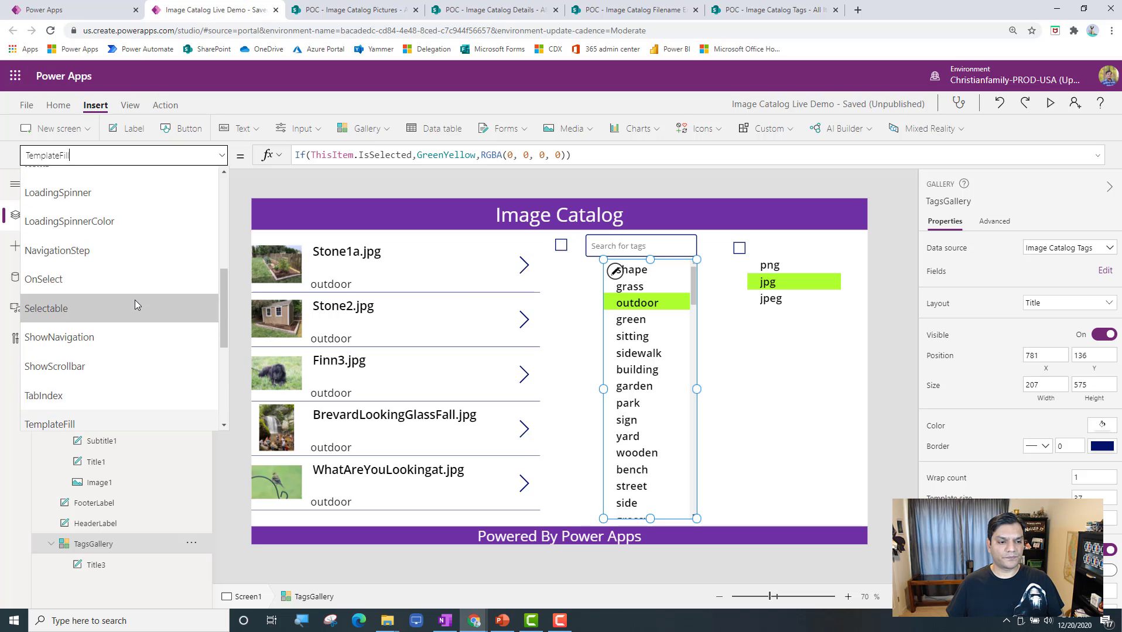
{"action": "scroll", "coordinate": [135, 299], "scroll_direction": "up", "scroll_amount": 5}
{"action": "scroll", "coordinate": [82, 409], "scroll_direction": "down", "scroll_amount": 4}
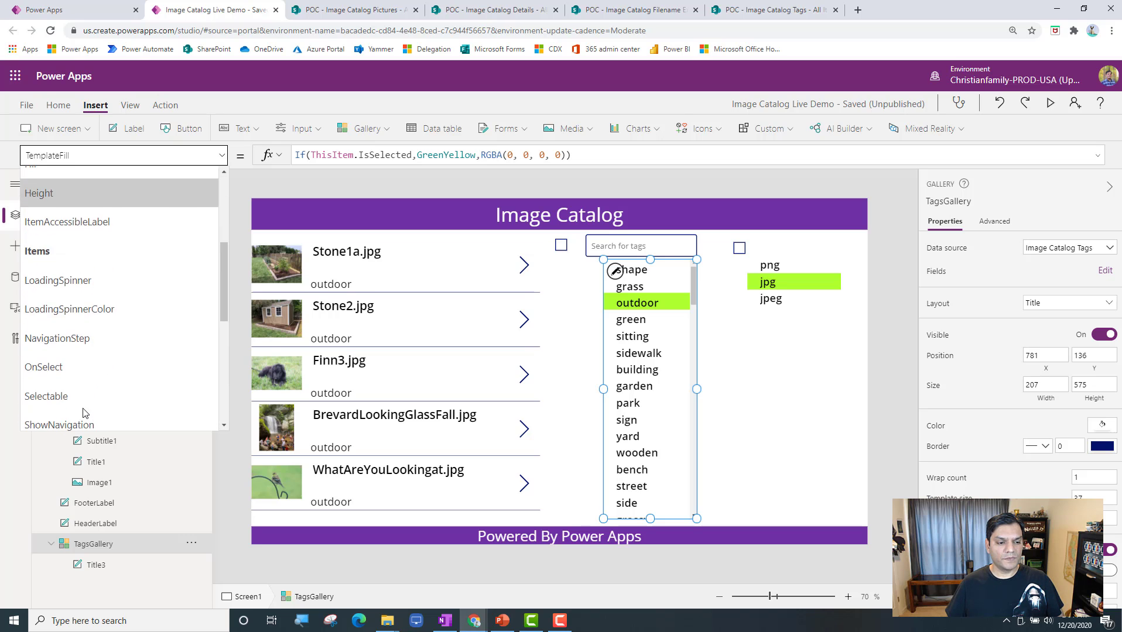
Step: Begin the TagsGallery Items formula with If(IsBlank( and a comma in front of 'Image Catalog Tags'
{"action": "left_click", "coordinate": [80, 256]}
{"action": "left_click", "coordinate": [536, 159]}
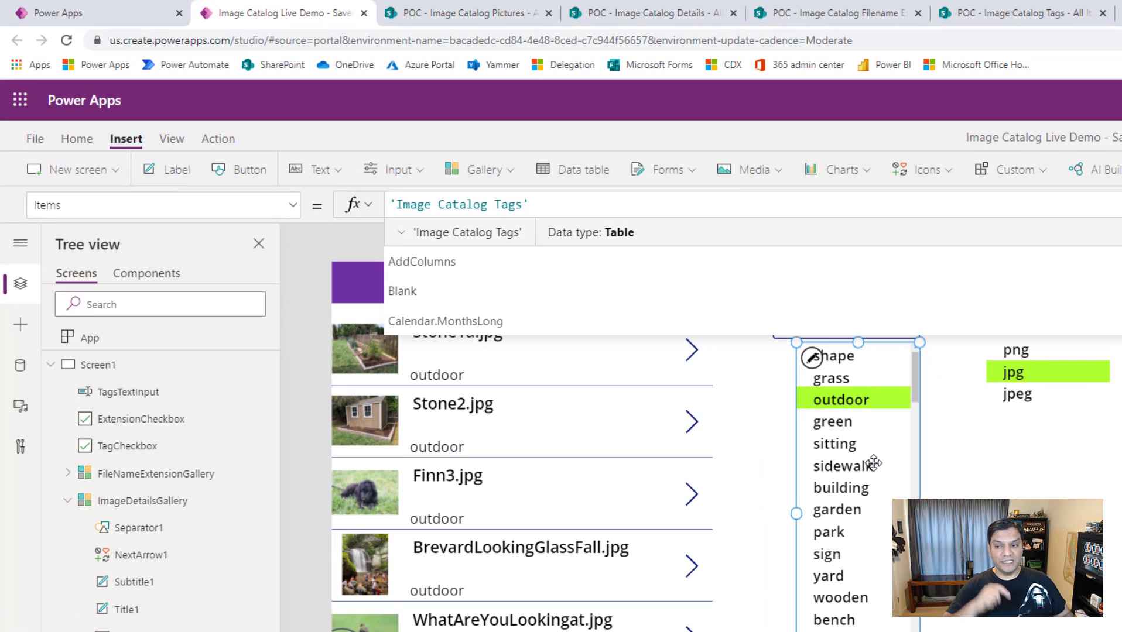
{"action": "type", "text": "If("}
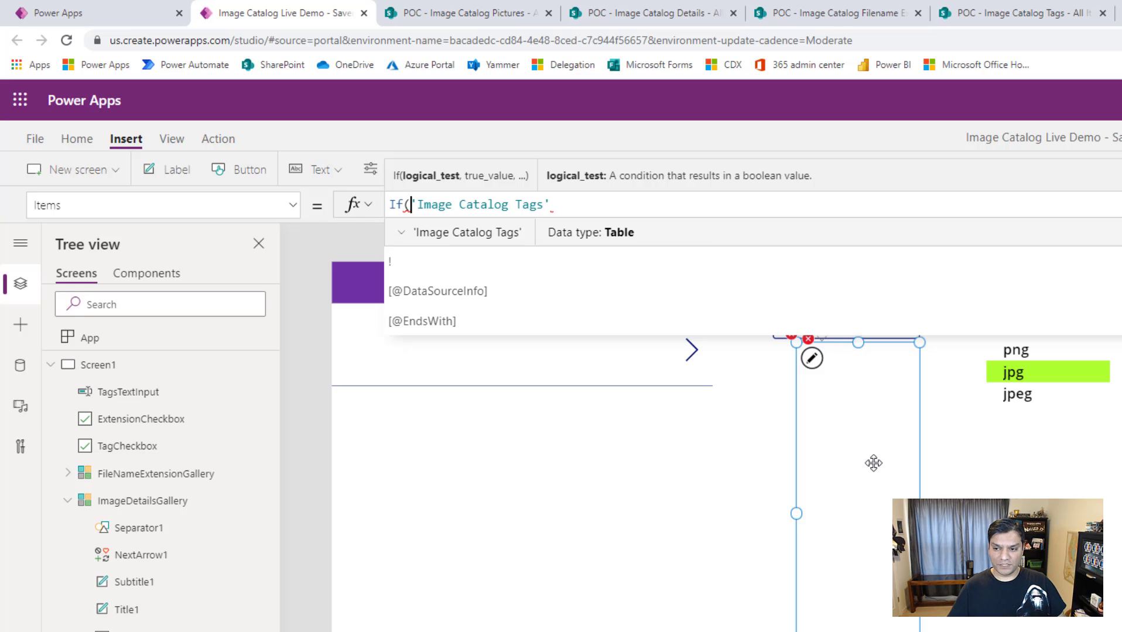
{"action": "key", "text": "Left"}
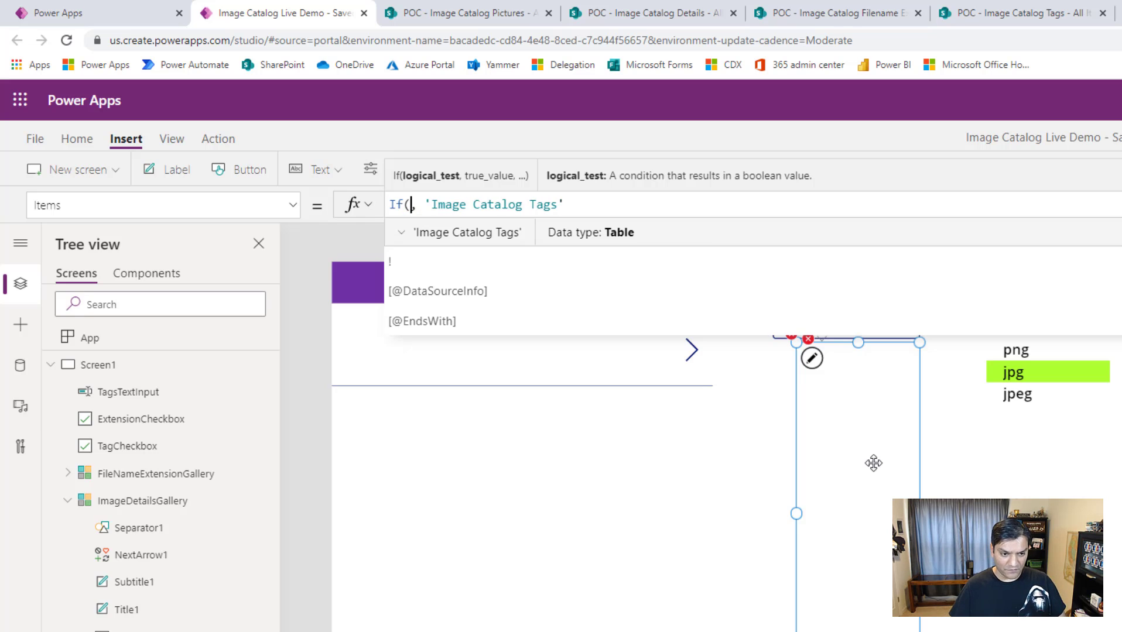
{"action": "key", "text": "Left"}
{"action": "type", "text": "IsBlank("}
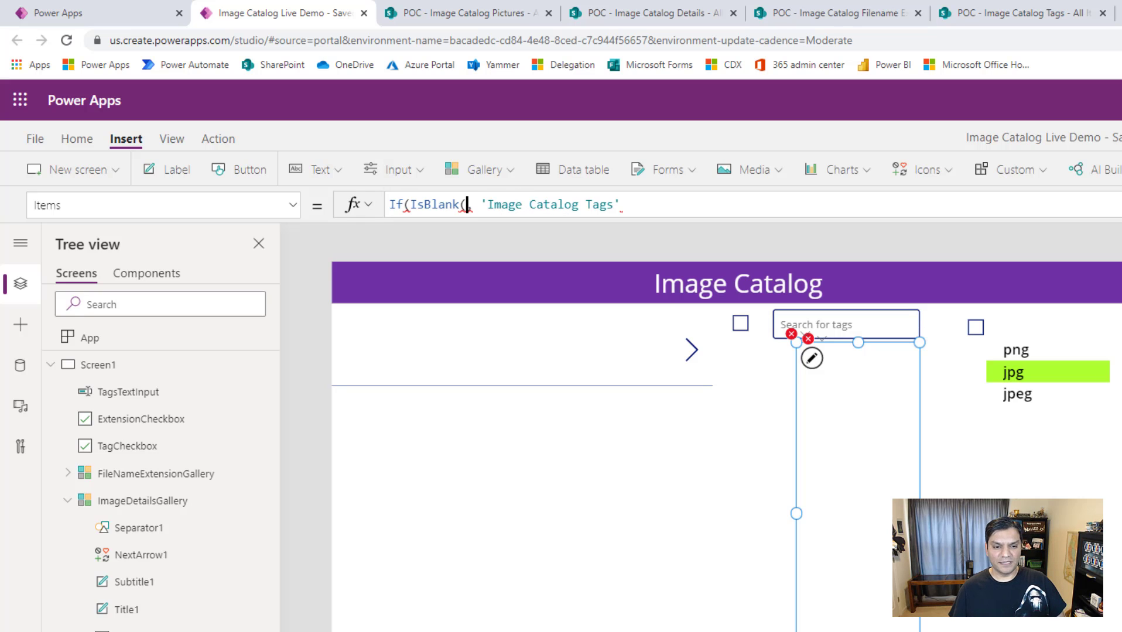
Step: Check the control name of the tag search box and enter TagsTextInput as the IsBlank argument in the TagsGallery Items formula
{"action": "left_click", "coordinate": [880, 320]}
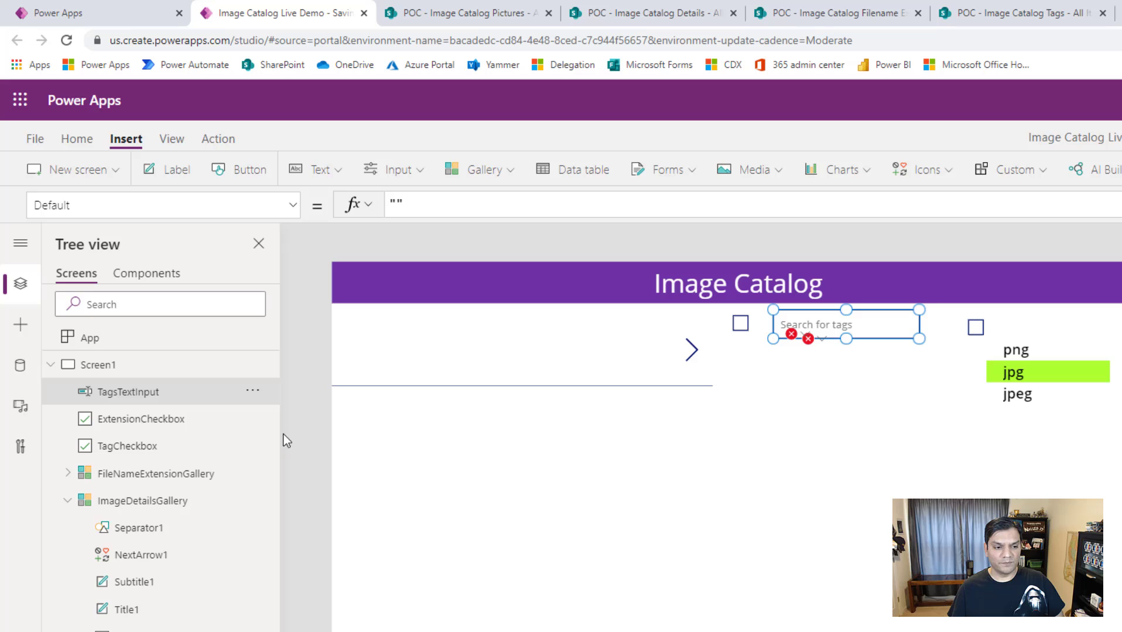
{"action": "double_click", "coordinate": [106, 388]}
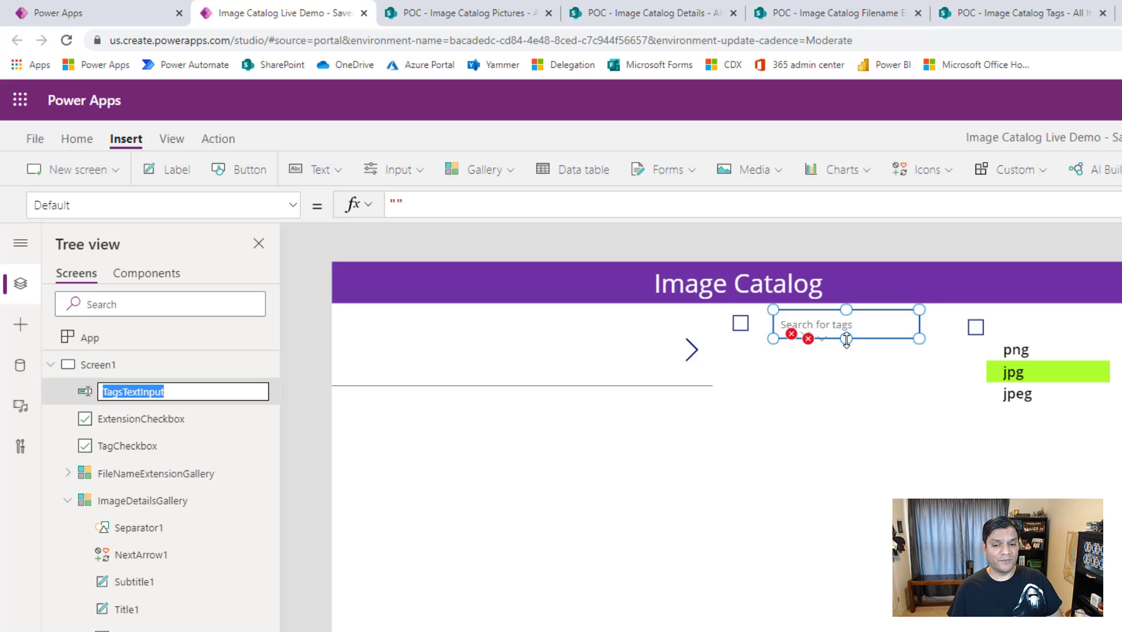
{"action": "left_click", "coordinate": [482, 458]}
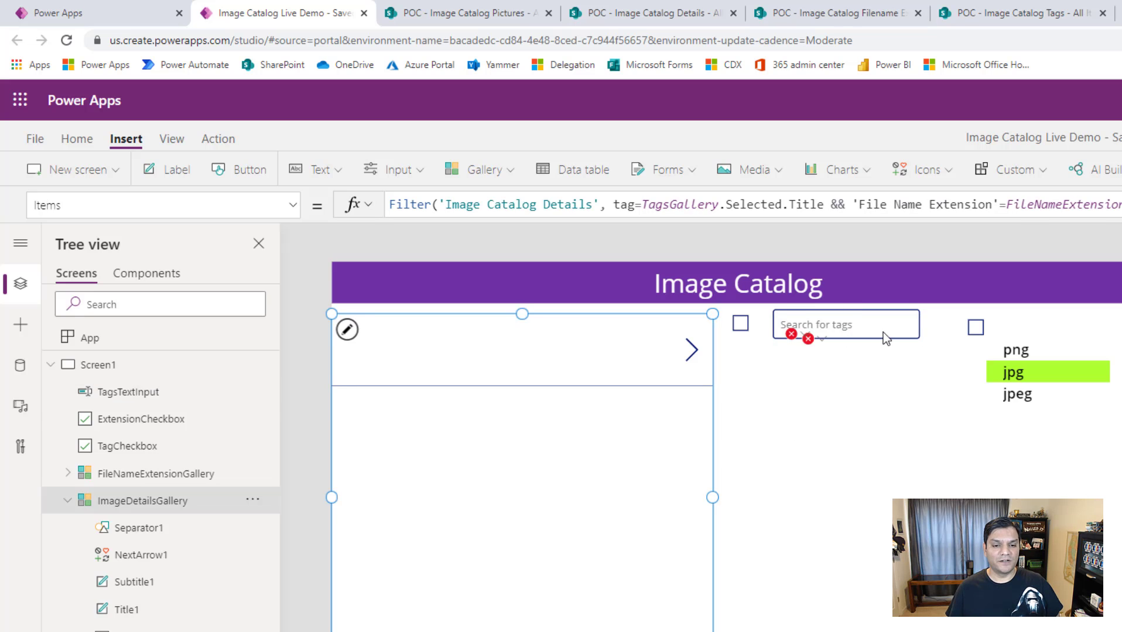
{"action": "left_click", "coordinate": [882, 332]}
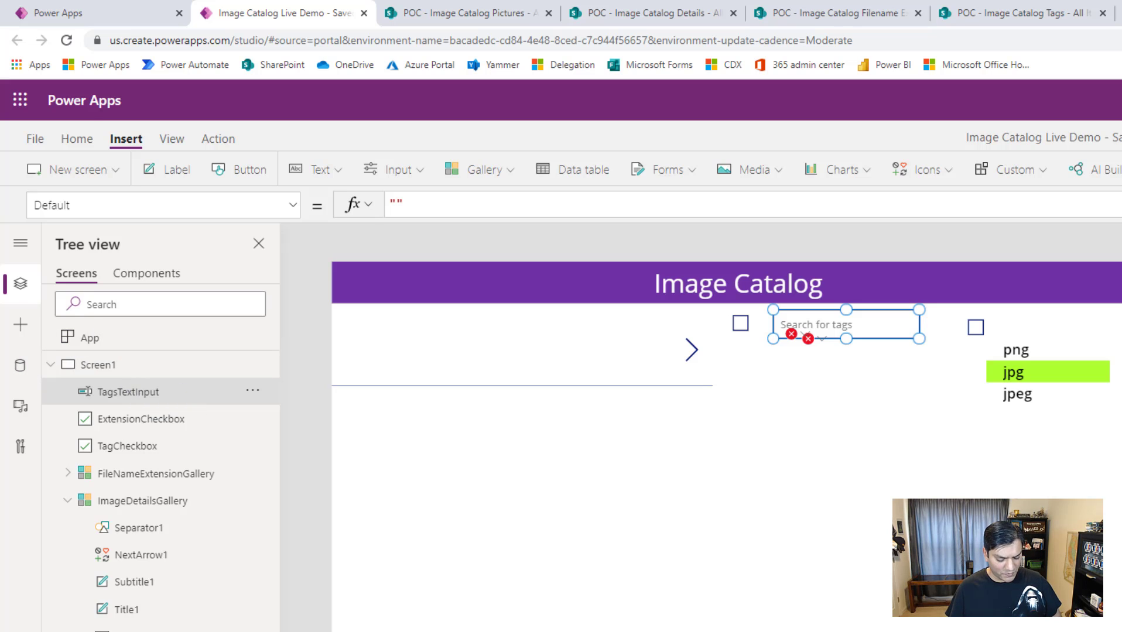
{"action": "left_click", "coordinate": [888, 554]}
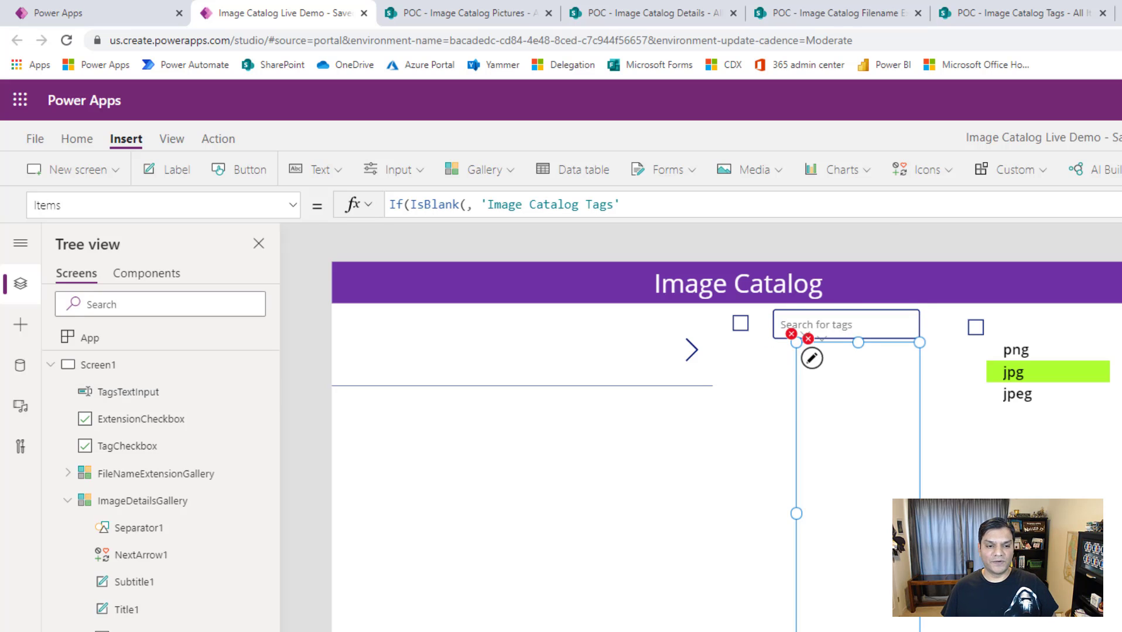
{"action": "left_click", "coordinate": [468, 202]}
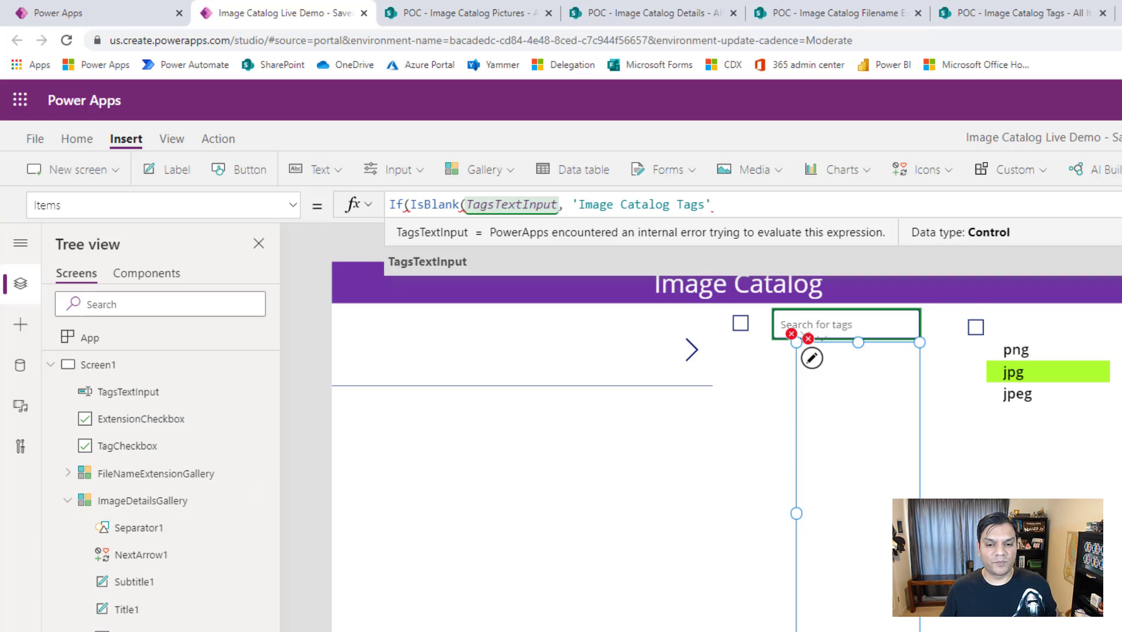
Step: Complete the If condition in the TagsGallery Items formula as IsBlank(TagsTextInput.Text)=true
{"action": "left_click", "coordinate": [99, 365]}
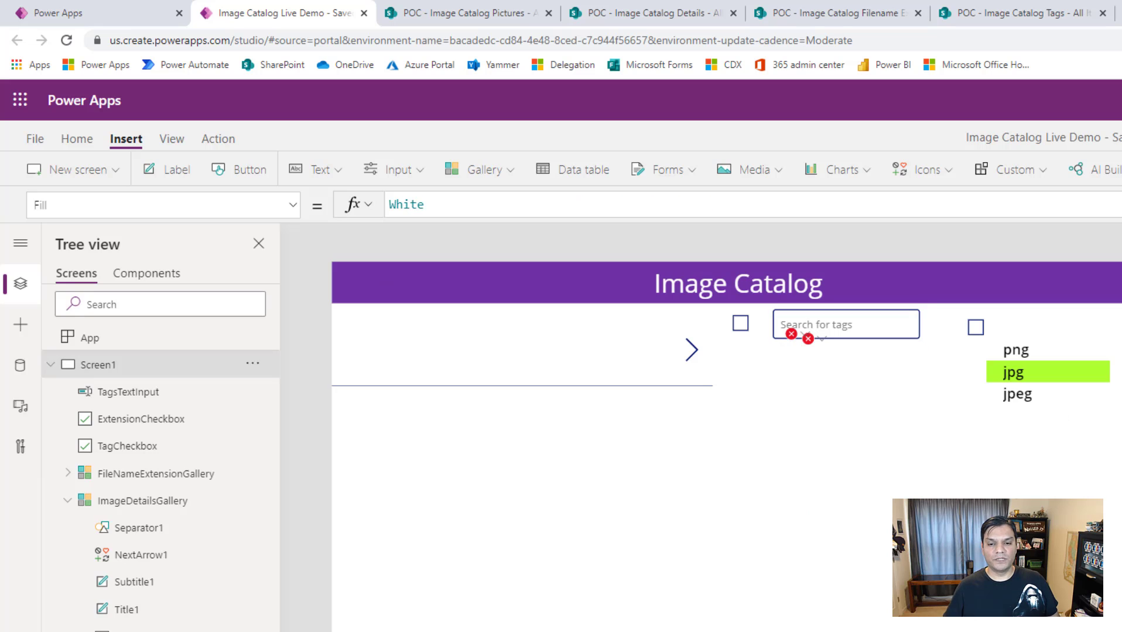
{"action": "left_click", "coordinate": [1007, 482]}
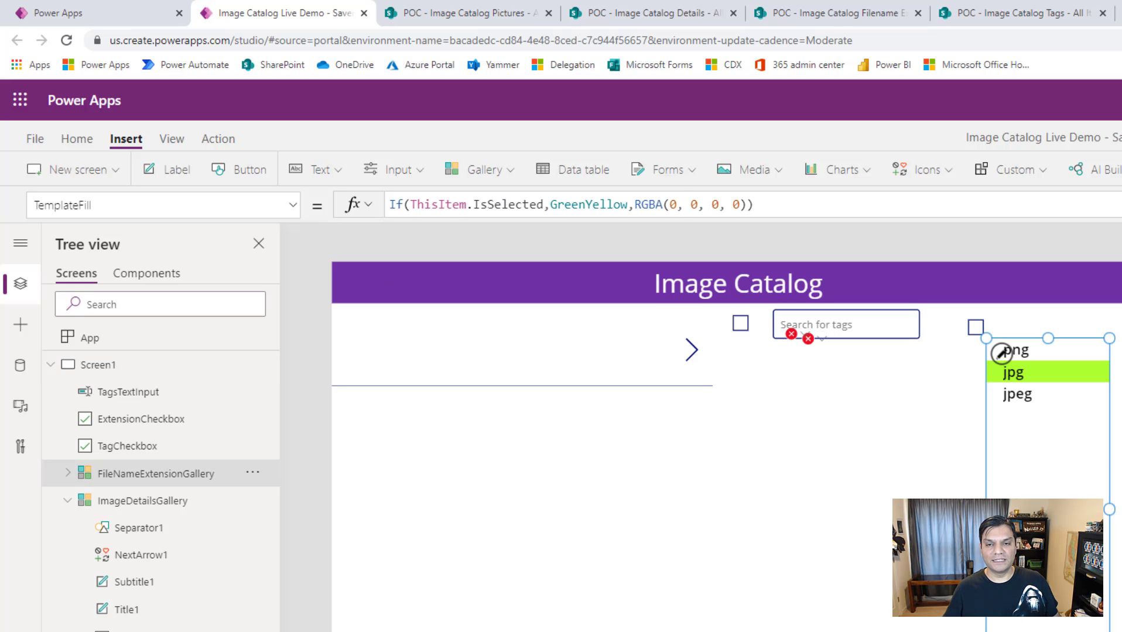
{"action": "left_click", "coordinate": [829, 462]}
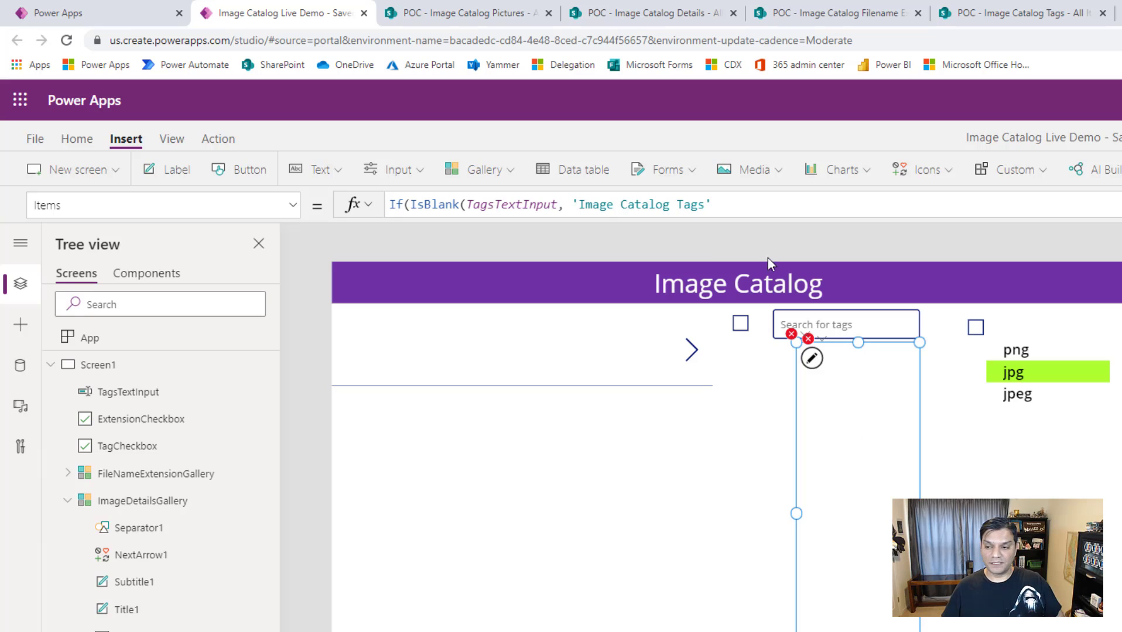
{"action": "left_click", "coordinate": [561, 206]}
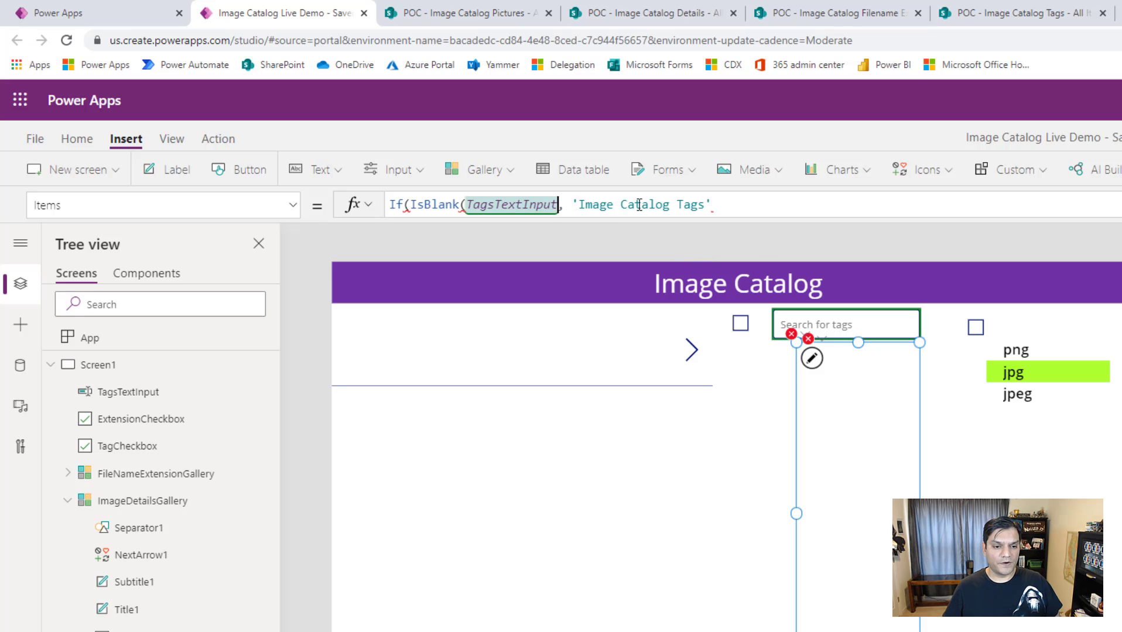
{"action": "type", "text": ".te"}
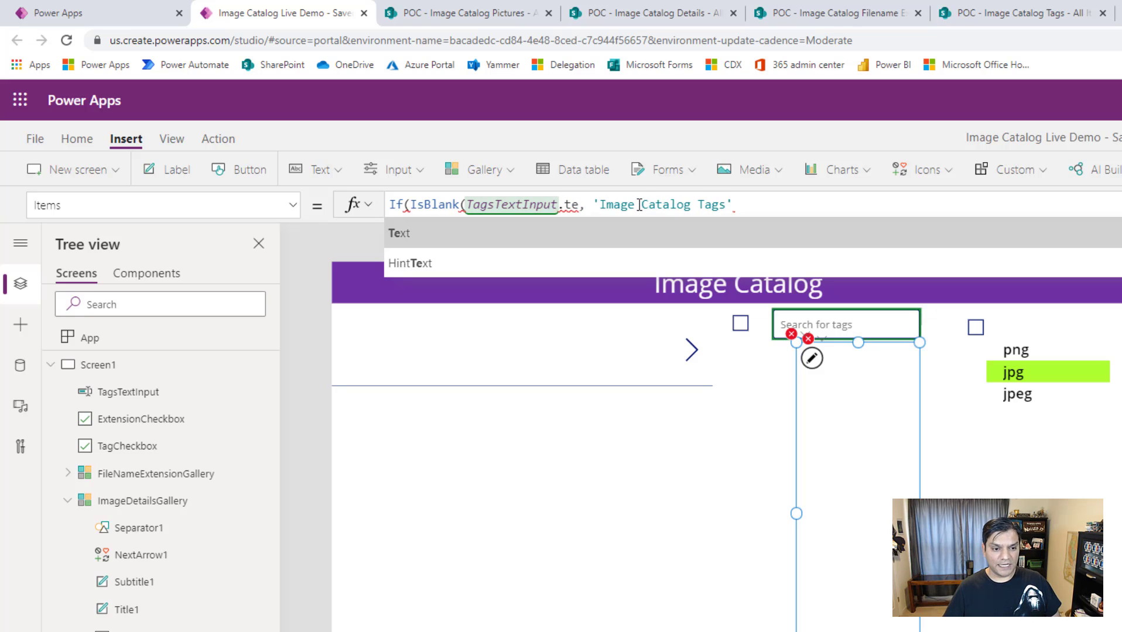
{"action": "type", "text": "xt)=true"}
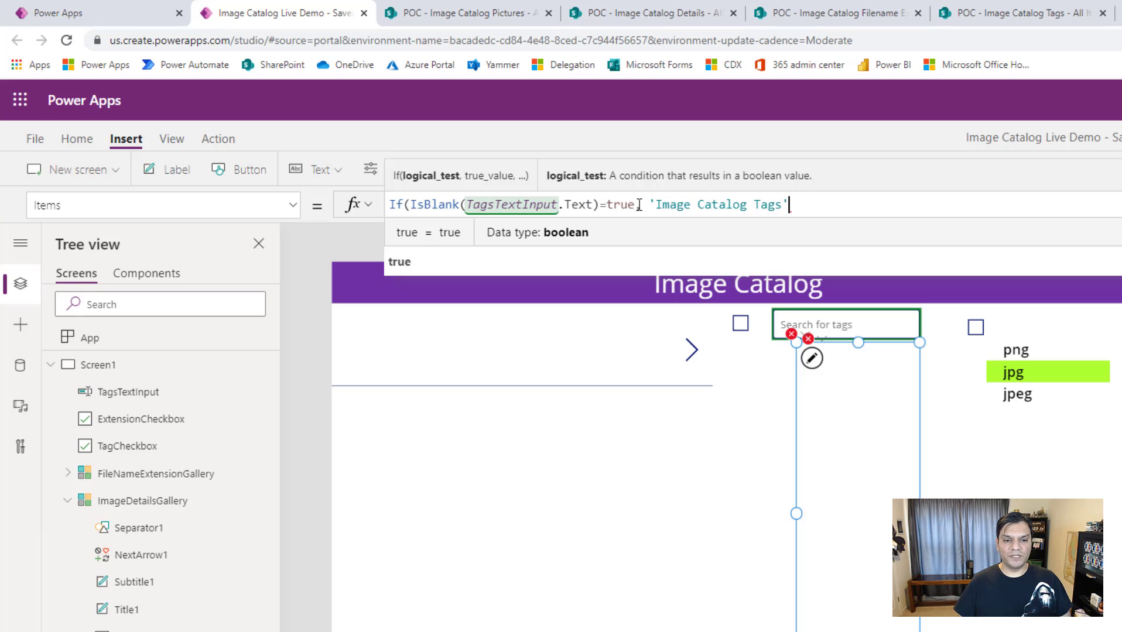
Step: Add a Filter function on 'Image Catalog Tags' as the else value of the TagsGallery Items formula
{"action": "key", "text": "End"}
{"action": "type", "text": ",fil"}
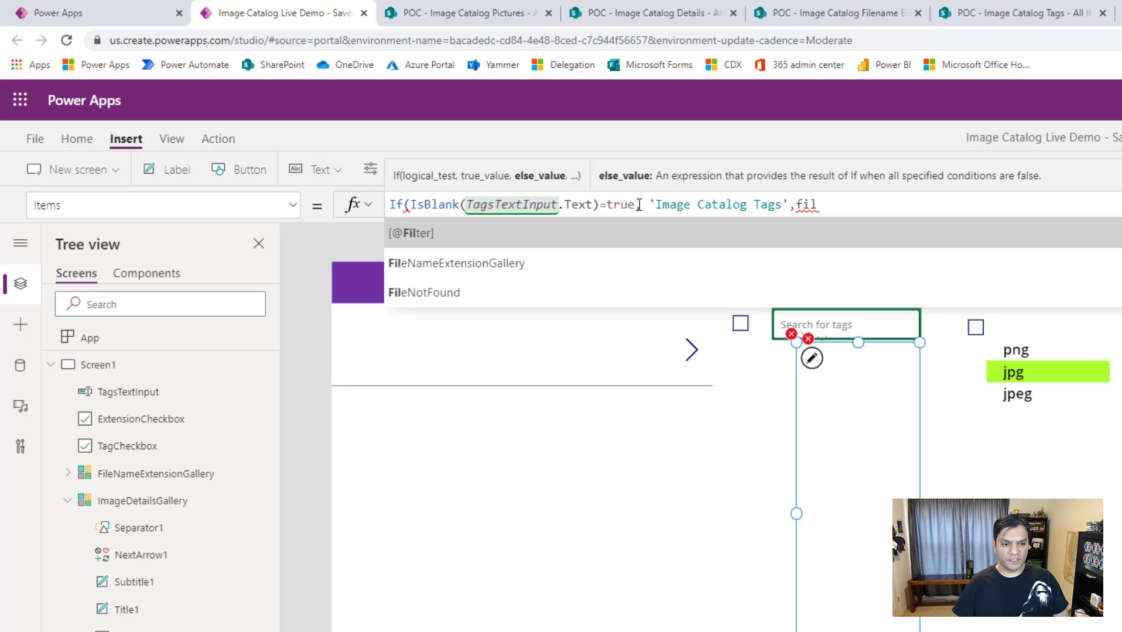
{"action": "type", "text": "ter("}
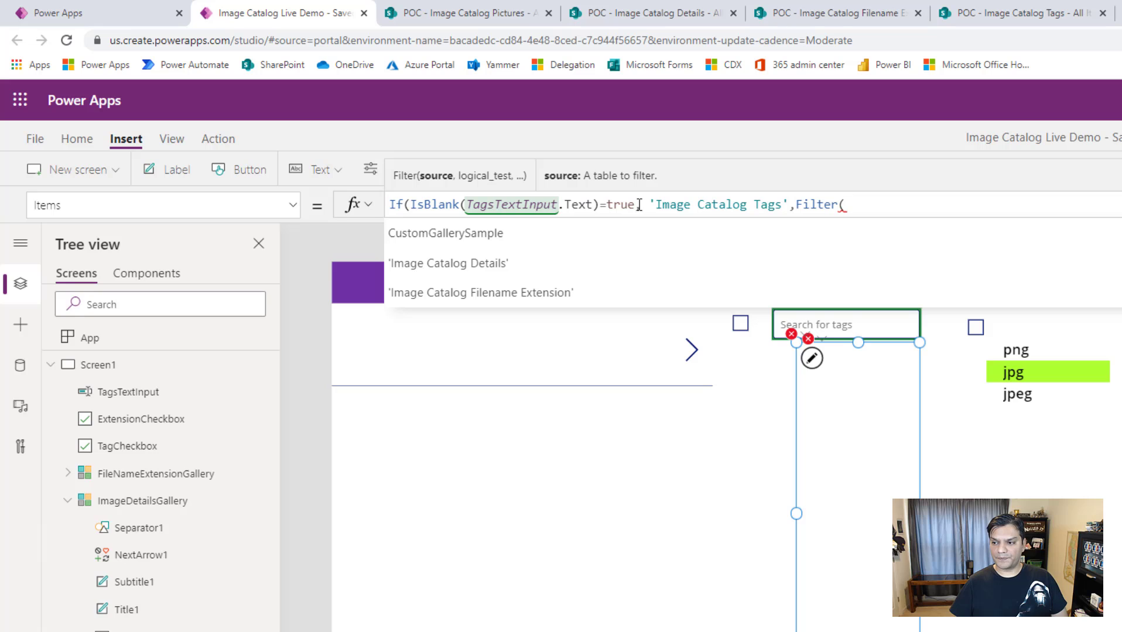
{"action": "key", "text": "Down"}
{"action": "key", "text": "Down"}
{"action": "key", "text": "Down"}
{"action": "key", "text": "Down"}
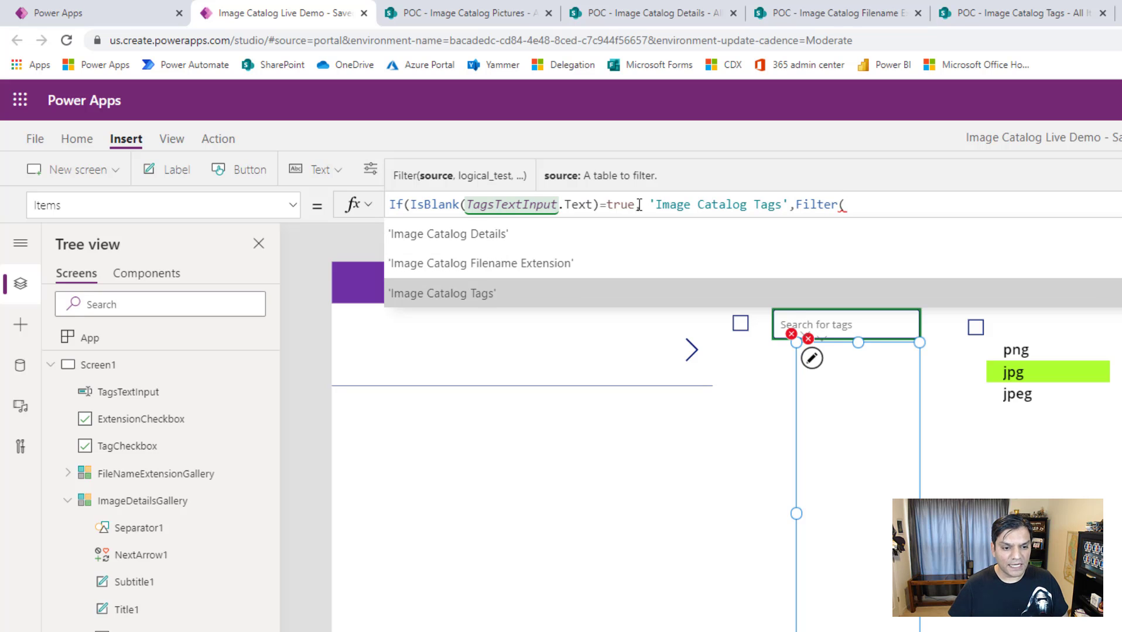
{"action": "key", "text": "Tab"}
Step: Set the Filter condition to Title=TagsTextInput.Text and close the parentheses of the TagsGallery Items formula
{"action": "type", "text": ",tit"}
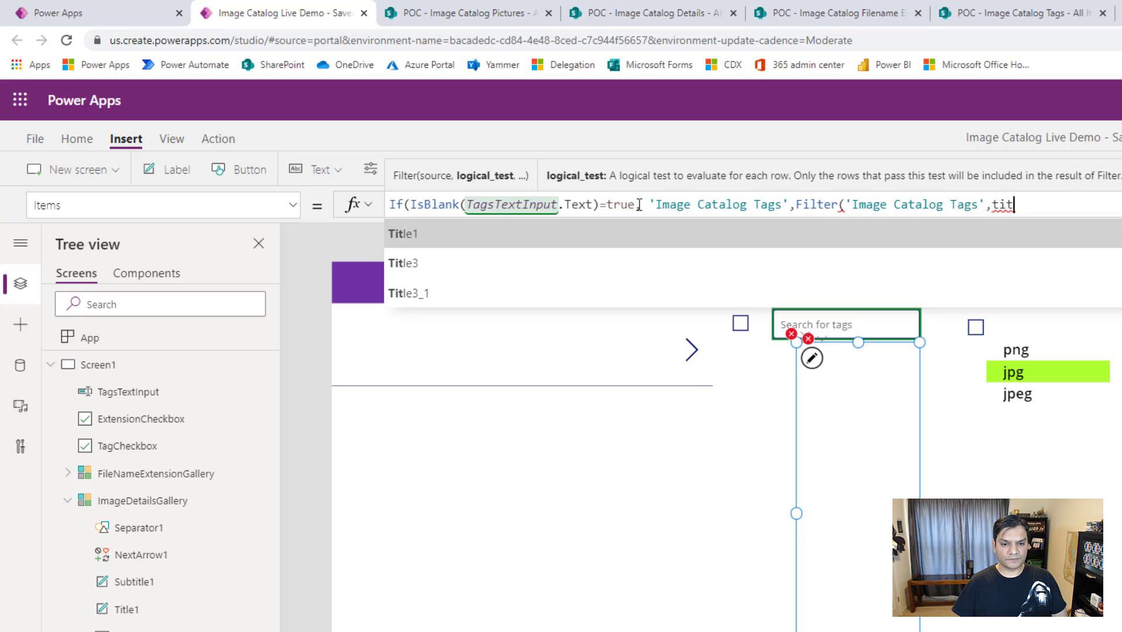
{"action": "type", "text": "le"}
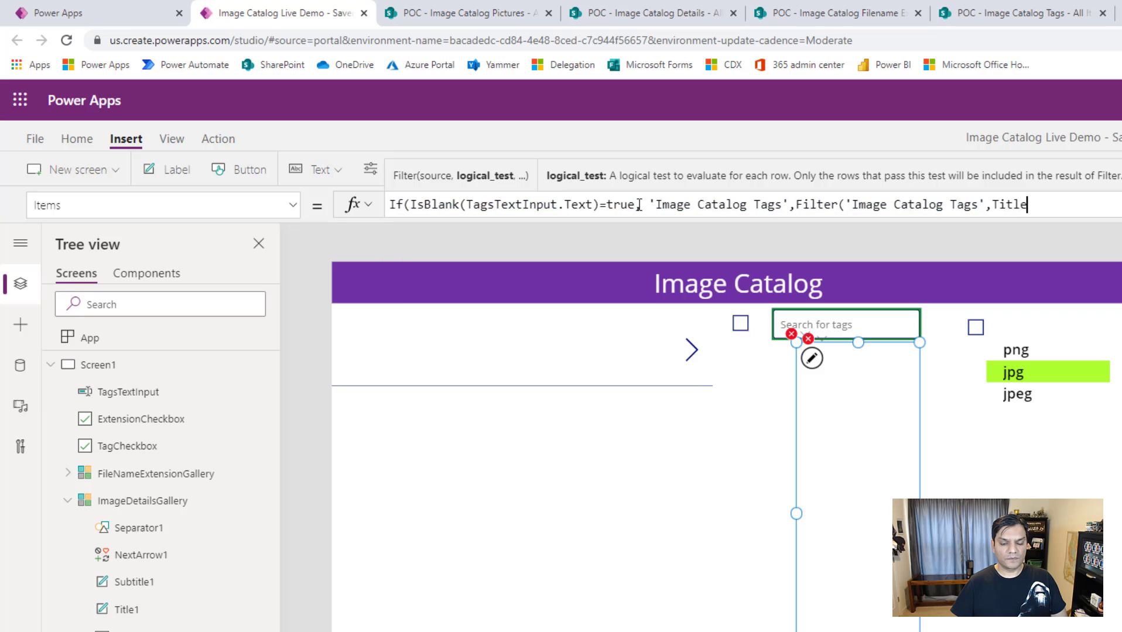
{"action": "type", "text": "="}
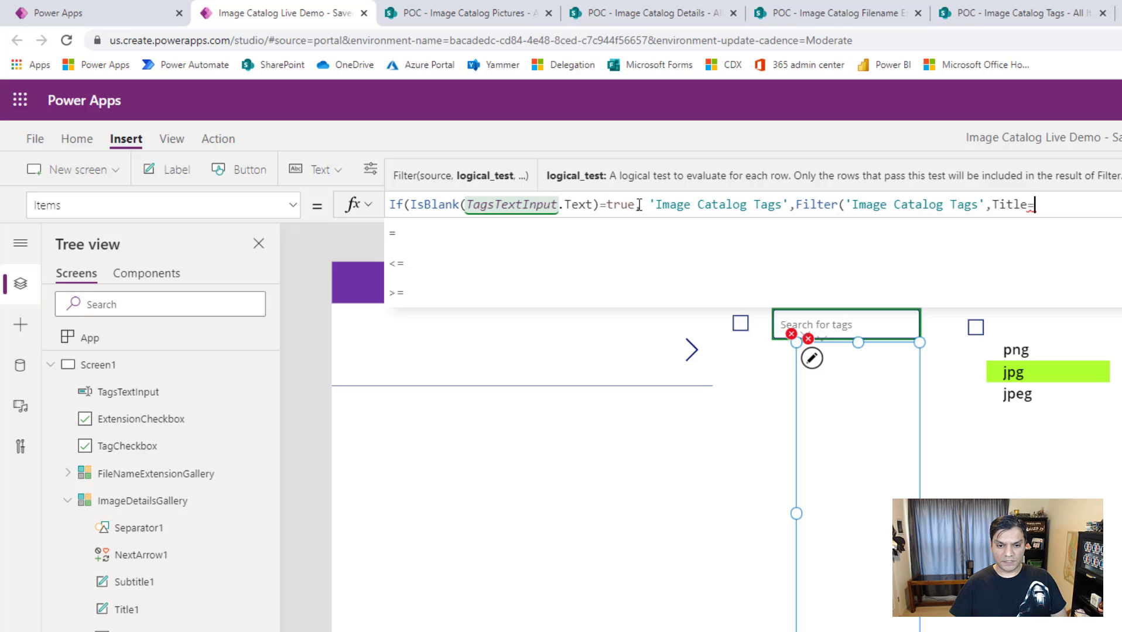
{"action": "type", "text": "TagsTex"}
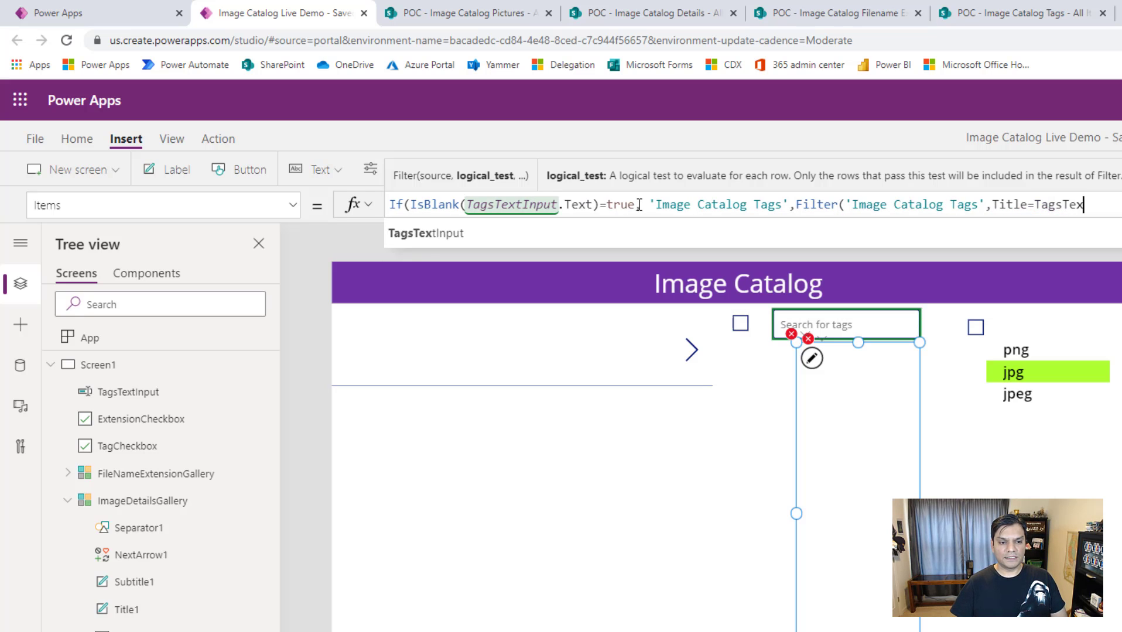
{"action": "type", "text": "tInput.t"}
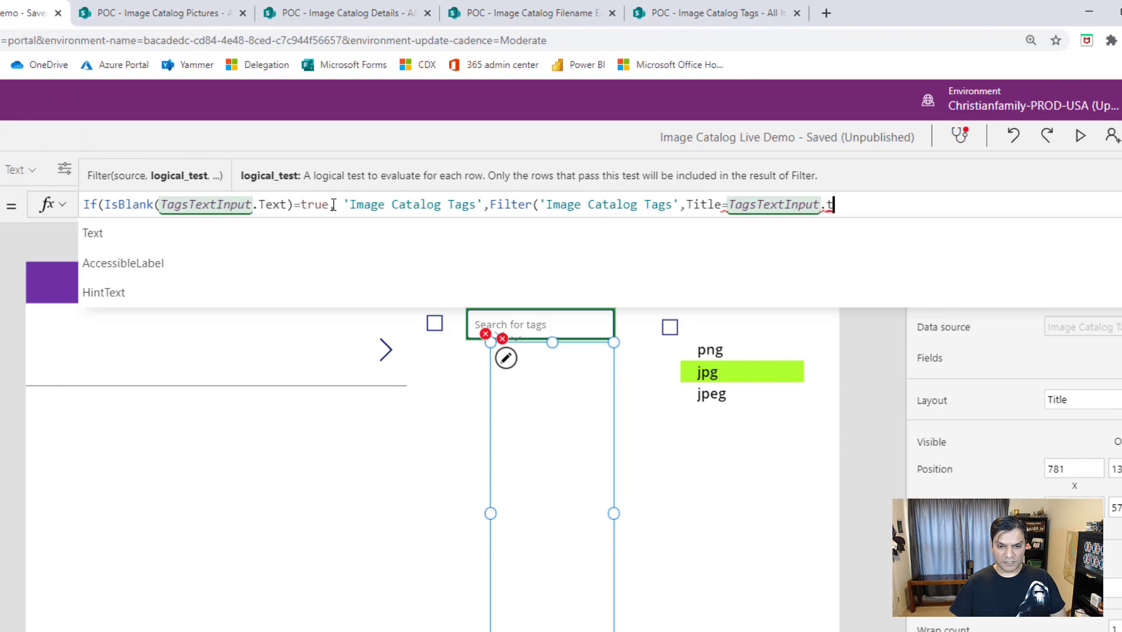
{"action": "type", "text": "re"}
{"action": "key", "text": "BackSpace"}
{"action": "type", "text": "ext))"}
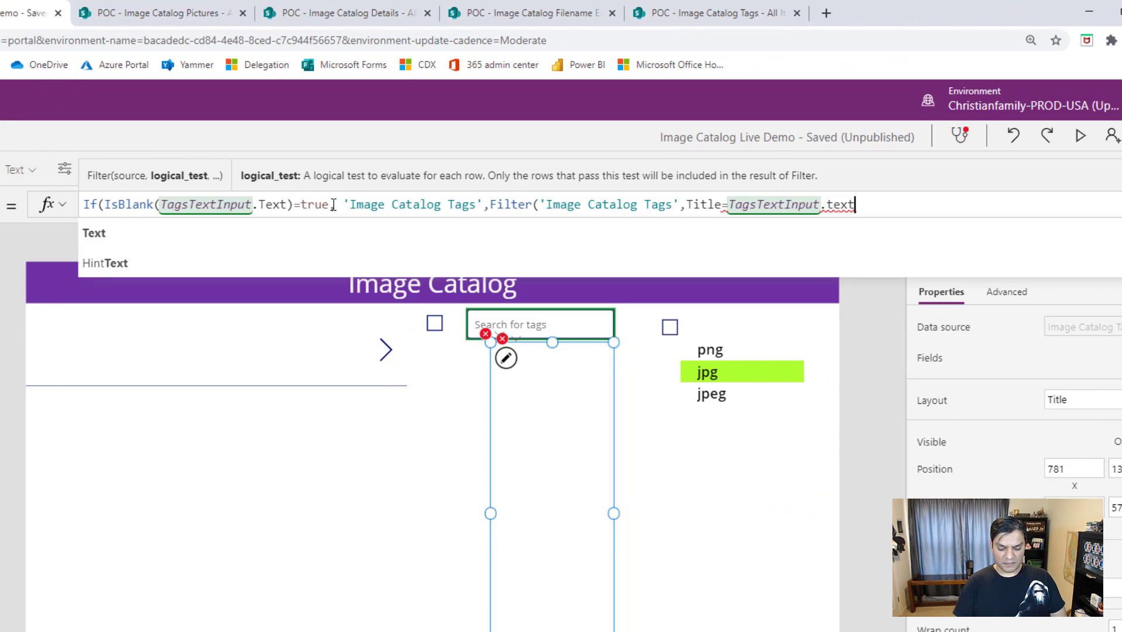
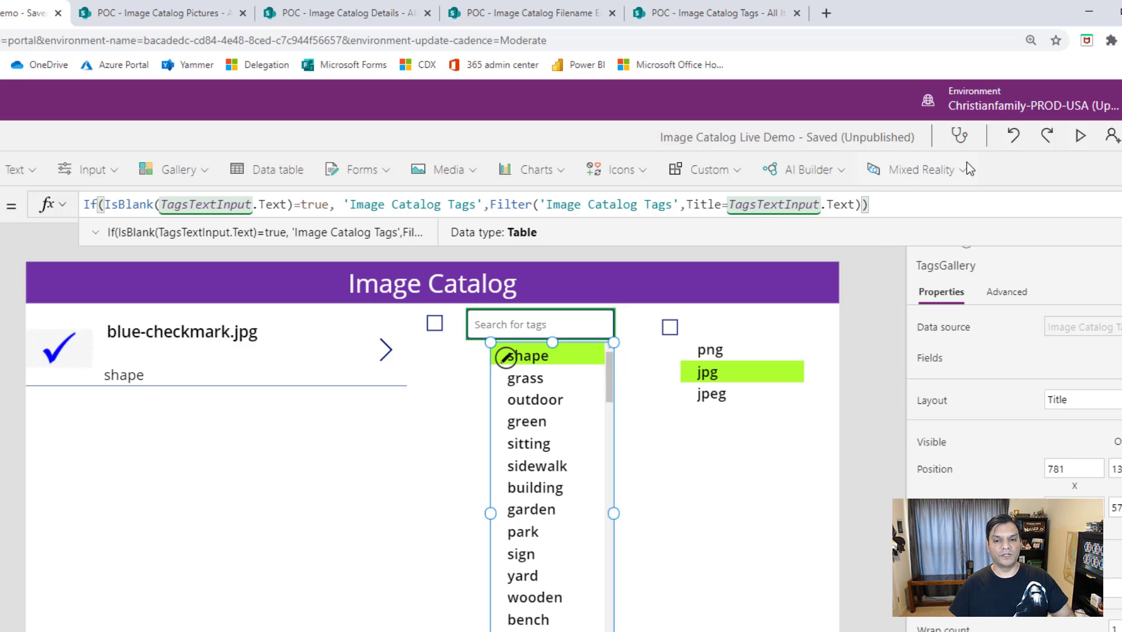
Step: Preview the app, browse the tag list and search the tags for "dog", then return to editing
{"action": "left_click", "coordinate": [1080, 136]}
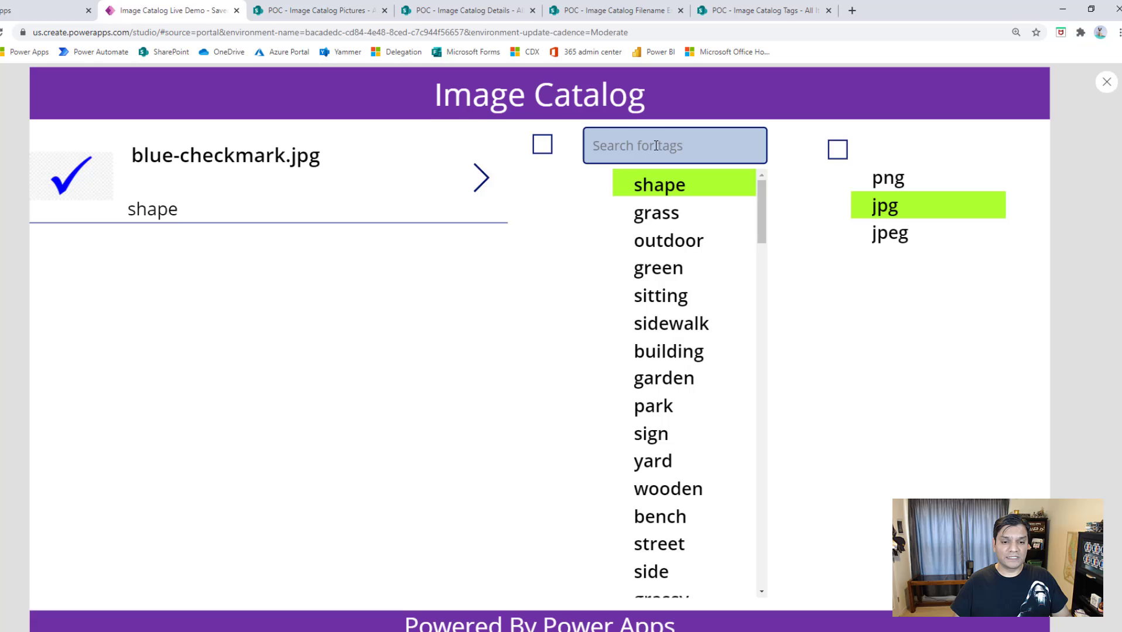
{"action": "left_click", "coordinate": [655, 145]}
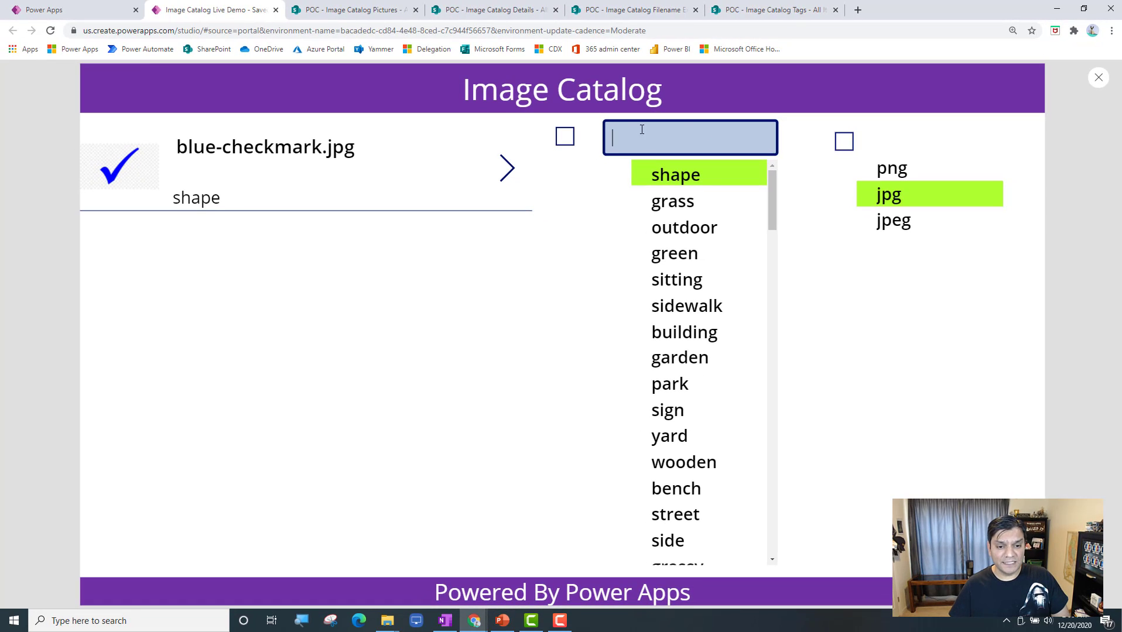
{"action": "scroll", "coordinate": [679, 224], "scroll_direction": "down", "scroll_amount": 15}
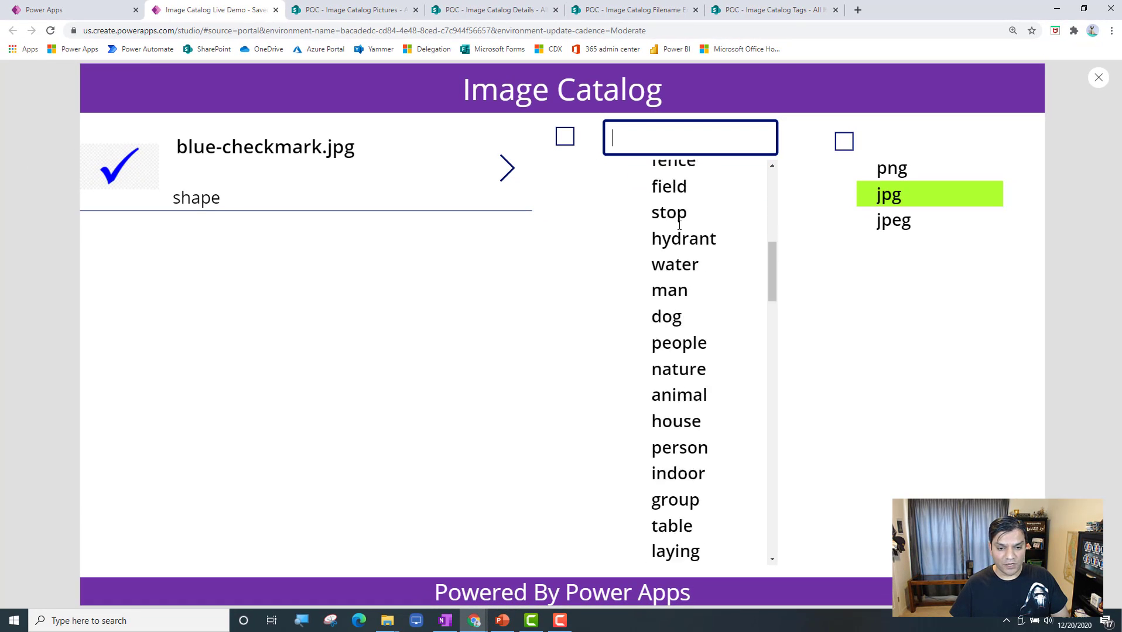
{"action": "scroll", "coordinate": [679, 225], "scroll_direction": "up", "scroll_amount": 15}
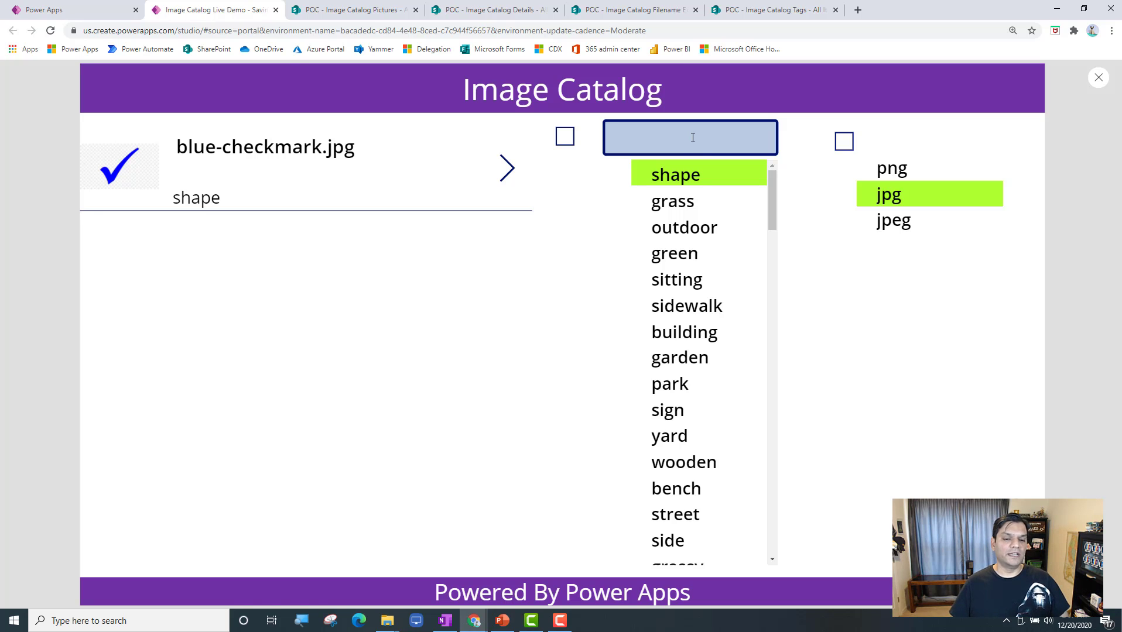
{"action": "type", "text": "dog"}
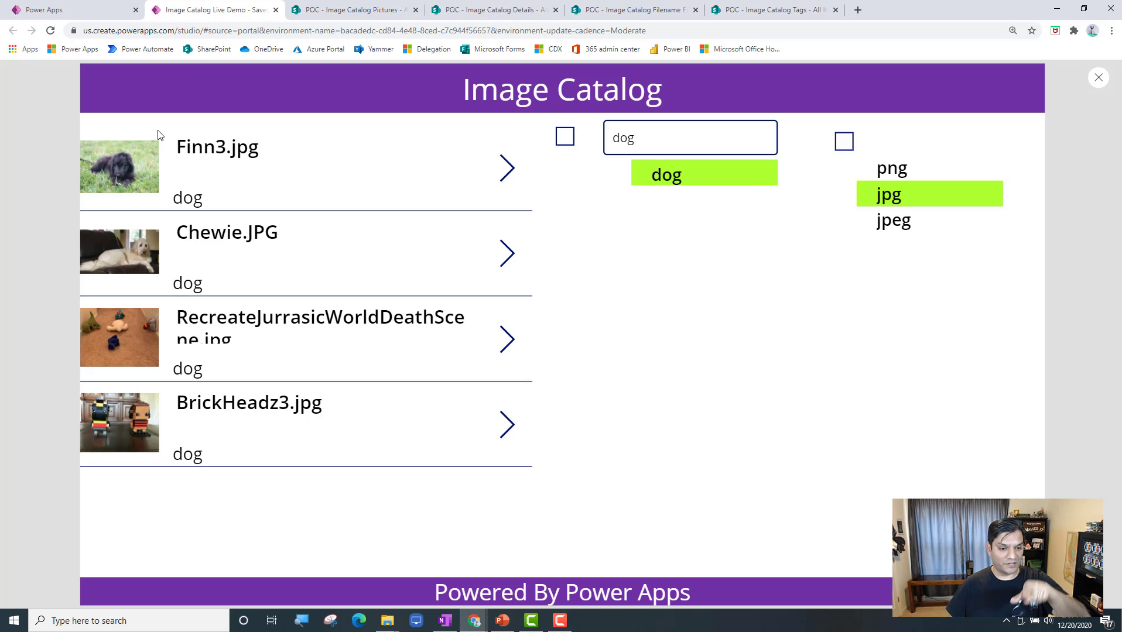
{"action": "left_click", "coordinate": [1097, 79]}
Step: Increase the height of the Title1 label in ImageDetailsGallery to fit two-line file names, and check it in the app preview
{"action": "left_click", "coordinate": [391, 265]}
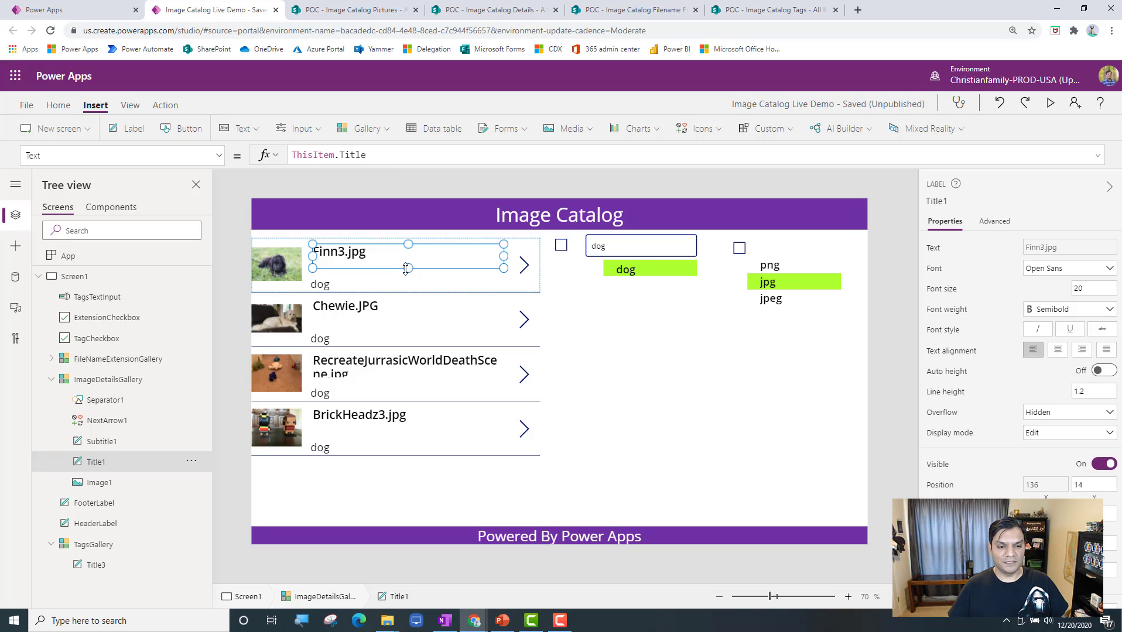
{"action": "left_click_drag", "start_coordinate": [406, 274], "coordinate": [407, 285]}
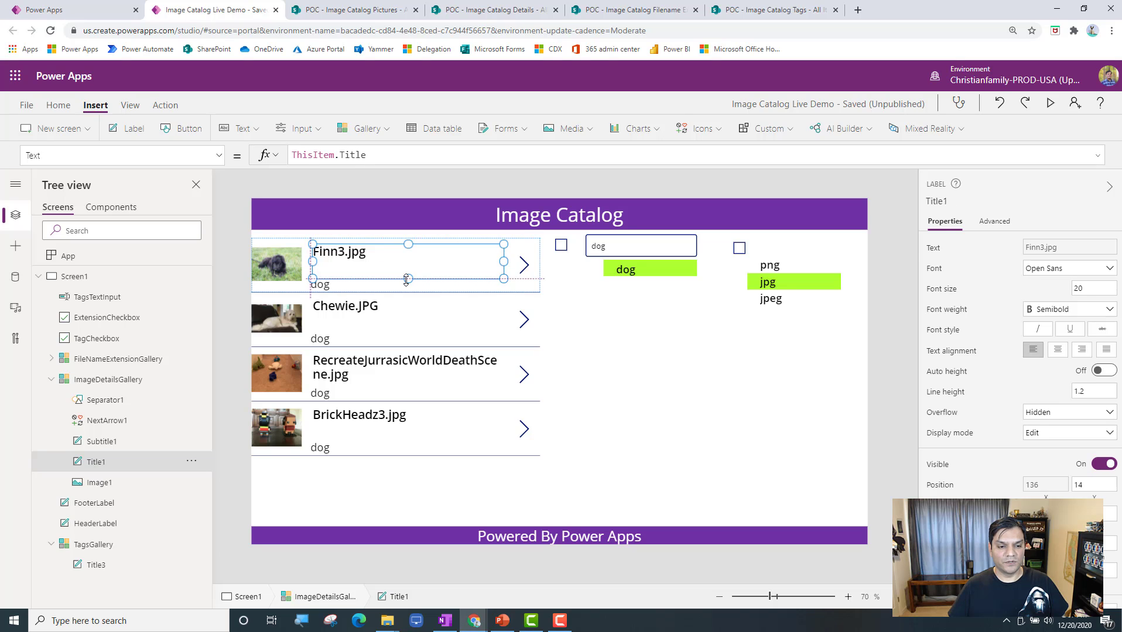
{"action": "left_click", "coordinate": [389, 370]}
{"action": "left_click", "coordinate": [1050, 103]}
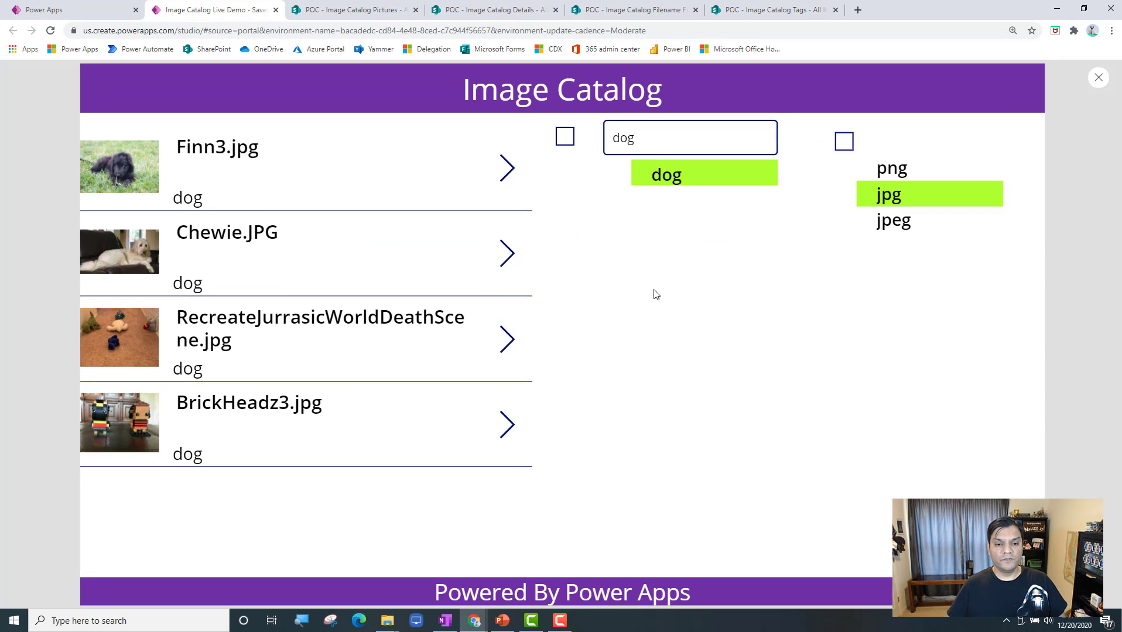
{"action": "left_click", "coordinate": [1098, 80]}
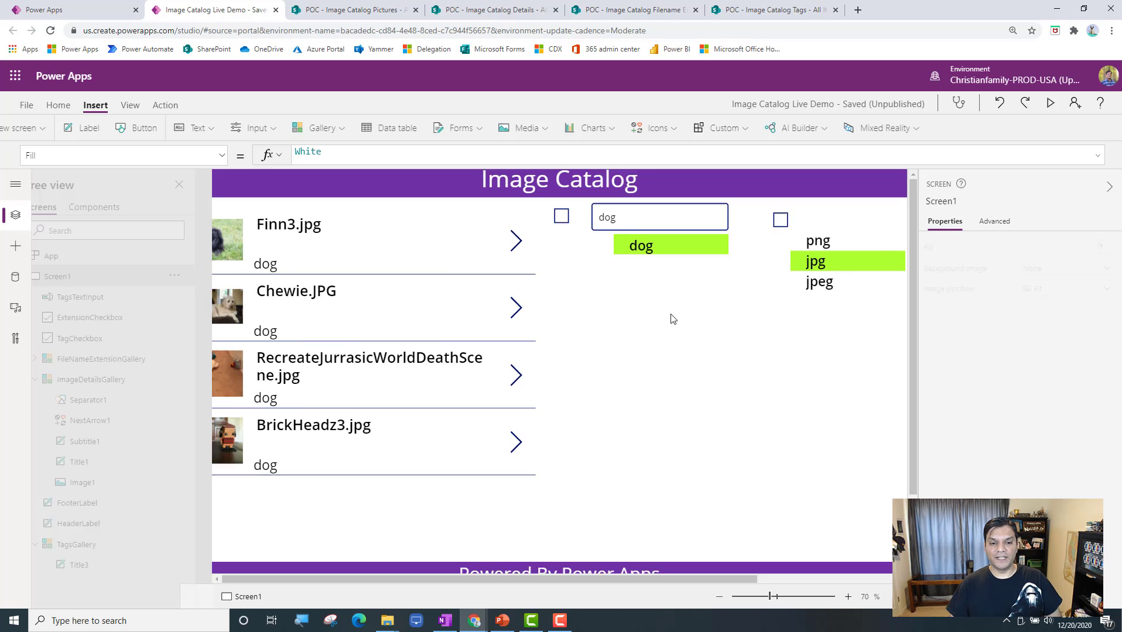
Step: Open the Items formula of ImageDetailsGallery in an enlarged editor and insert blank lines above its Filter function
{"action": "left_click", "coordinate": [632, 369]}
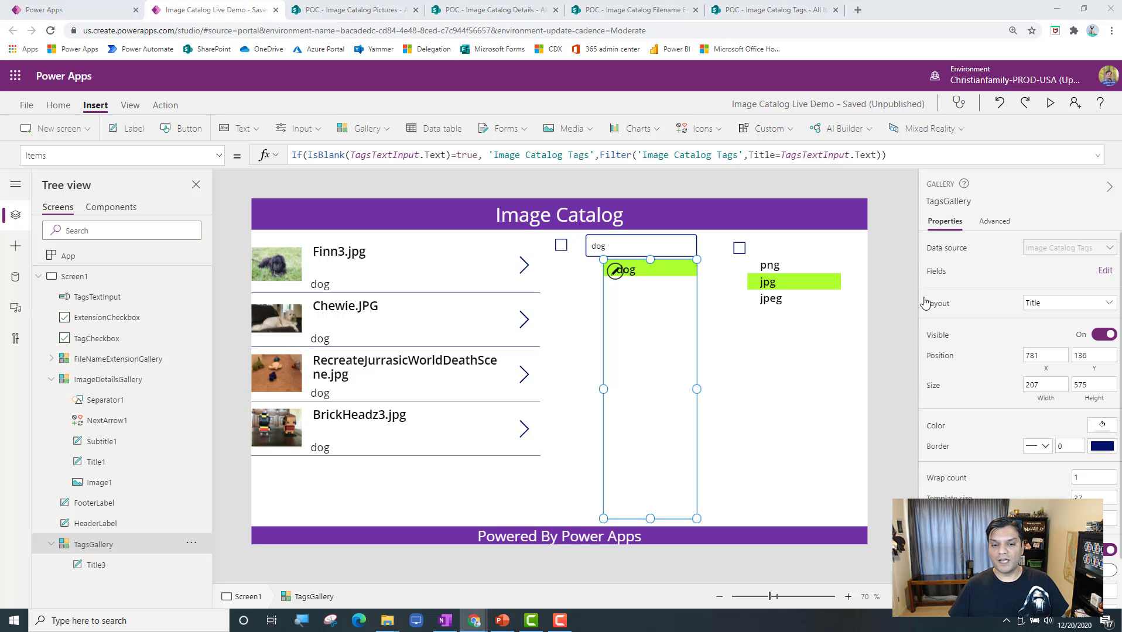
{"action": "left_click", "coordinate": [431, 486]}
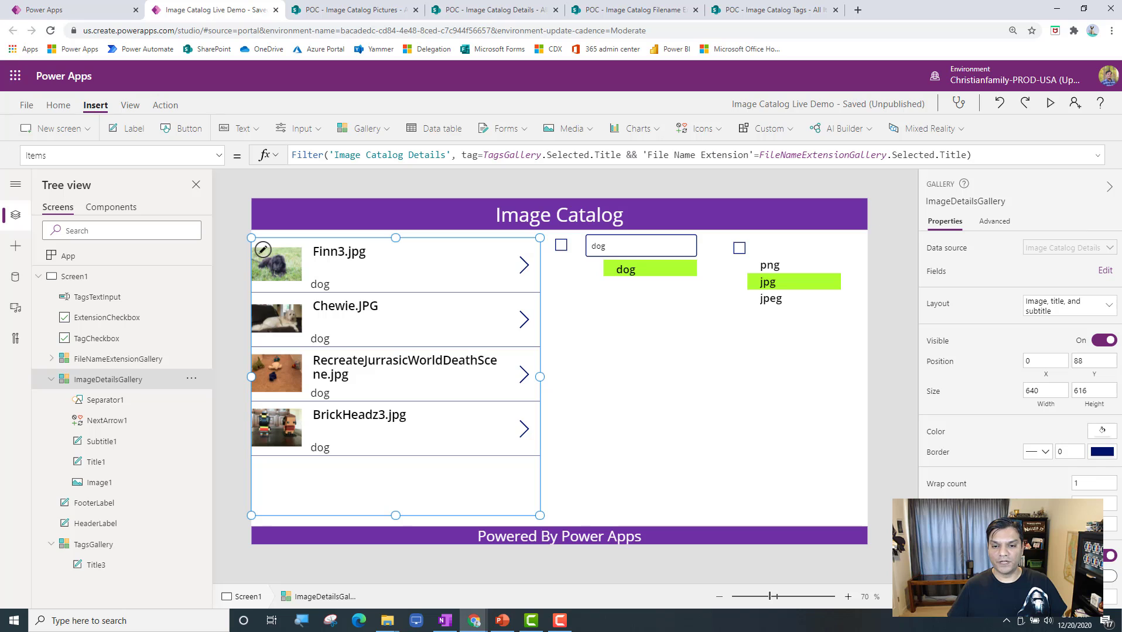
{"action": "left_click", "coordinate": [1097, 155]}
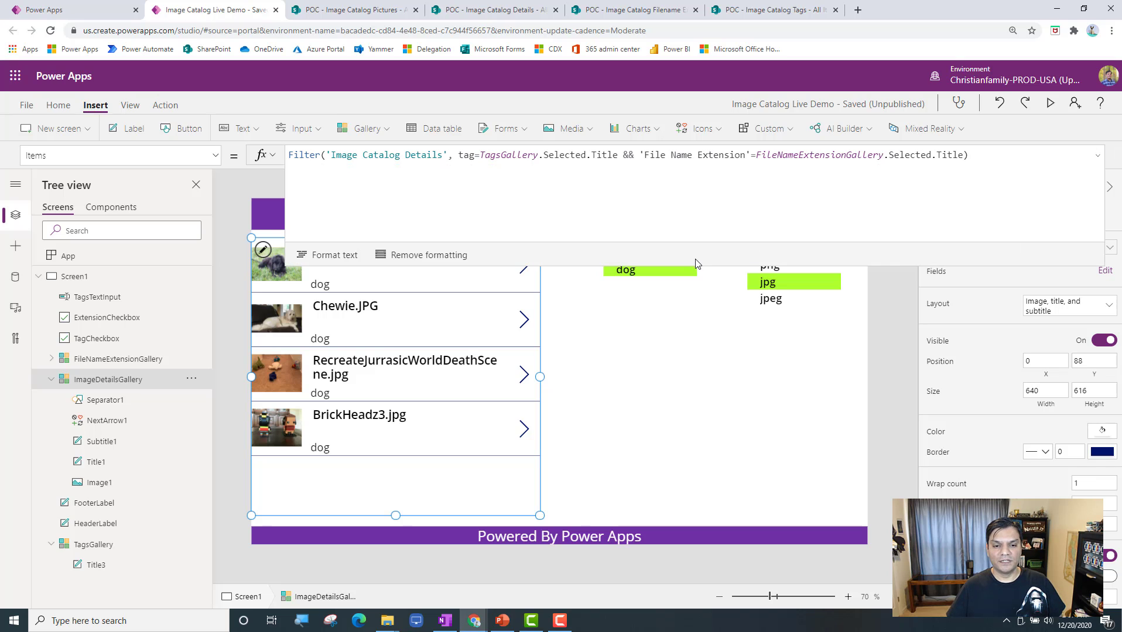
{"action": "left_click_drag", "start_coordinate": [692, 264], "coordinate": [691, 352]}
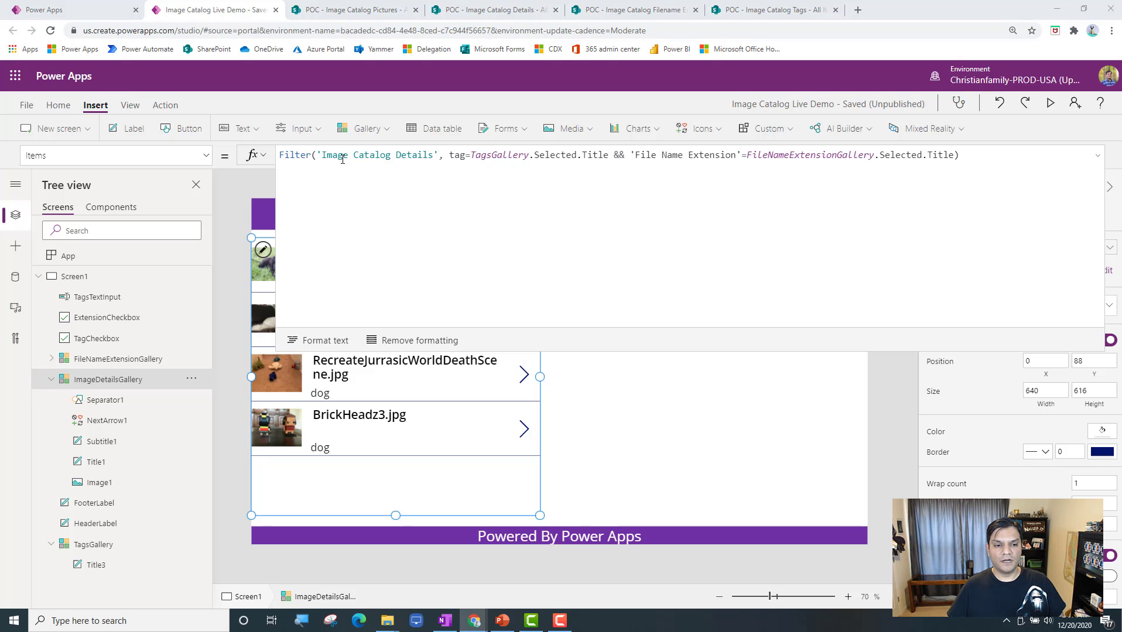
{"action": "left_click", "coordinate": [739, 174]}
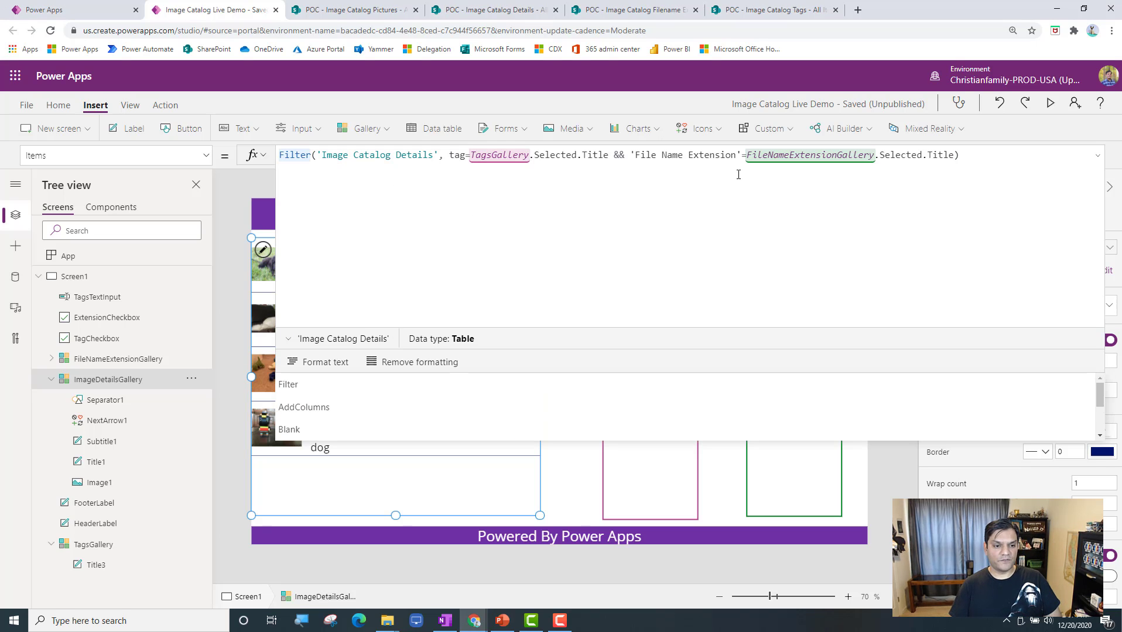
{"action": "key", "text": "Return"}
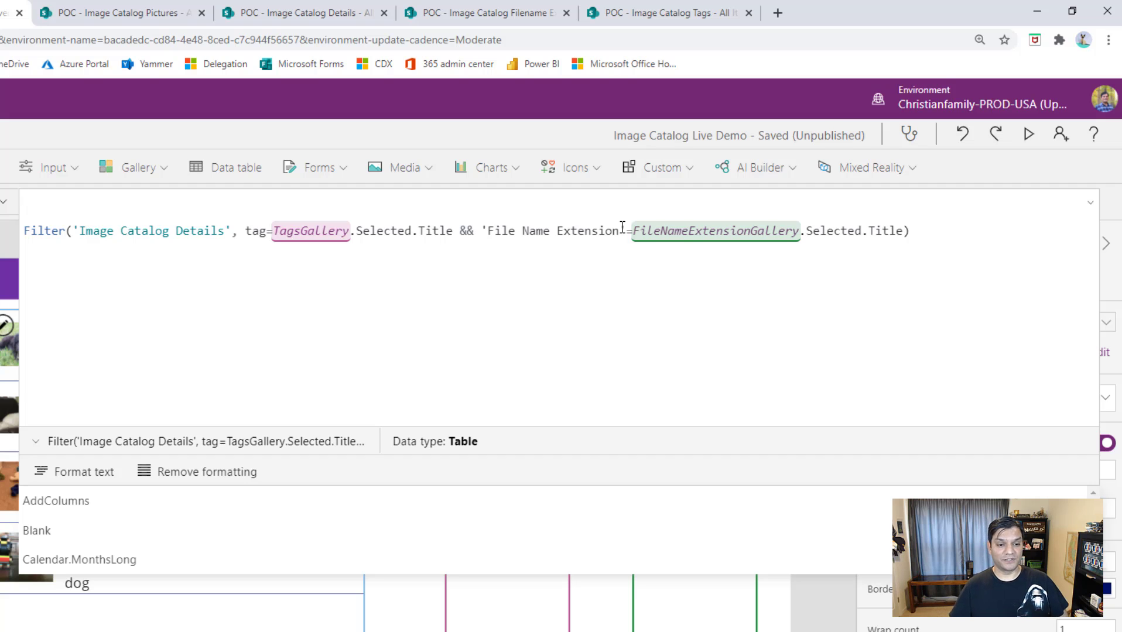
Step: Start an If function above the Filter with the condition TagCheckbox.Value=true
{"action": "type", "text": "If("}
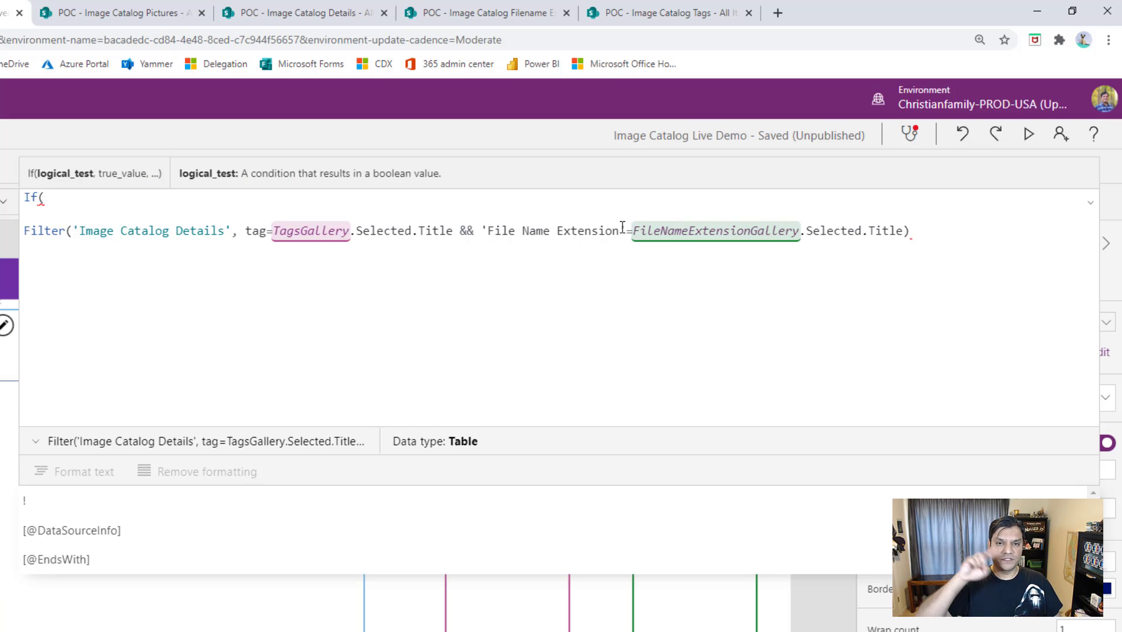
{"action": "type", "text": "Tag"}
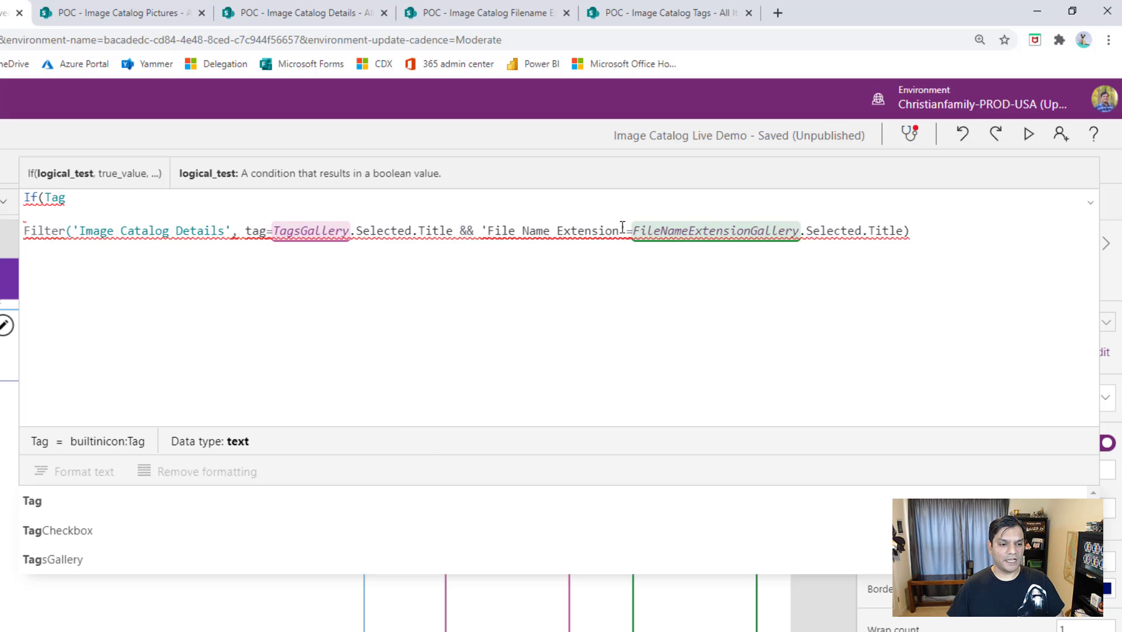
{"action": "type", "text": "Checkbox"}
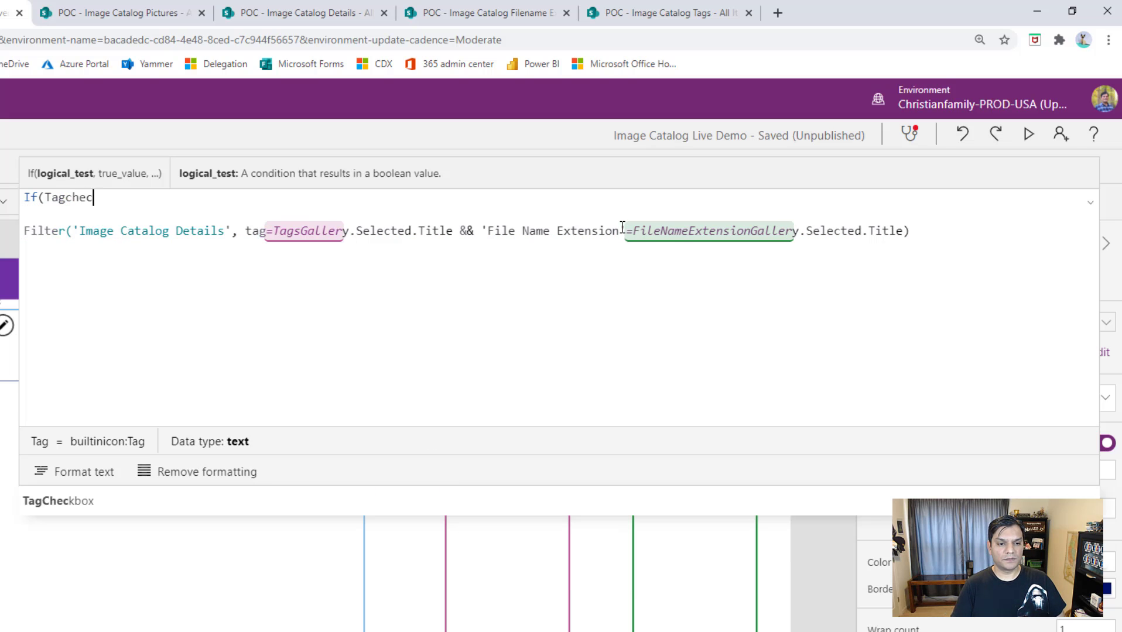
{"action": "type", "text": ".Value"}
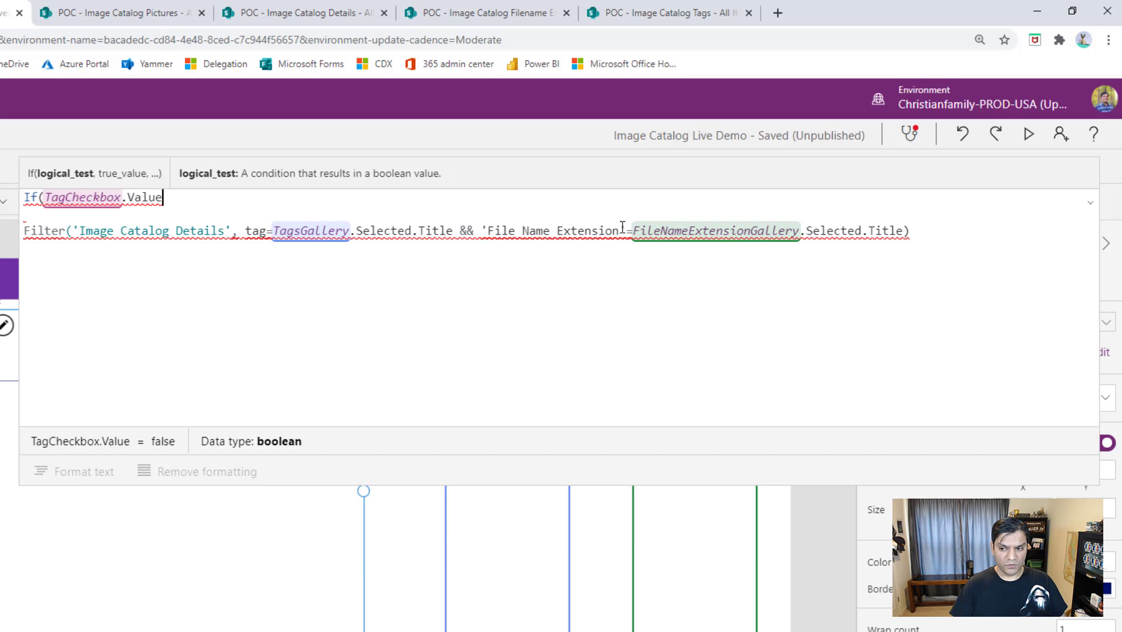
{"action": "type", "text": ",true"}
{"action": "key", "text": "BackSpace"}
{"action": "key", "text": "BackSpace"}
{"action": "key", "text": "BackSpace"}
{"action": "key", "text": "BackSpace"}
{"action": "key", "text": "BackSpace"}
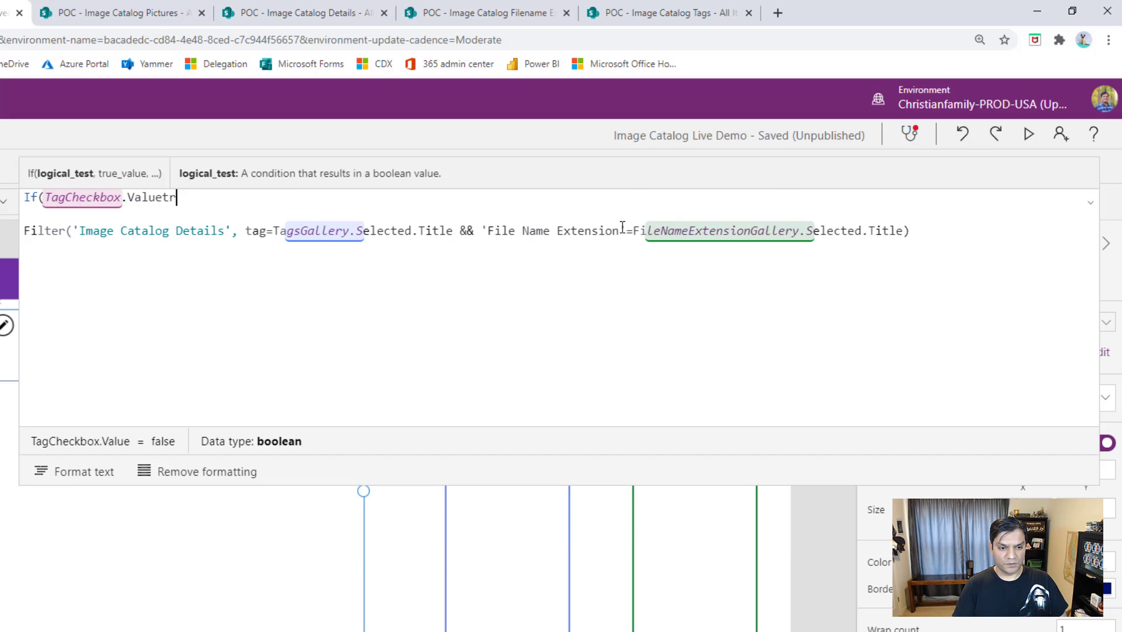
{"action": "type", "text": "=true "}
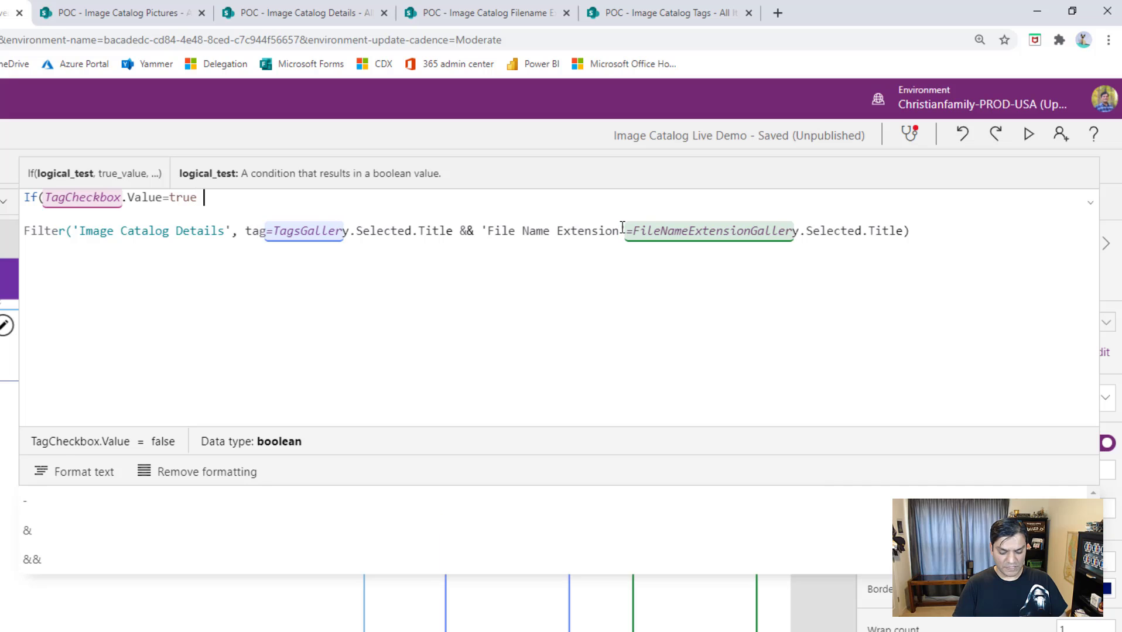
Step: Extend the If condition with && ExtensionCheckbox.Value=false and end it with a comma
{"action": "type", "text": "&&"}
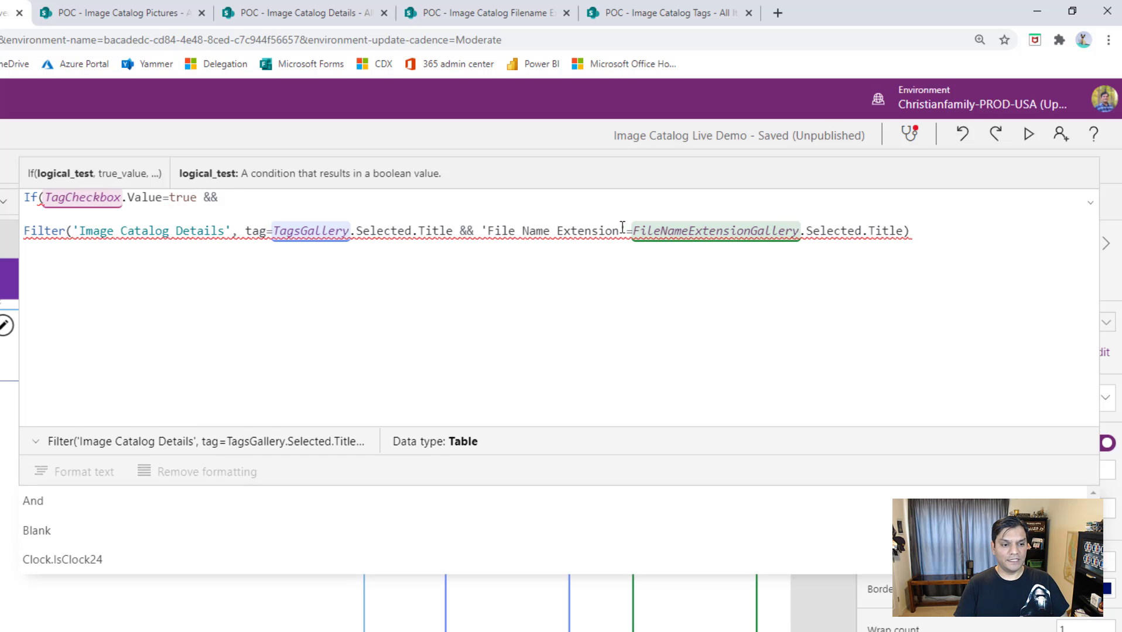
{"action": "type", "text": " extensionche"}
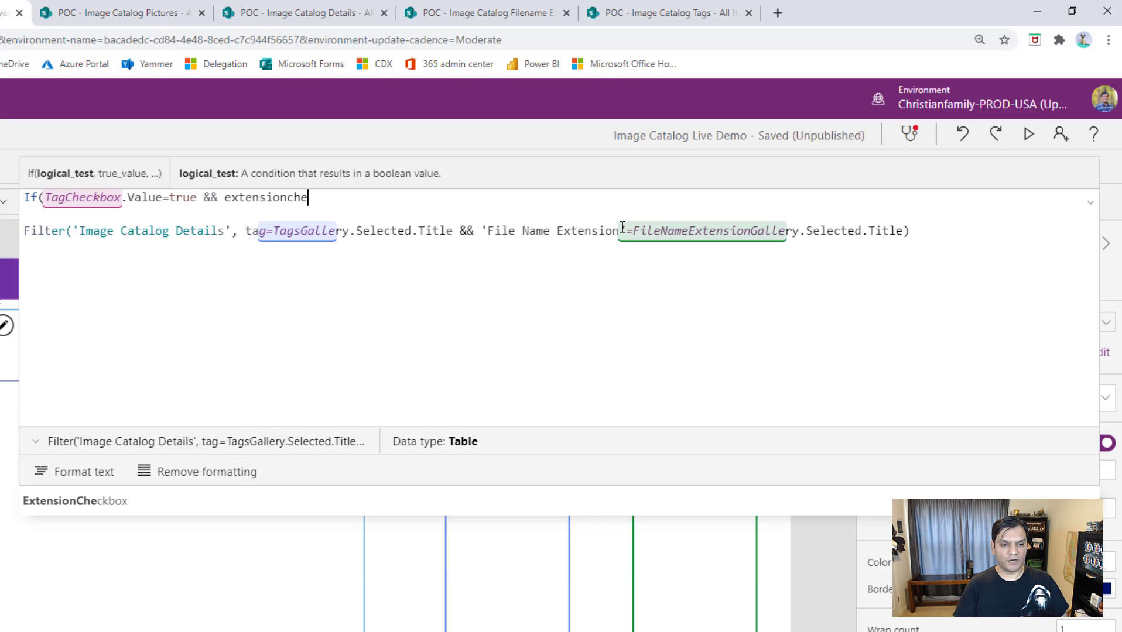
{"action": "key", "text": "Tab"}
{"action": "type", "text": ".Value"}
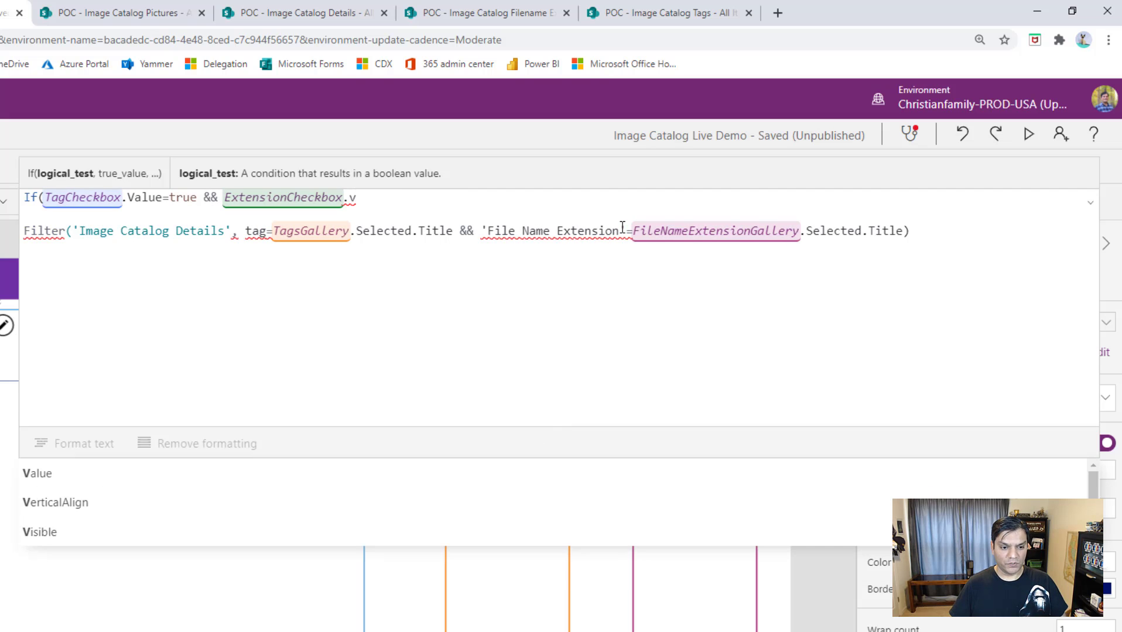
{"action": "key", "text": "Down"}
{"action": "key", "text": "Tab"}
{"action": "type", "text": "=false,"}
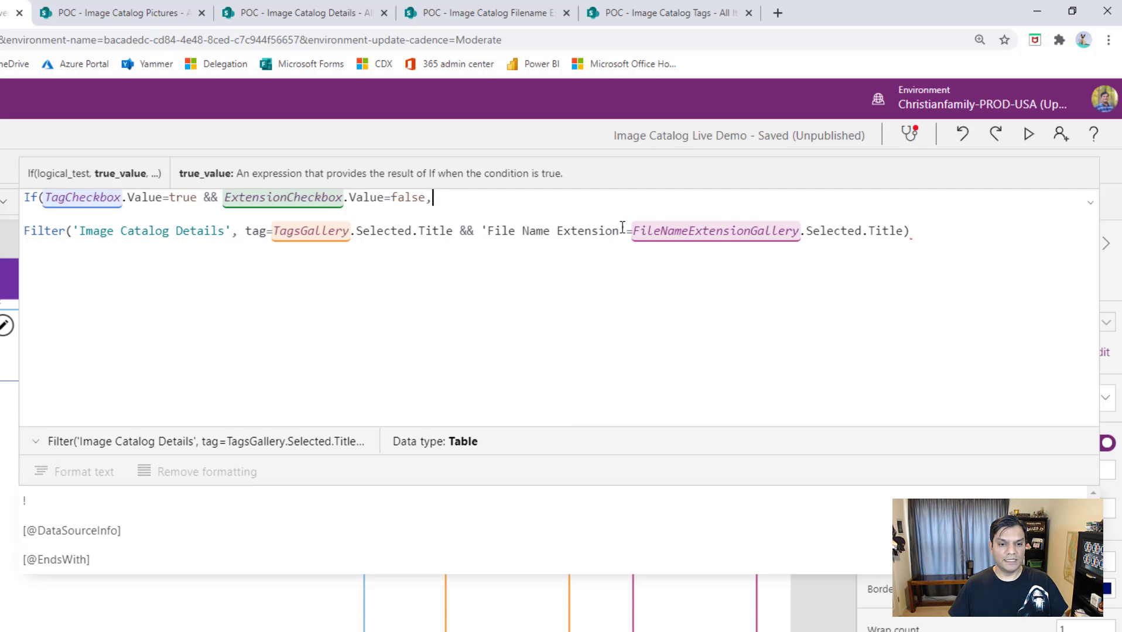
{"action": "key", "text": "Down"}
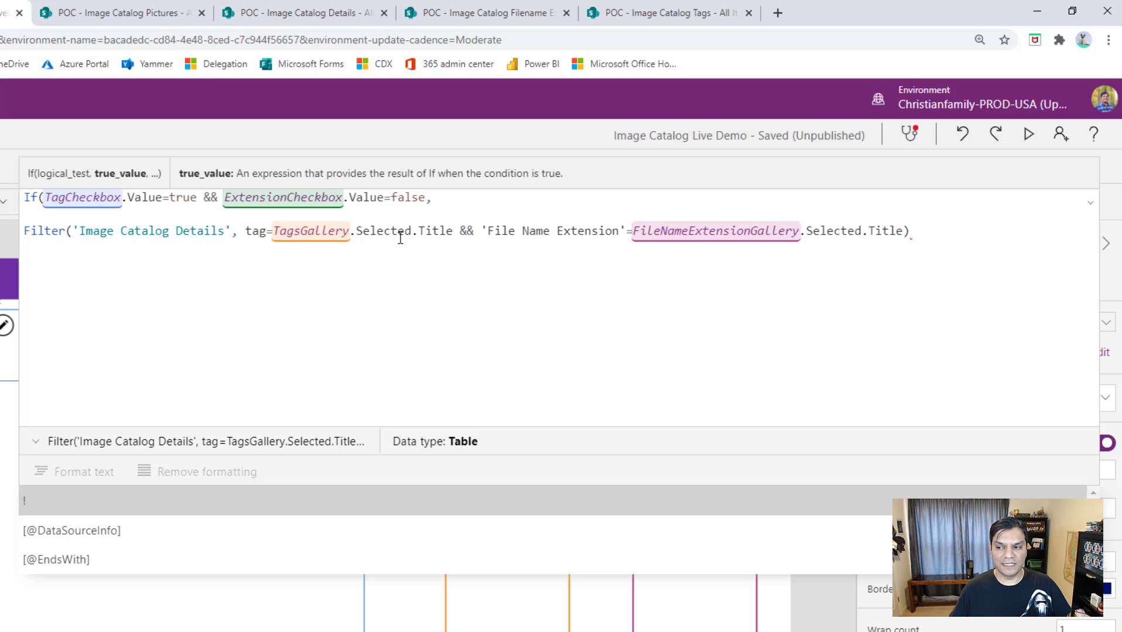
Step: Replace the existing Filter expression with a new Filter on 'Image Catalog Details' as the true value of the If function
{"action": "left_click", "coordinate": [462, 233]}
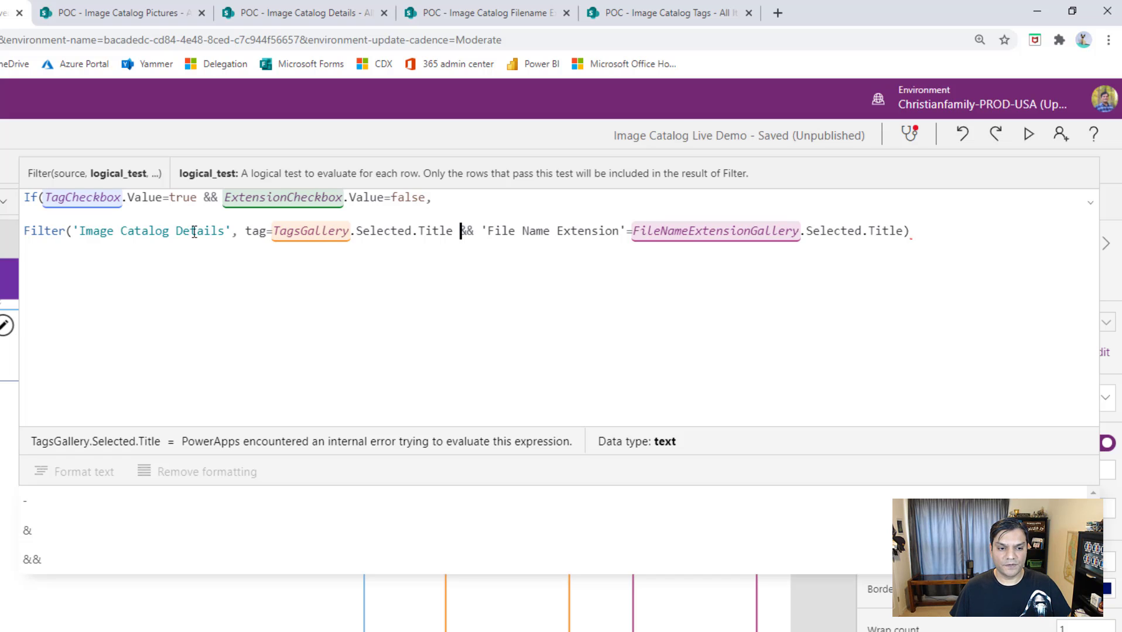
{"action": "left_click", "coordinate": [458, 233]}
{"action": "key", "text": "Home"}
{"action": "key", "text": "shift+End"}
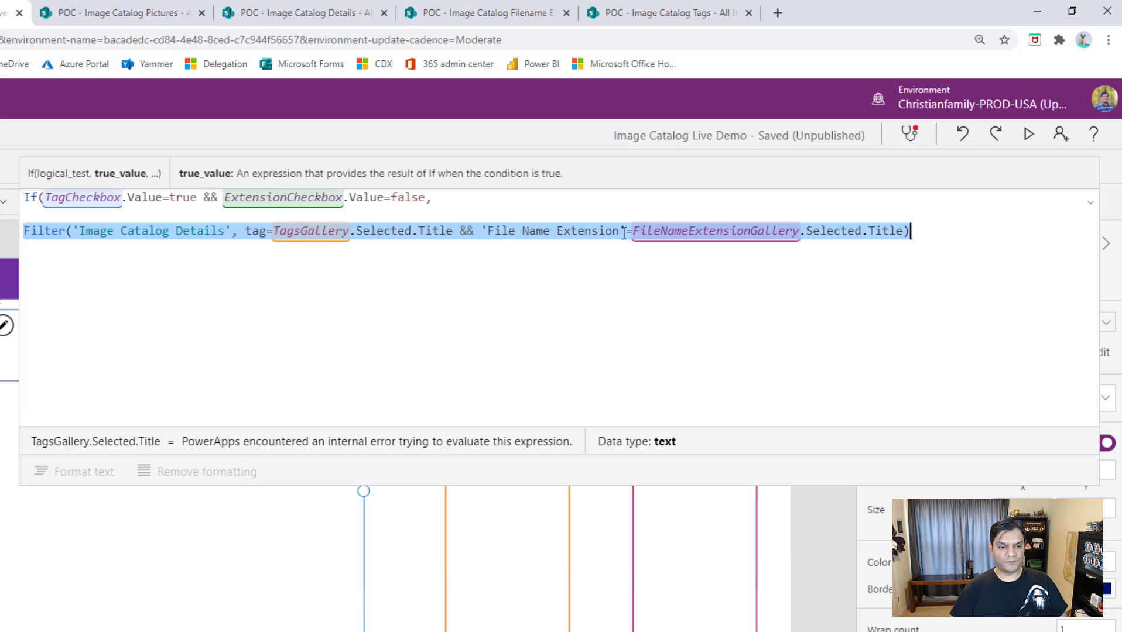
{"action": "key", "text": "Delete"}
{"action": "type", "text": "F"}
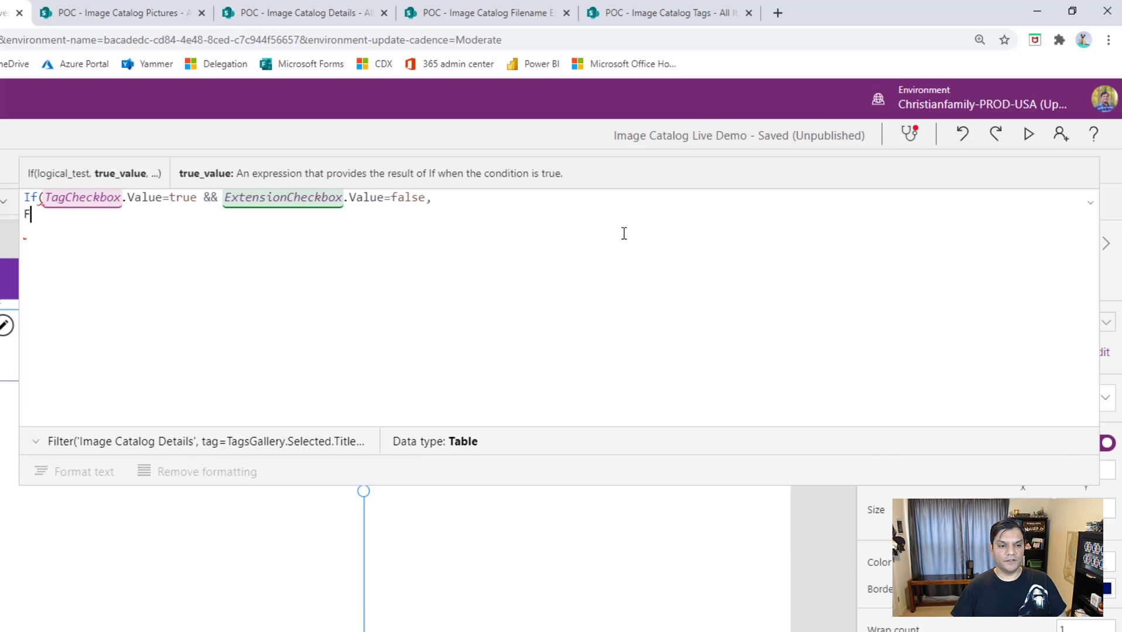
{"action": "type", "text": "ilter(image"}
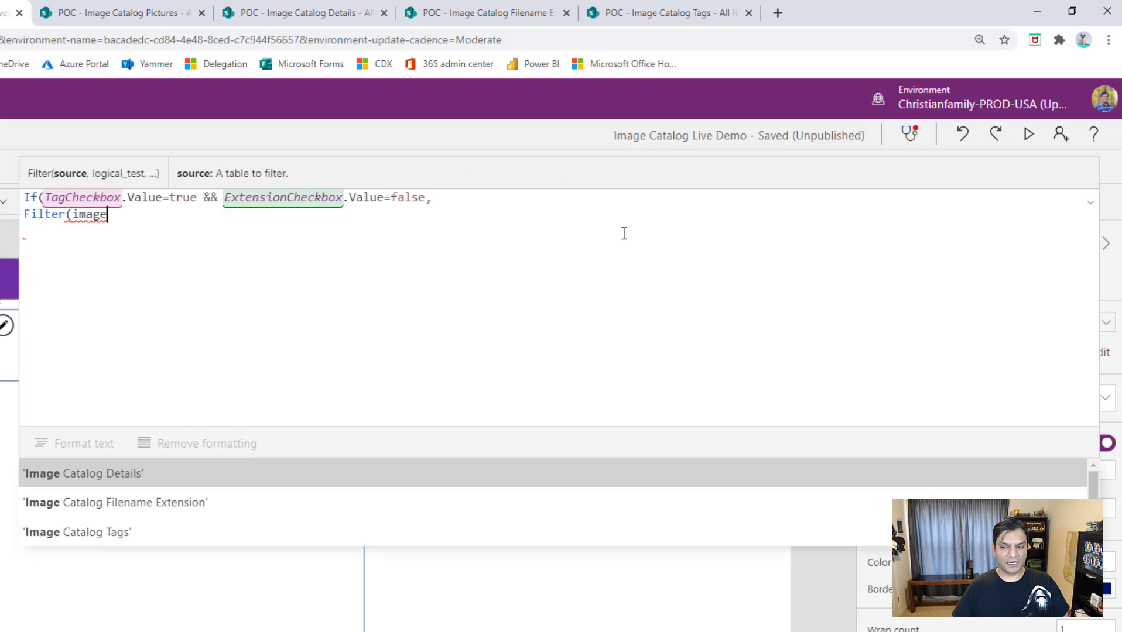
{"action": "key", "text": "Tab"}
Step: Add IsBlank(TagsGallery.Selected.Title as the first condition of the new Filter function
{"action": "type", "text": ", is"}
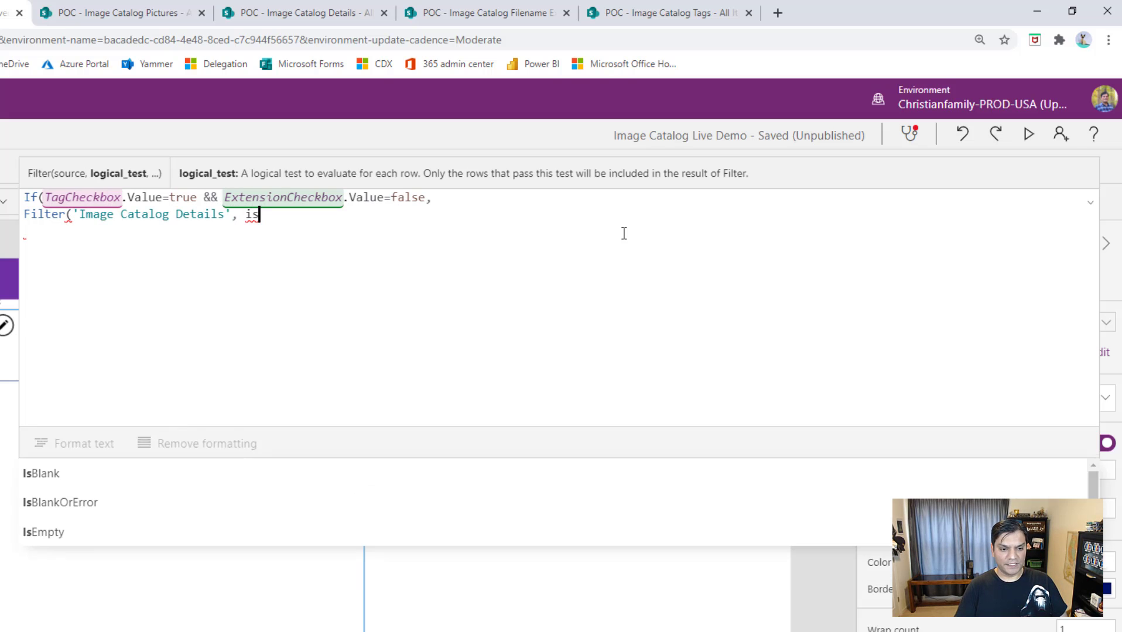
{"action": "key", "text": "Tab"}
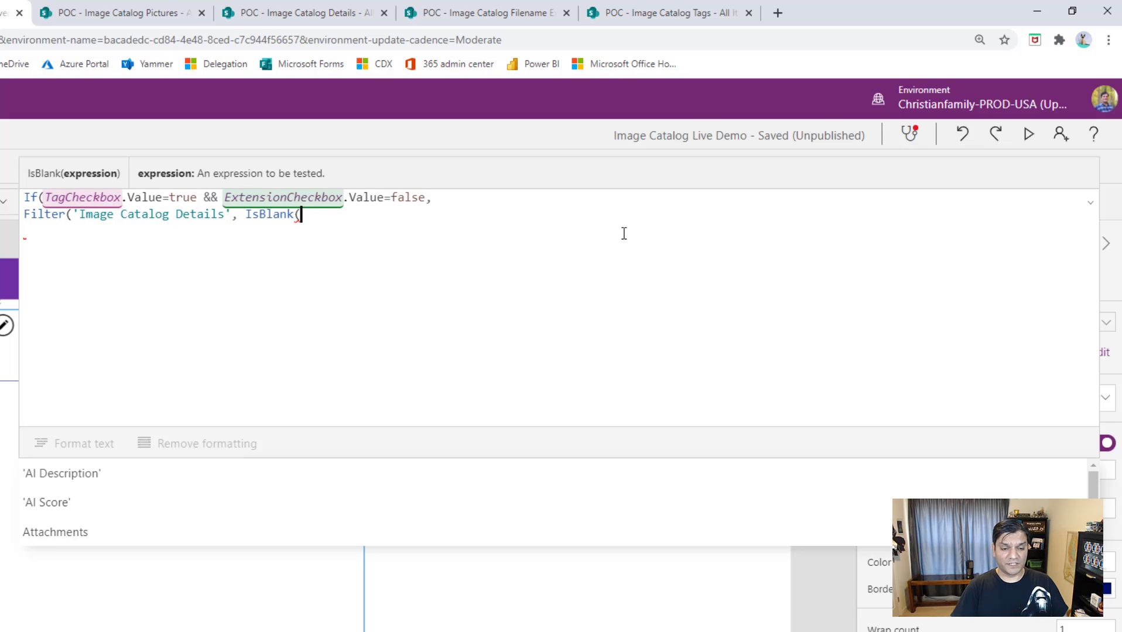
{"action": "type", "text": "ta"}
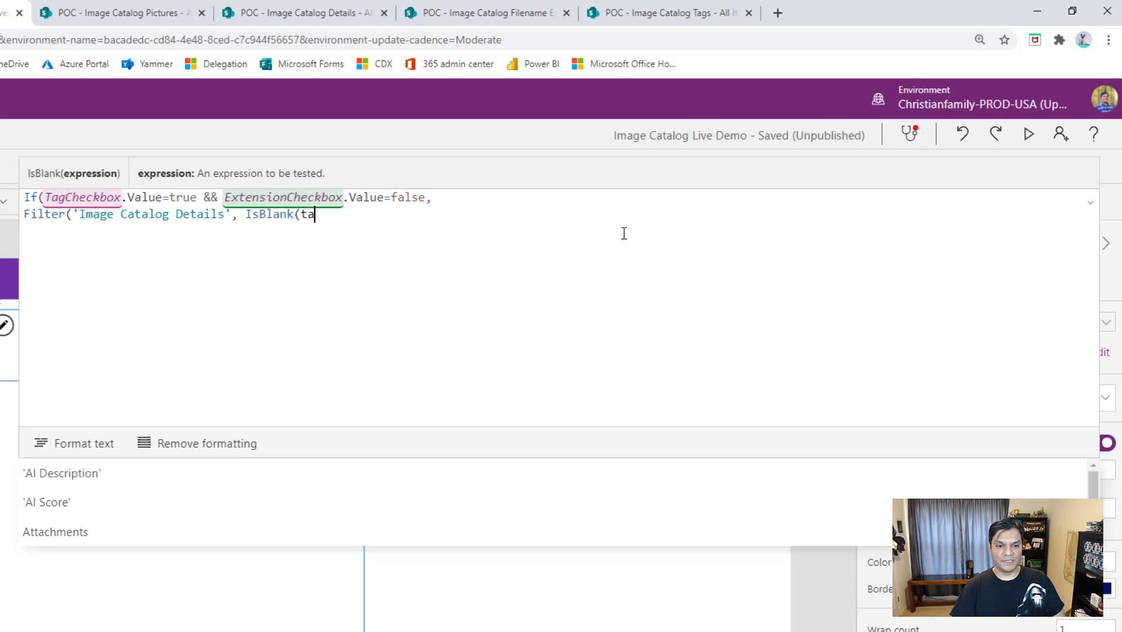
{"action": "type", "text": "gs"}
{"action": "key", "text": "Tab"}
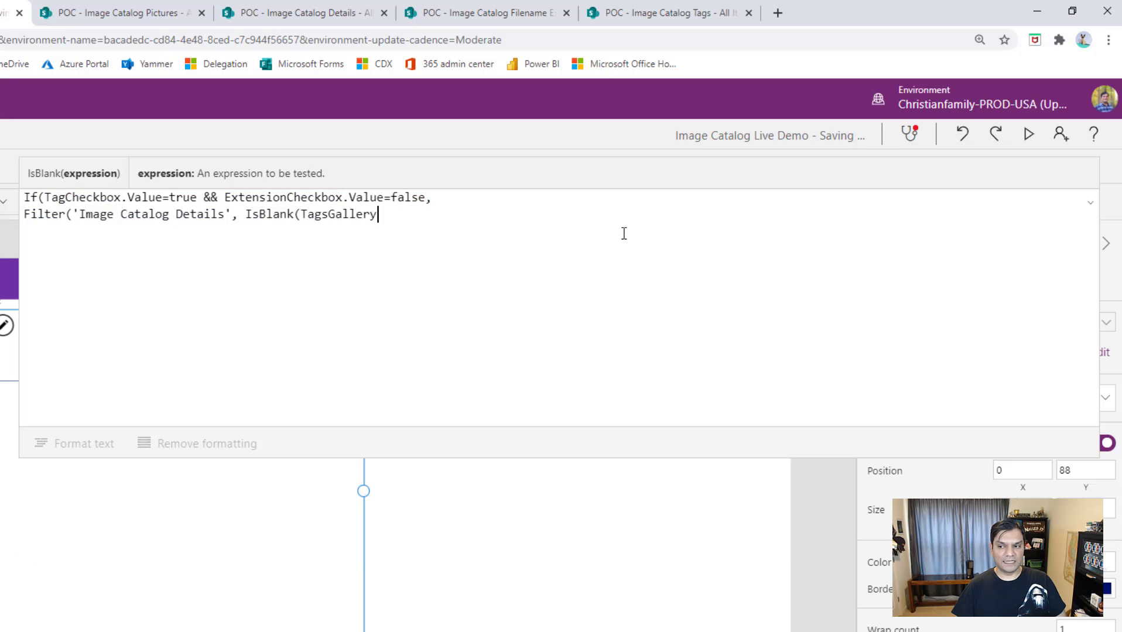
{"action": "type", "text": ".se"}
{"action": "key", "text": "Tab"}
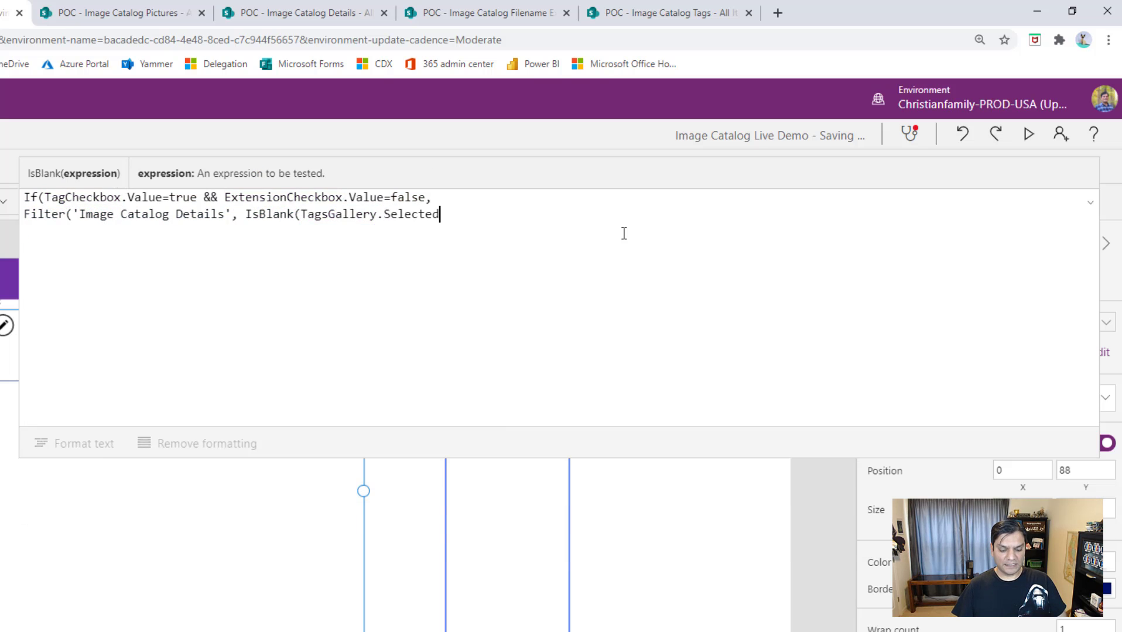
{"action": "type", "text": ".t"}
{"action": "key", "text": "Down"}
{"action": "key", "text": "Tab"}
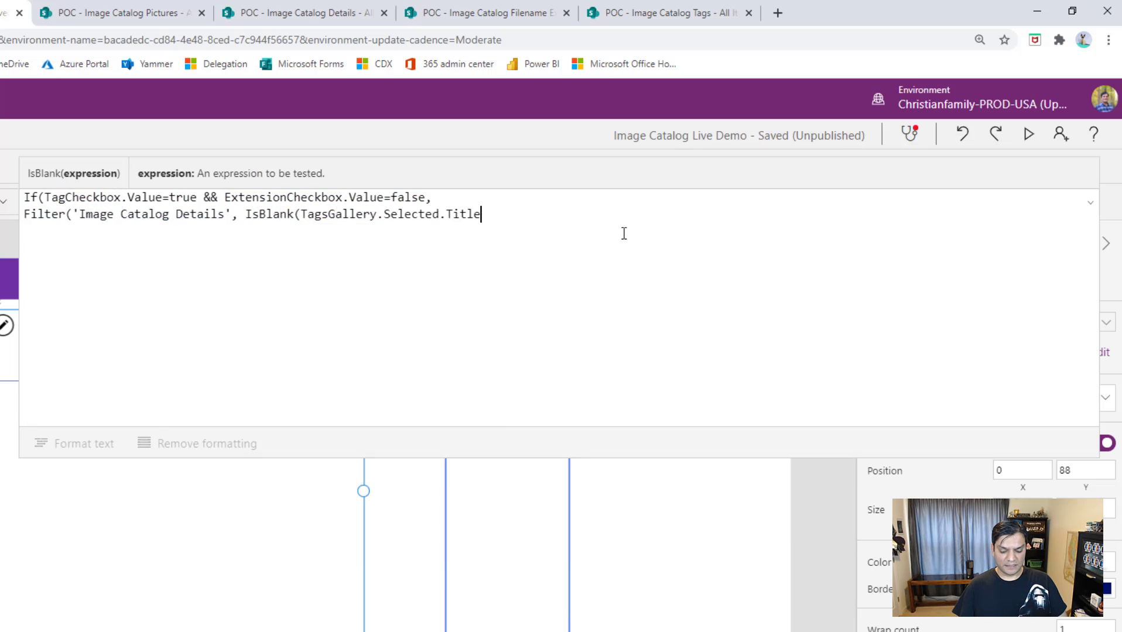
Step: Close the IsBlank test and add || IsEmpty(TagsGallery.AllItems) || to the Filter condition
{"action": "type", "text": ") || is"}
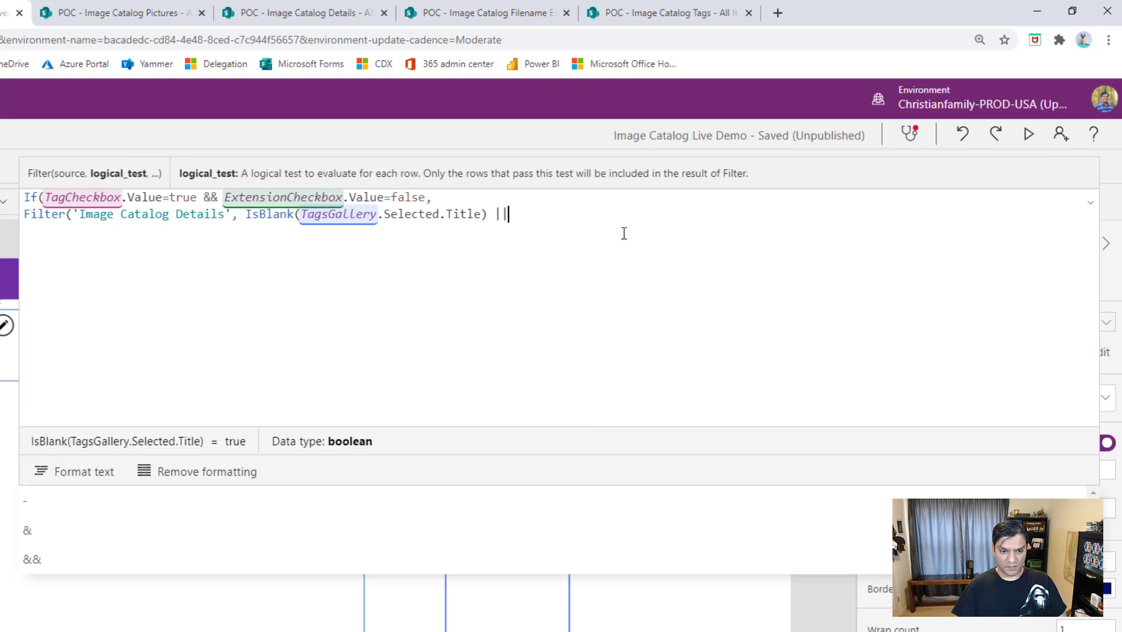
{"action": "key", "text": "Down"}
{"action": "key", "text": "Down"}
{"action": "key", "text": "Down"}
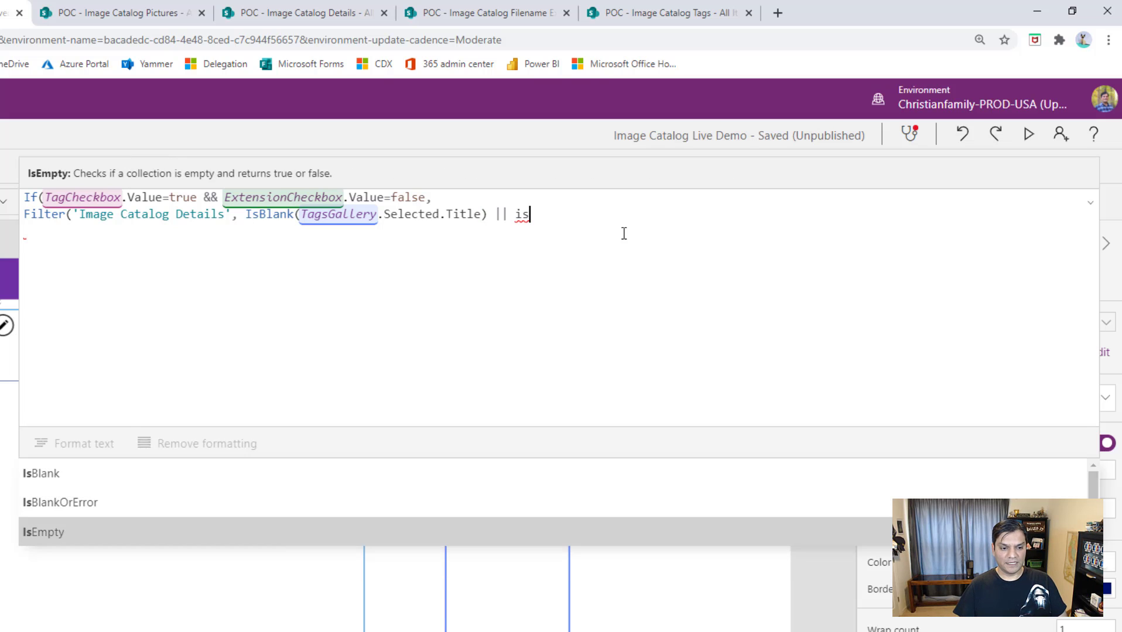
{"action": "key", "text": "Tab"}
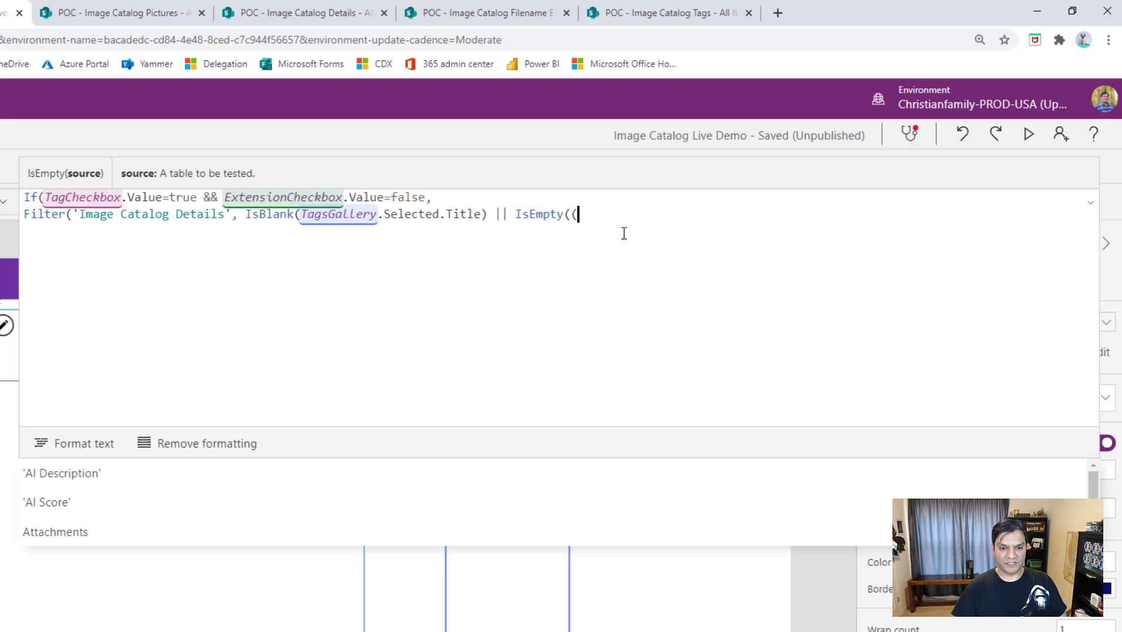
{"action": "type", "text": "Tags"}
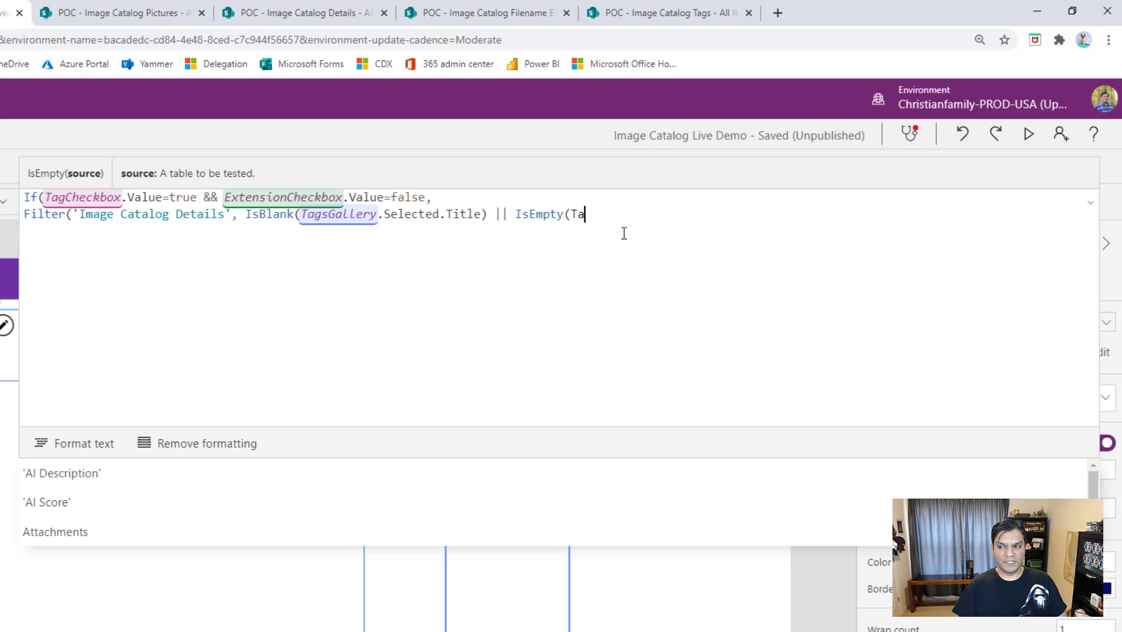
{"action": "key", "text": "Down"}
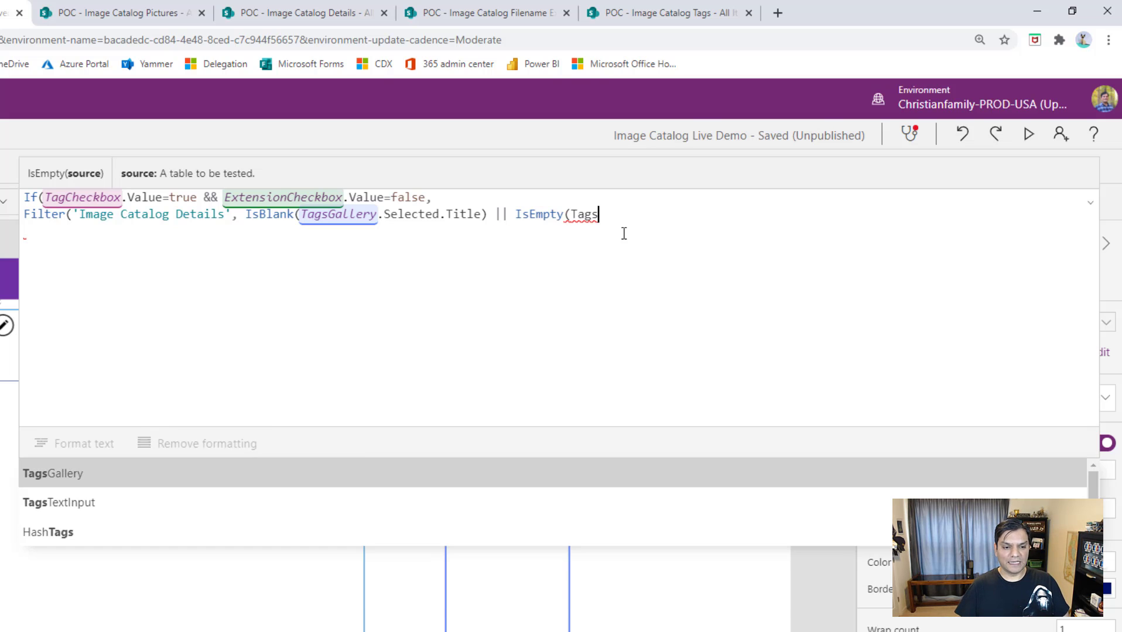
{"action": "key", "text": "Tab"}
{"action": "type", "text": ".all"}
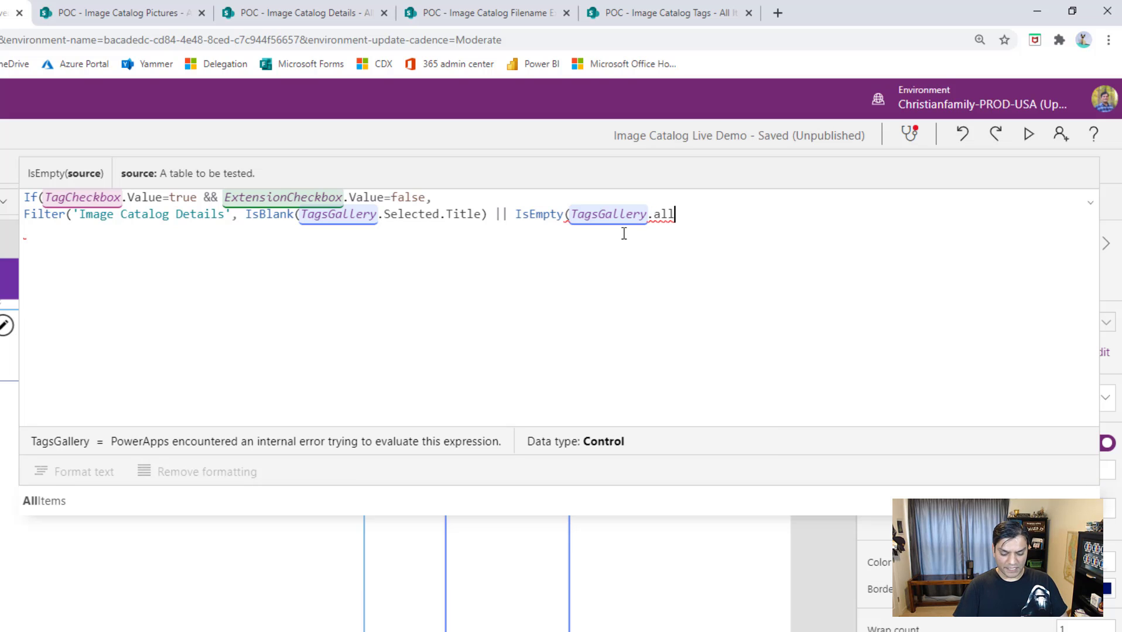
{"action": "key", "text": "Tab"}
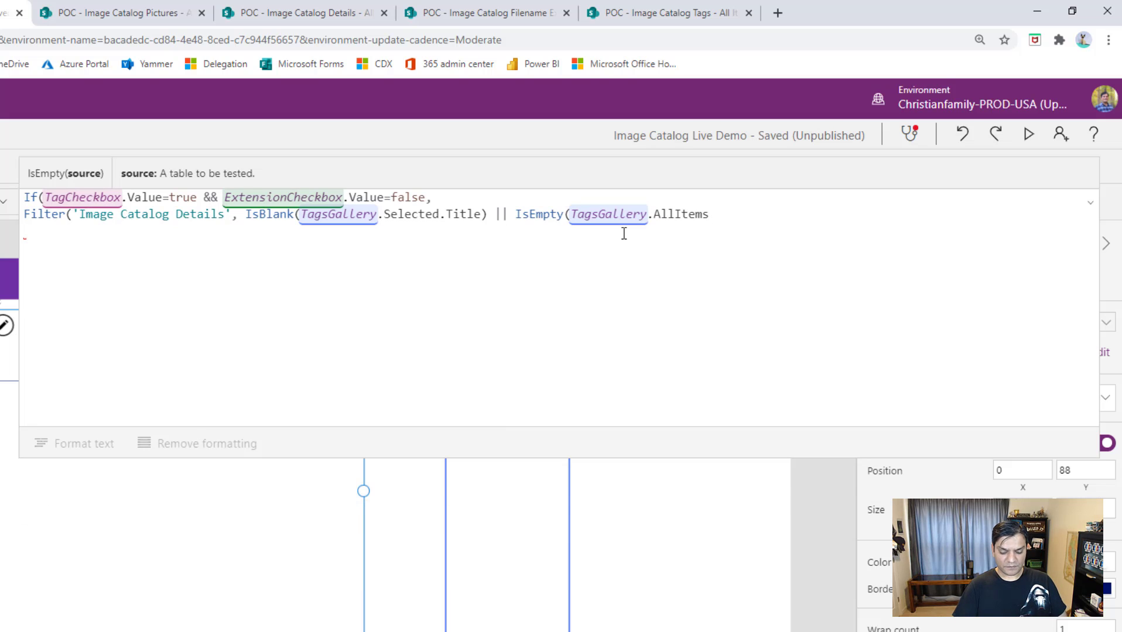
{"action": "type", "text": ") ||"}
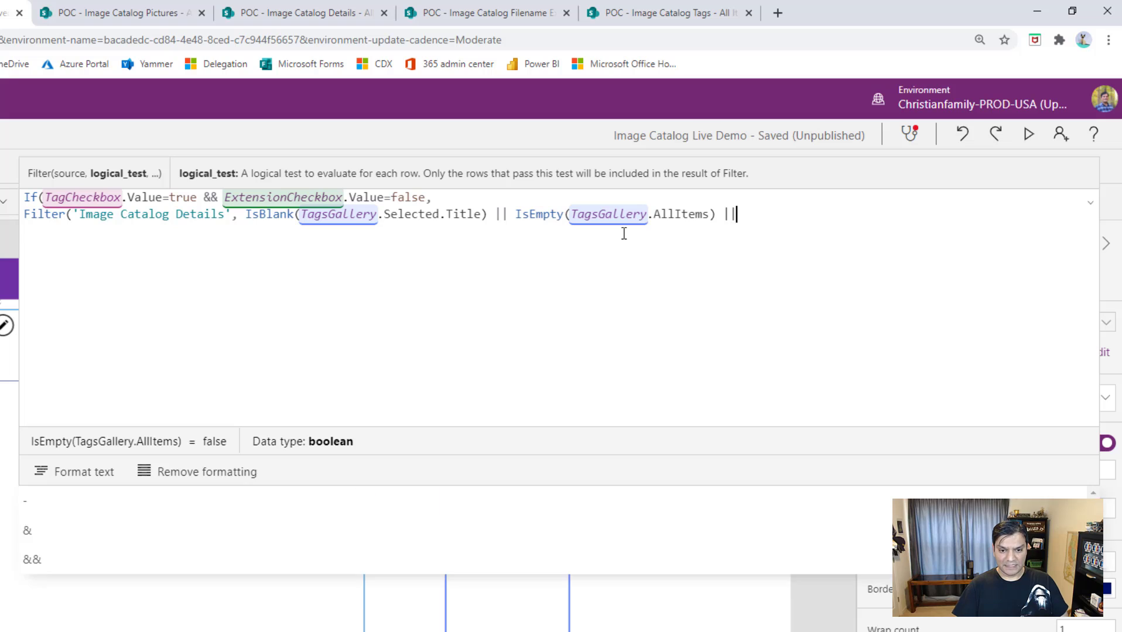
Step: Finish the Filter with Tag=TagsGallery.Selected.Title, close it, and add a comma and a new line for the next If condition
{"action": "type", "text": " Tag"}
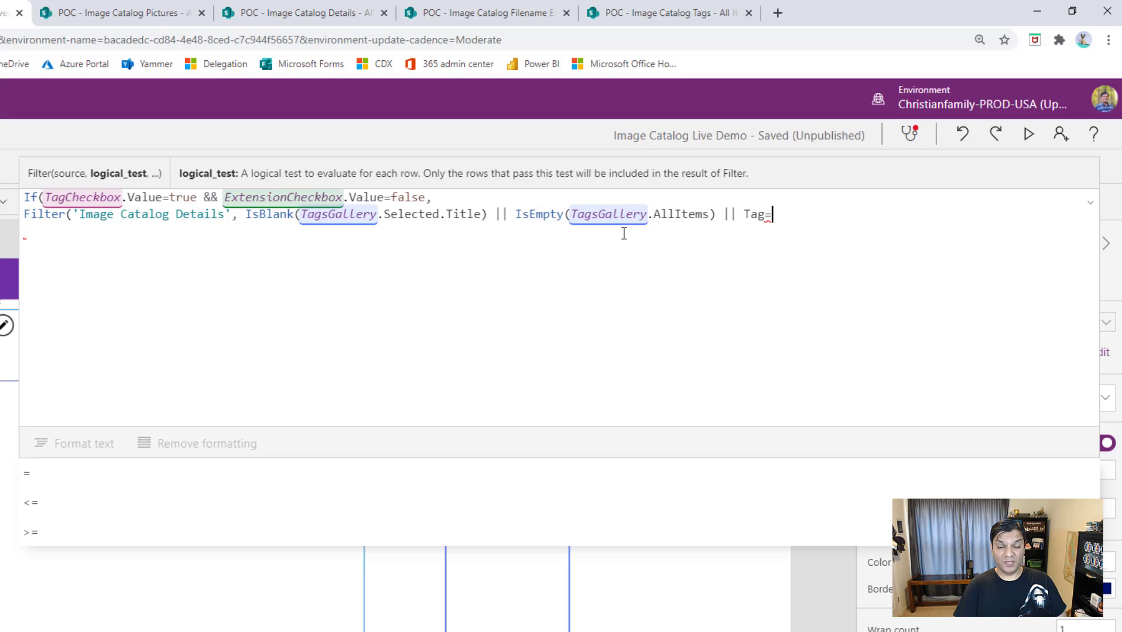
{"action": "type", "text": "=Tag"}
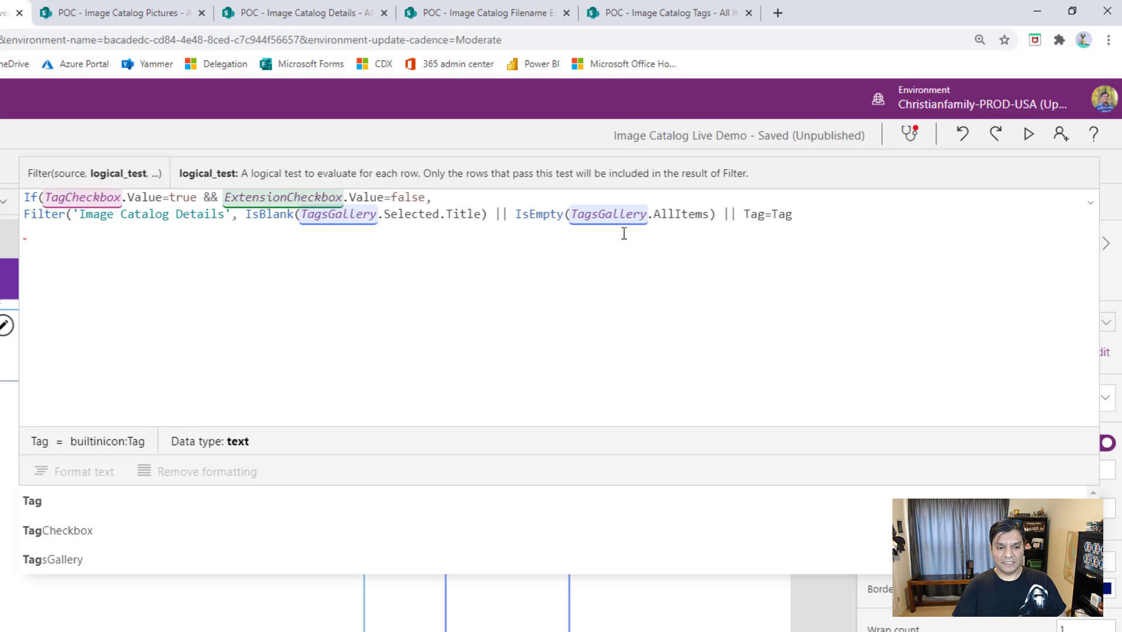
{"action": "type", "text": "sGallery.se"}
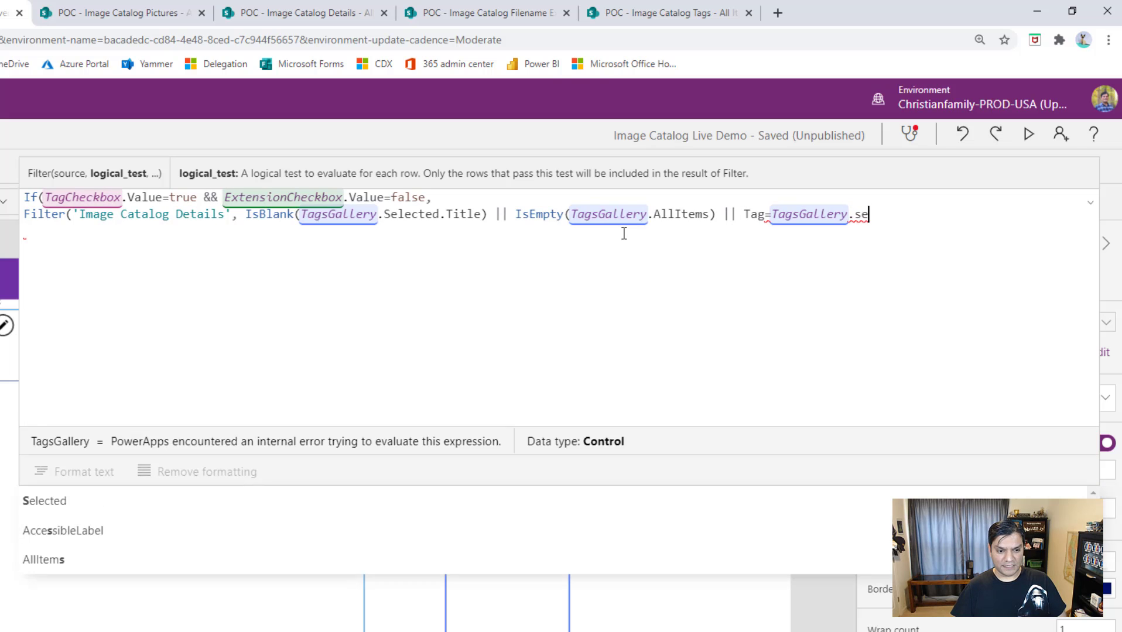
{"action": "key", "text": "Tab"}
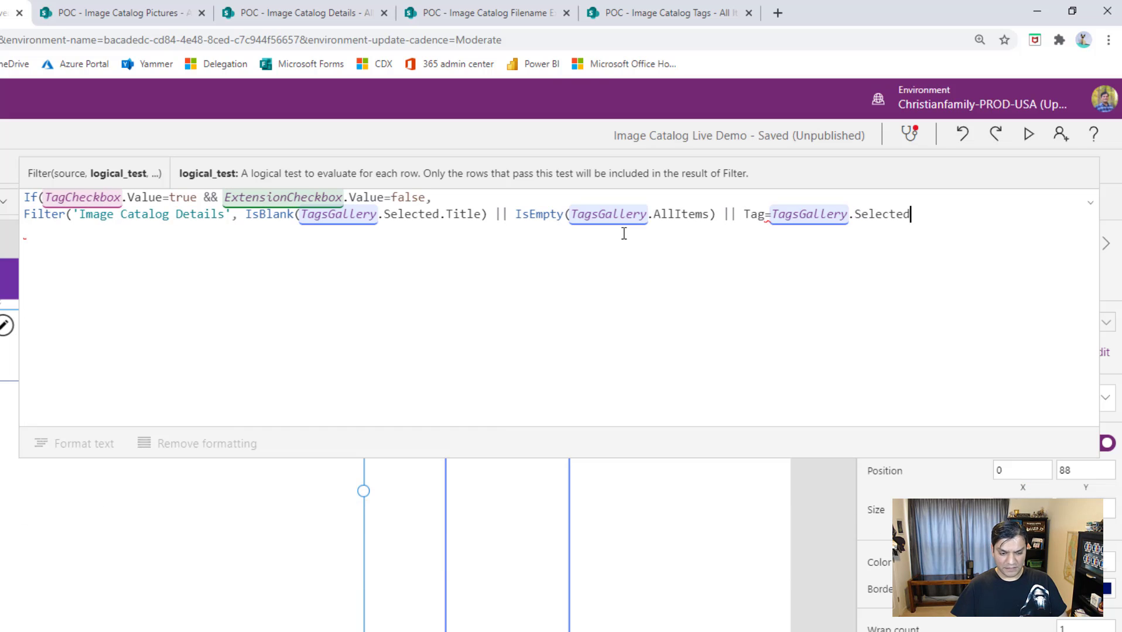
{"action": "type", "text": ".T"}
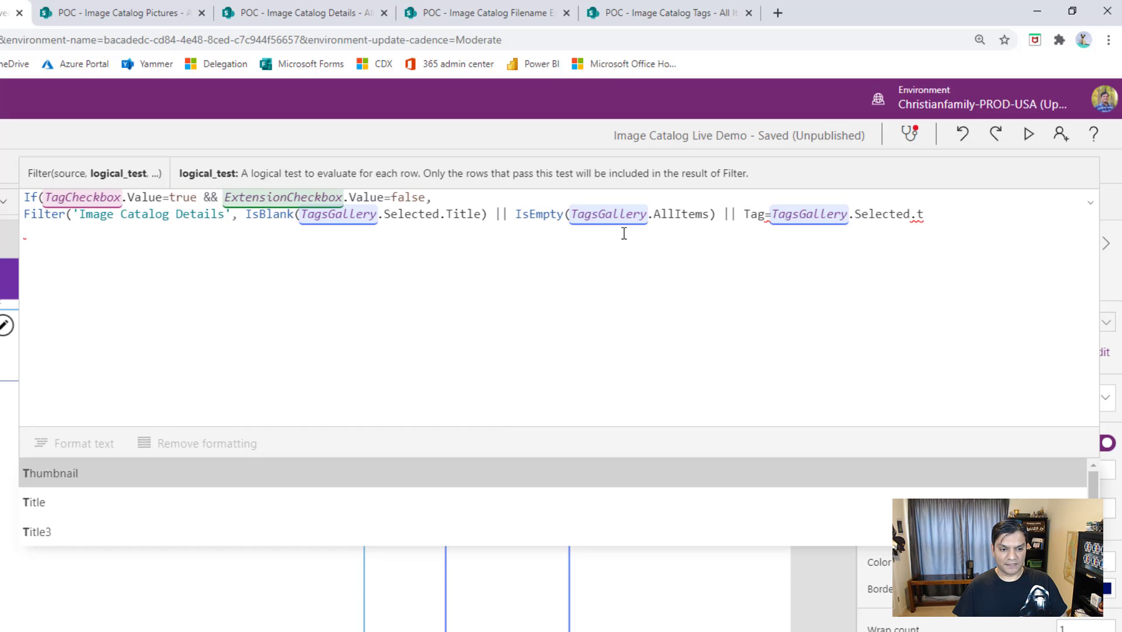
{"action": "type", "text": "itle)"}
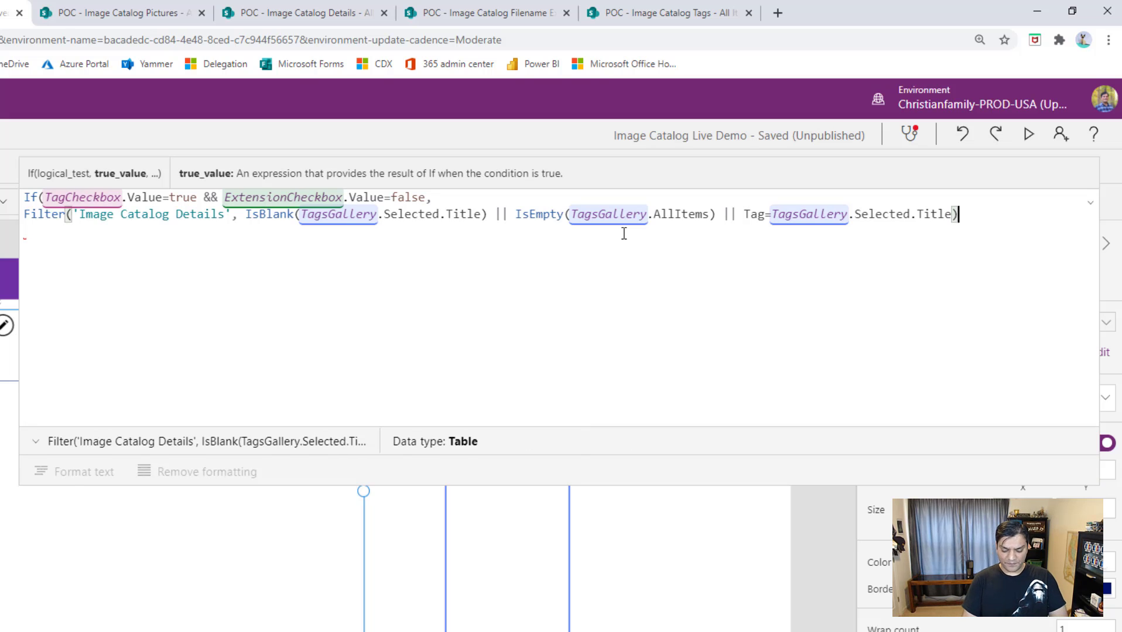
{"action": "type", "text": ","}
{"action": "key", "text": "Return"}
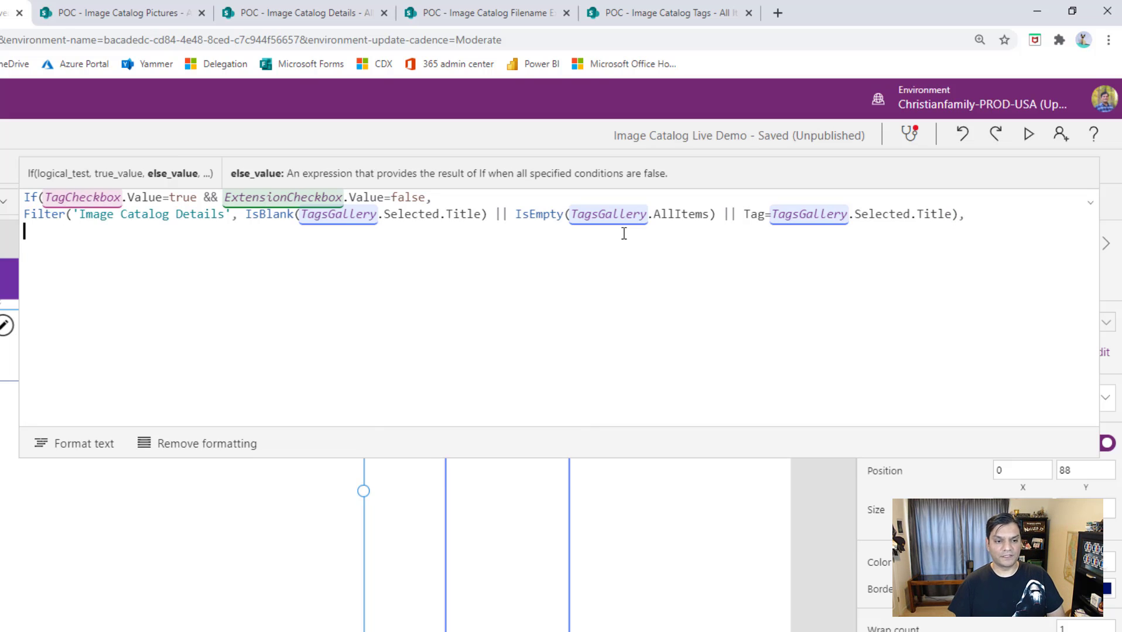
Step: Break the line after the opening If( so the first checkbox condition sits on its own line
{"action": "key", "text": "Up"}
{"action": "key", "text": "Up"}
{"action": "key", "text": "Right"}
{"action": "key", "text": "Right"}
{"action": "key", "text": "Right"}
{"action": "key", "text": "Return"}
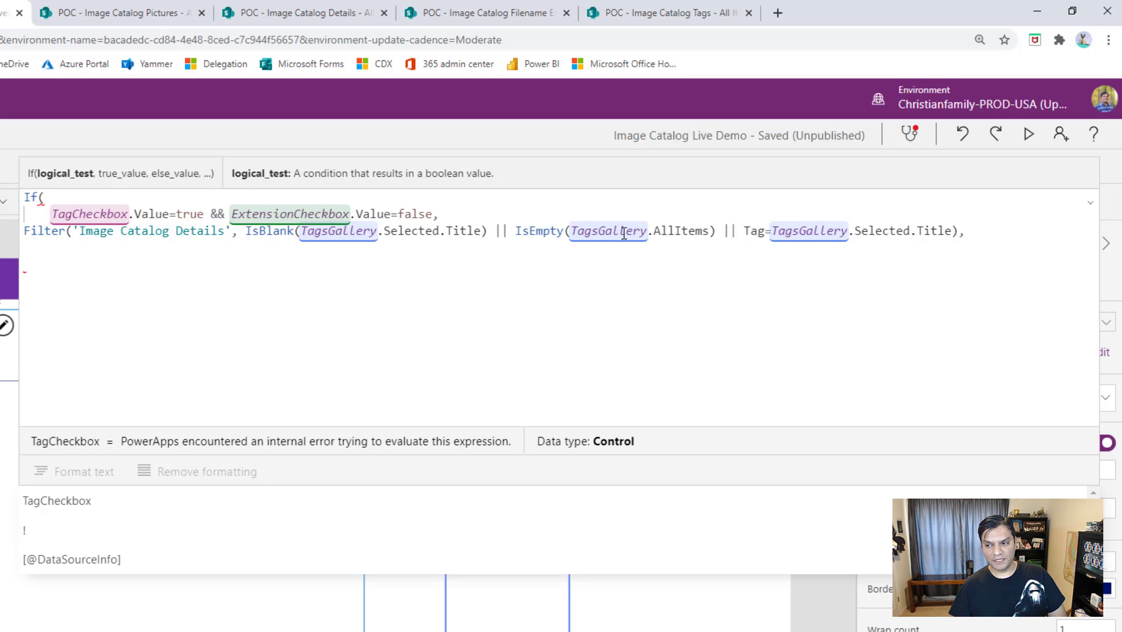
Step: Duplicate the TagCheckbox and ExtensionCheckbox condition onto the line below the first Filter as the second If condition
{"action": "key", "text": "shift+End"}
{"action": "key", "text": "ctrl+c"}
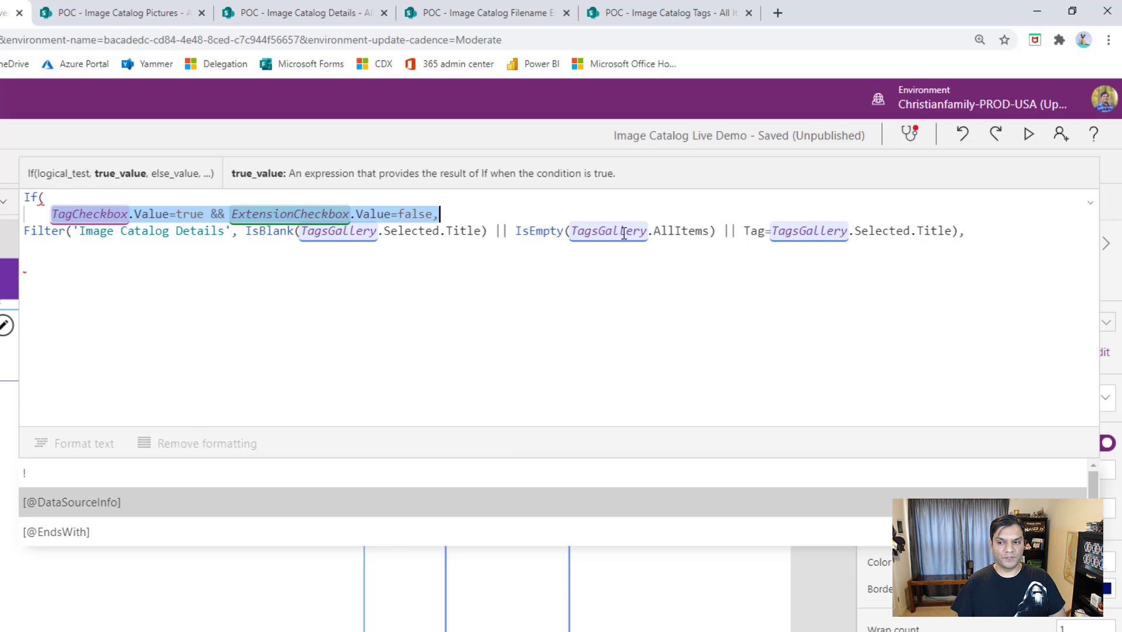
{"action": "left_click", "coordinate": [298, 248]}
{"action": "key", "text": "ctrl+v"}
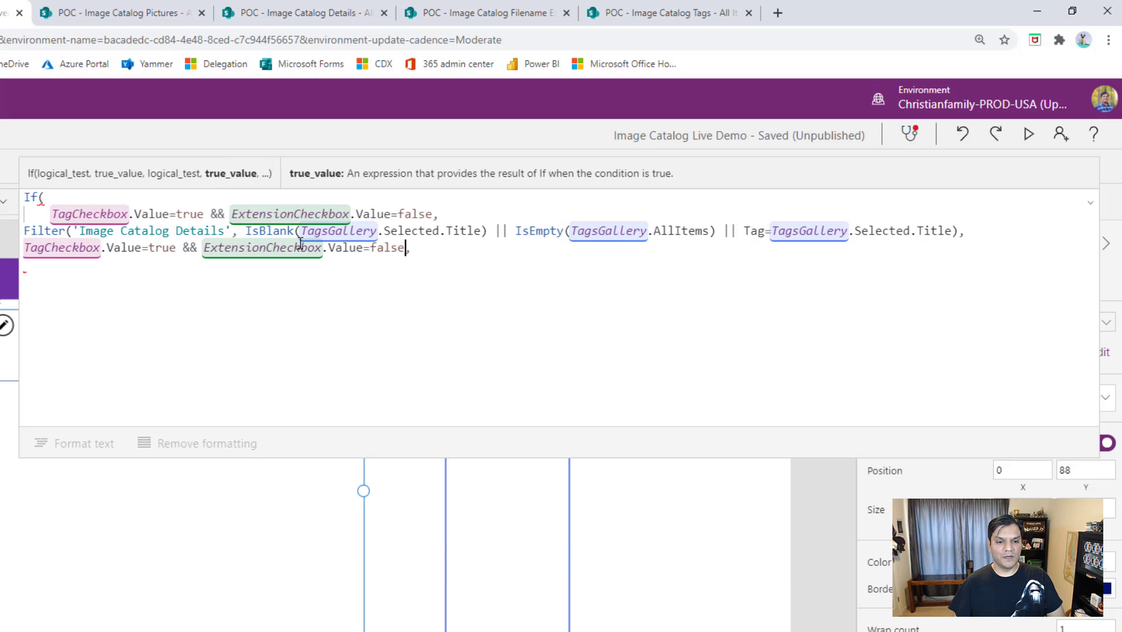
Step: Change the second condition's tag test to TagCheckbox.Value=false
{"action": "key", "text": "Left"}
{"action": "key", "text": "Left"}
{"action": "key", "text": "Left"}
{"action": "key", "text": "Left"}
{"action": "key", "text": "Left"}
{"action": "key", "text": "Left"}
{"action": "key", "text": "Left"}
{"action": "key", "text": "Left"}
{"action": "key", "text": "Left"}
{"action": "key", "text": "Left"}
{"action": "key", "text": "Left"}
{"action": "key", "text": "Left"}
{"action": "key", "text": "Left"}
{"action": "key", "text": "Left"}
{"action": "key", "text": "Left"}
{"action": "key", "text": "Left"}
{"action": "key", "text": "Left"}
{"action": "key", "text": "Left"}
{"action": "key", "text": "Left"}
{"action": "key", "text": "Left"}
{"action": "key", "text": "Left"}
{"action": "key", "text": "Left"}
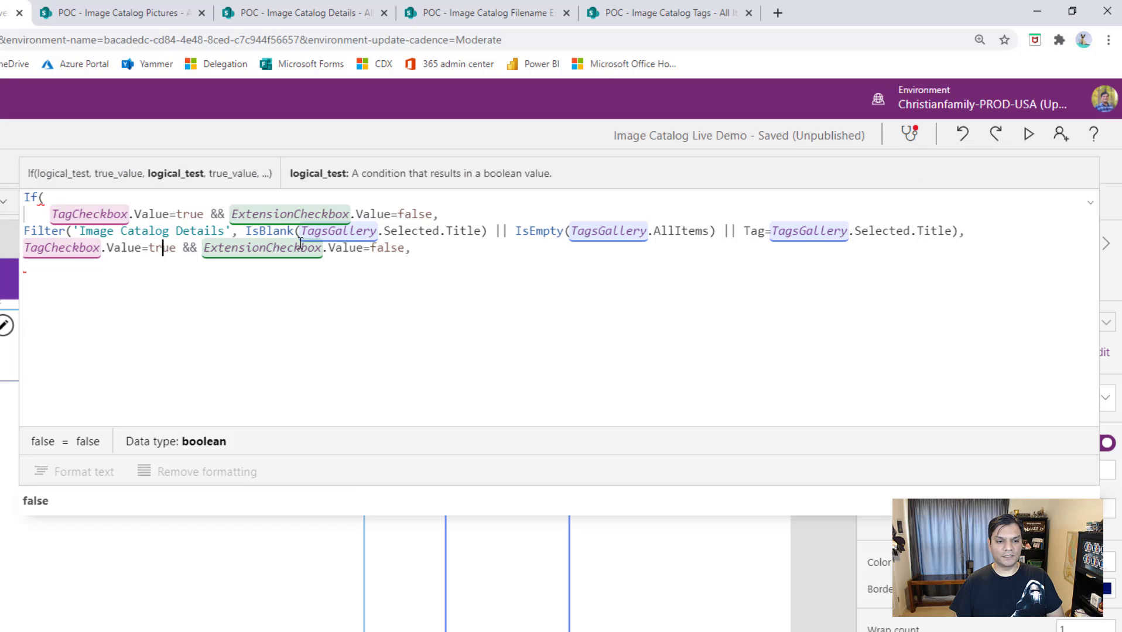
{"action": "key", "text": "Delete"}
{"action": "key", "text": "Delete"}
{"action": "key", "text": "Delete"}
{"action": "key", "text": "Delete"}
{"action": "type", "text": "false"}
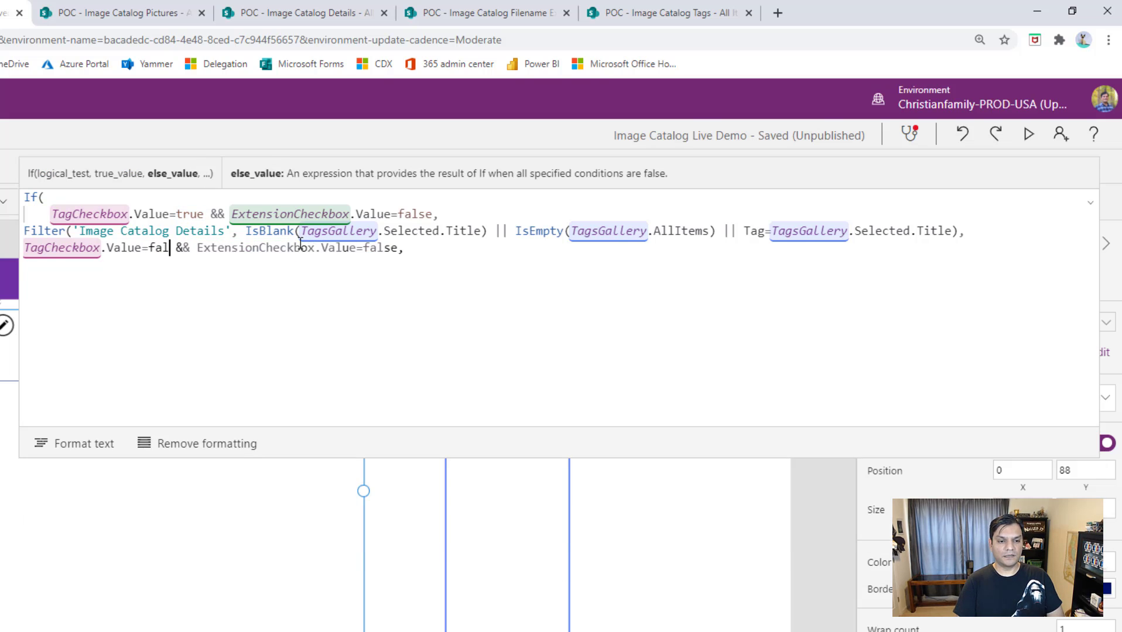
Step: Change the second condition's extension test to ExtensionCheckbox.Value=true, keeping the trailing comma
{"action": "key", "text": "End"}
{"action": "key", "text": "Left"}
{"action": "key", "text": "Left"}
{"action": "key", "text": "Left"}
{"action": "key", "text": "Left"}
{"action": "key", "text": "Left"}
{"action": "key", "text": "Left"}
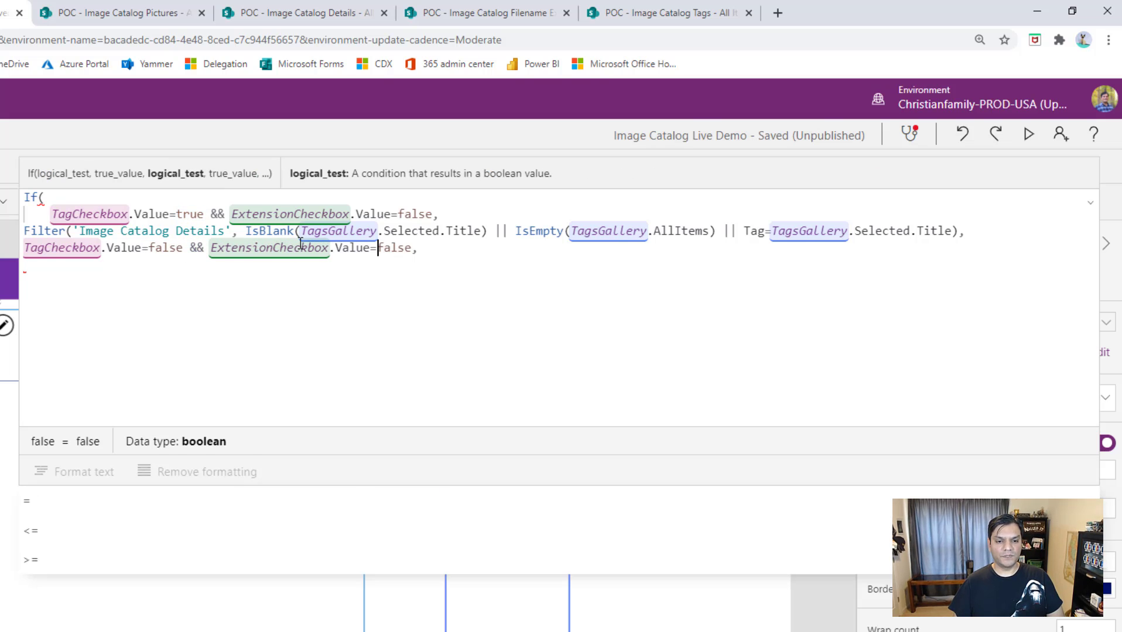
{"action": "key", "text": "Delete"}
{"action": "key", "text": "Delete"}
{"action": "key", "text": "Delete"}
{"action": "key", "text": "Delete"}
{"action": "type", "text": "true"}
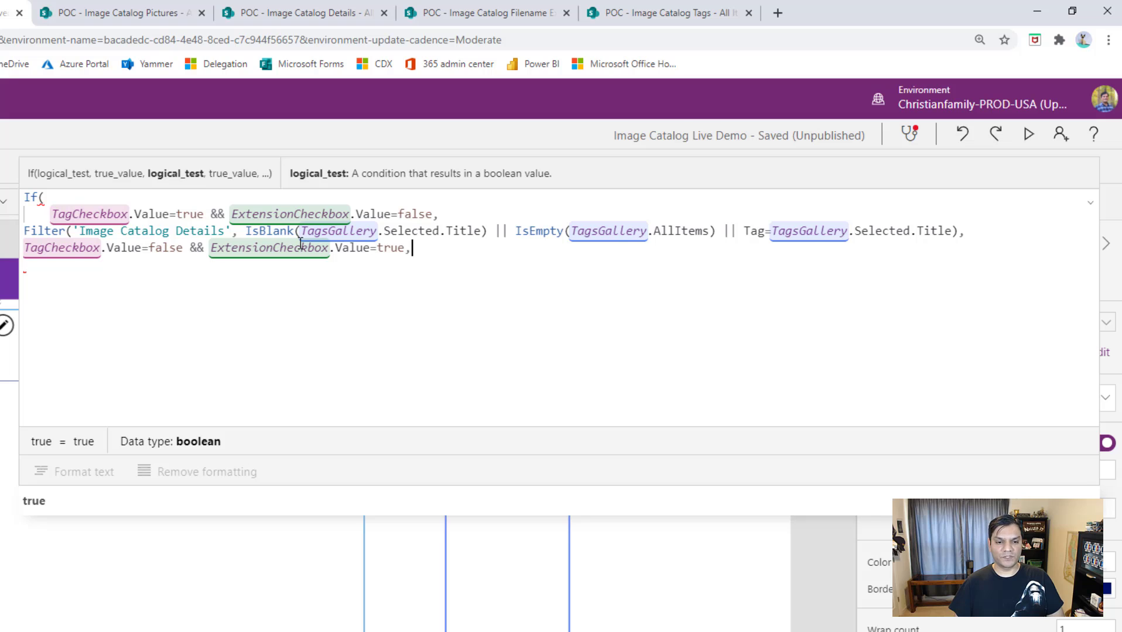
Step: Start a Filter on 'Image Catalog Details' on a new line as the second condition's result
{"action": "key", "text": "shift+Return"}
{"action": "type", "text": "Filter"}
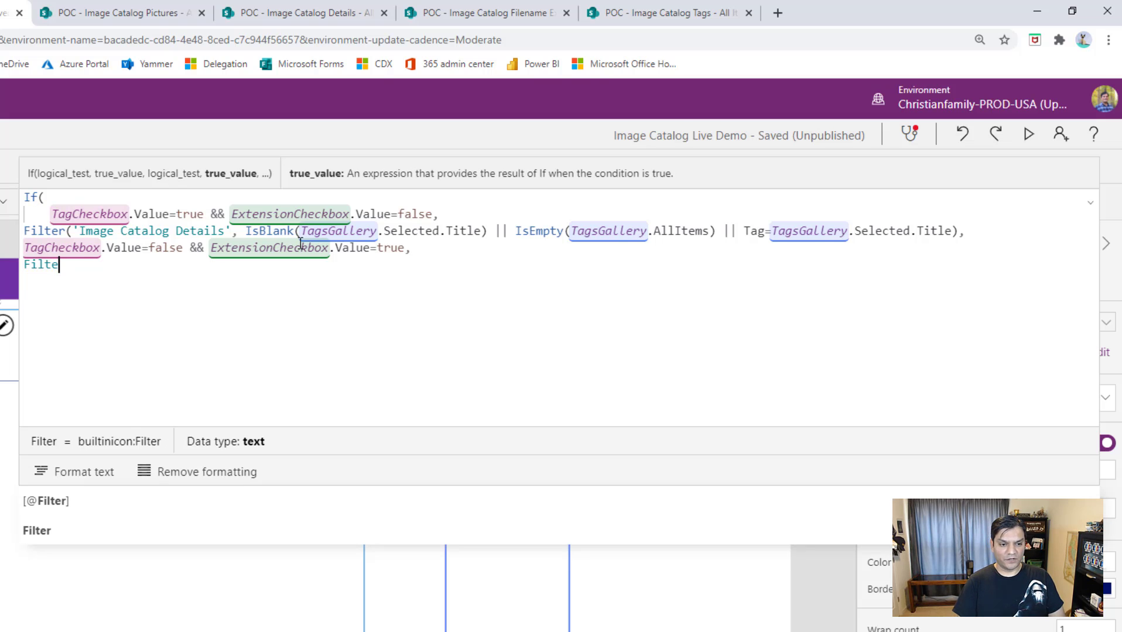
{"action": "key", "text": "BackSpace"}
{"action": "type", "text": "r(image"}
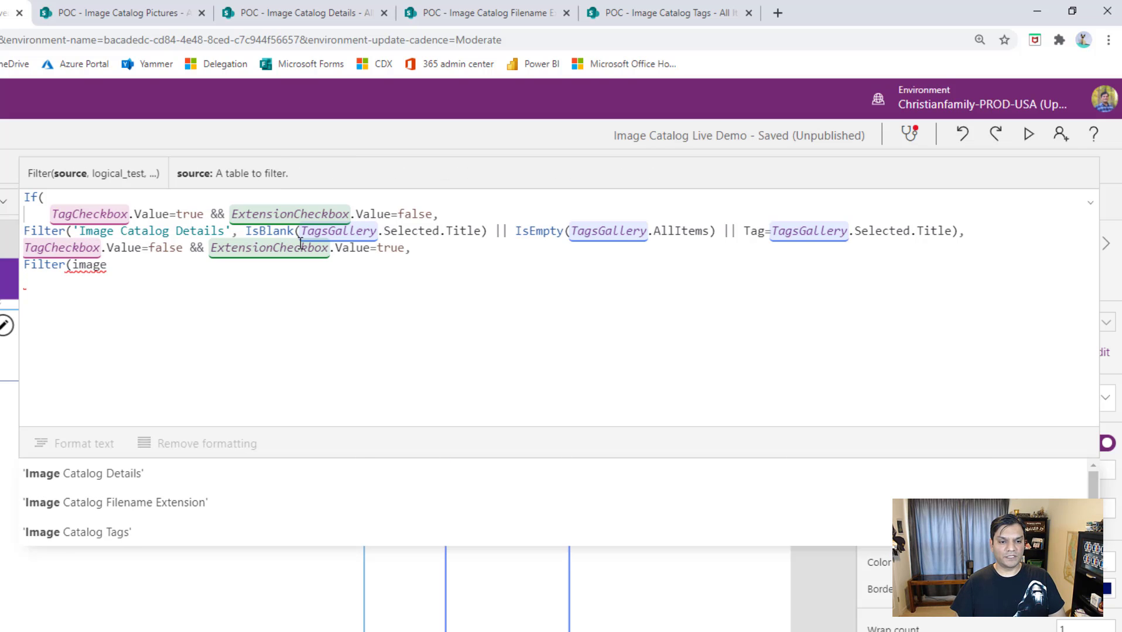
{"action": "key", "text": "Down"}
{"action": "key", "text": "Tab"}
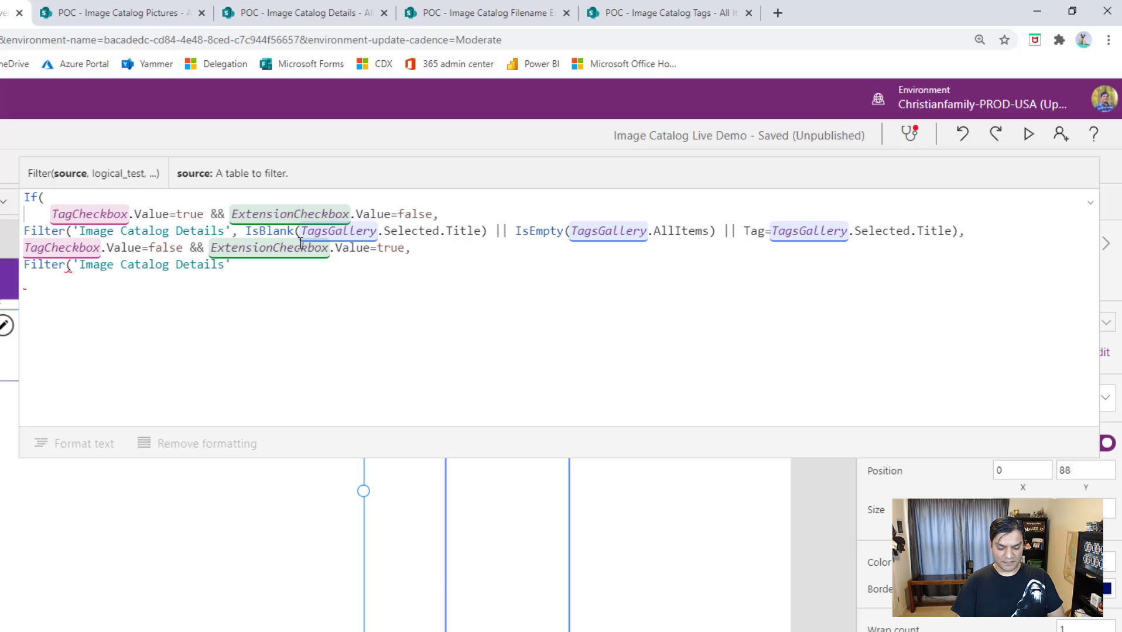
Step: Add IsBlank(TagsGallery.Selected.Title) as the first test of the second Filter
{"action": "type", "text": ", is"}
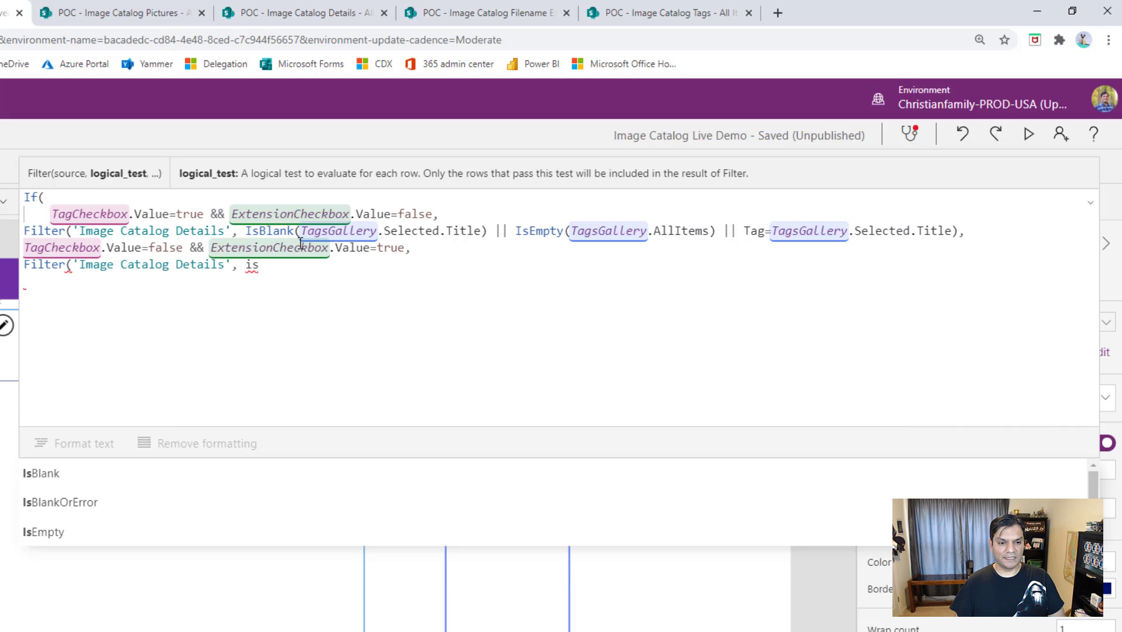
{"action": "key", "text": "Down"}
{"action": "key", "text": "Tab"}
{"action": "type", "text": "(tag"}
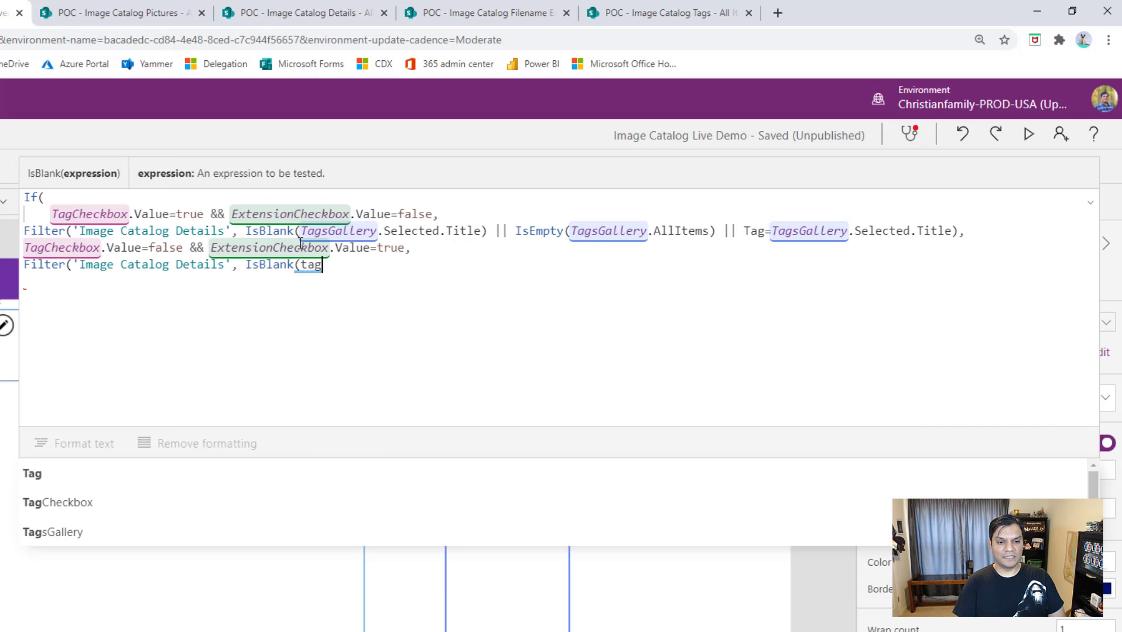
{"action": "type", "text": "s"}
{"action": "key", "text": "Down"}
{"action": "key", "text": "Tab"}
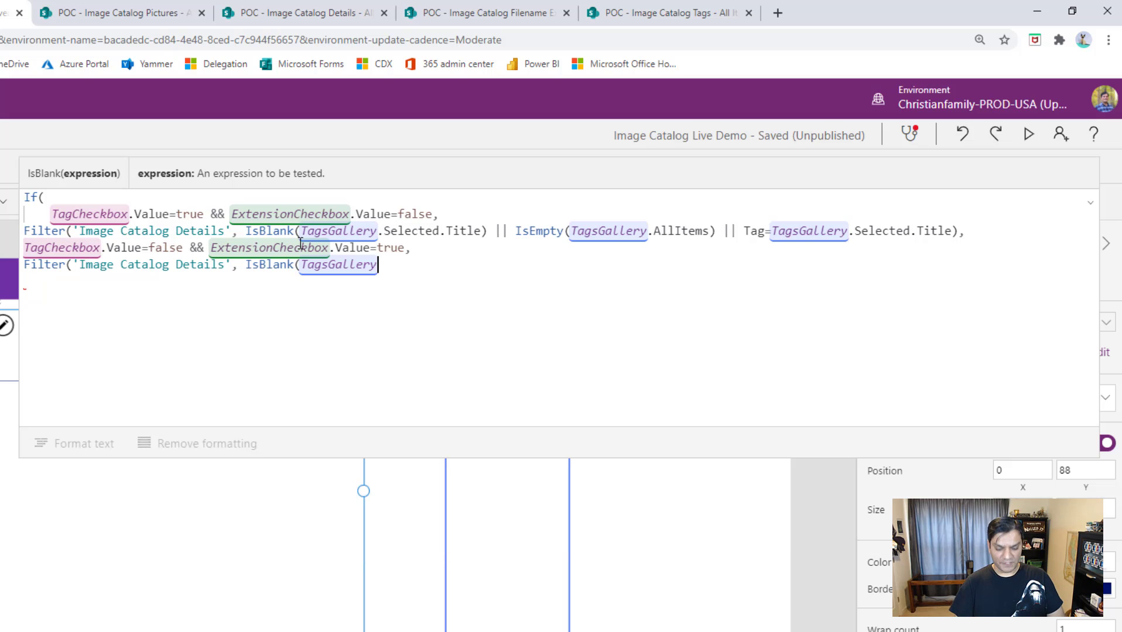
{"action": "type", "text": ".sel"}
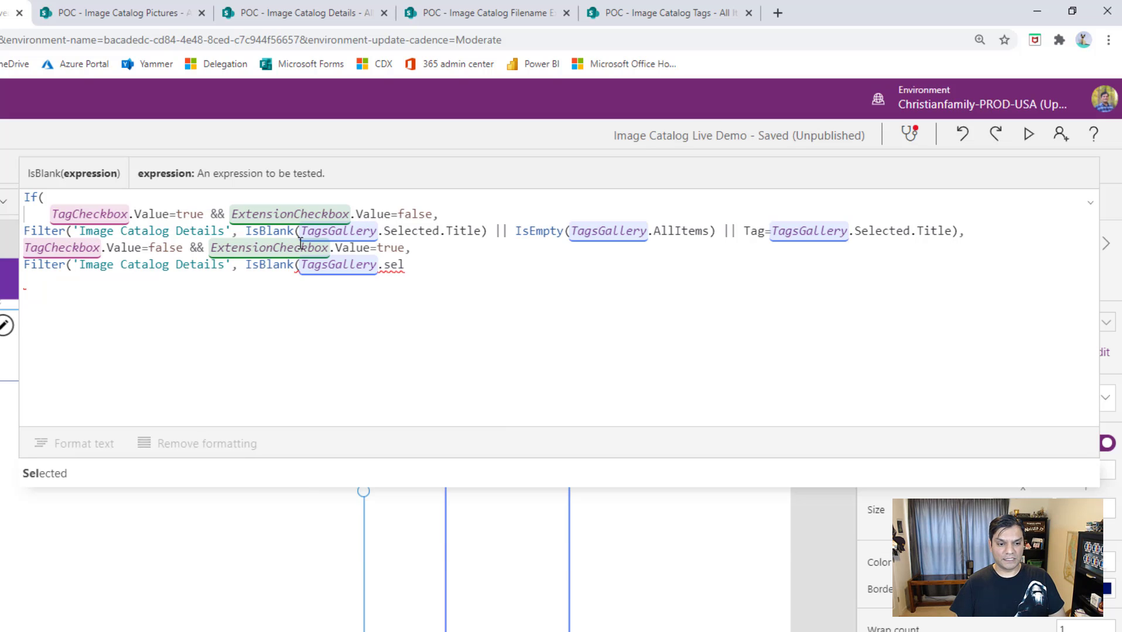
{"action": "key", "text": "Tab"}
{"action": "type", "text": ".t"}
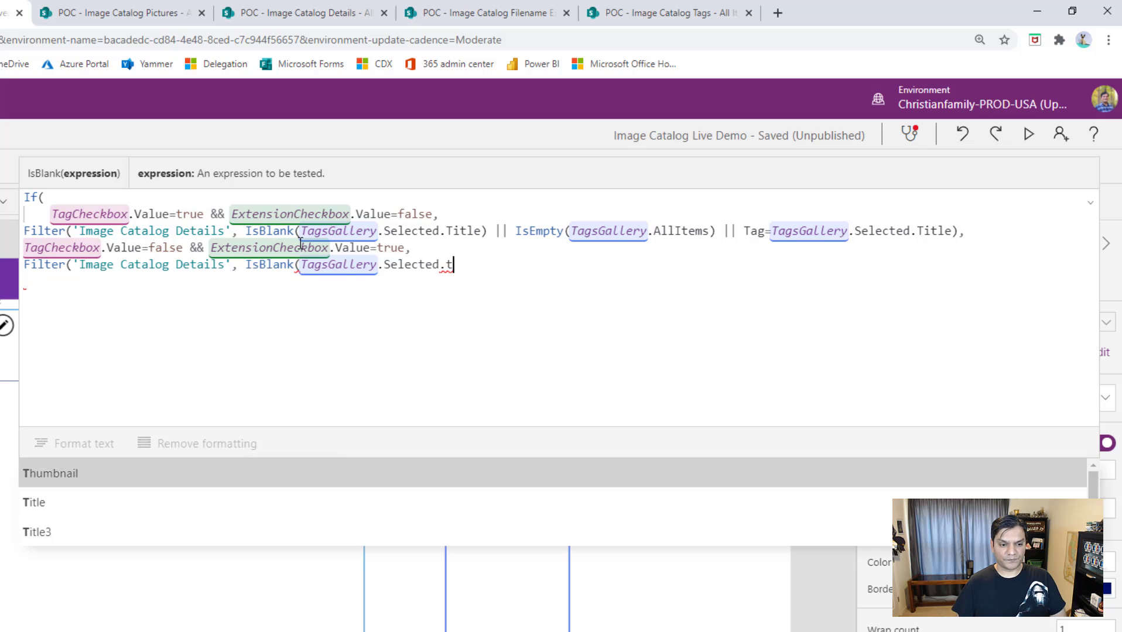
{"action": "key", "text": "Down"}
{"action": "key", "text": "Tab"}
{"action": "type", "text": ") "}
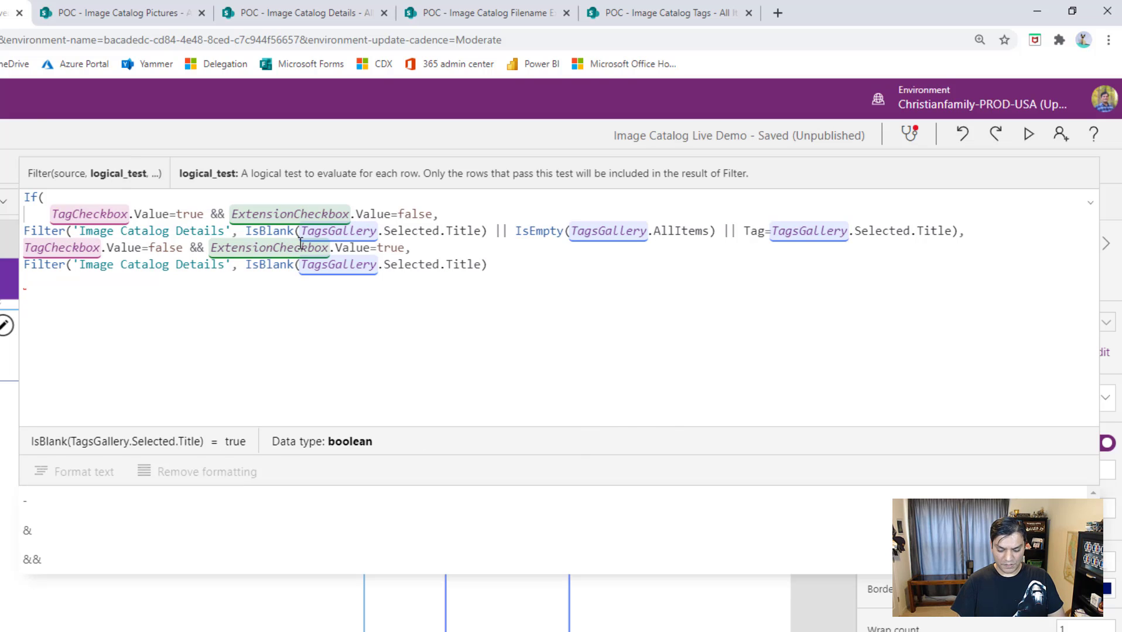
Step: Extend the second Filter's test with || IsEmpty(TagsGallery.AllItems)
{"action": "type", "text": "|| Is"}
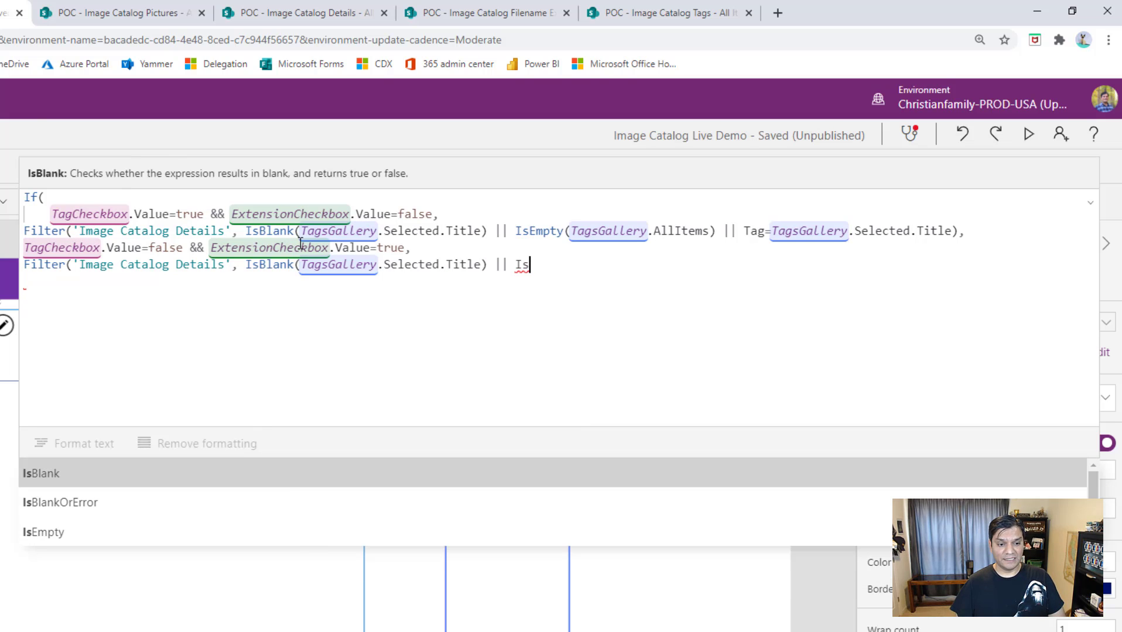
{"action": "key", "text": "Down"}
{"action": "key", "text": "Down"}
{"action": "key", "text": "Tab"}
{"action": "type", "text": "Tagsg"}
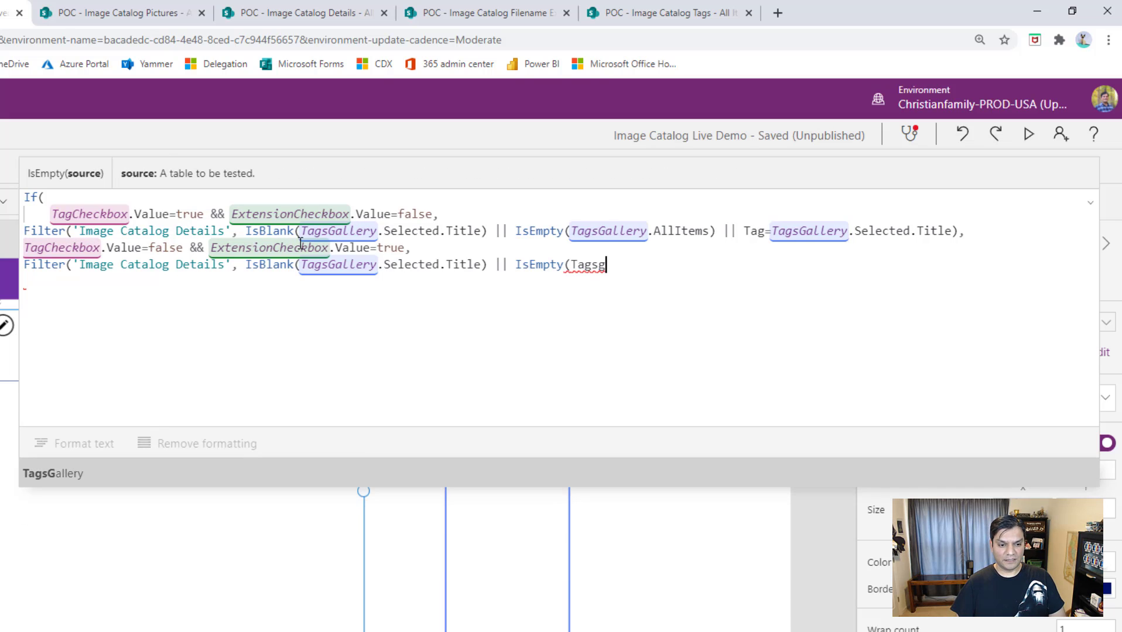
{"action": "key", "text": "Tab"}
{"action": "type", "text": ".all"}
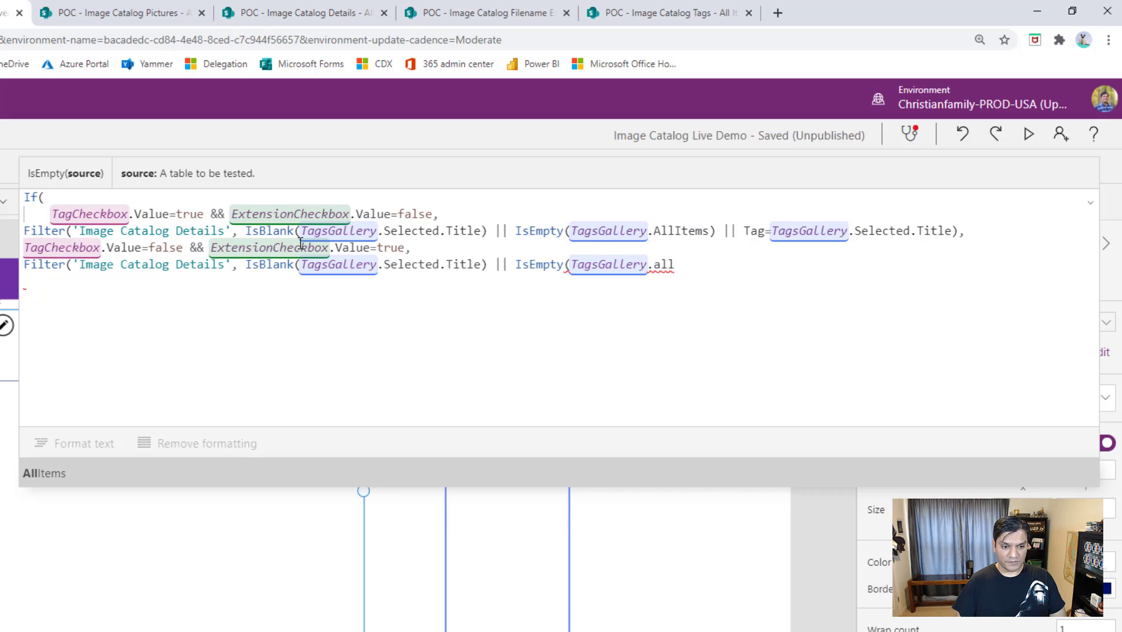
{"action": "key", "text": "Tab"}
{"action": "type", "text": ") "}
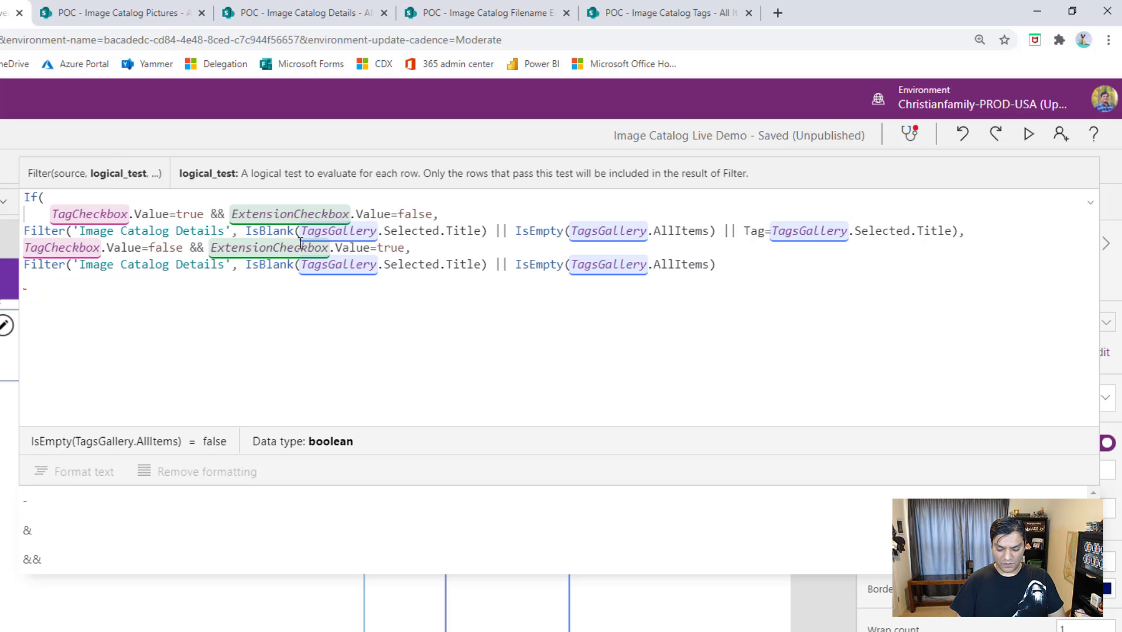
Step: Add || 'File Name Extension'=FileNameExtensionGallery.Selected.Title to the second Filter's test
{"action": "type", "text": "|| Filnam"}
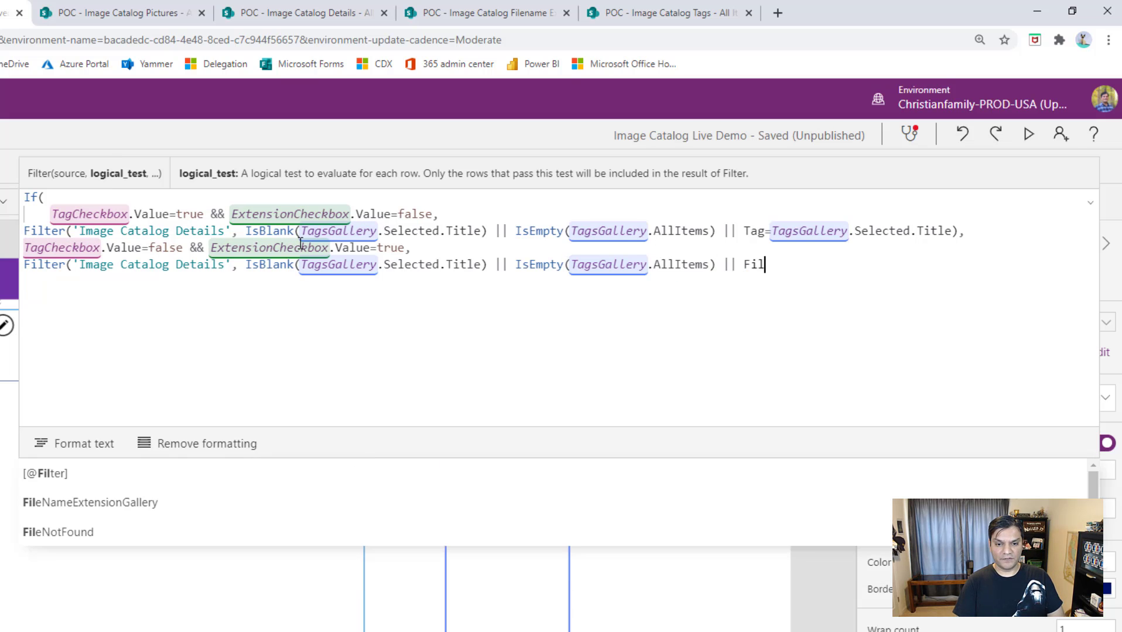
{"action": "key", "text": "BackSpace"}
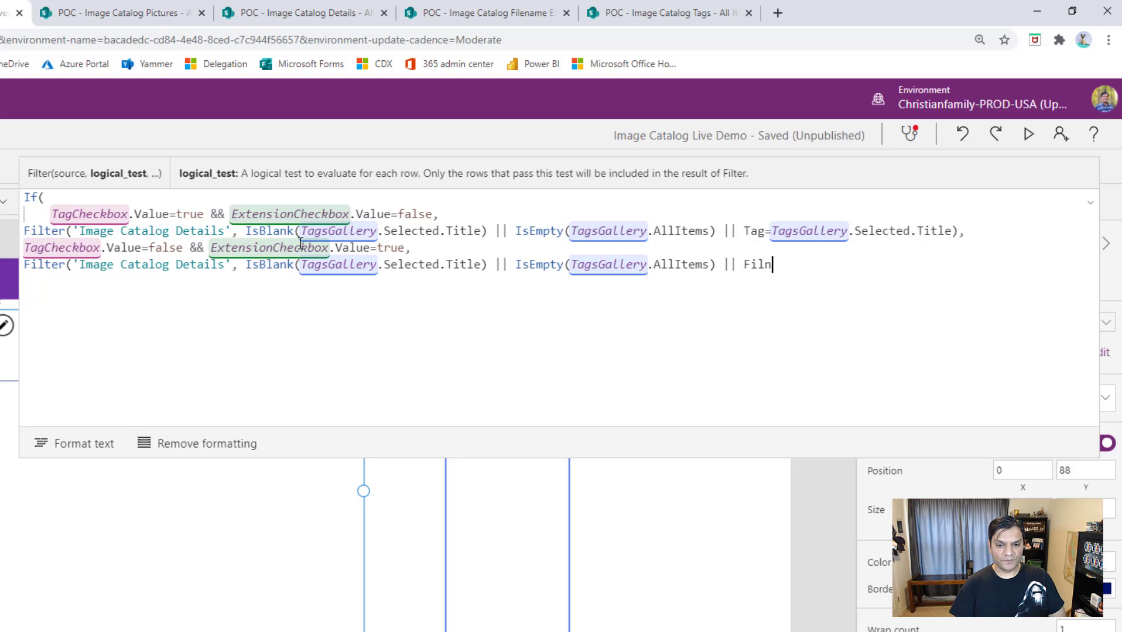
{"action": "key", "text": "Down"}
{"action": "key", "text": "Down"}
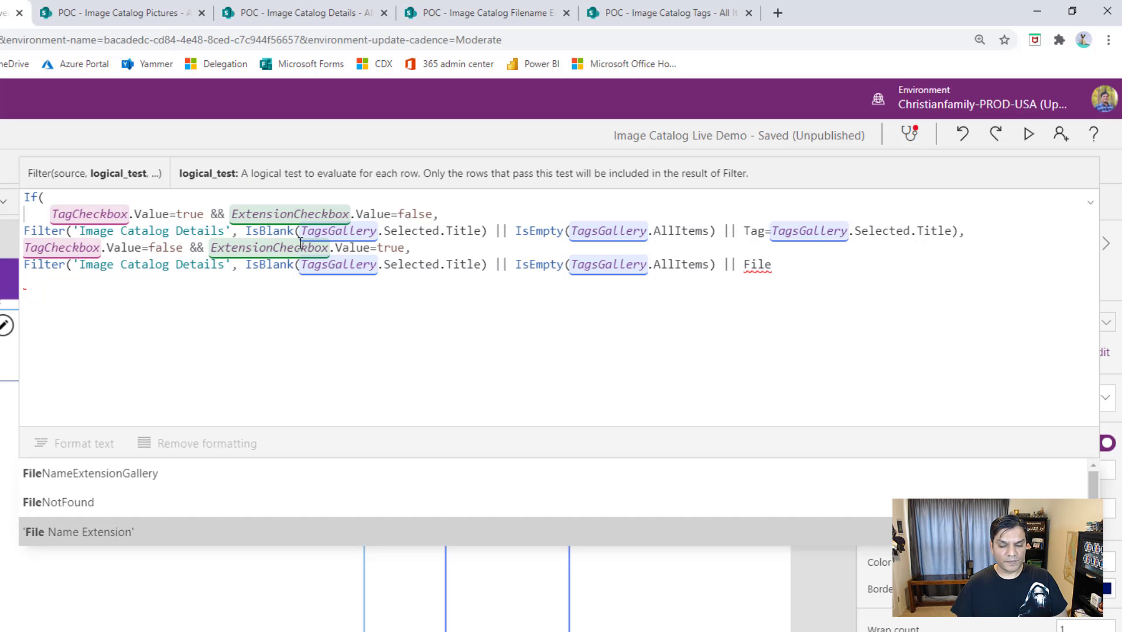
{"action": "key", "text": "Tab"}
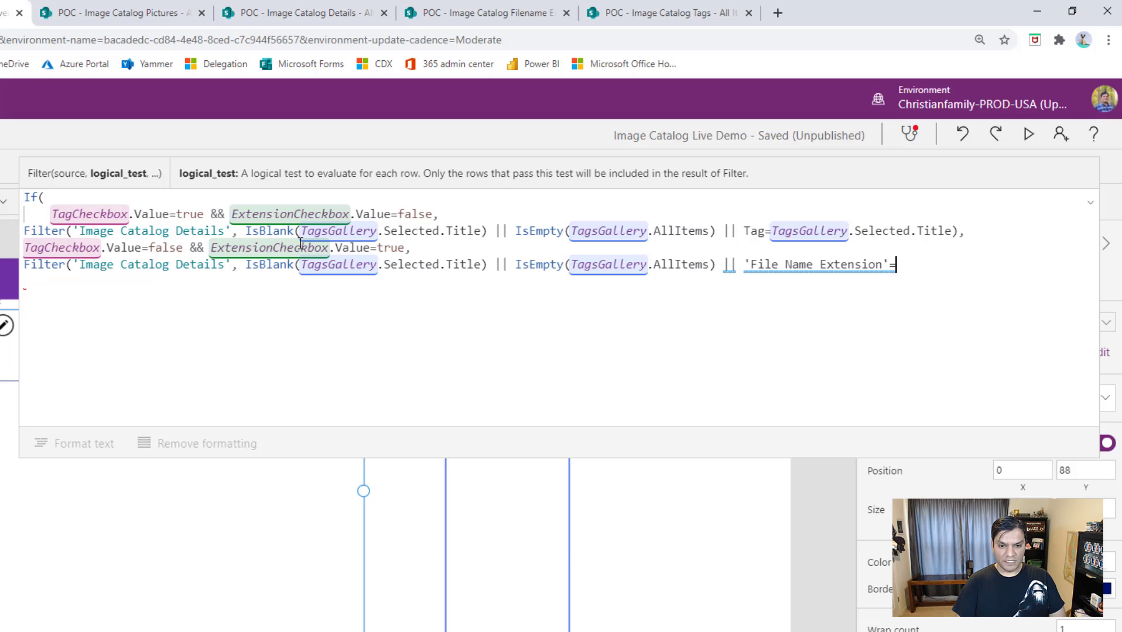
{"action": "type", "text": "=Filename"}
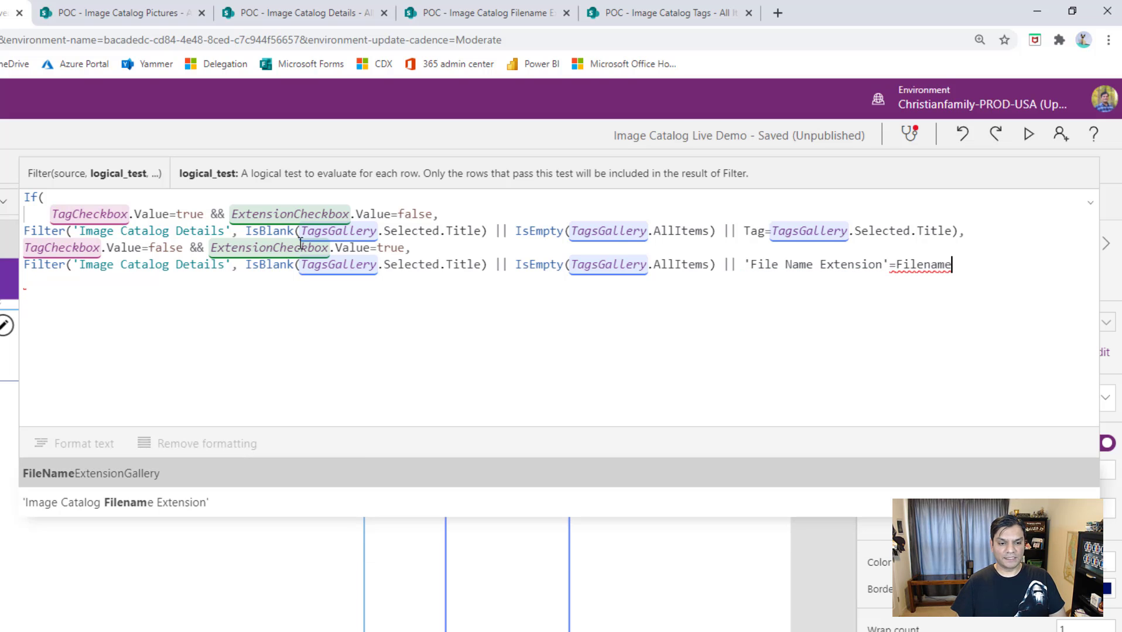
{"action": "key", "text": "Tab"}
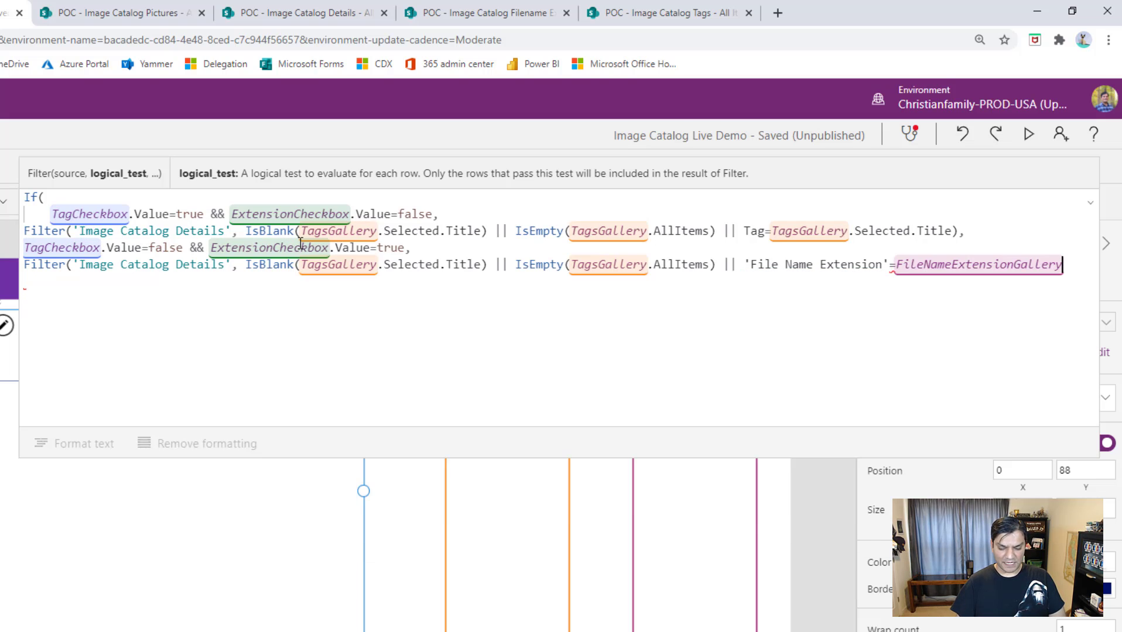
{"action": "type", "text": ".se"}
{"action": "key", "text": "Tab"}
{"action": "type", "text": ".t"}
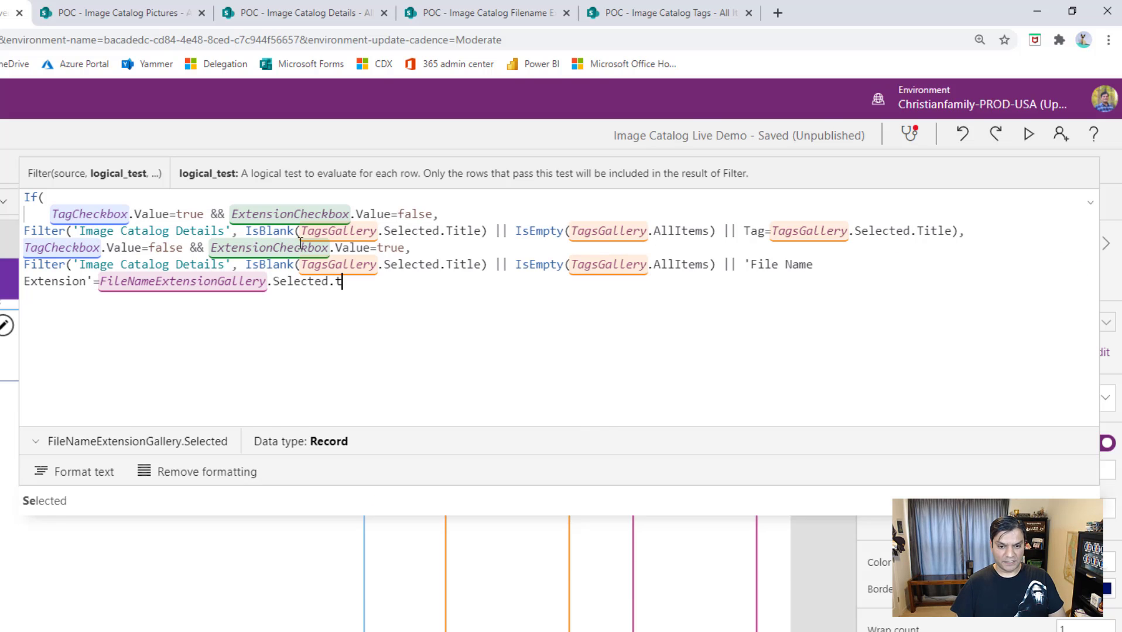
{"action": "key", "text": "Tab"}
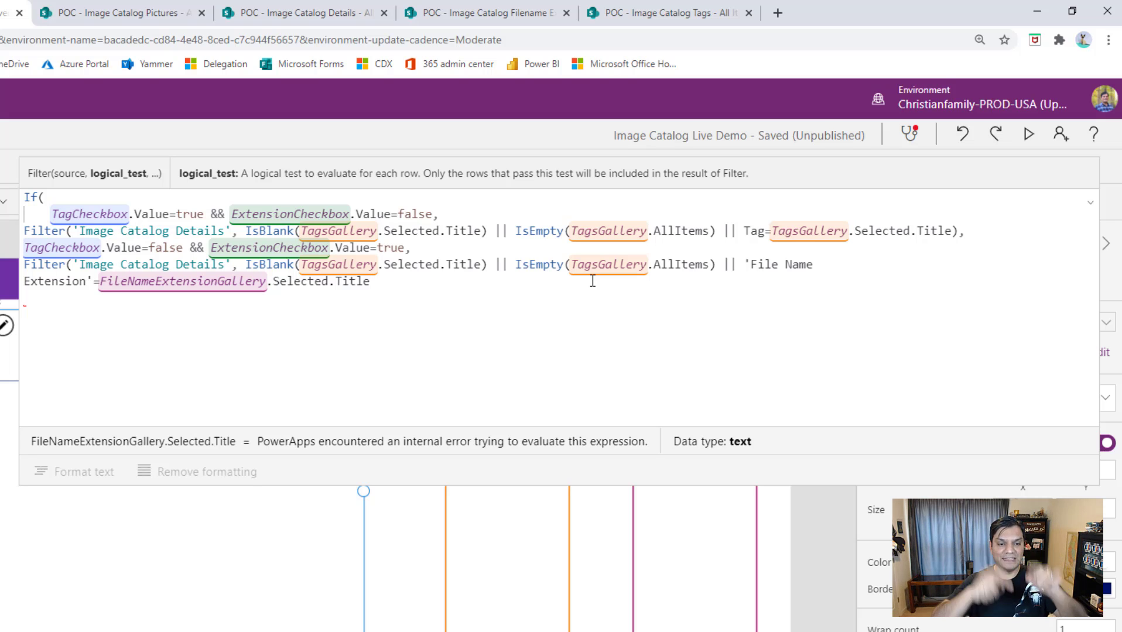
Step: Start a third Filter on 'Image Catalog Details' on a new line after the second Filter
{"action": "type", "text": ","}
{"action": "key", "text": "shift+Return"}
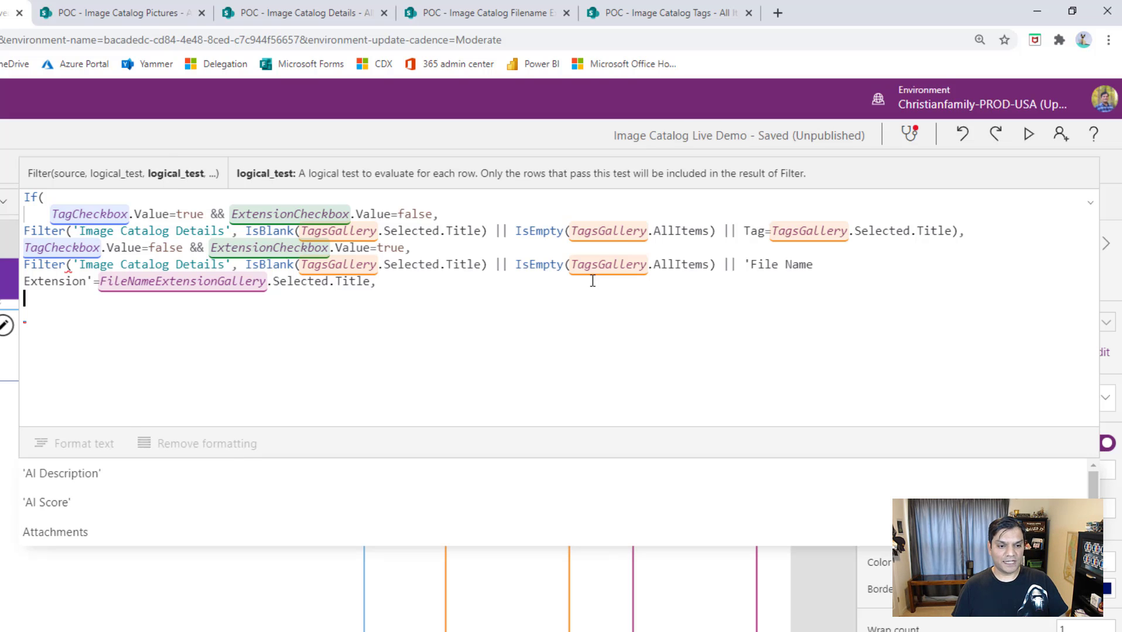
{"action": "type", "text": "Filter"}
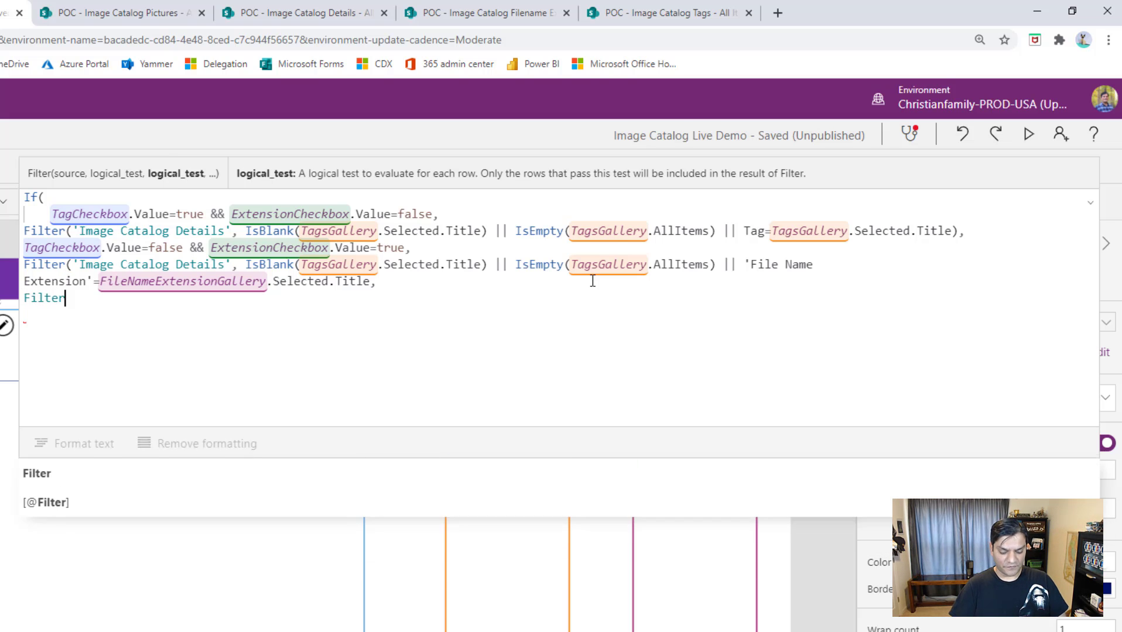
{"action": "type", "text": "('Image Catalog Details'"}
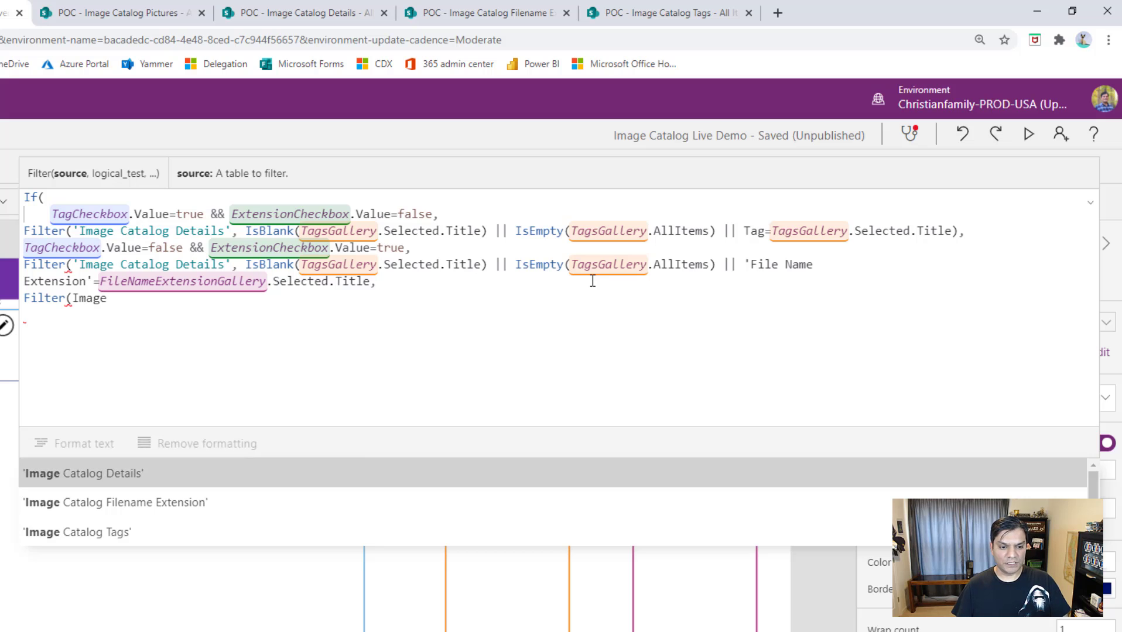
Step: Add IsBlank(TagsGallery.Selected.Title) as the first test of the third Filter
{"action": "type", "text": ", Is"}
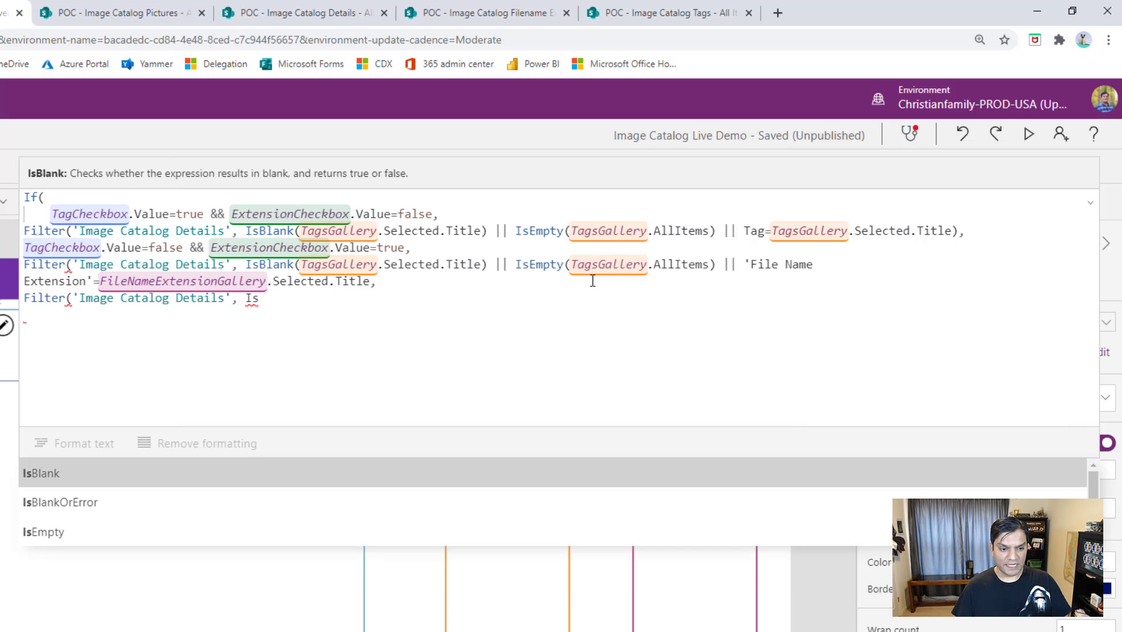
{"action": "key", "text": "Tab"}
{"action": "type", "text": "Tags"}
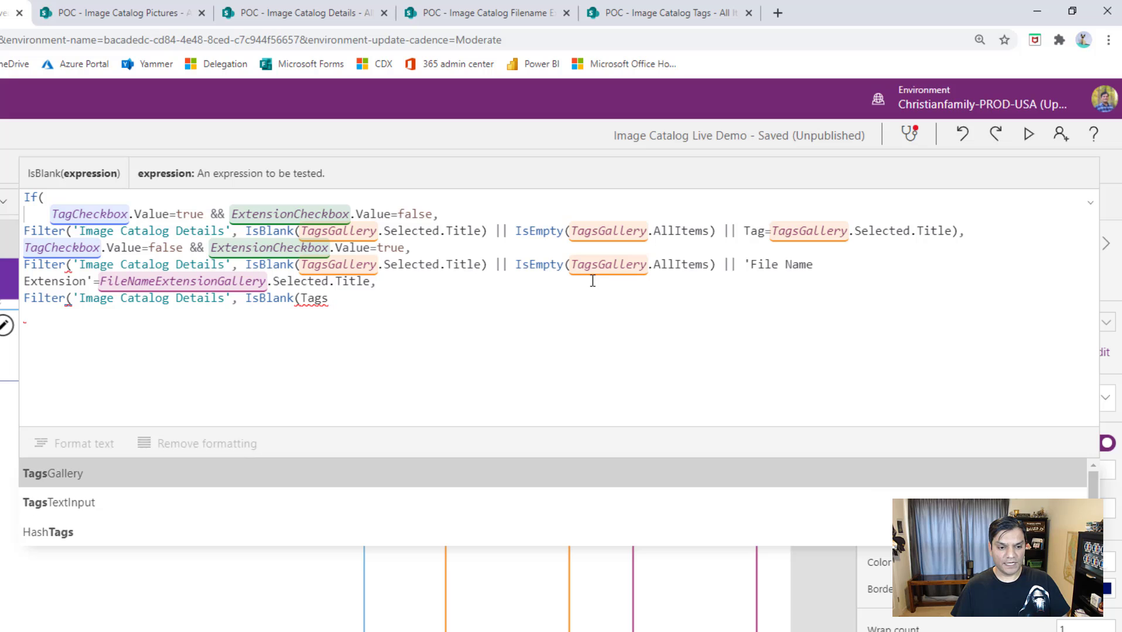
{"action": "key", "text": "Tab"}
{"action": "type", "text": ".se"}
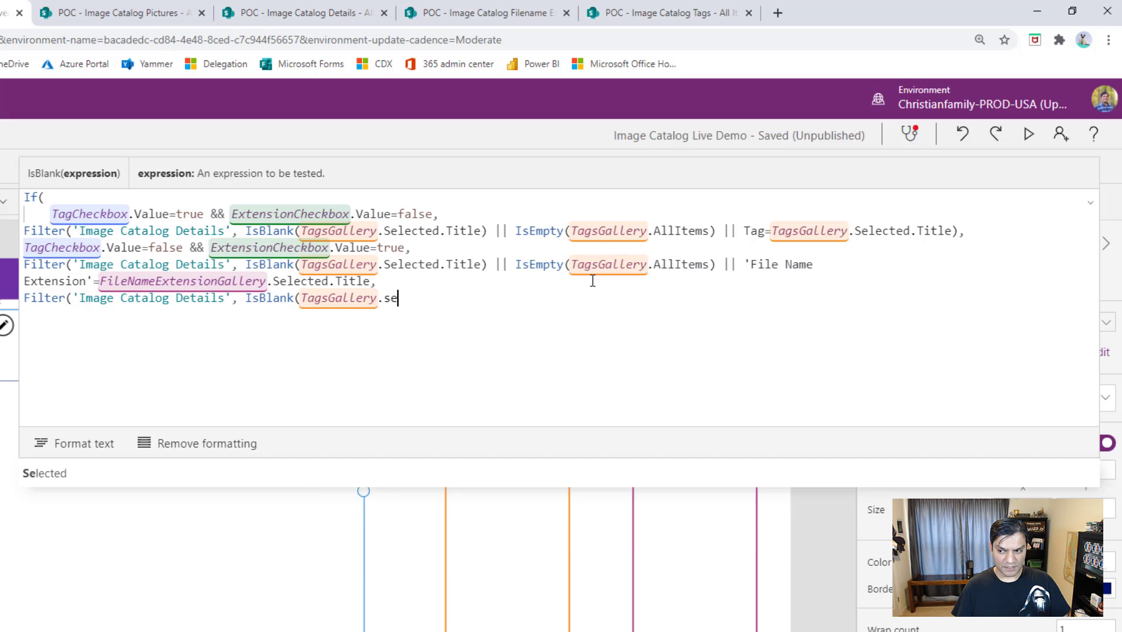
{"action": "key", "text": "Tab"}
{"action": "type", "text": ".t"}
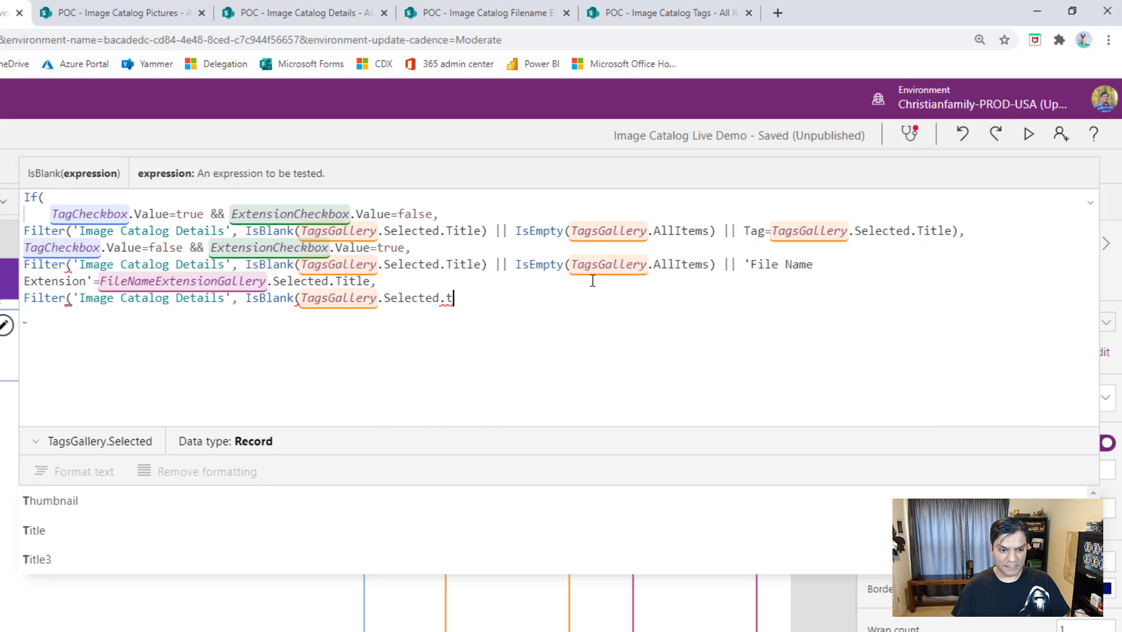
{"action": "key", "text": "Down"}
{"action": "key", "text": "Tab"}
{"action": "type", "text": ") "}
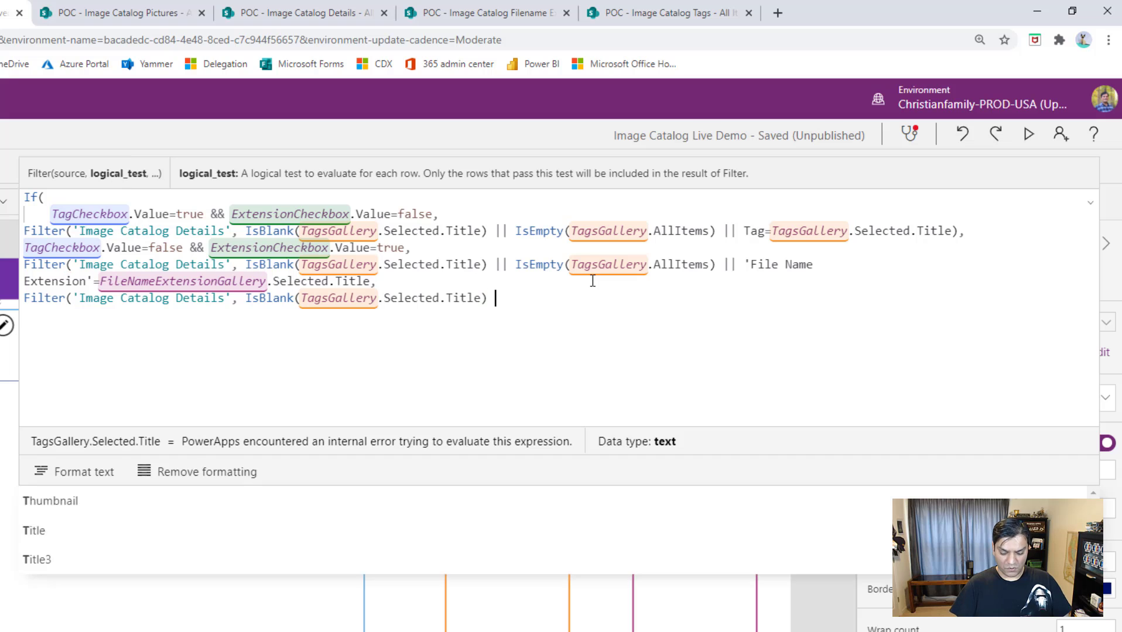
Step: Extend the third Filter's test with || IsEmpty(TagsGallery.AllItems) and a further || operator
{"action": "type", "text": "|| Is"}
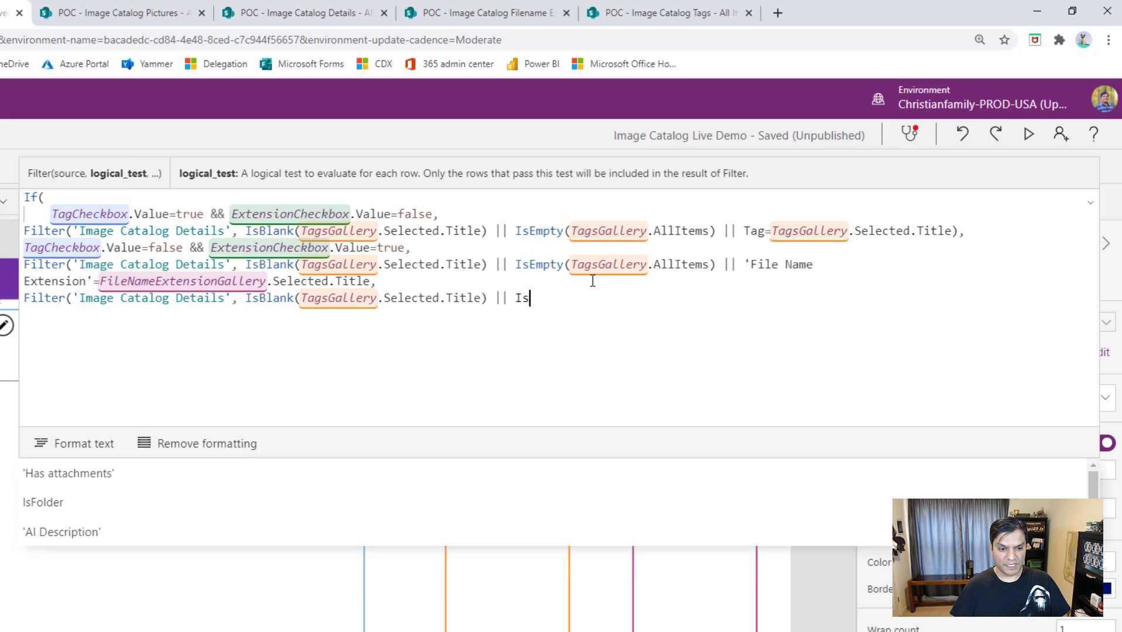
{"action": "key", "text": "Down"}
{"action": "key", "text": "Down"}
{"action": "key", "text": "Tab"}
{"action": "type", "text": "("}
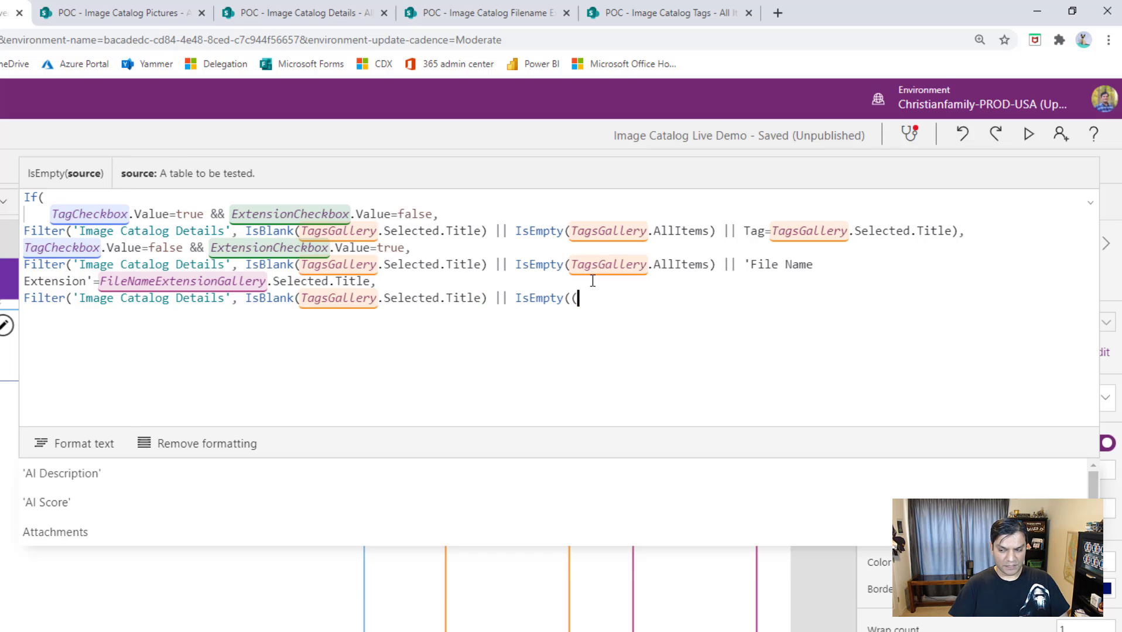
{"action": "type", "text": "Tagsg"}
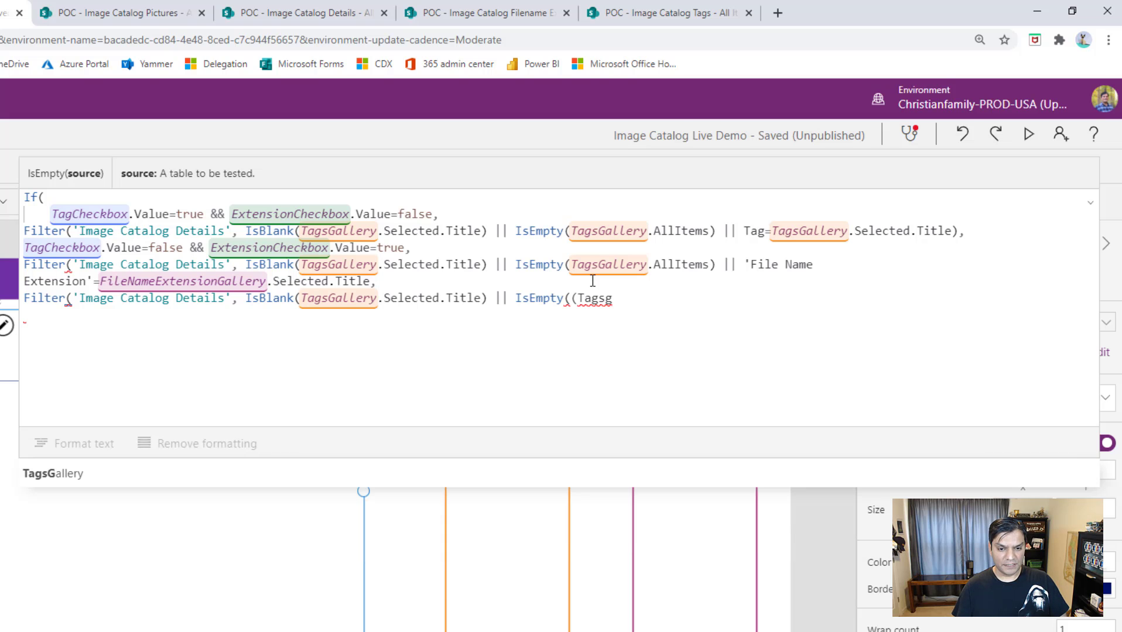
{"action": "key", "text": "Tab"}
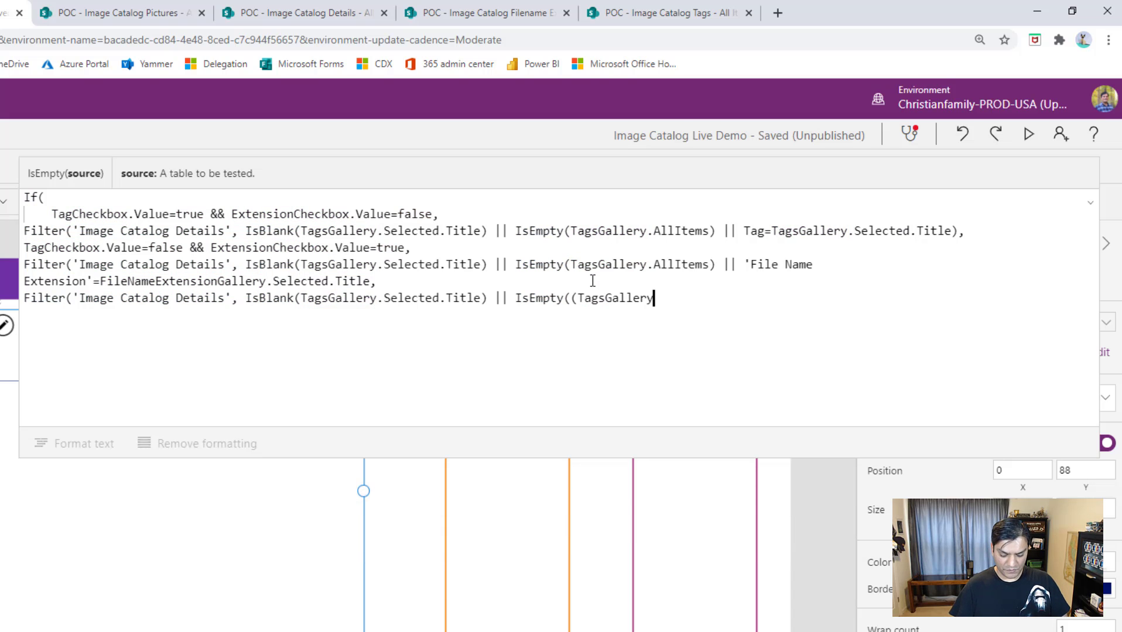
{"action": "type", "text": ".all"}
{"action": "key", "text": "Tab"}
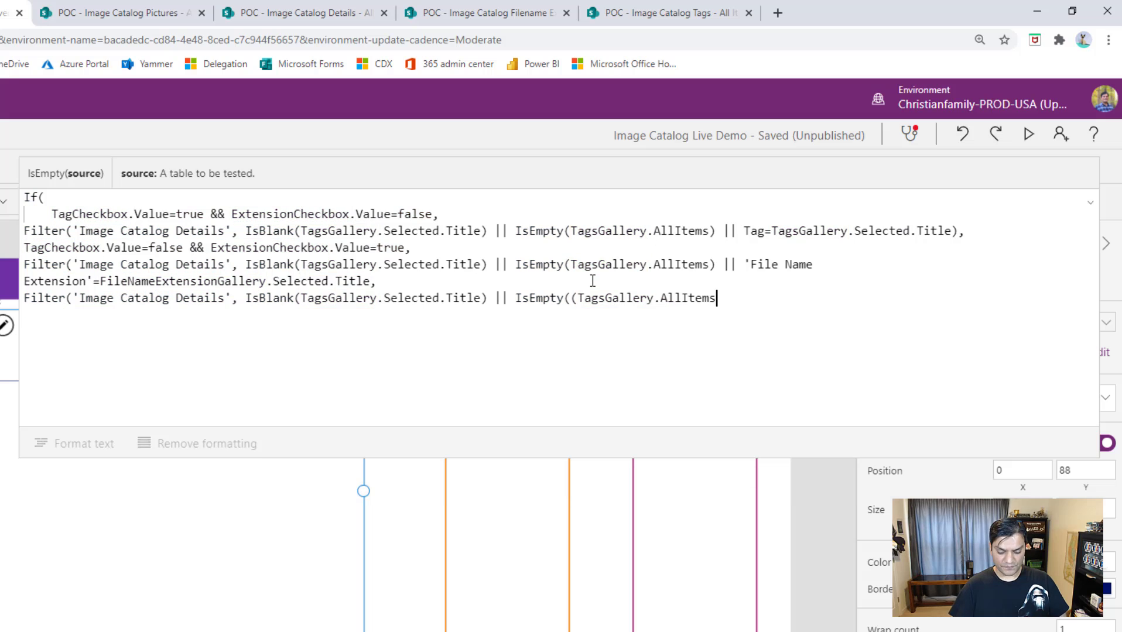
{"action": "type", "text": ") ||"}
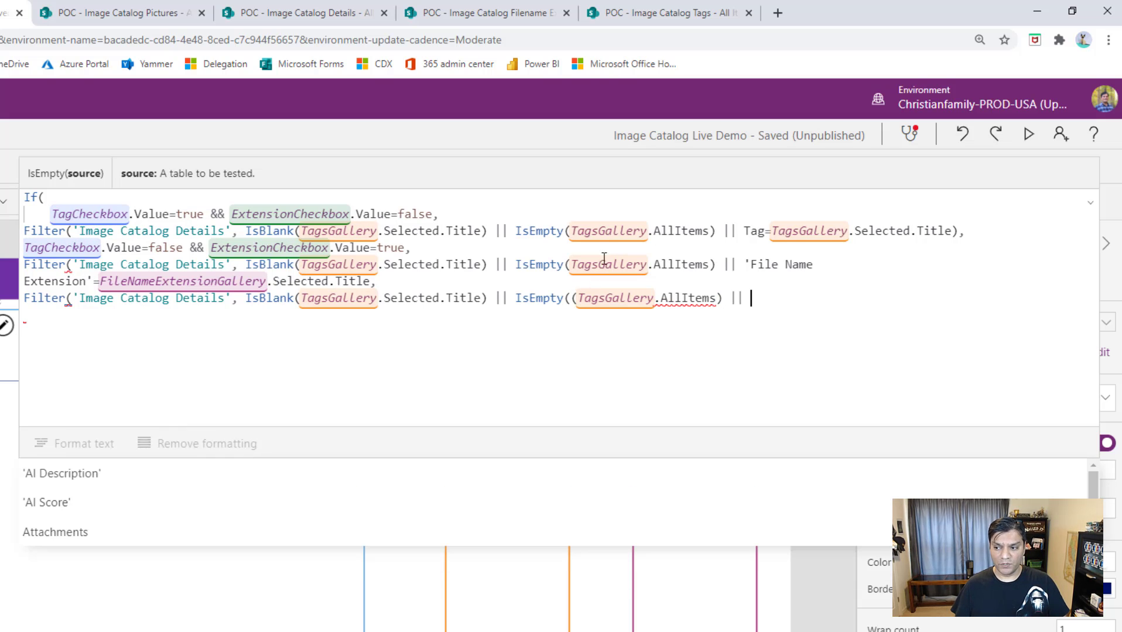
Step: Copy Tag=TagsGallery.Selected.Title from the first Filter to the end of the third Filter's test
{"action": "left_click", "coordinate": [750, 230]}
{"action": "key", "text": "shift+End"}
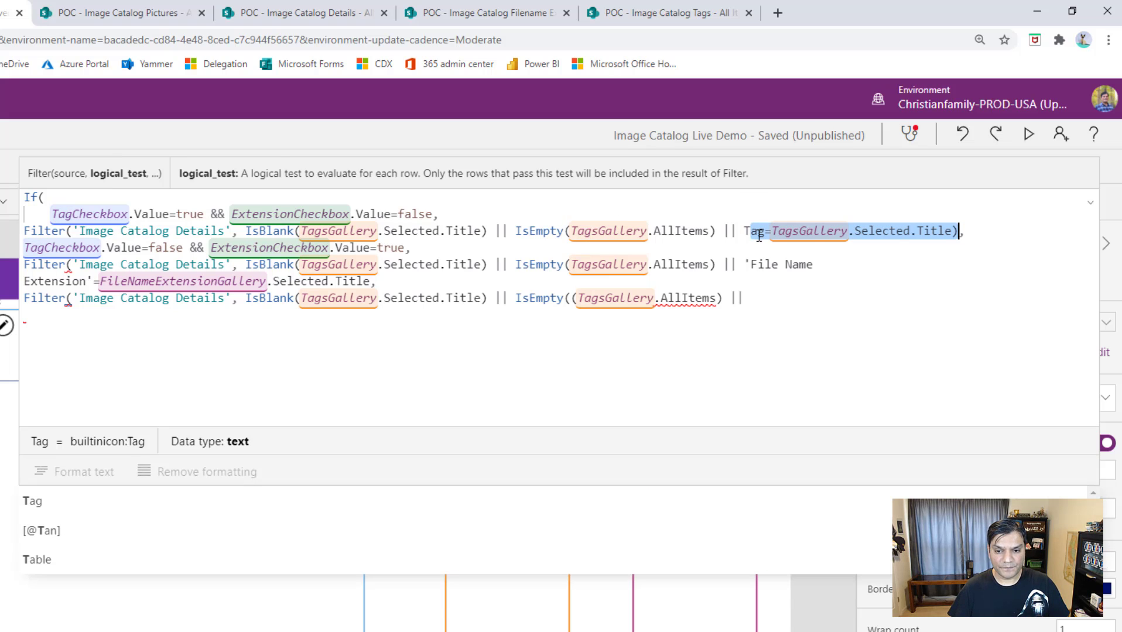
{"action": "key", "text": "shift+Left"}
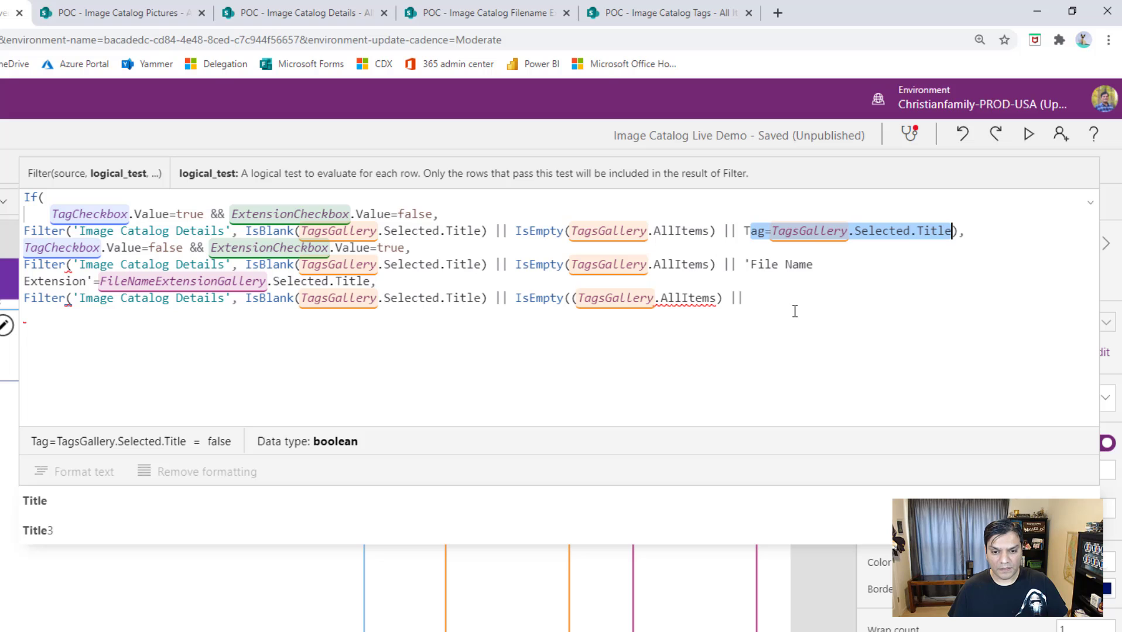
{"action": "left_click", "coordinate": [745, 231]}
{"action": "key", "text": "shift+Right"}
{"action": "key", "text": "shift+Right"}
{"action": "key", "text": "shift+Right"}
{"action": "key", "text": "shift+Right"}
{"action": "key", "text": "shift+Right"}
{"action": "key", "text": "shift+Right"}
{"action": "key", "text": "shift+Right"}
{"action": "key", "text": "shift+Right"}
{"action": "key", "text": "shift+Right"}
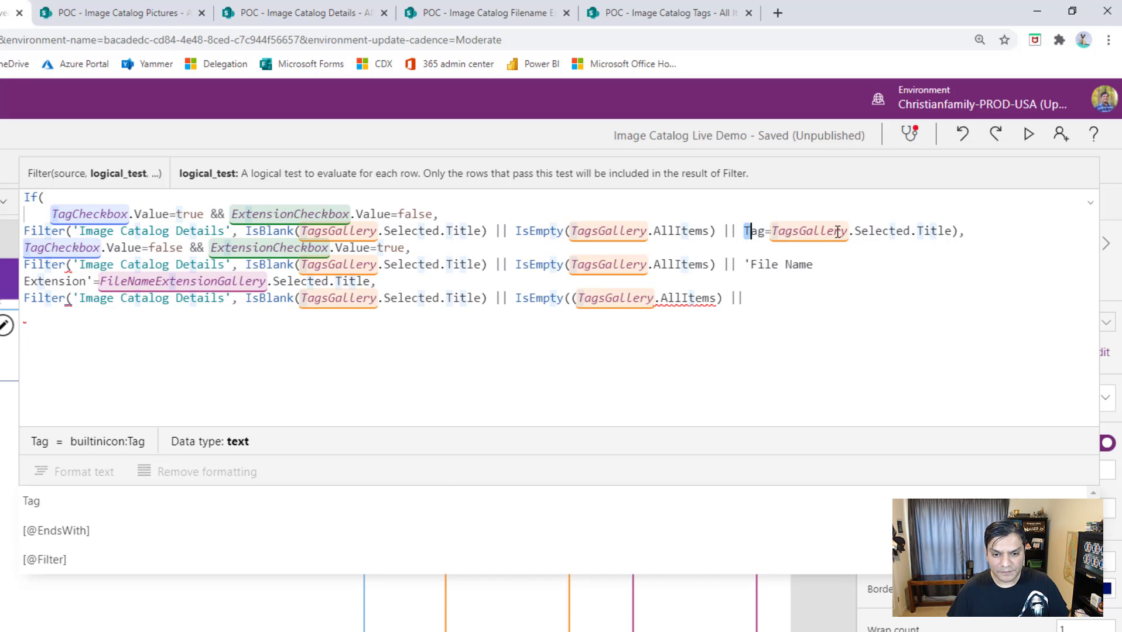
{"action": "key", "text": "shift+Right"}
{"action": "key", "text": "shift+Right"}
{"action": "key", "text": "shift+Right"}
{"action": "key", "text": "shift+Right"}
{"action": "key", "text": "shift+Right"}
{"action": "key", "text": "shift+Right"}
{"action": "key", "text": "shift+Right"}
{"action": "key", "text": "shift+Right"}
{"action": "key", "text": "shift+Right"}
{"action": "key", "text": "shift+Right"}
{"action": "key", "text": "shift+Right"}
{"action": "key", "text": "shift+Right"}
{"action": "key", "text": "shift+Right"}
{"action": "key", "text": "shift+Right"}
{"action": "key", "text": "shift+Right"}
{"action": "key", "text": "shift+Right"}
{"action": "key", "text": "shift+Right"}
{"action": "key", "text": "shift+Right"}
{"action": "key", "text": "shift+Right"}
{"action": "key", "text": "shift+Right"}
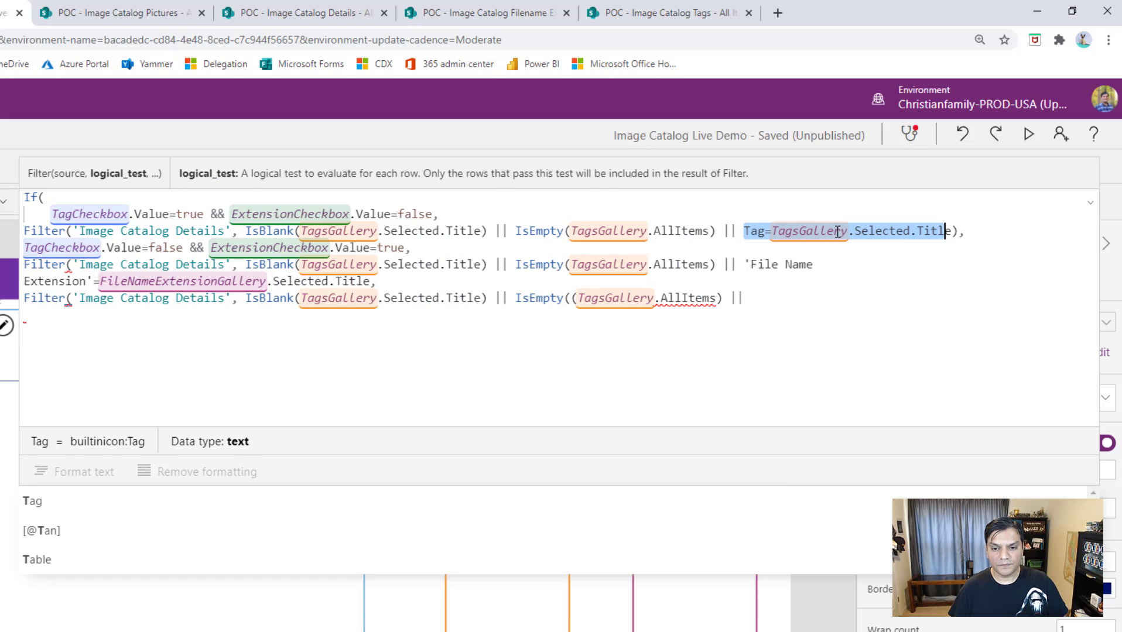
{"action": "key", "text": "ctrl+c"}
{"action": "left_click", "coordinate": [773, 303]}
{"action": "key", "text": "ctrl+v"}
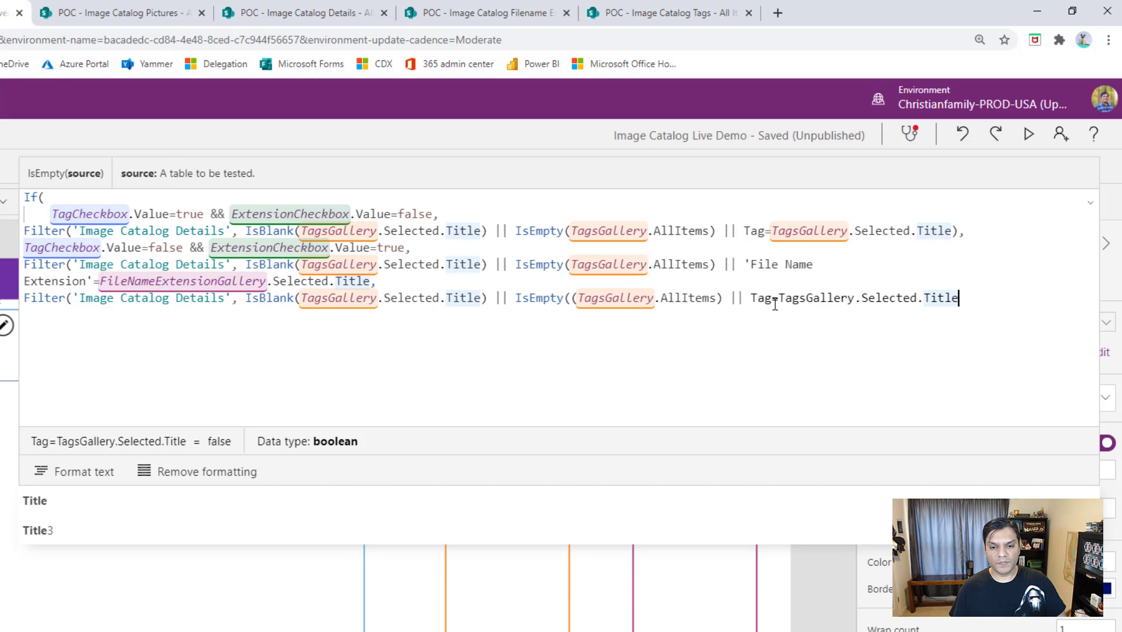
Step: Add && 'File Name Extension'=FileNameExtensionGallery.Selected.Title, copied from the second Filter, and close the third Filter and the If
{"action": "type", "text": "&&"}
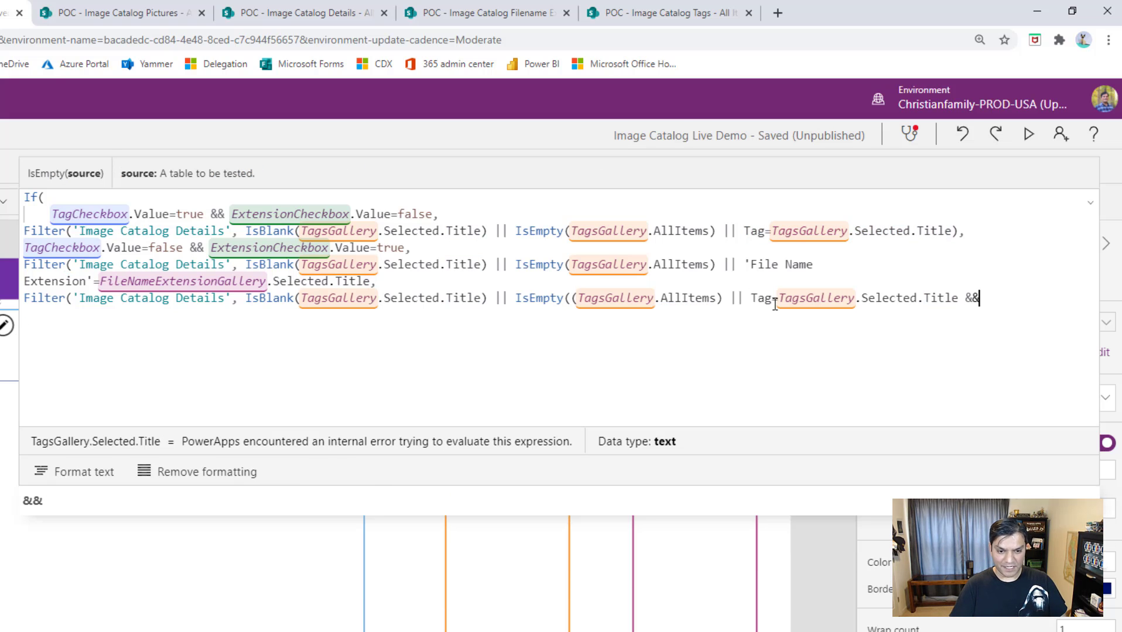
{"action": "key", "text": "shift+Return"}
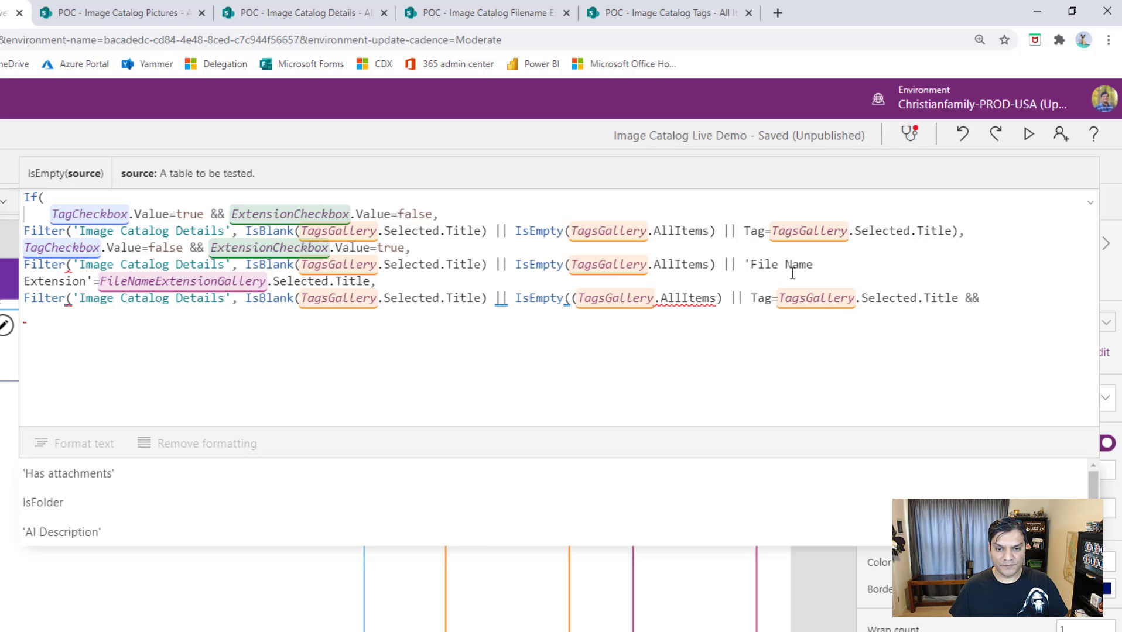
{"action": "key", "text": "shift+Down"}
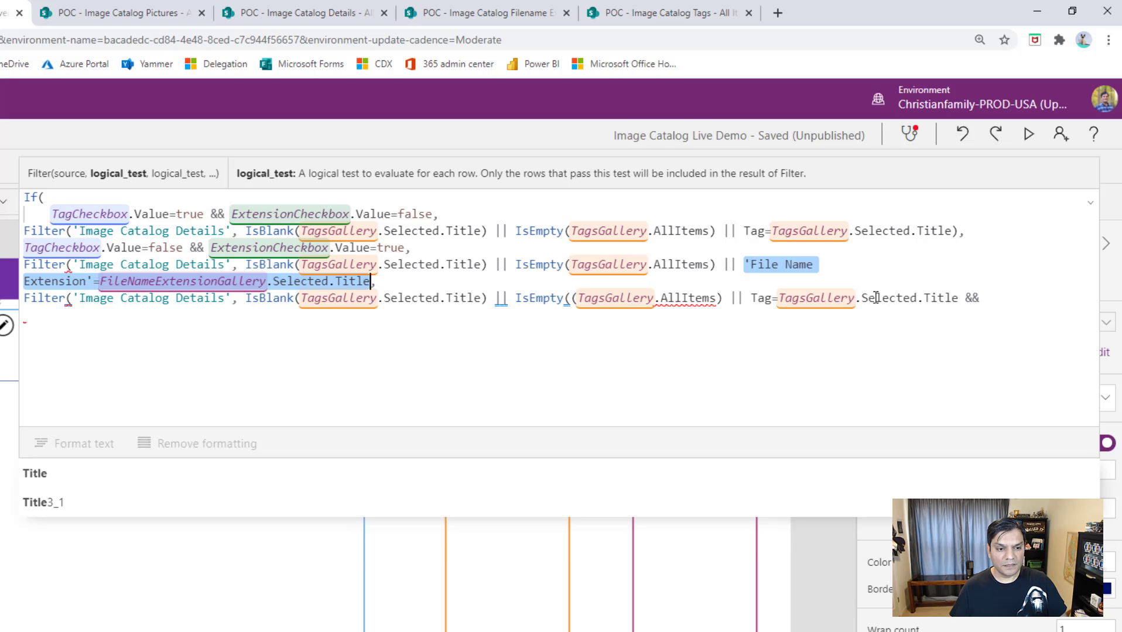
{"action": "key", "text": "ctrl+c"}
{"action": "left_click", "coordinate": [1046, 300]}
{"action": "key", "text": "ctrl+v"}
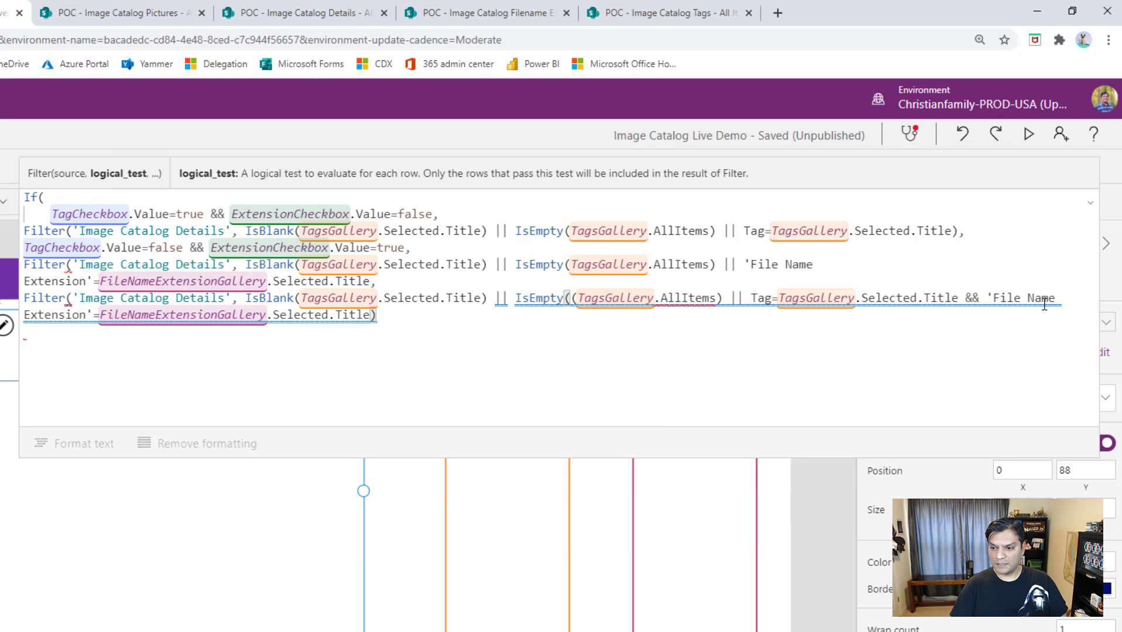
{"action": "key", "text": "Return"}
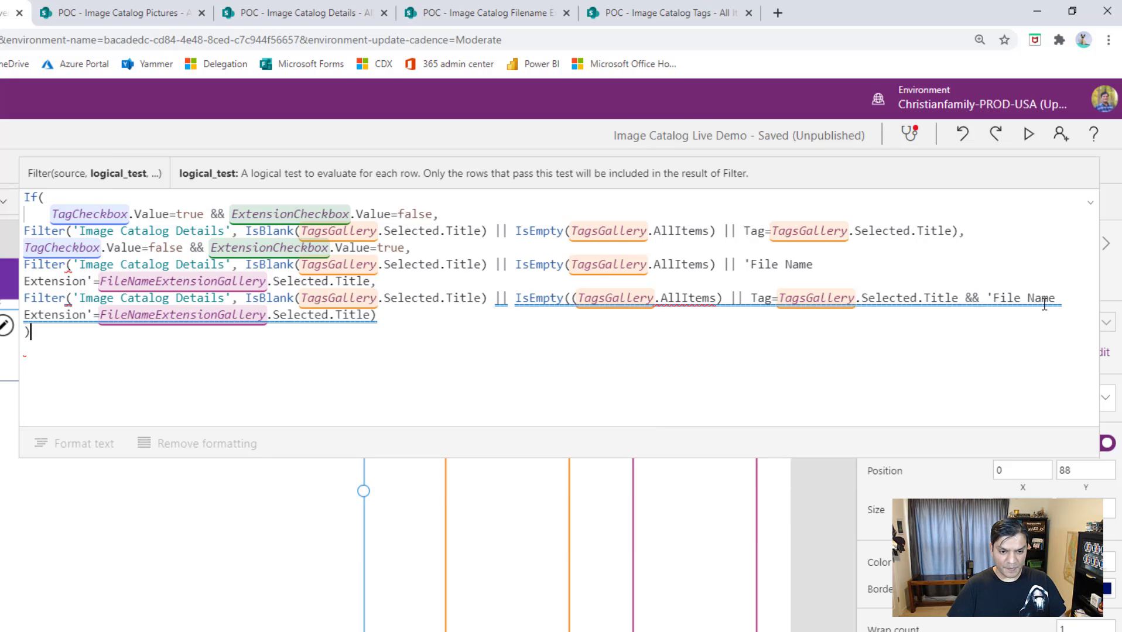
{"action": "type", "text": ")"}
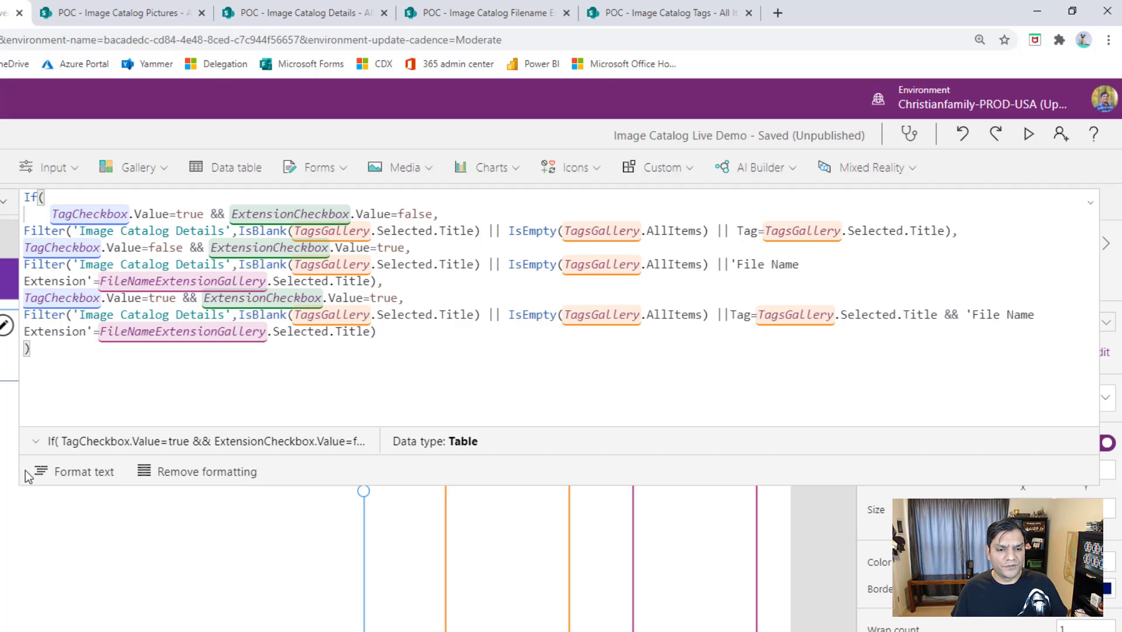
Step: Review the complete If formula in the expanded formula bar and collapse it again
{"action": "left_click", "coordinate": [1093, 209]}
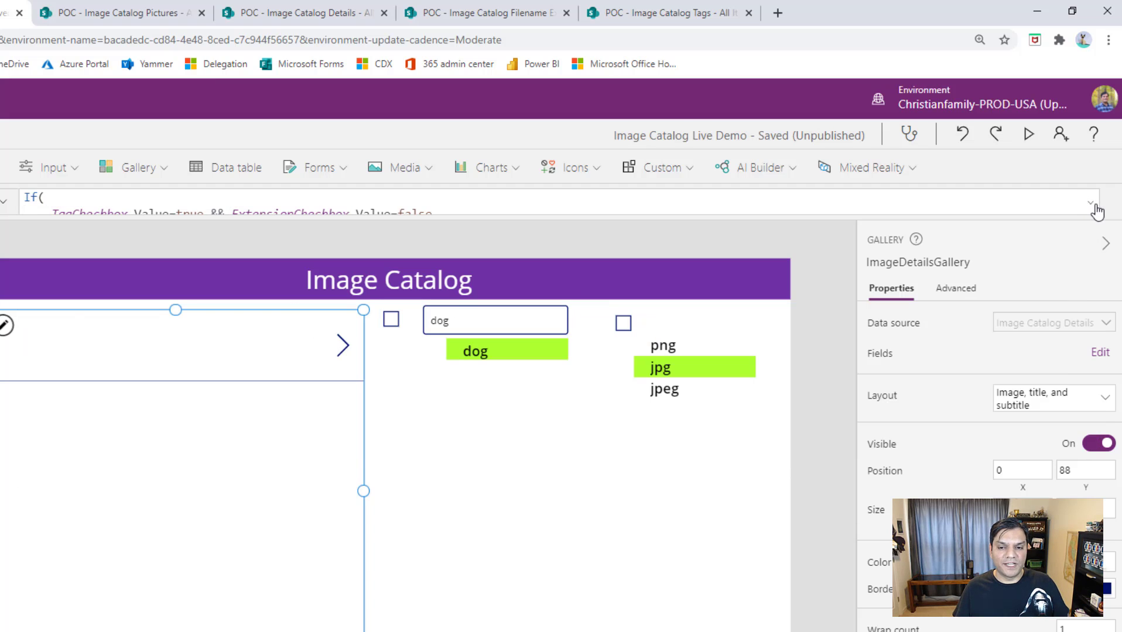
{"action": "left_click", "coordinate": [1093, 208]}
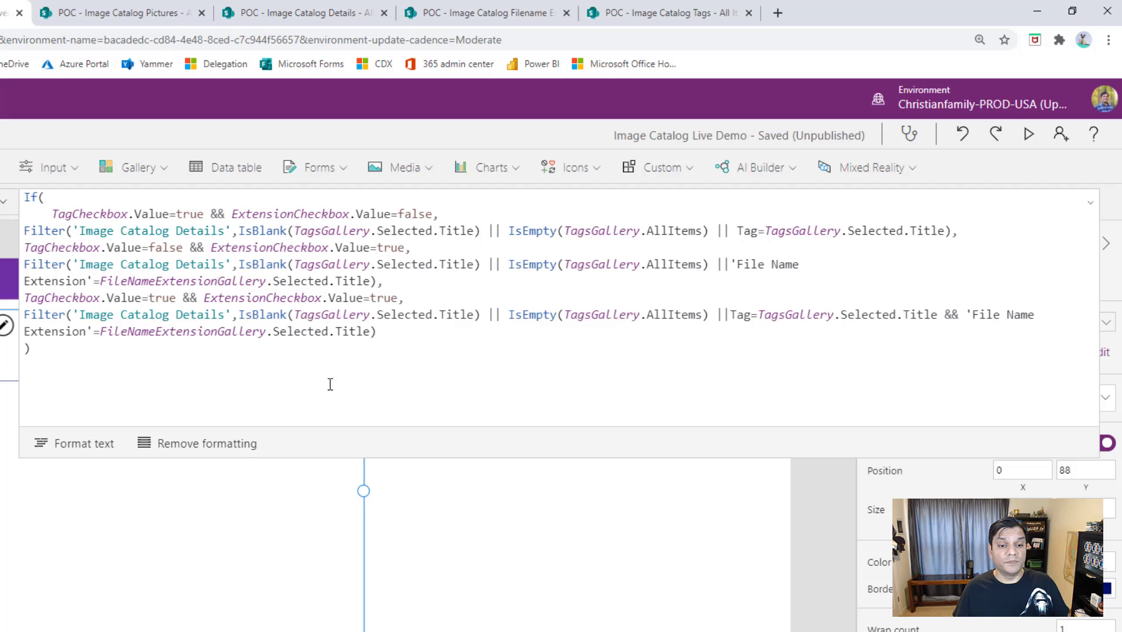
{"action": "left_click", "coordinate": [84, 353]}
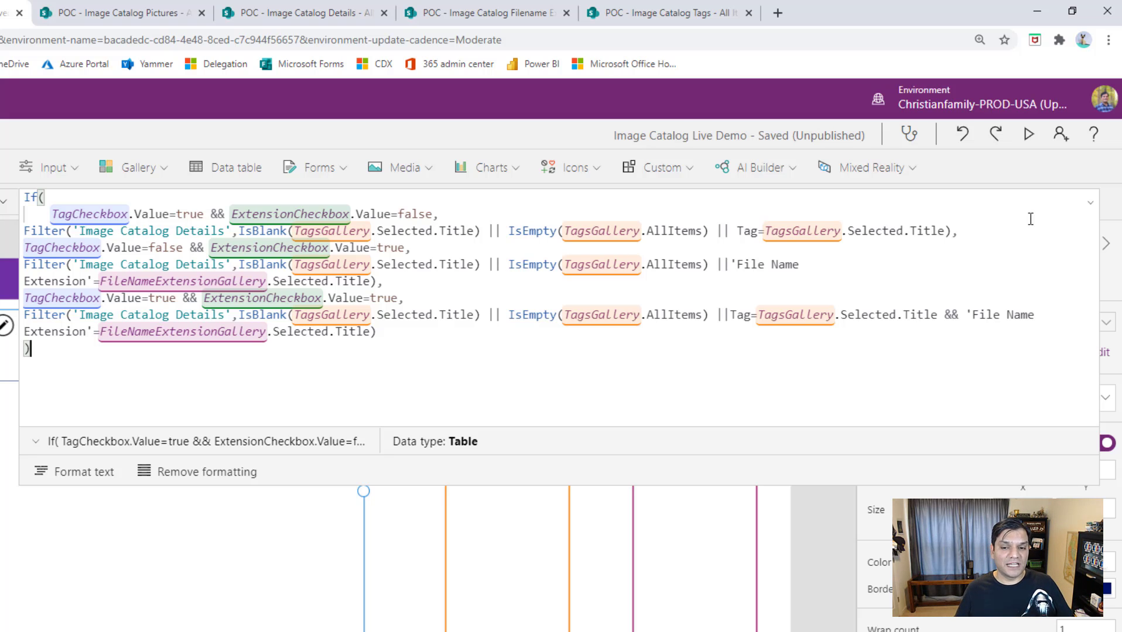
{"action": "left_click", "coordinate": [1090, 203]}
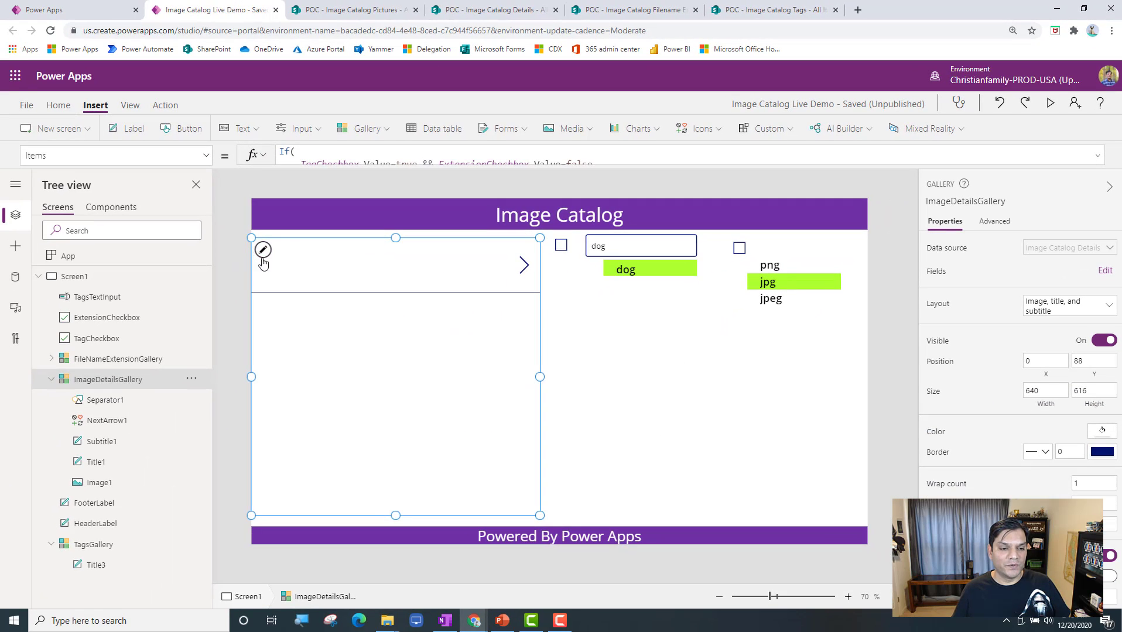
Step: Save the Image Catalog Live Demo app, publish this version and return to the screen editor
{"action": "left_click", "coordinate": [26, 105]}
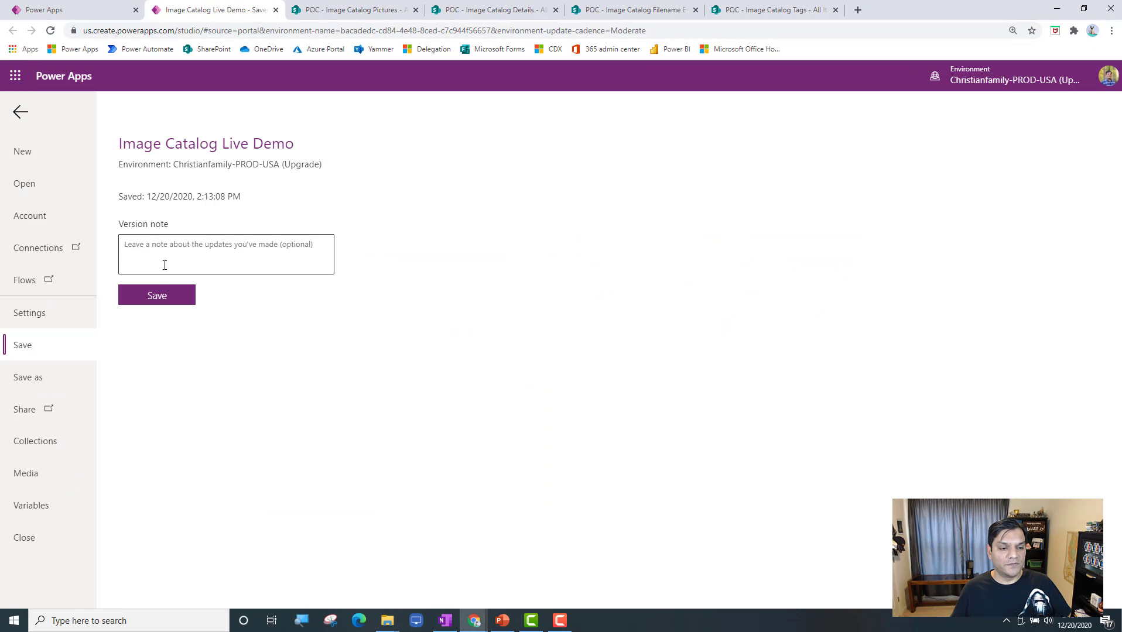
{"action": "left_click", "coordinate": [164, 296]}
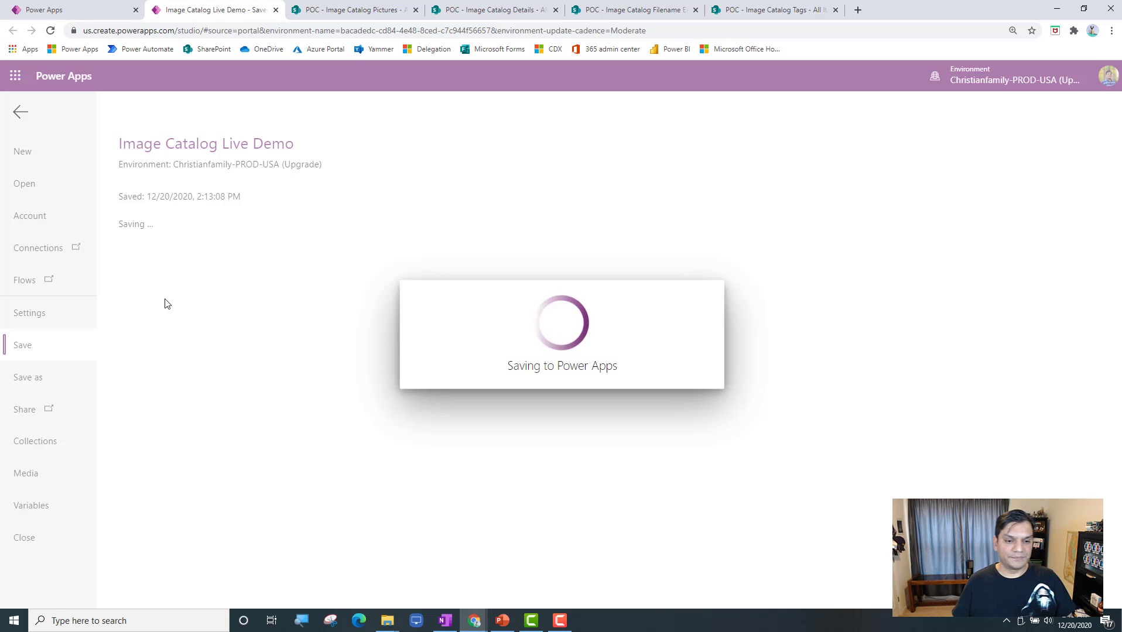
{"action": "left_click", "coordinate": [192, 269]}
{"action": "left_click", "coordinate": [543, 412]}
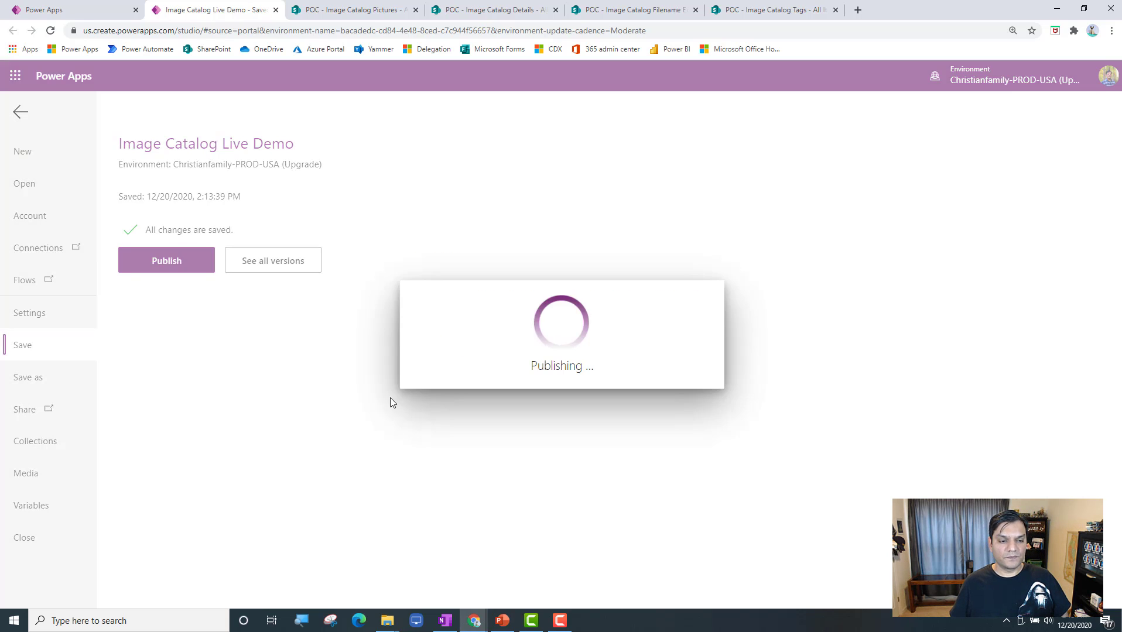
{"action": "left_click", "coordinate": [20, 114]}
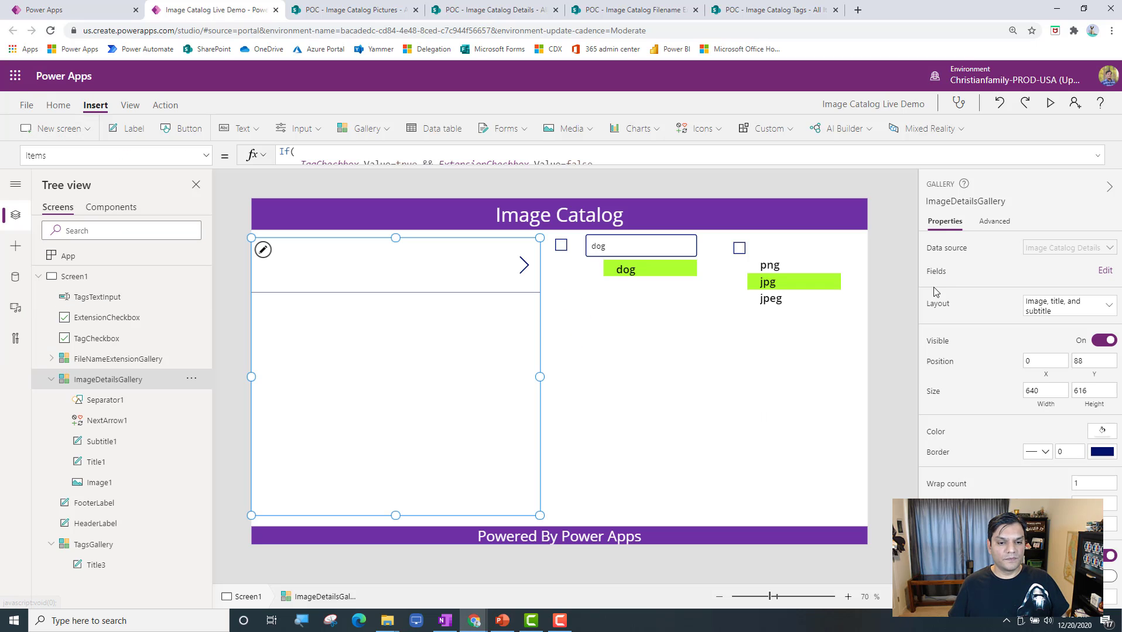
Step: Preview the Image Catalog screen with both checkboxes cleared and return to editing
{"action": "left_click", "coordinate": [1049, 104]}
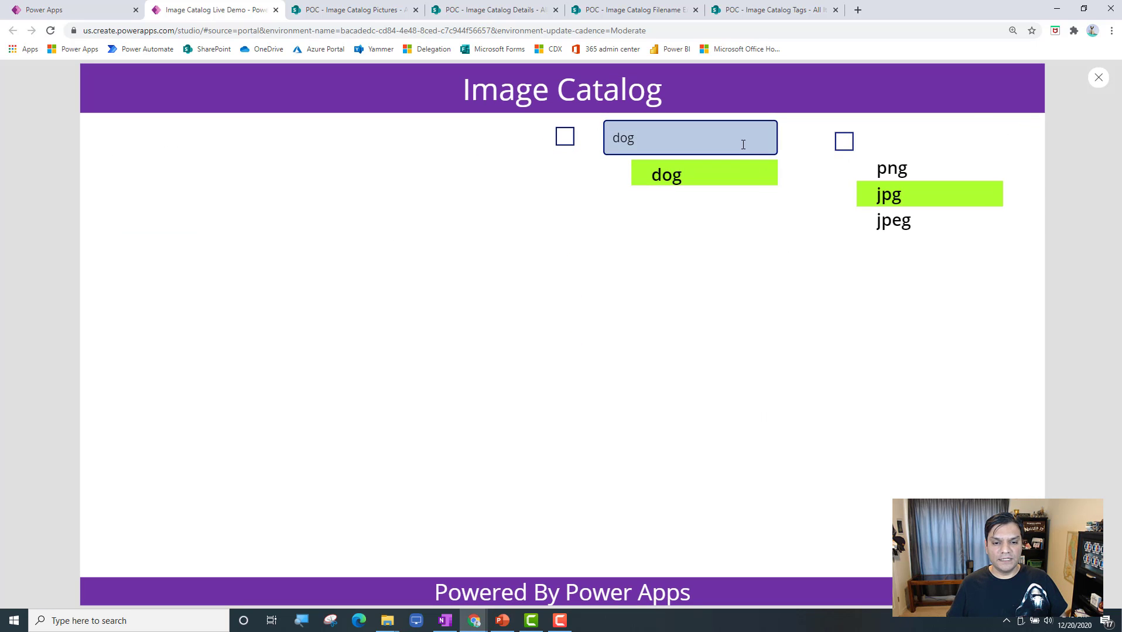
{"action": "left_click", "coordinate": [1097, 78]}
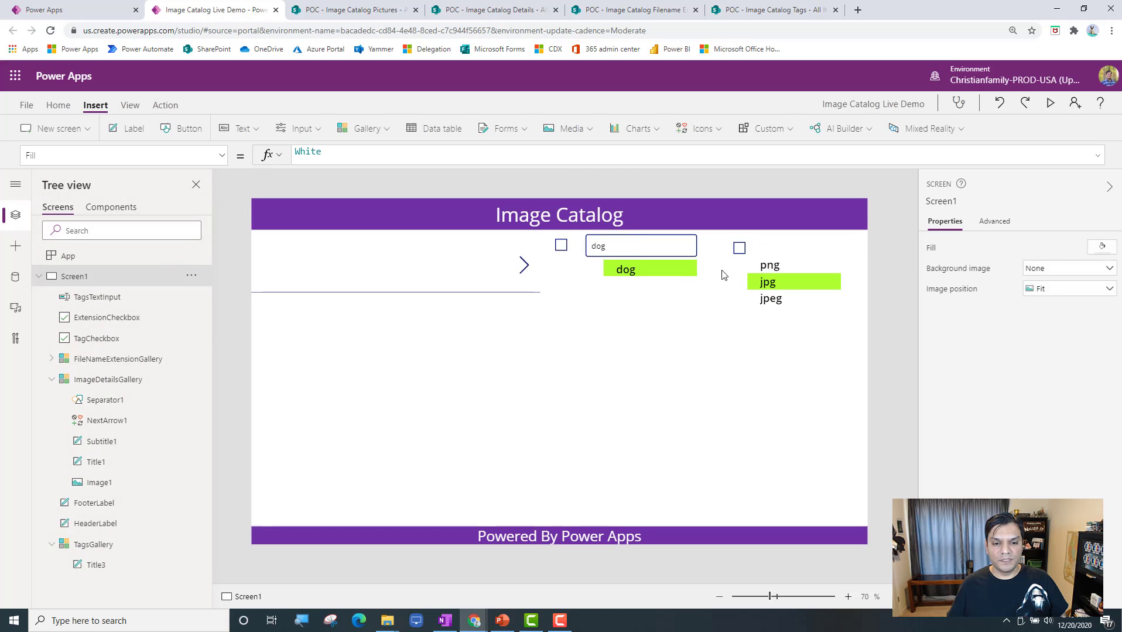
Step: Turn on the clear button of TagsTextInput, preview the app to clear the tag search text and return to editing
{"action": "left_click", "coordinate": [1101, 433]}
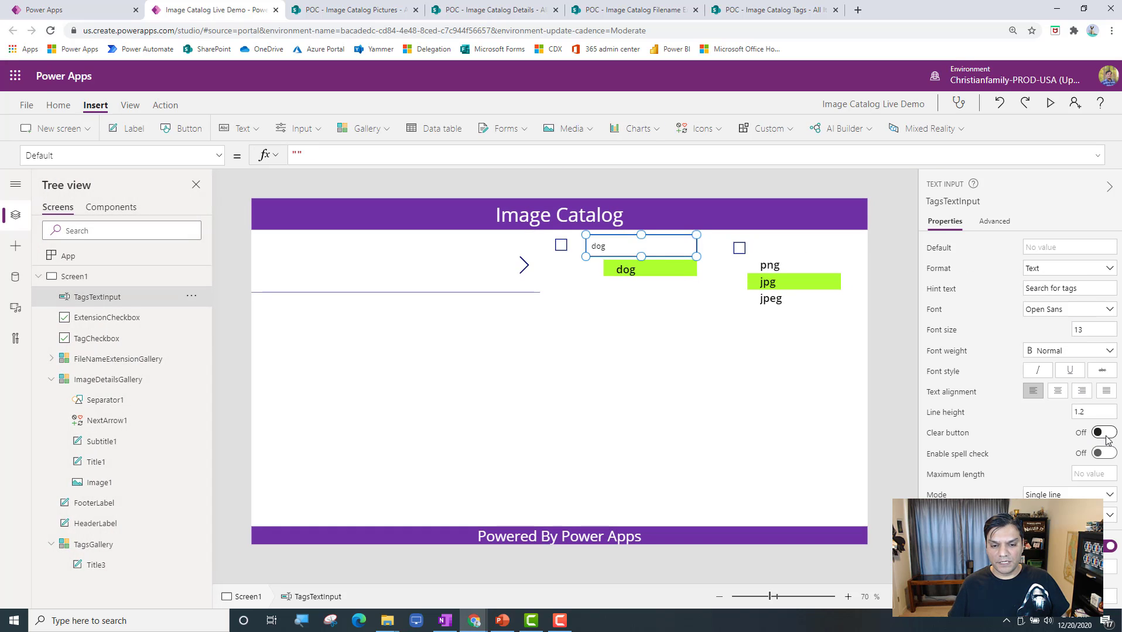
{"action": "left_click", "coordinate": [1049, 105]}
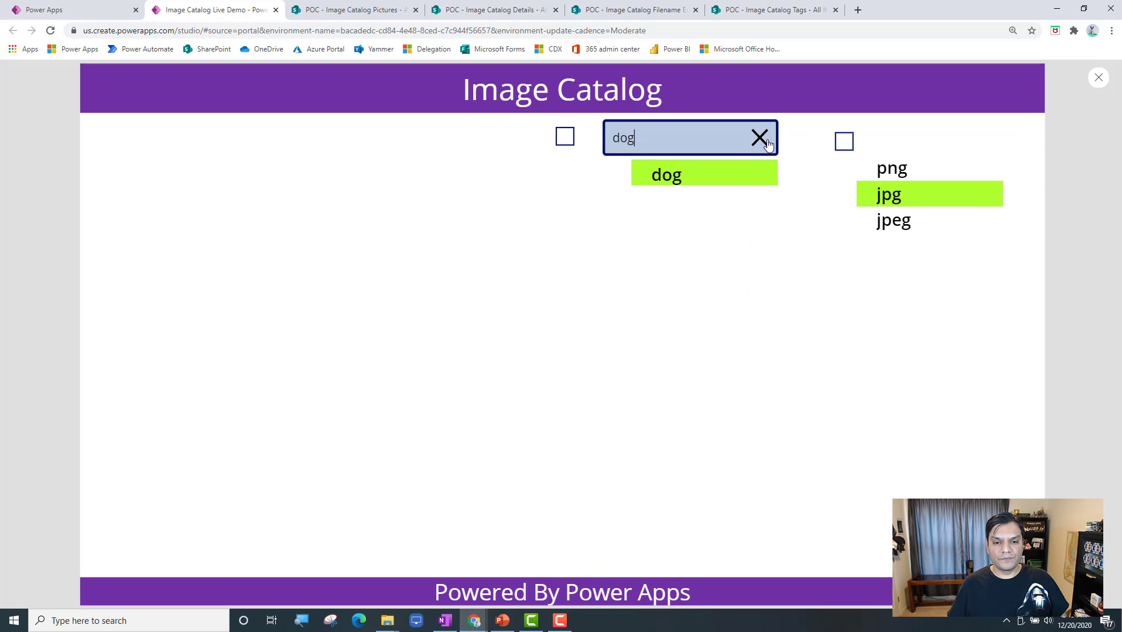
{"action": "left_click", "coordinate": [761, 137]}
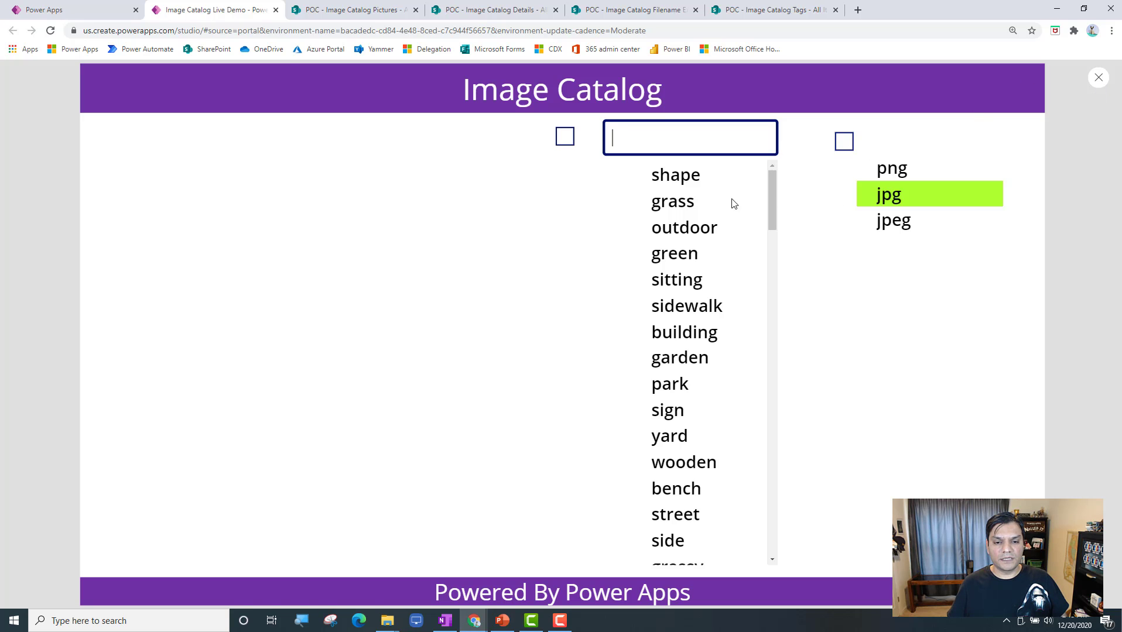
{"action": "left_click", "coordinate": [1097, 78]}
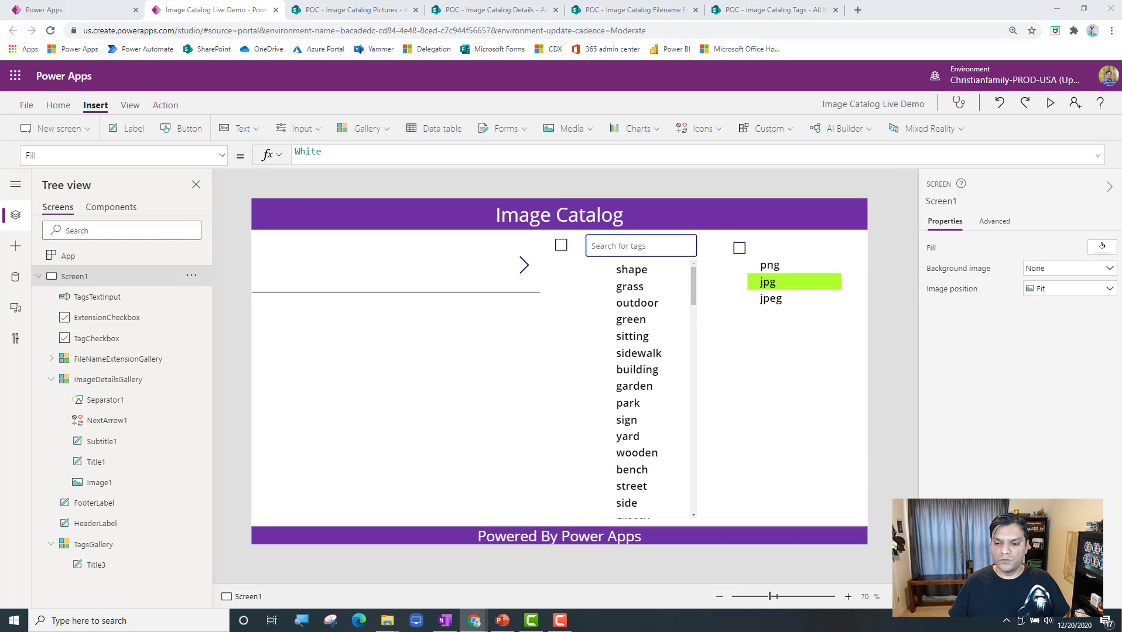
Step: Replace the Visible property of TagsGallery with the start of an If formula
{"action": "left_click", "coordinate": [693, 409]}
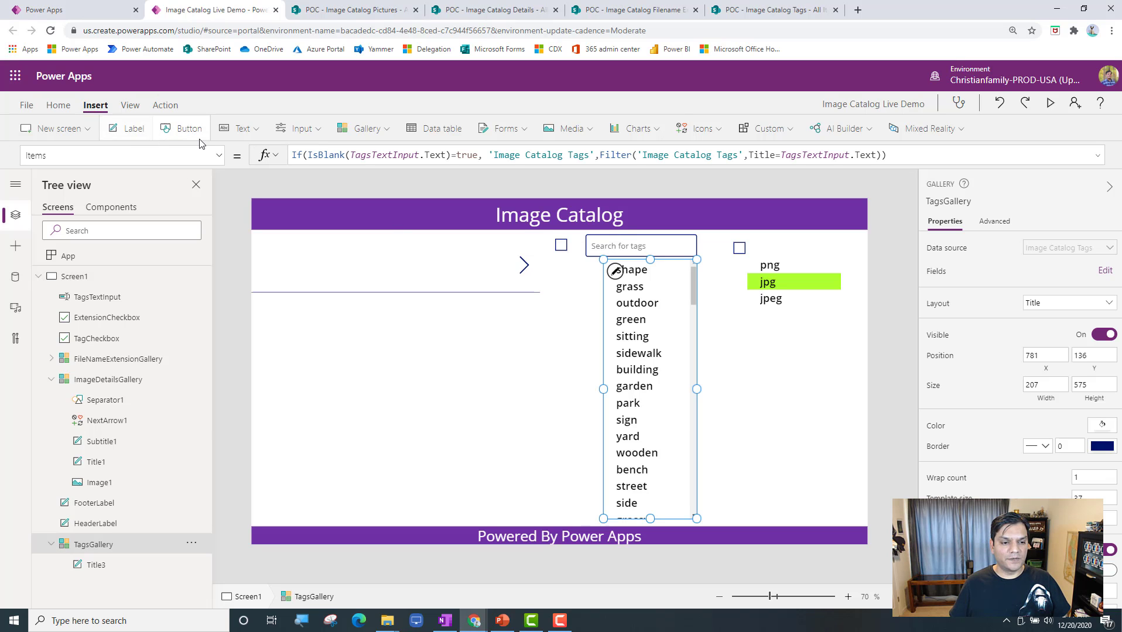
{"action": "left_click", "coordinate": [218, 155]}
{"action": "scroll", "coordinate": [132, 325], "scroll_direction": "down", "scroll_amount": 5}
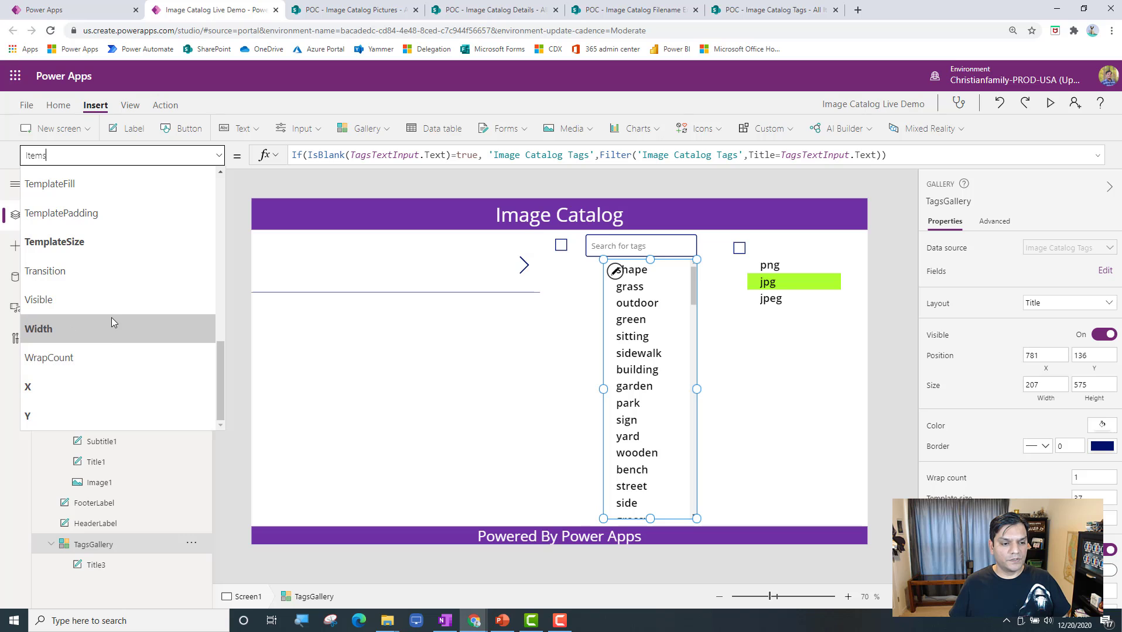
{"action": "left_click", "coordinate": [113, 299]}
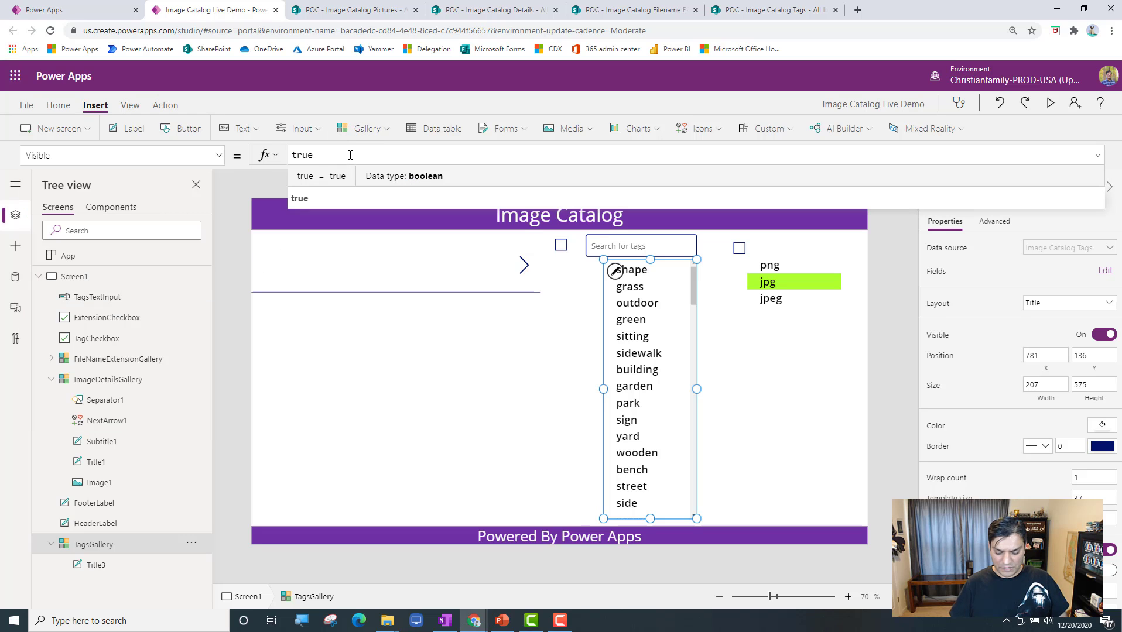
{"action": "key", "text": "shift+Home"}
{"action": "type", "text": "If(Tas"}
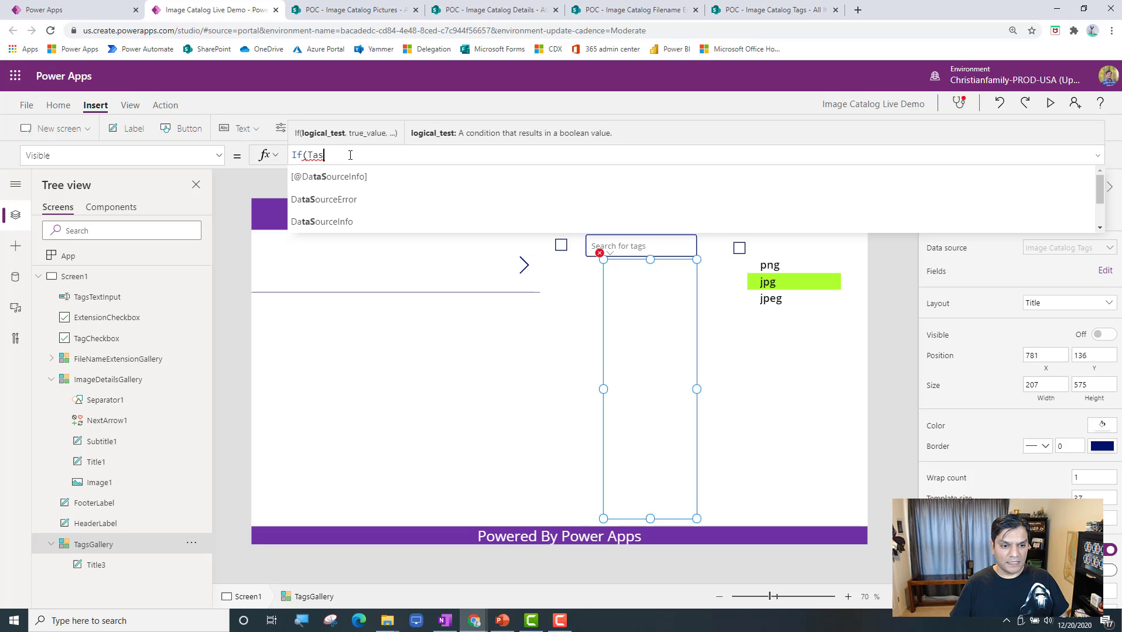
Step: Reference TagCheckbox as the control tested in the If condition, replacing the mistaken TagsGallery reference
{"action": "type", "text": "g"}
{"action": "key", "text": "Down"}
{"action": "key", "text": "Down"}
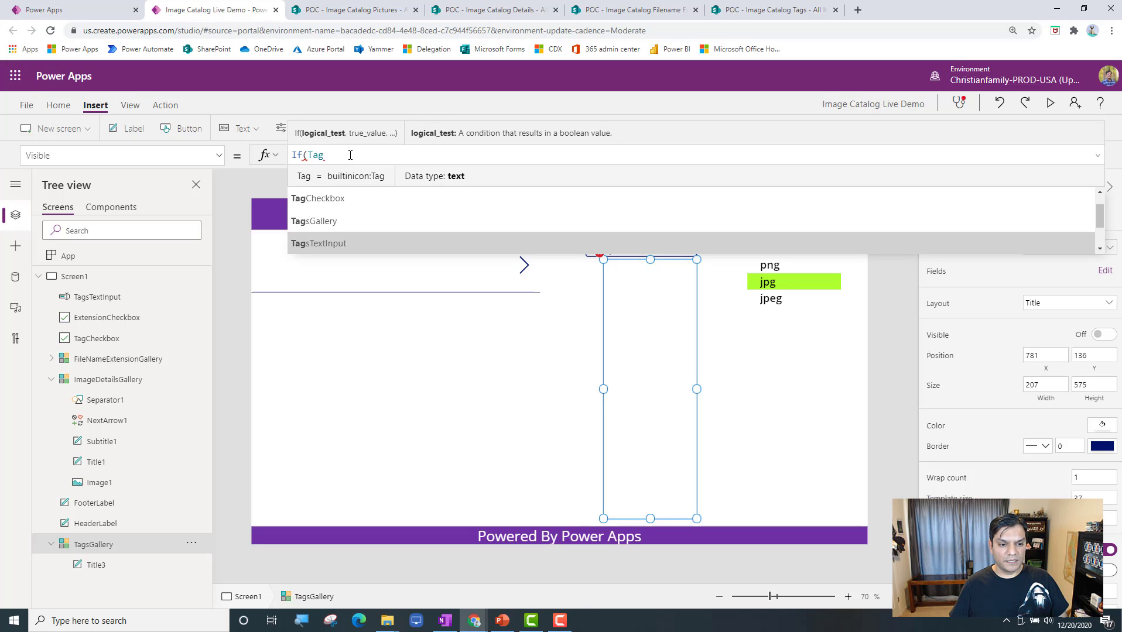
{"action": "key", "text": "Tab"}
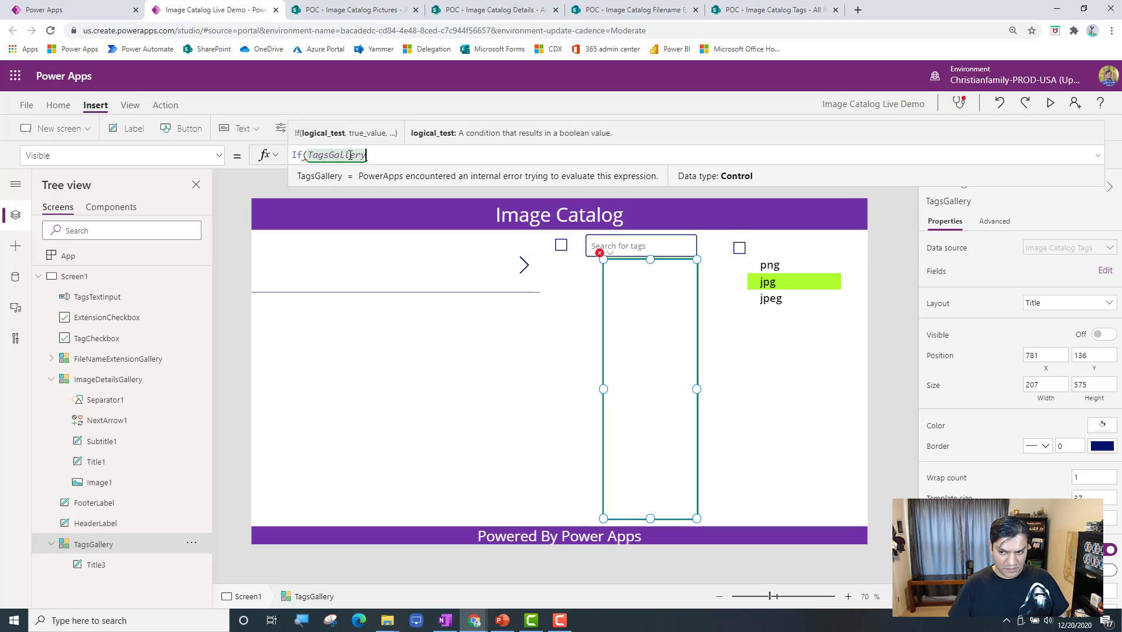
{"action": "type", "text": "."}
{"action": "key", "text": "BackSpace"}
{"action": "key", "text": "BackSpace"}
{"action": "key", "text": "BackSpace"}
{"action": "key", "text": "BackSpace"}
{"action": "key", "text": "BackSpace"}
{"action": "key", "text": "BackSpace"}
{"action": "key", "text": "BackSpace"}
{"action": "key", "text": "BackSpace"}
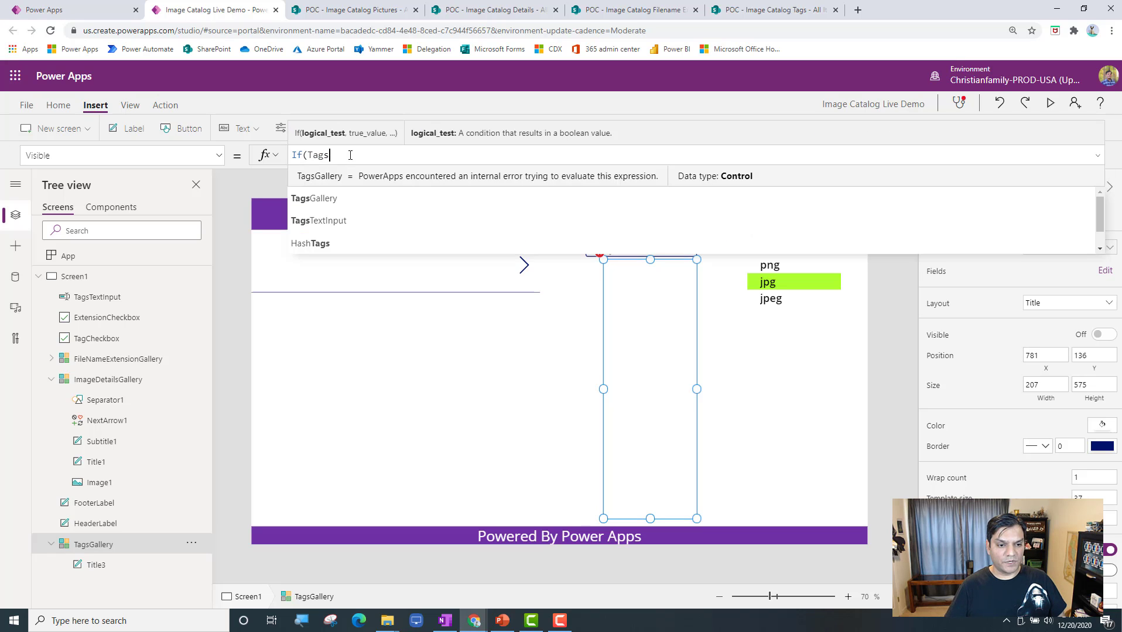
{"action": "type", "text": "C"}
{"action": "key", "text": "Tab"}
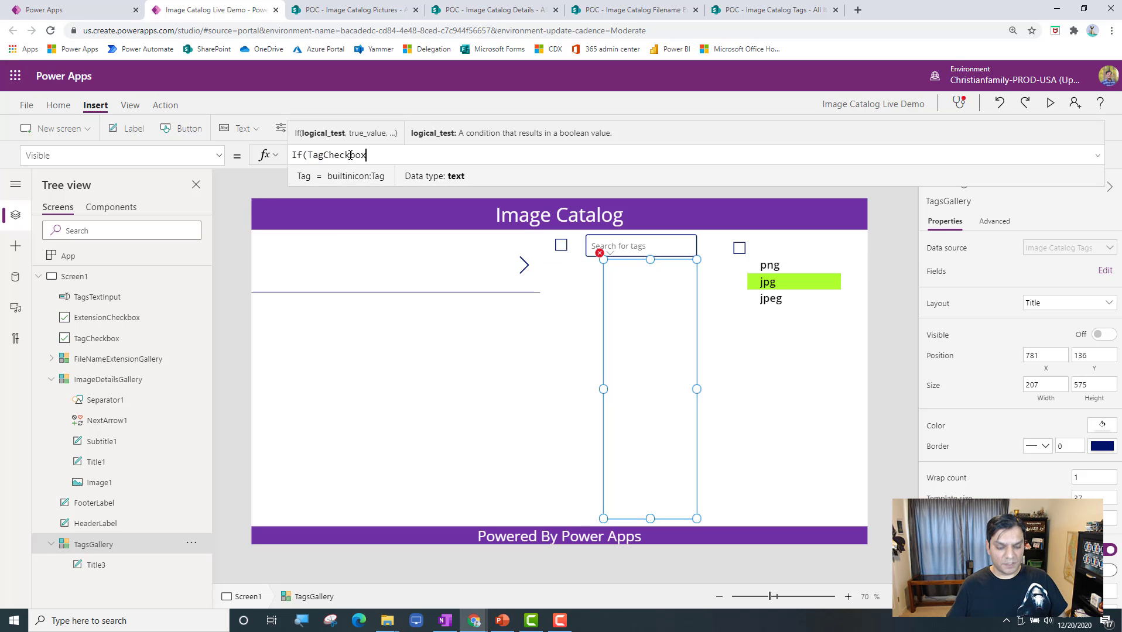
Step: Complete the TagsGallery Visible formula as If(TagCheckbox.Value=false, false,true)
{"action": "type", "text": ".V"}
{"action": "key", "text": "Tab"}
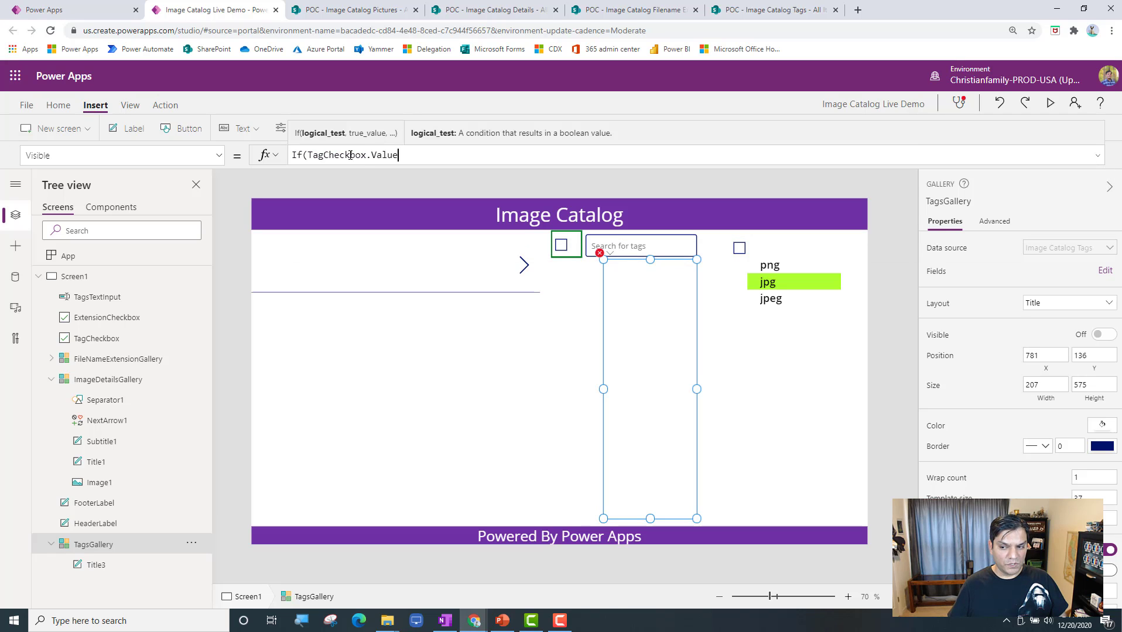
{"action": "type", "text": "=fal"}
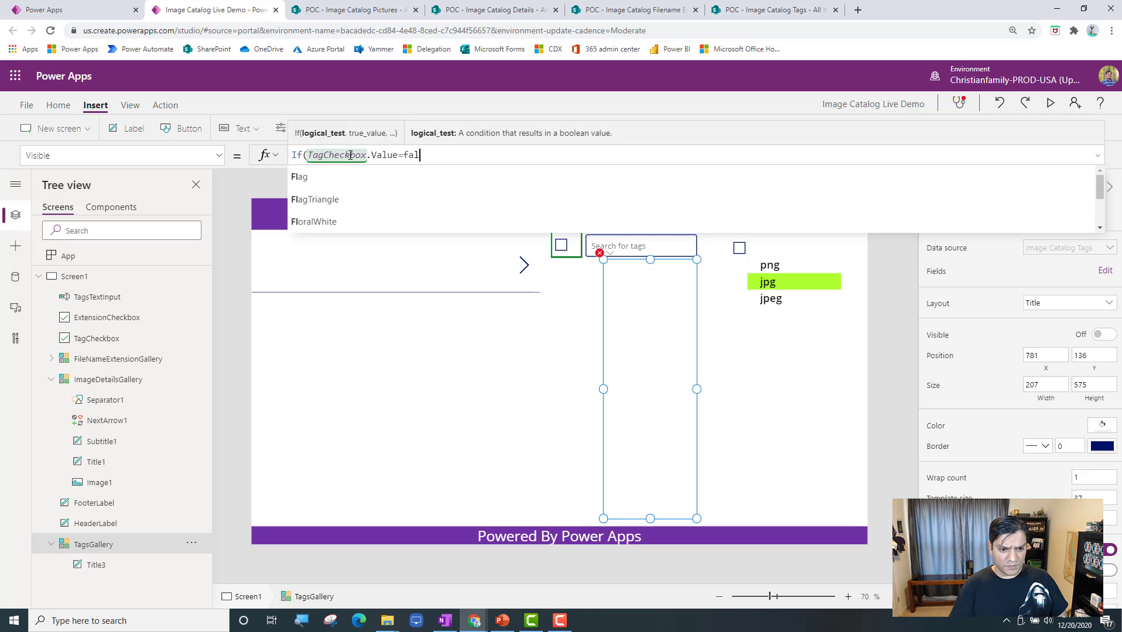
{"action": "type", "text": "osee, fal"}
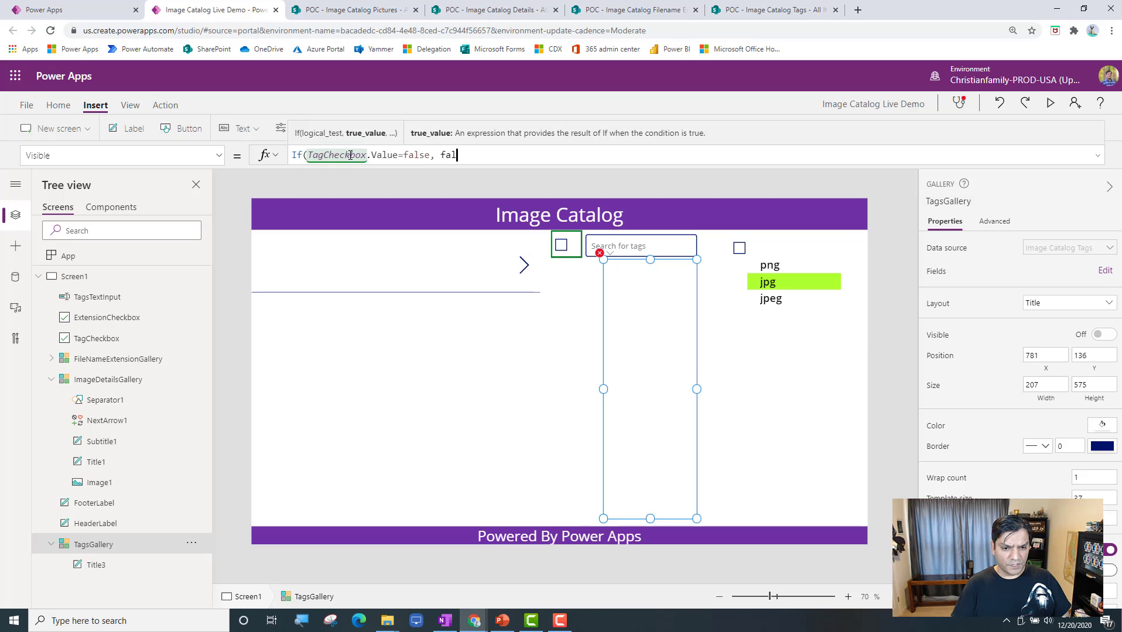
{"action": "type", "text": "se,true)"}
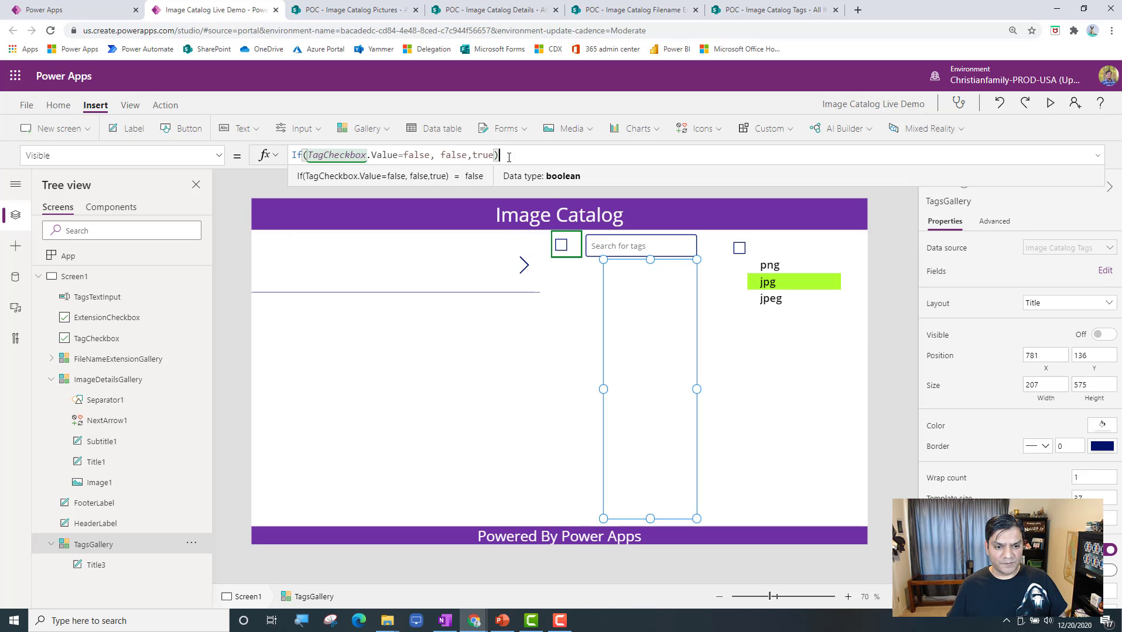
{"action": "key", "text": "ctrl+a"}
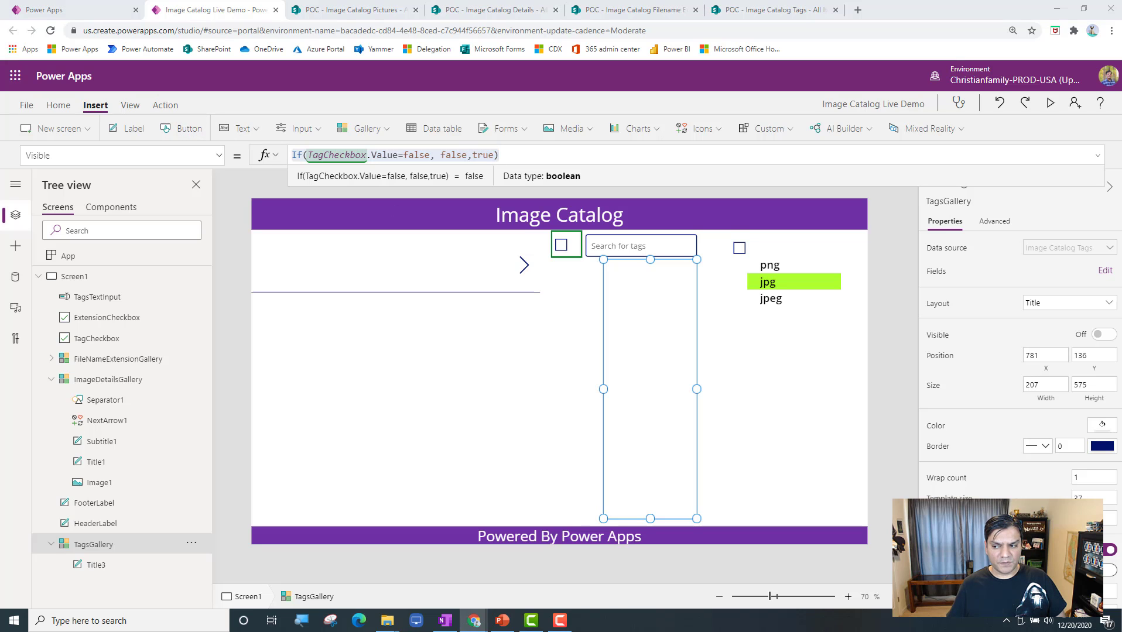
Step: Open the DisplayMode property of TagsTextInput and start an If( in front of DisplayMode.Edit
{"action": "left_click", "coordinate": [652, 247]}
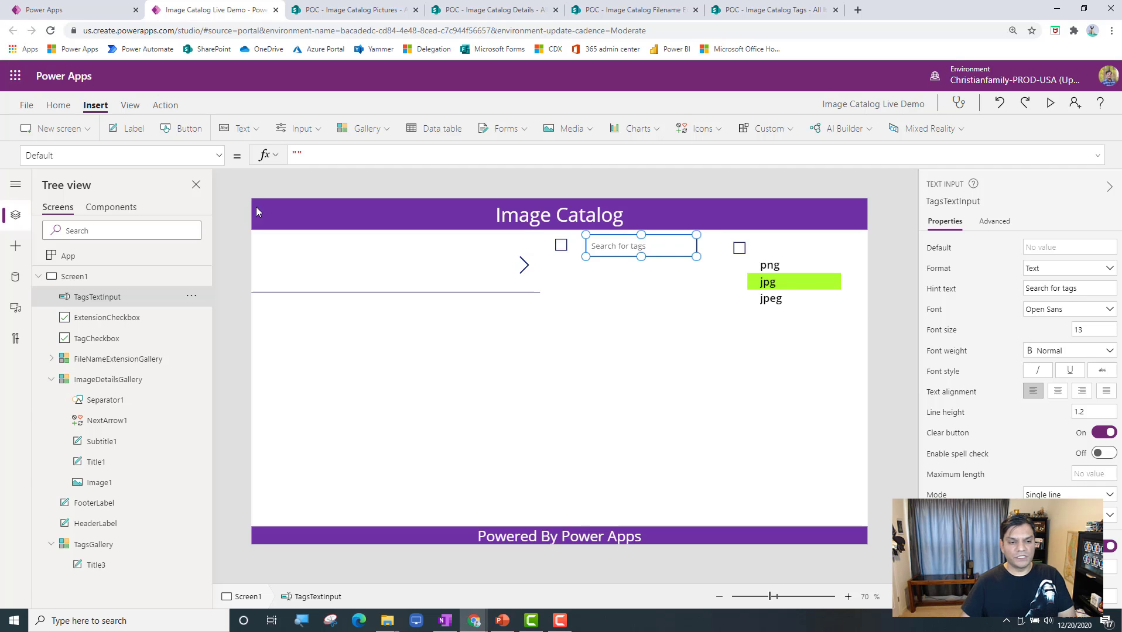
{"action": "left_click", "coordinate": [218, 155]}
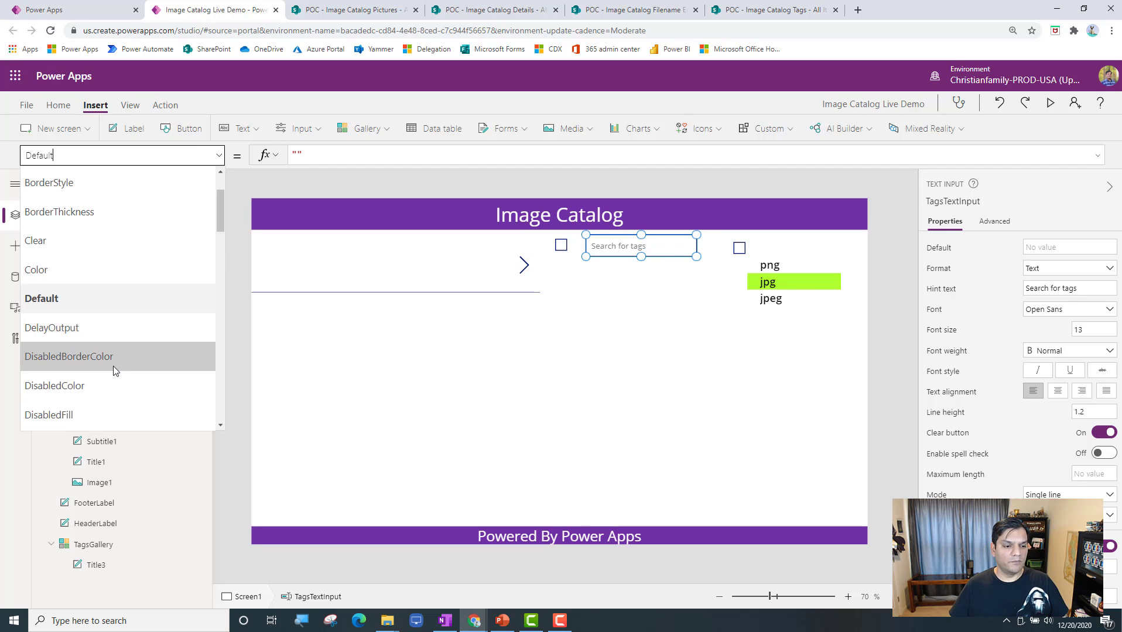
{"action": "scroll", "coordinate": [113, 371], "scroll_direction": "down", "scroll_amount": 3}
{"action": "left_click", "coordinate": [87, 311]}
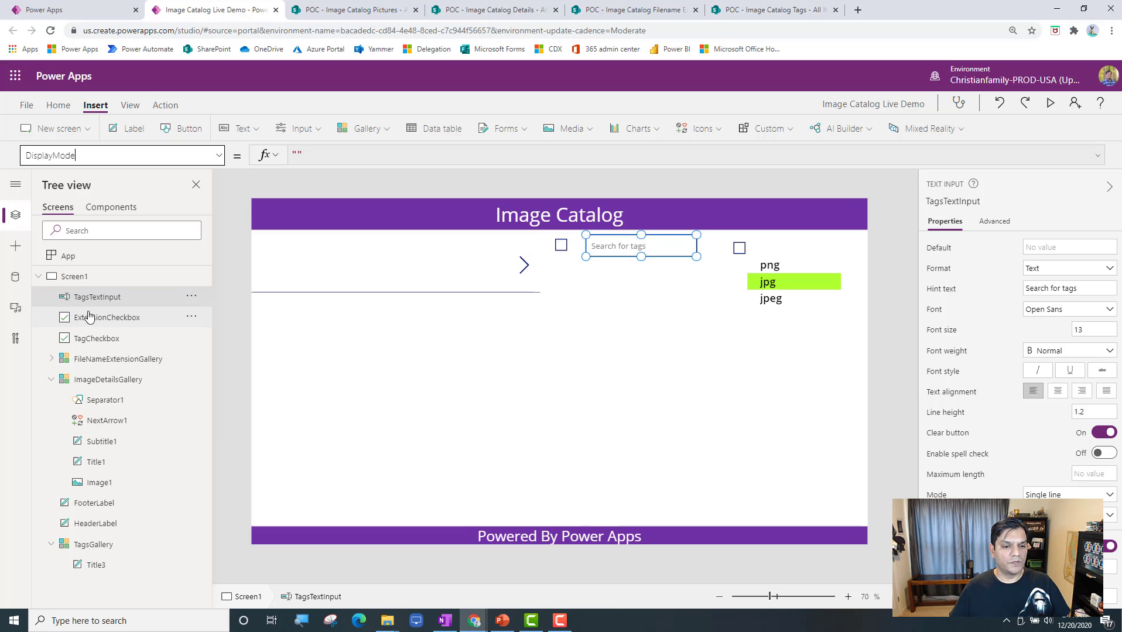
{"action": "left_click", "coordinate": [445, 154]}
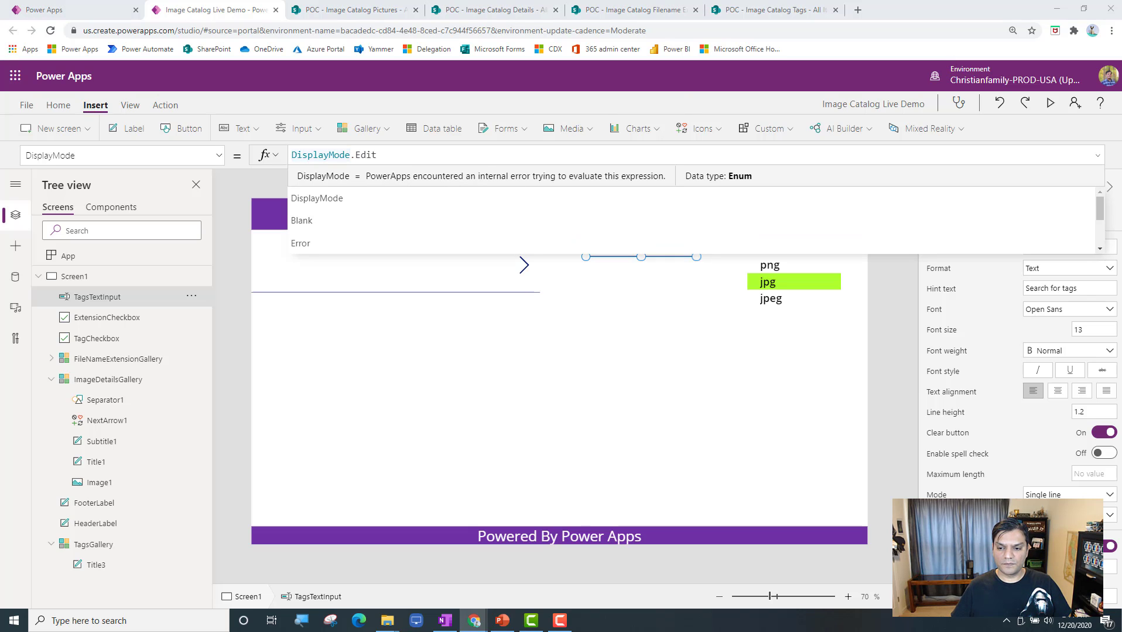
{"action": "left_click", "coordinate": [666, 158]}
{"action": "key", "text": "Home"}
{"action": "type", "text": "If(Ta"}
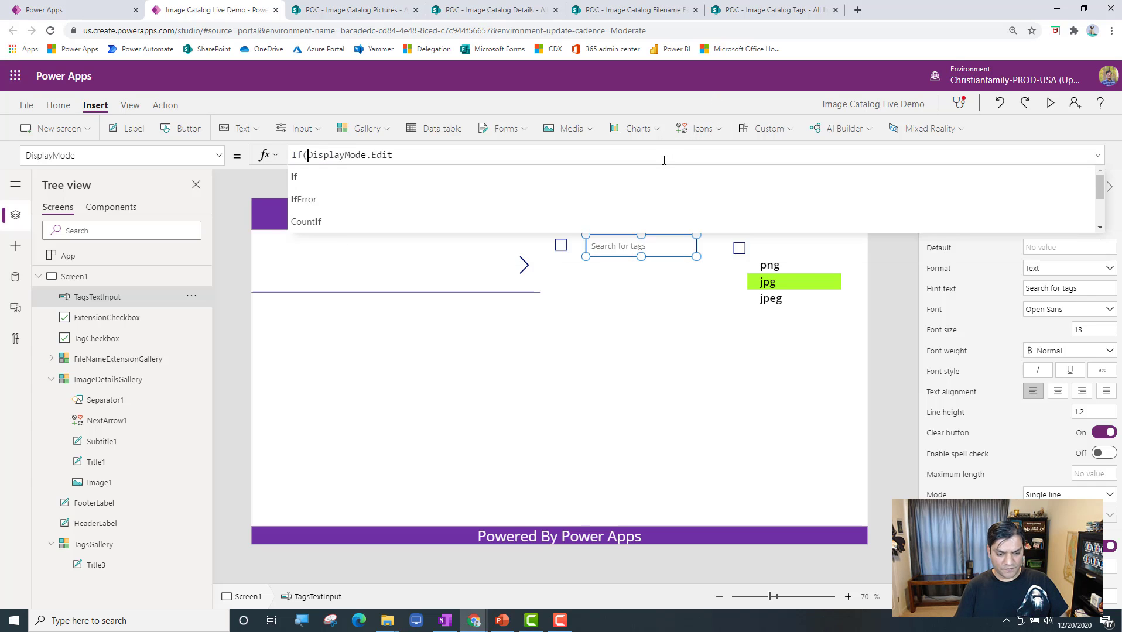
Step: Enter TagCheckbox.Value=false as the If condition of the TagsTextInput DisplayMode formula
{"action": "type", "text": ","}
{"action": "key", "text": "Left"}
{"action": "type", "text": "Ta"}
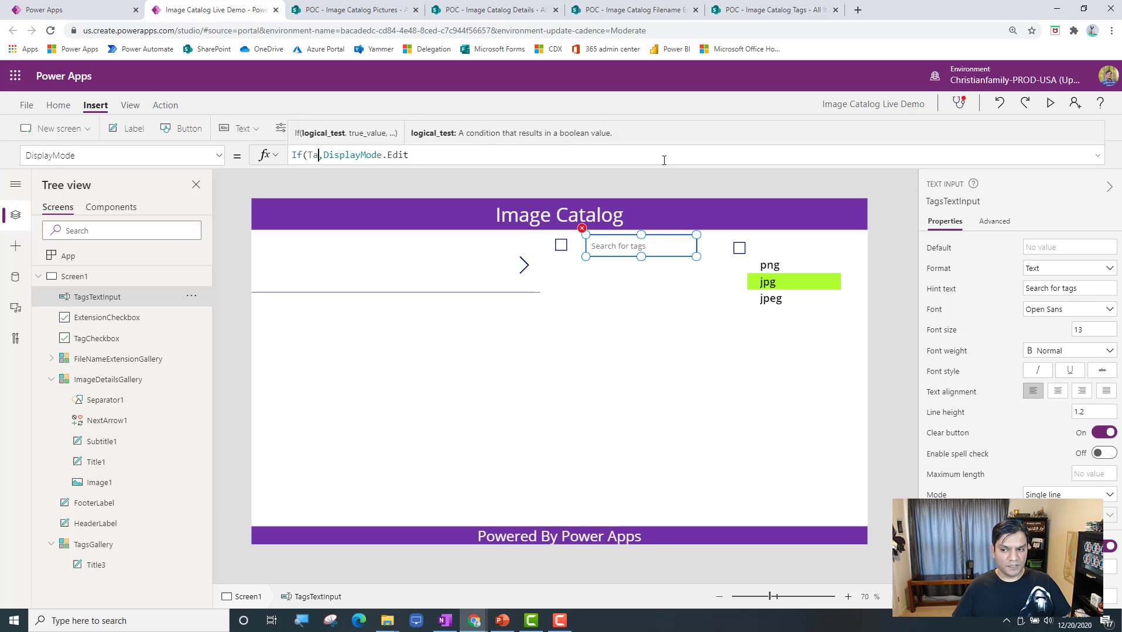
{"action": "type", "text": "g"}
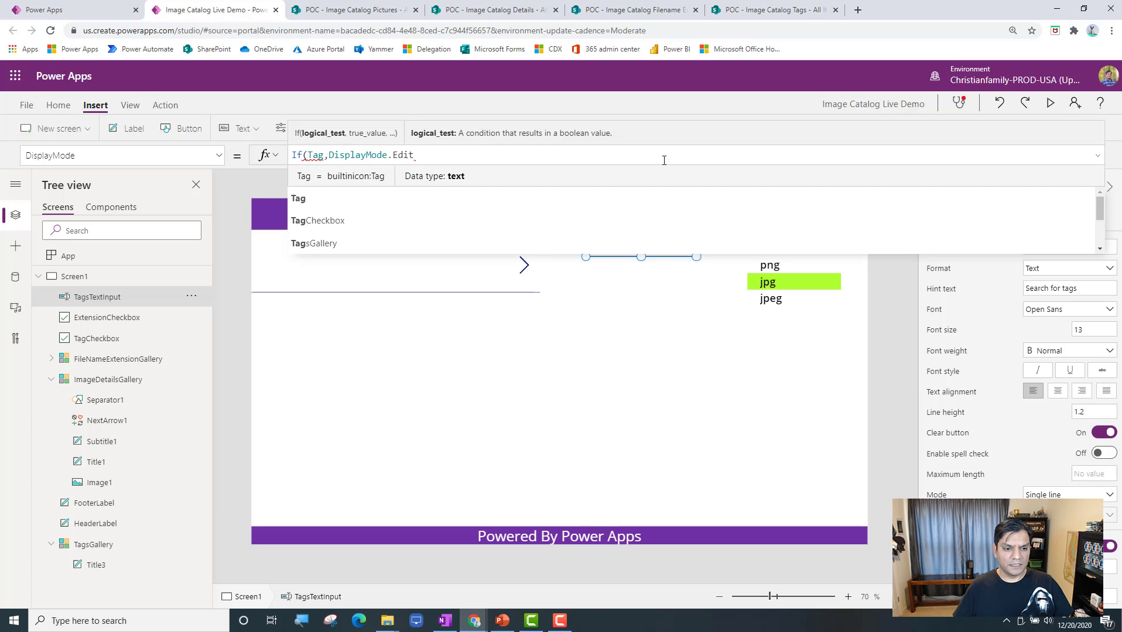
{"action": "key", "text": "Down"}
{"action": "key", "text": "Tab"}
{"action": "type", "text": ".v"}
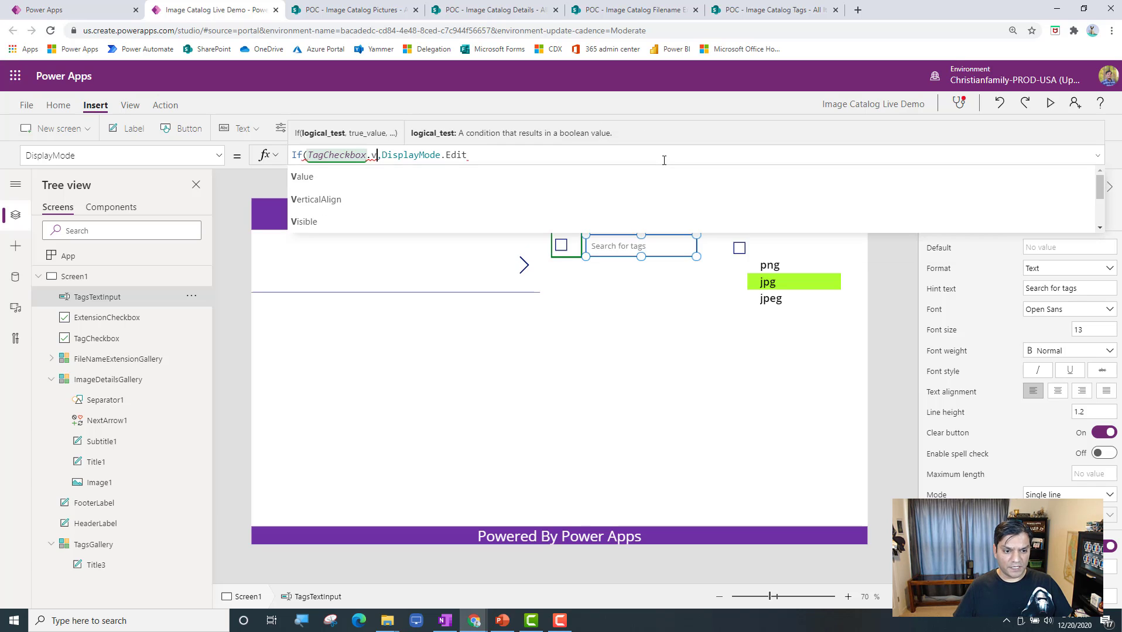
{"action": "key", "text": "Tab"}
{"action": "type", "text": "=false"}
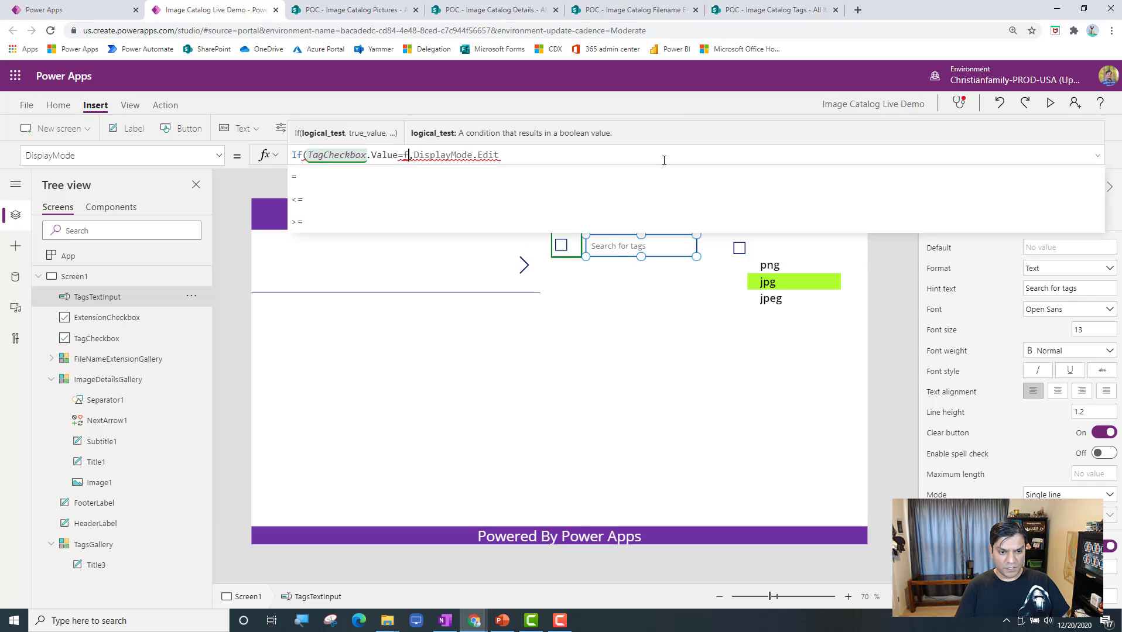
Step: Complete the DisplayMode formula with DisplayMode.View as the true result and DisplayMode.Edit otherwise, removing the extra comma
{"action": "key", "text": "Right"}
{"action": "key", "text": "End"}
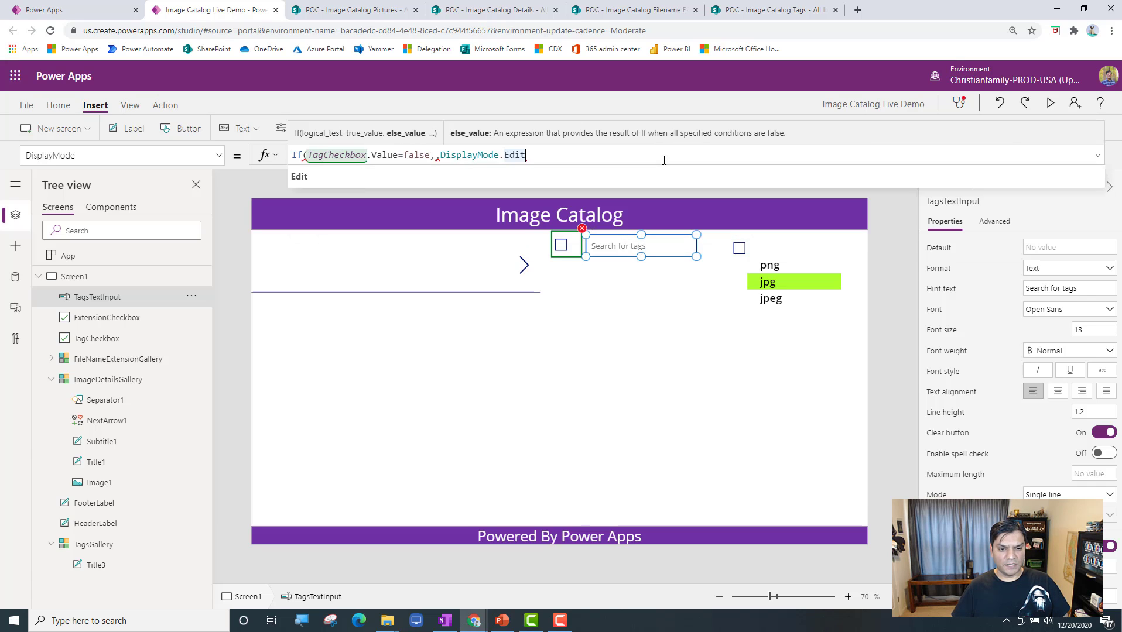
{"action": "key", "text": "BackSpace"}
{"action": "key", "text": "BackSpace"}
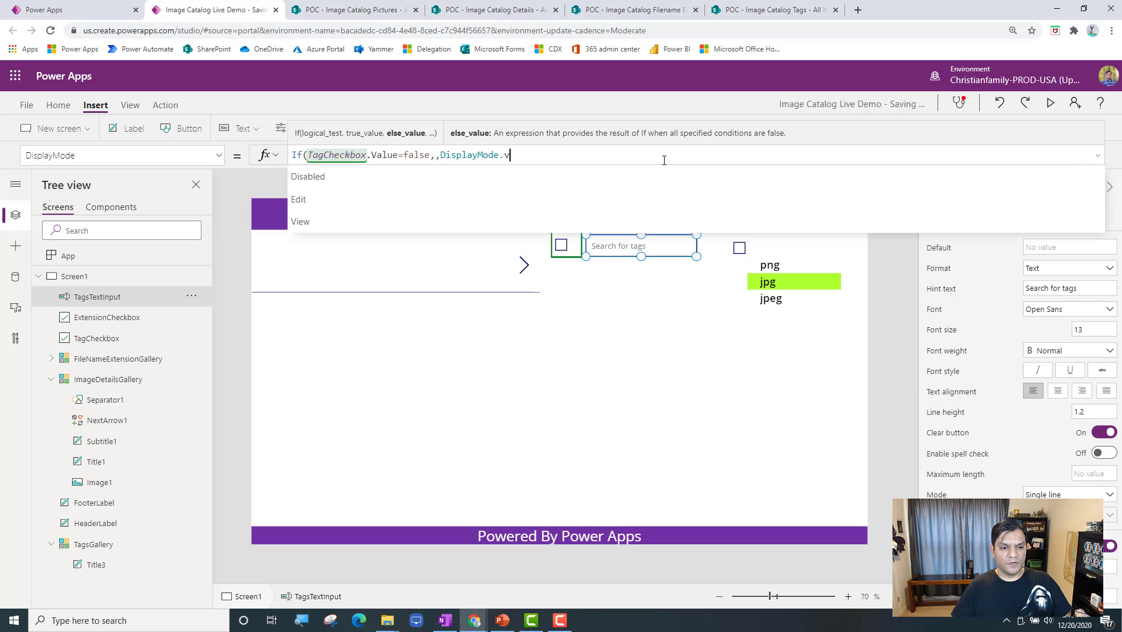
{"action": "type", "text": "View,"}
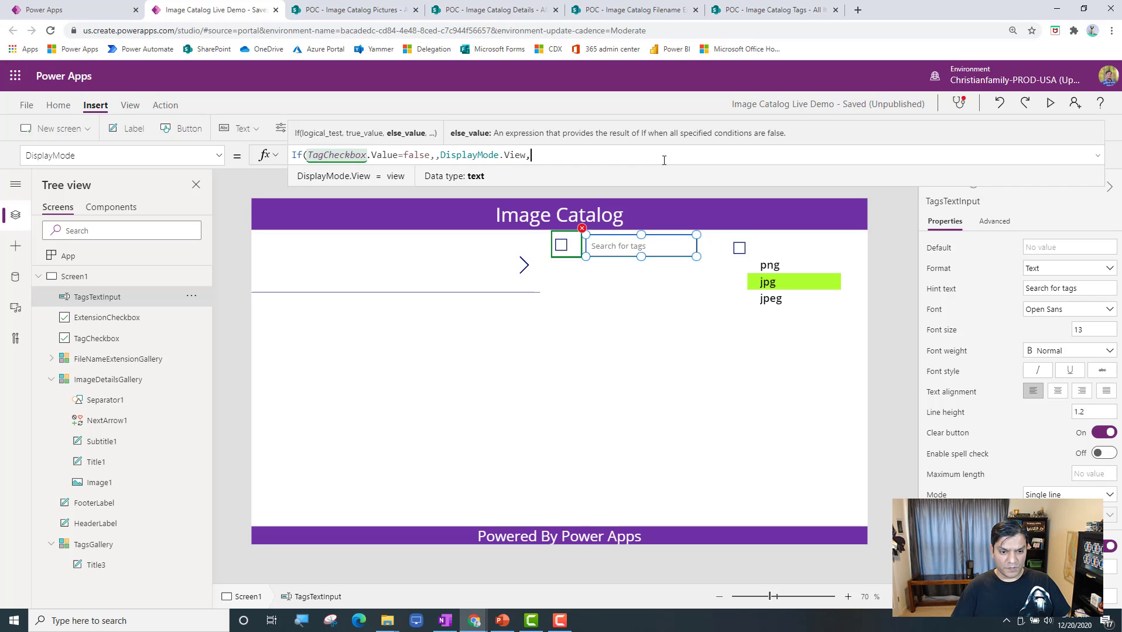
{"action": "type", "text": "dis"}
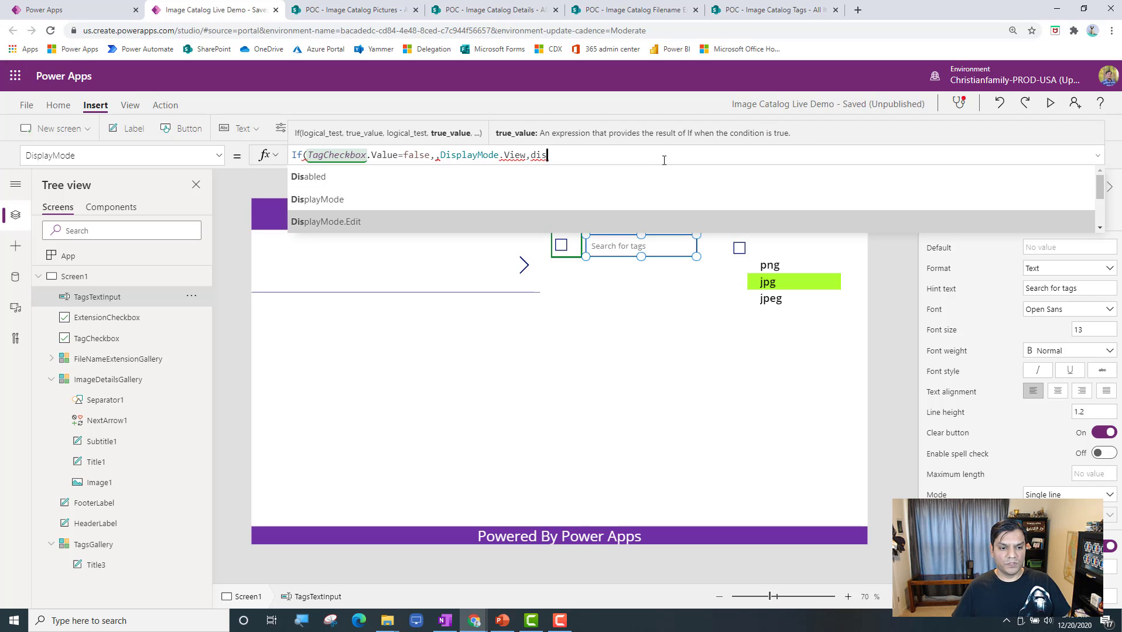
{"action": "key", "text": "Tab"}
{"action": "type", "text": ")"}
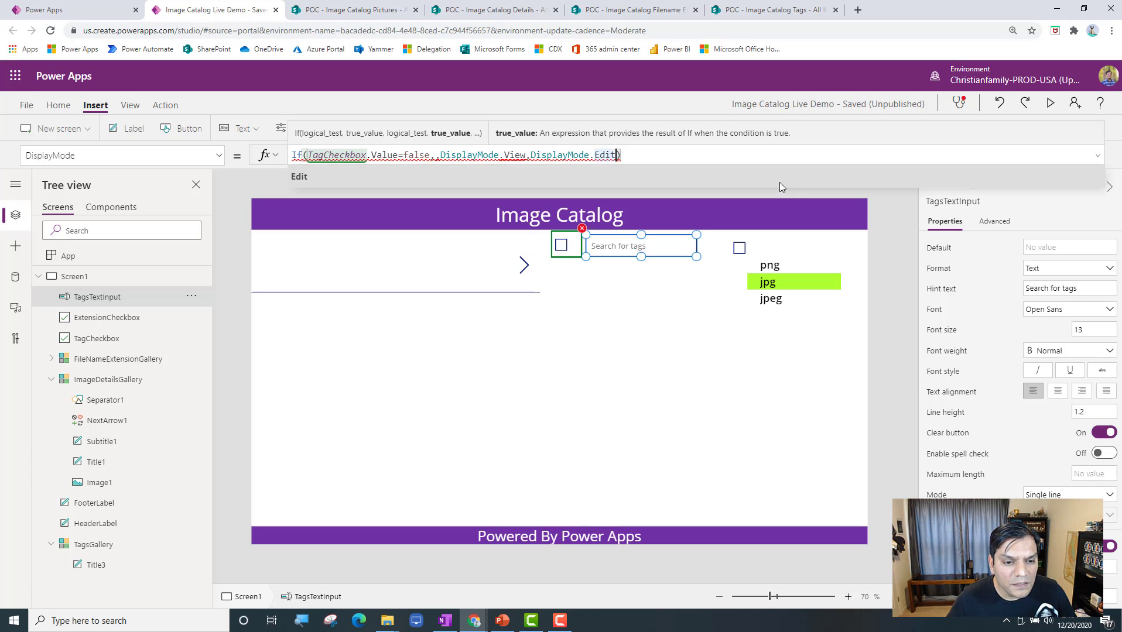
{"action": "key", "text": "BackSpace"}
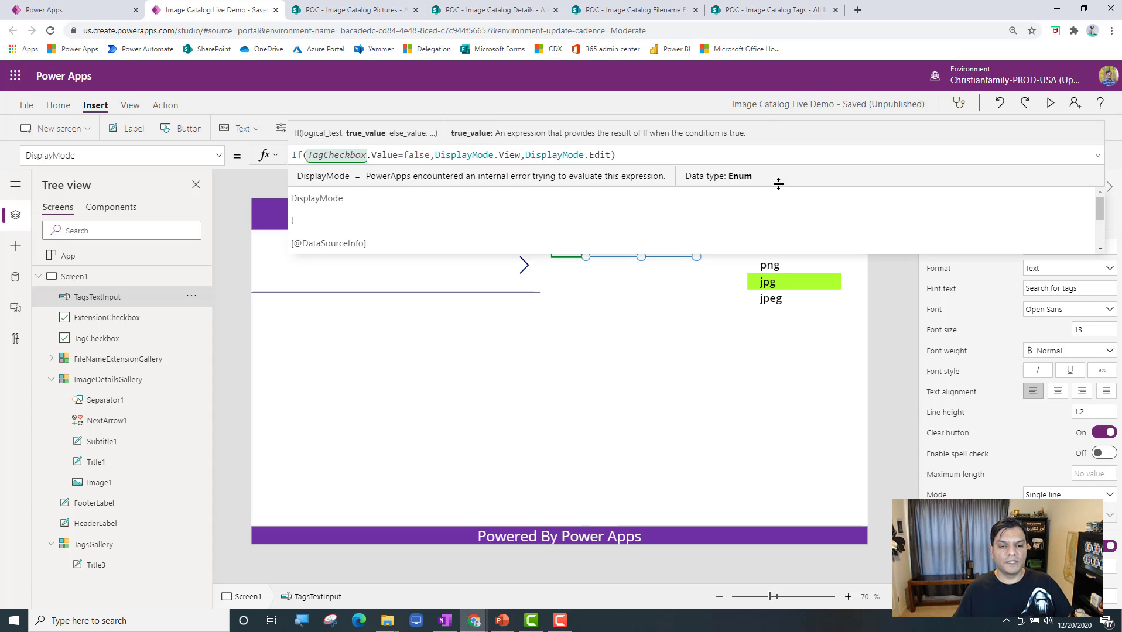
Step: Preview the app and tick the tag checkbox to test the tag search box and tag list
{"action": "left_click", "coordinate": [796, 408]}
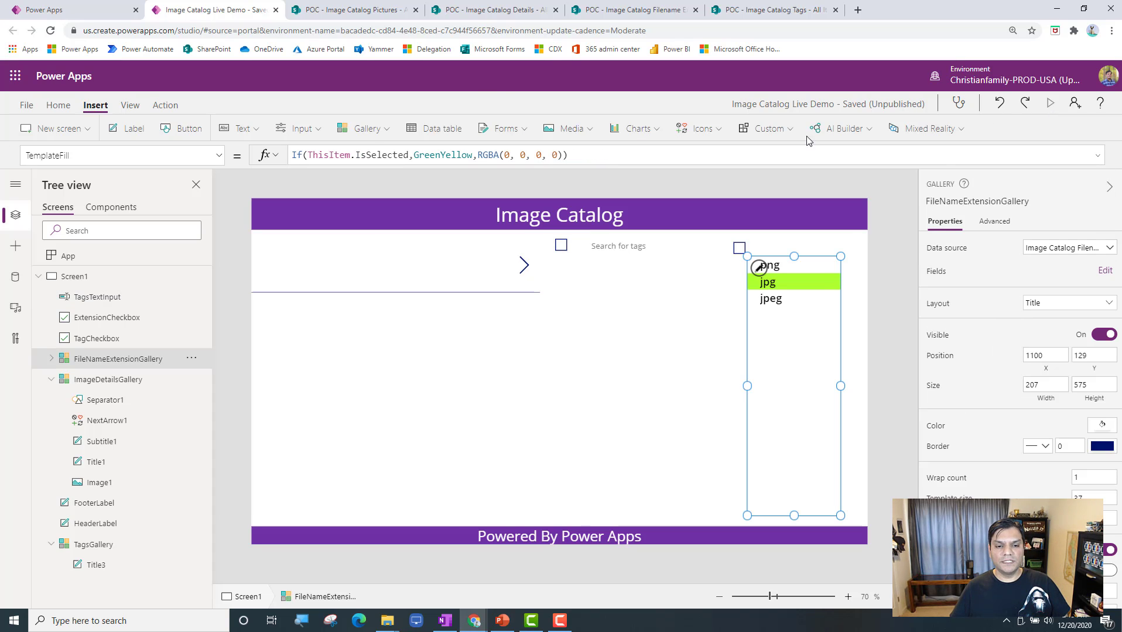
{"action": "key", "text": "F5"}
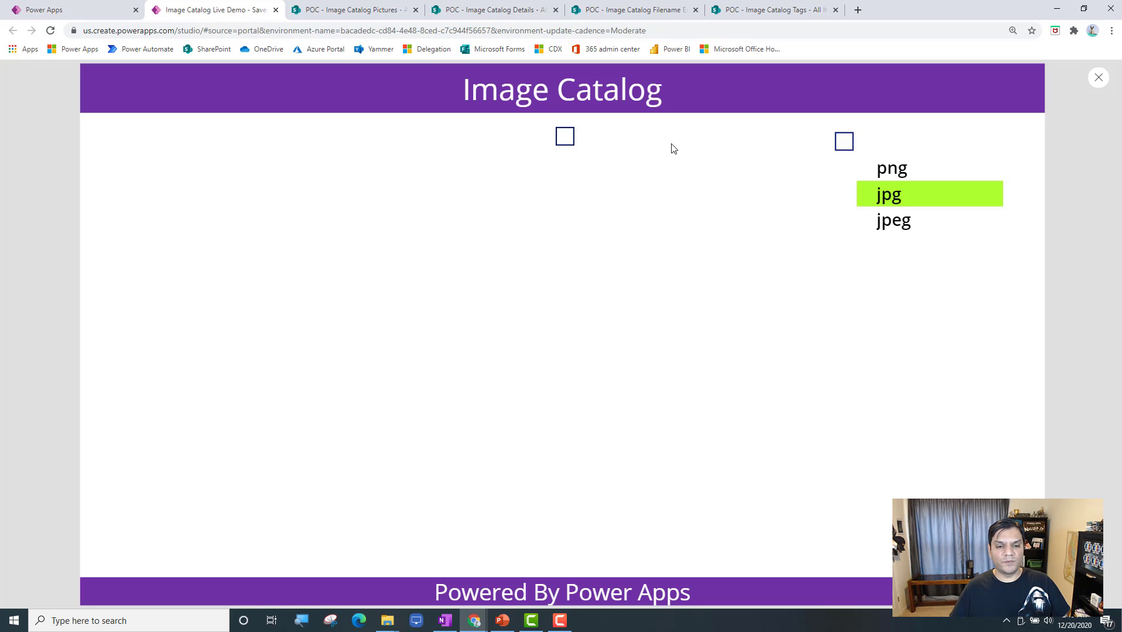
{"action": "left_click", "coordinate": [563, 139]}
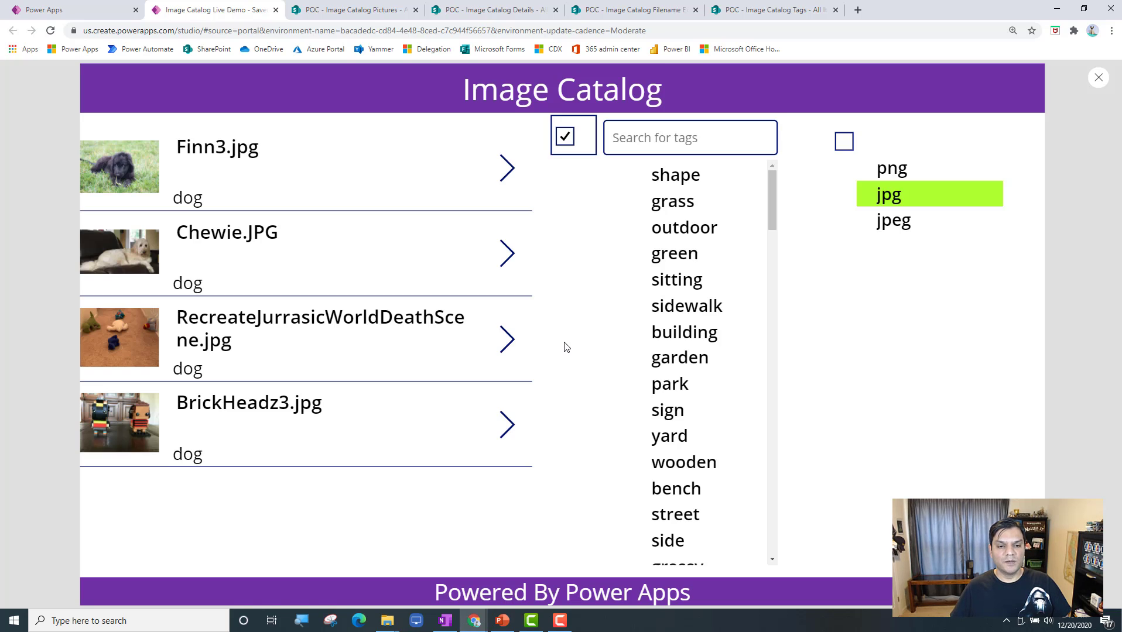
Step: Test the tag filter in the preview with the tags shape, grass and outdoor, and return to the editor
{"action": "left_click", "coordinate": [664, 176]}
{"action": "left_click", "coordinate": [675, 202]}
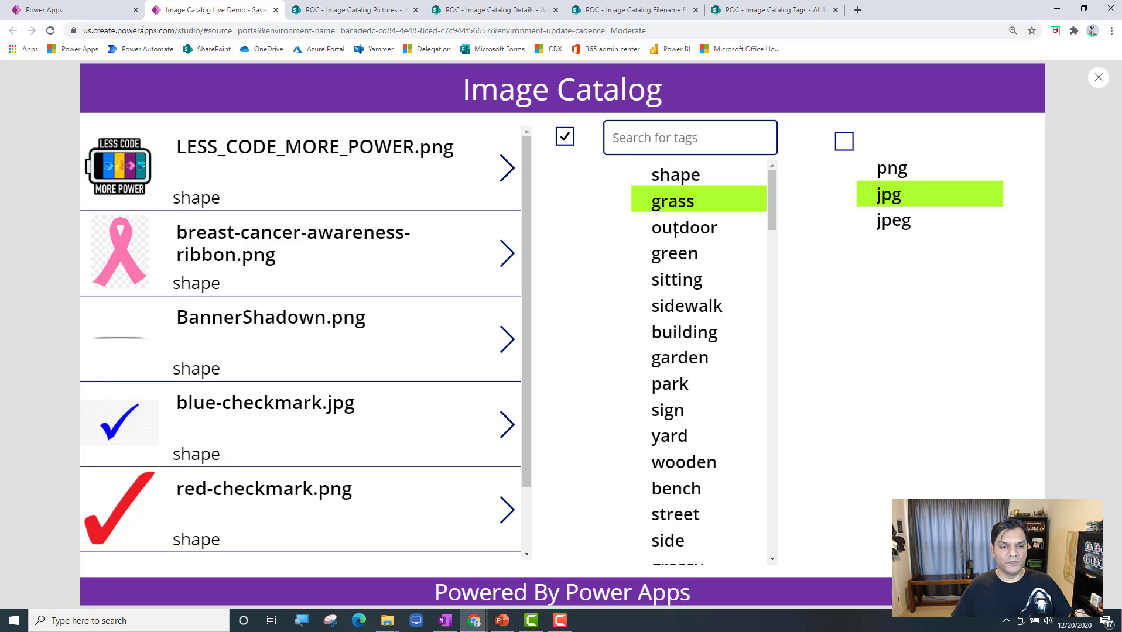
{"action": "left_click", "coordinate": [674, 238]}
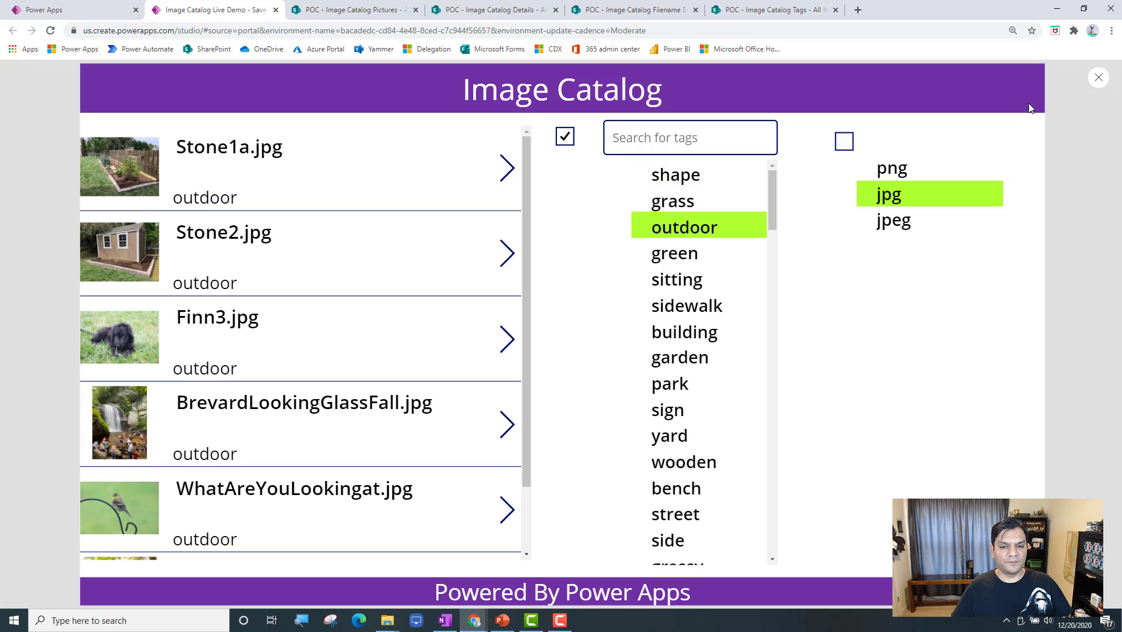
{"action": "left_click", "coordinate": [1097, 78]}
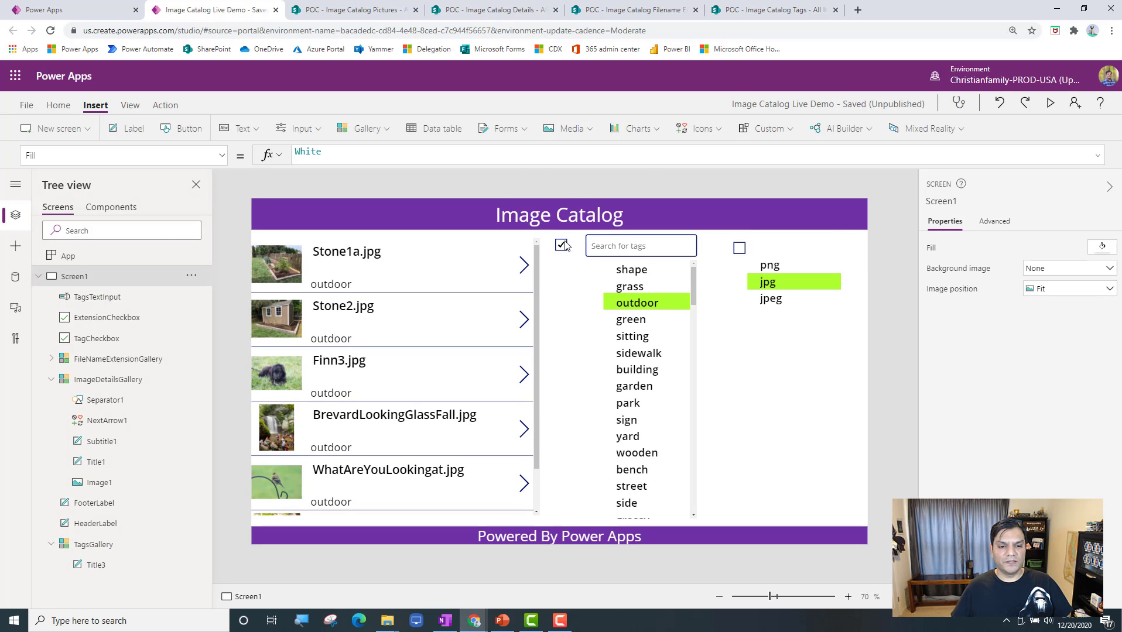
Step: Copy the whole Visible formula of TagsGallery
{"action": "left_click", "coordinate": [563, 245]}
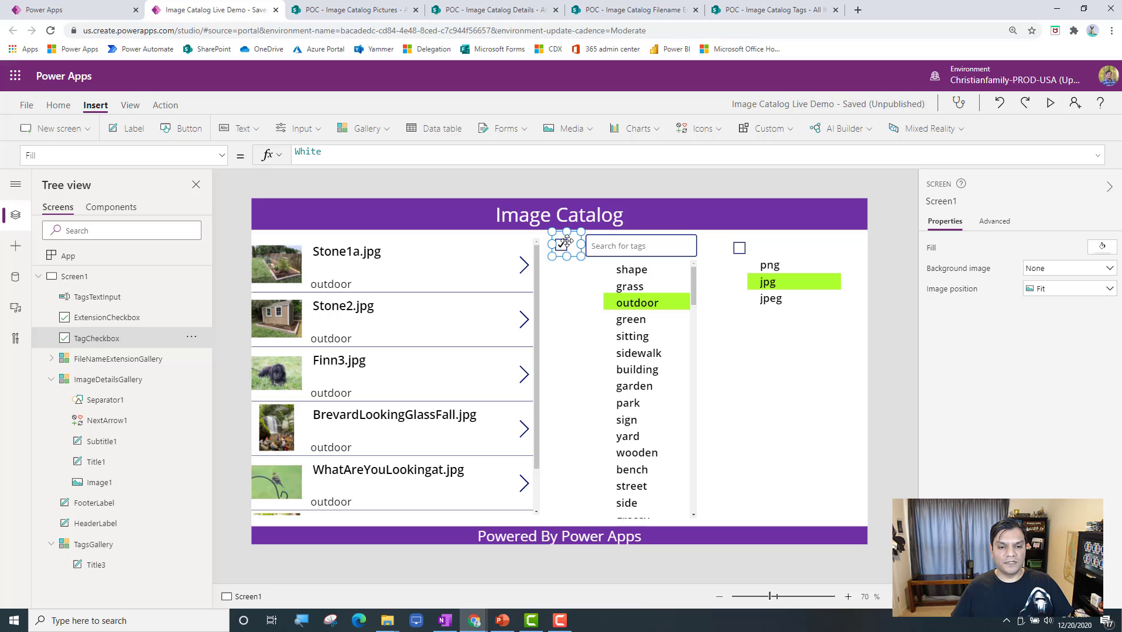
{"action": "left_click", "coordinate": [694, 350]}
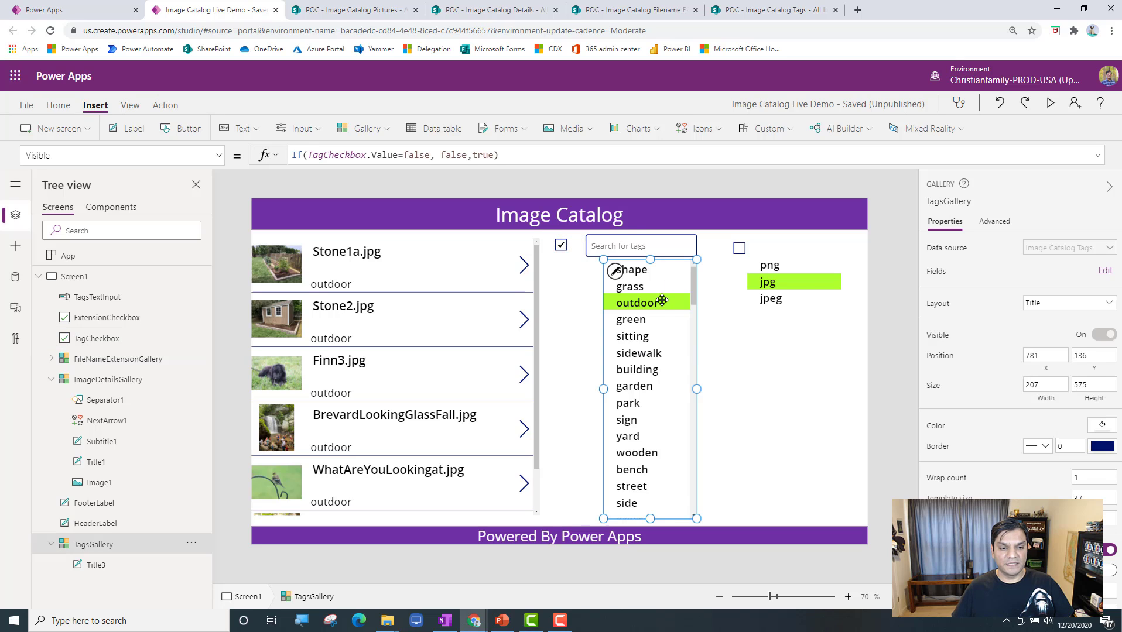
{"action": "left_click", "coordinate": [525, 155]}
{"action": "left_click_drag", "start_coordinate": [525, 156], "coordinate": [288, 148]}
{"action": "key", "text": "ctrl+c"}
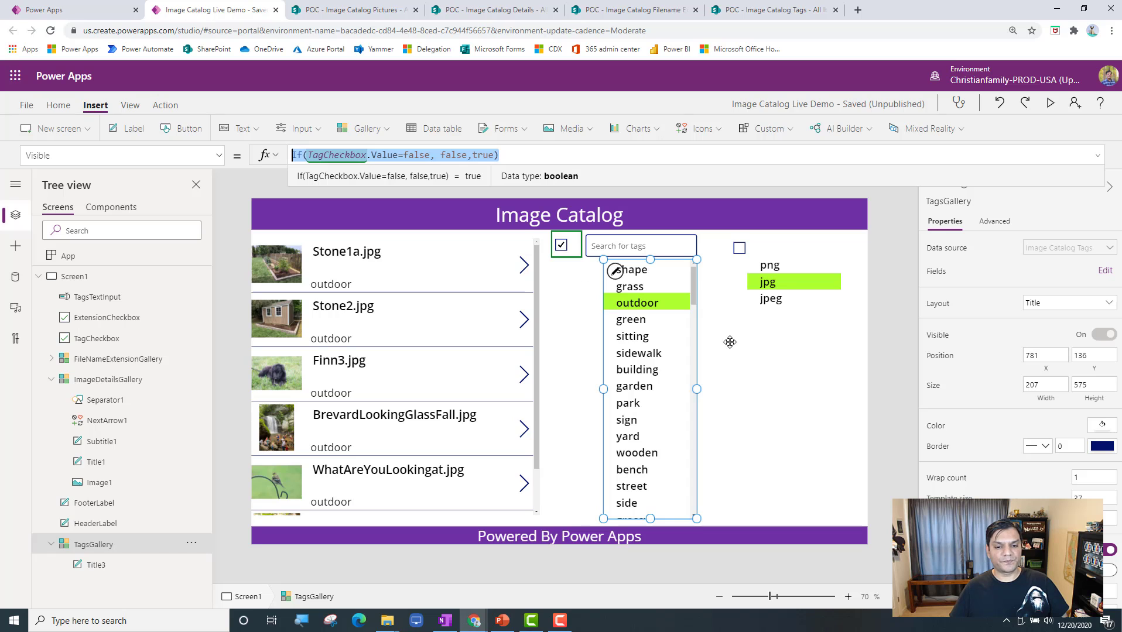
Step: Replace the Visible formula of FileNameExtensionGallery with the copied If(TagCheckbox.Value=false, false,true)
{"action": "left_click", "coordinate": [771, 348]}
{"action": "left_click", "coordinate": [217, 157]}
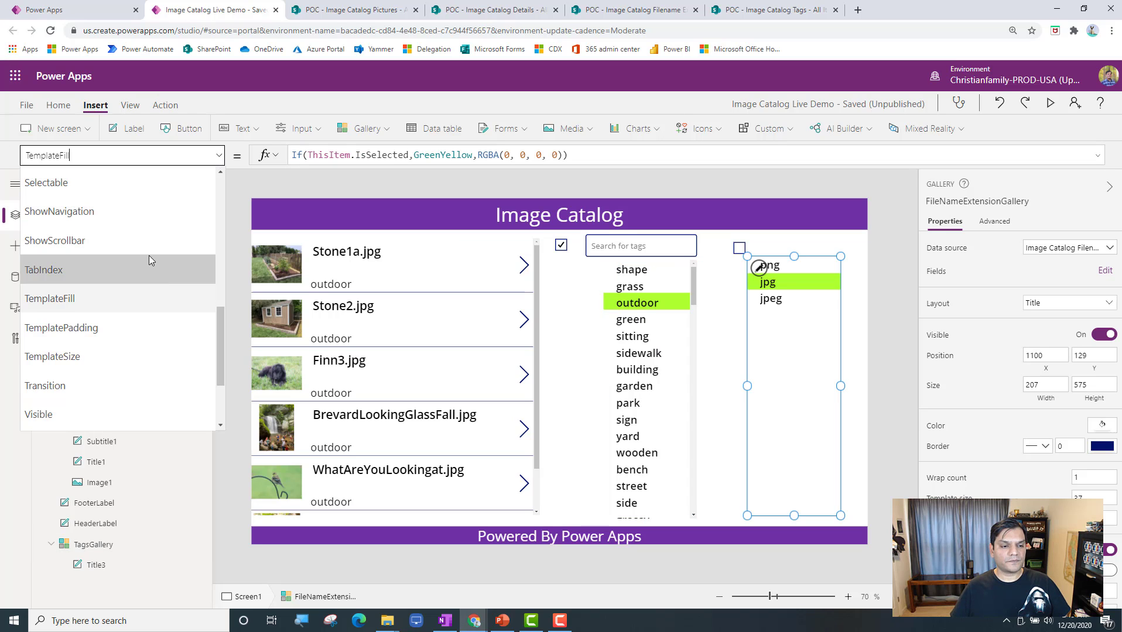
{"action": "scroll", "coordinate": [147, 281], "scroll_direction": "down", "scroll_amount": 1}
{"action": "left_click", "coordinate": [143, 322]}
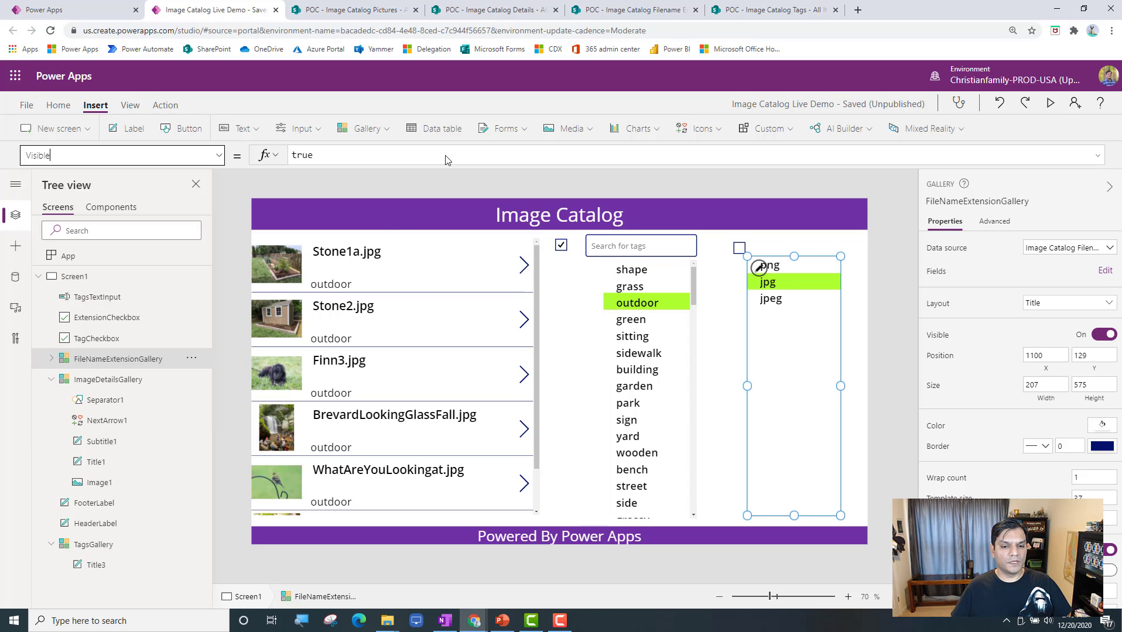
{"action": "left_click_drag", "start_coordinate": [447, 157], "coordinate": [290, 155]}
{"action": "key", "text": "ctrl+v"}
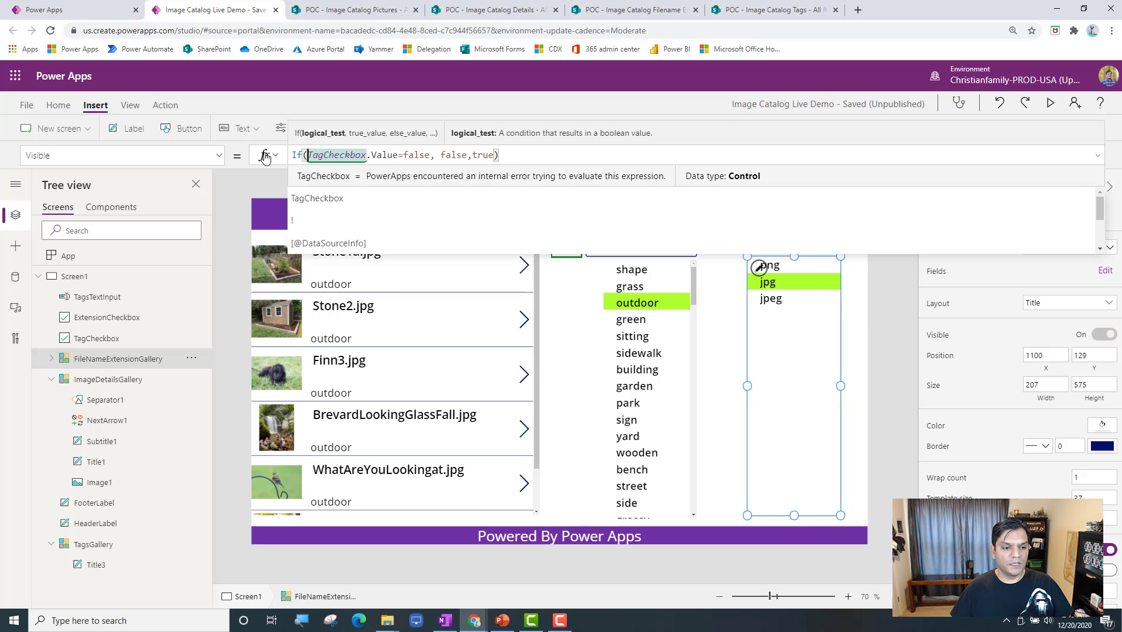
Step: Change TagCheckbox to ExtensionCheckbox in the FileNameExtensionGallery Visible formula
{"action": "key", "text": "Delete"}
{"action": "key", "text": "Delete"}
{"action": "key", "text": "Delete"}
{"action": "type", "text": "ex"}
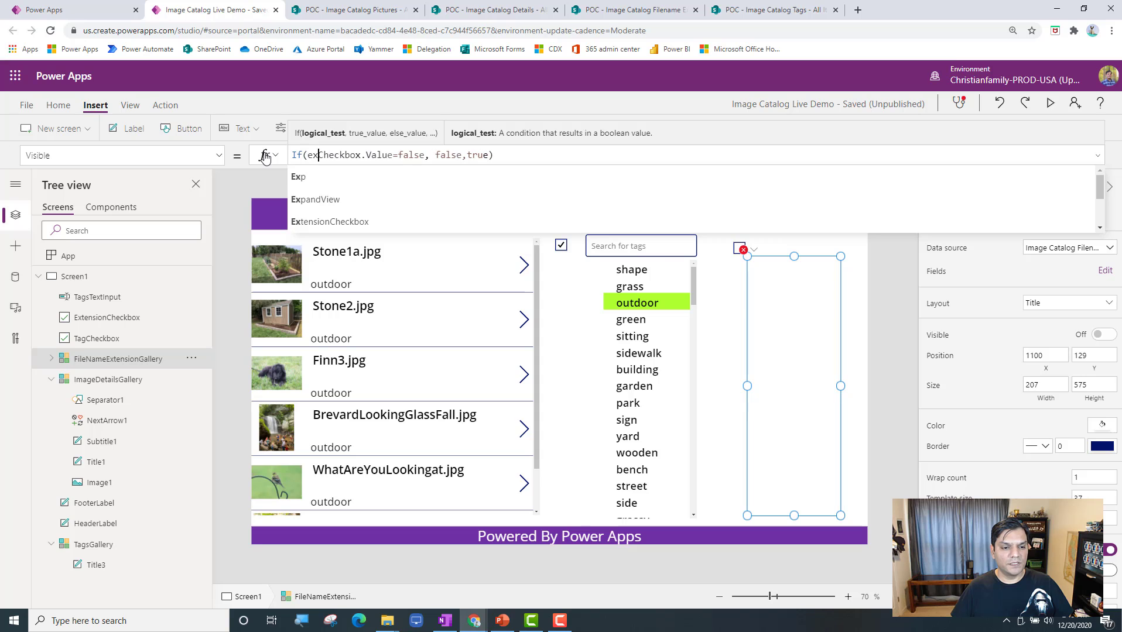
{"action": "key", "text": "Down"}
{"action": "key", "text": "Down"}
{"action": "key", "text": "Tab"}
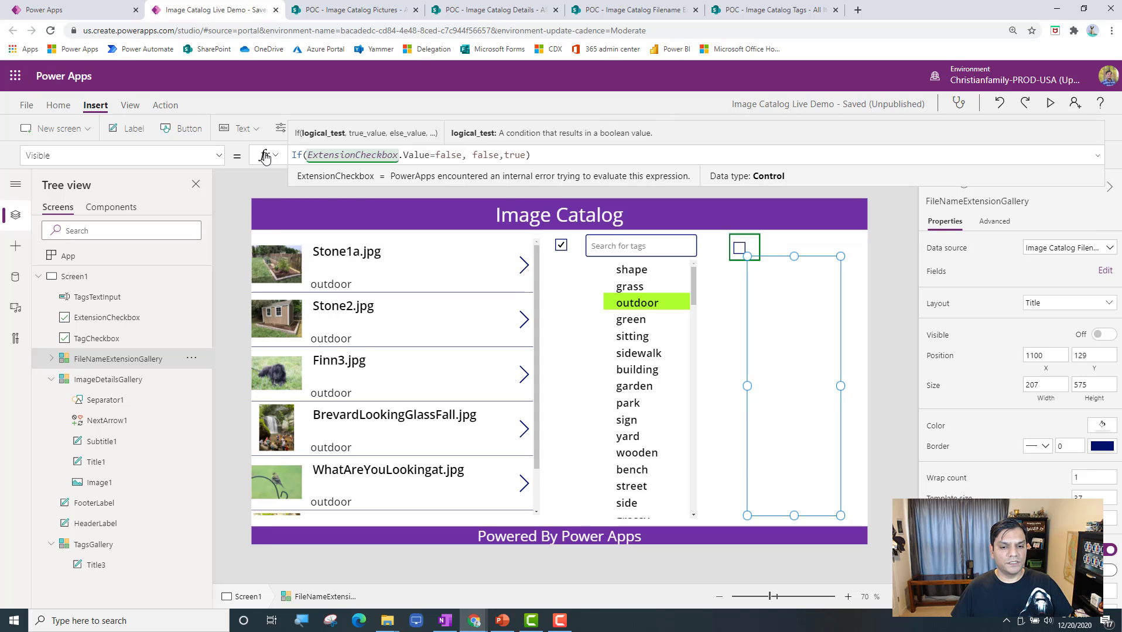
Step: Preview the app, tick and untick the extension checkbox to test the extension list, and leave the preview with both checkboxes unticked
{"action": "left_click", "coordinate": [1049, 103]}
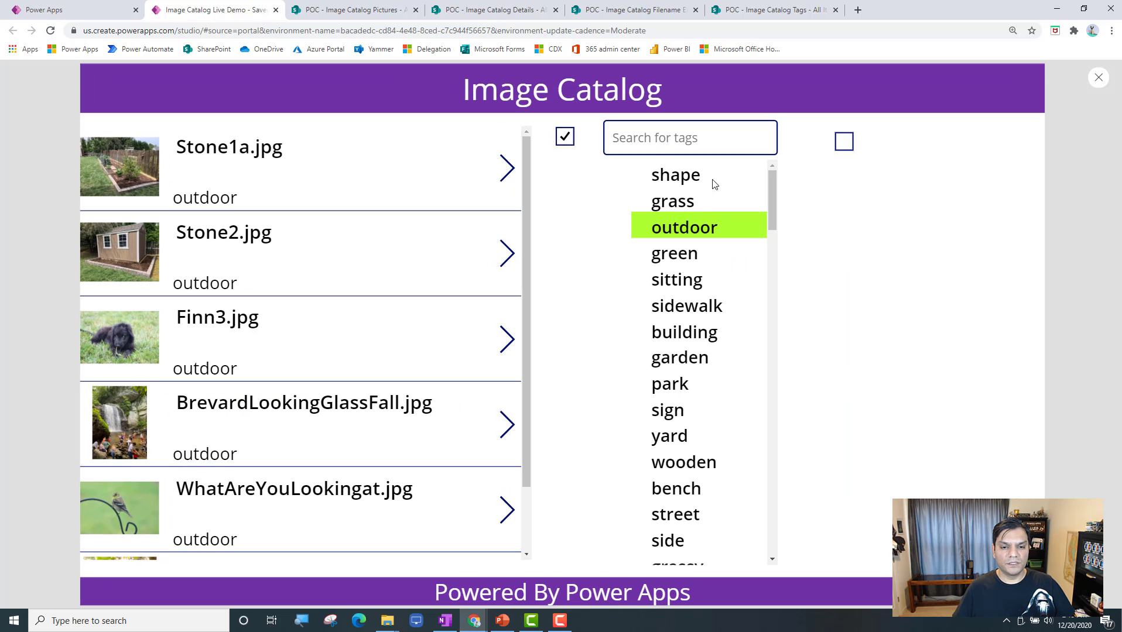
{"action": "left_click", "coordinate": [844, 142]}
{"action": "left_click", "coordinate": [844, 142]}
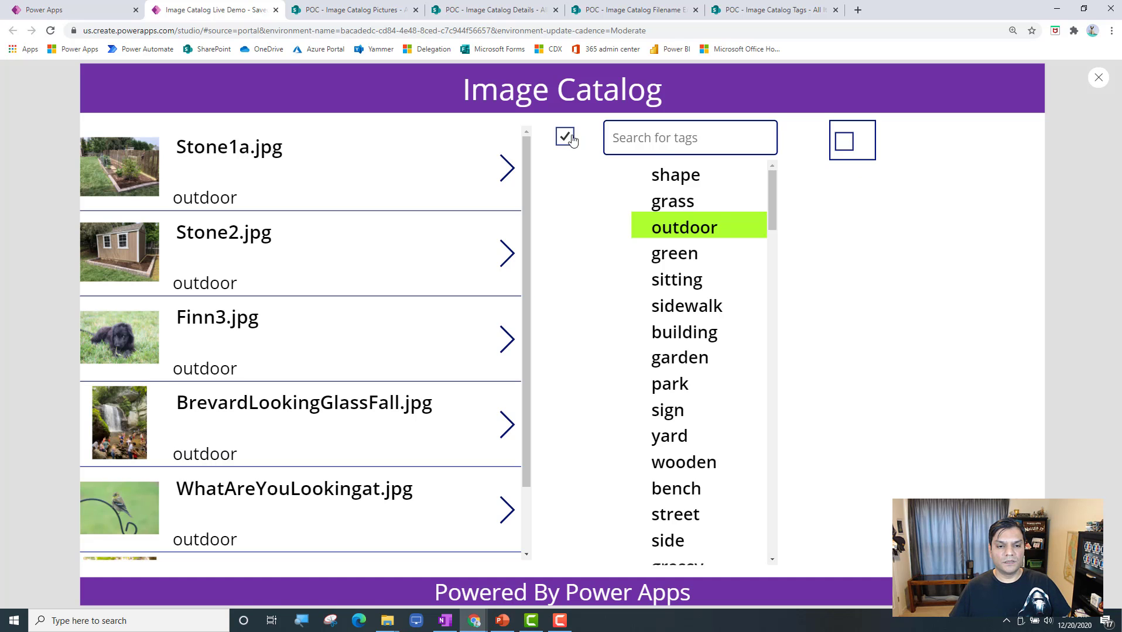
{"action": "left_click", "coordinate": [1092, 80]}
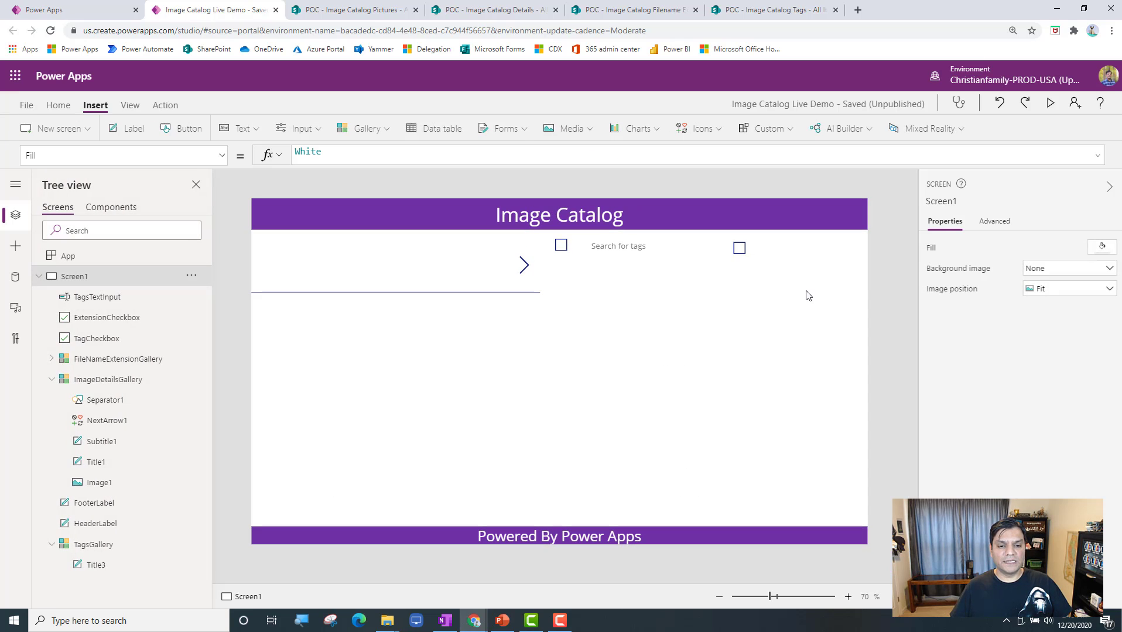
Step: Preview the app and test both filters together with the tag shape and the extension png, ticking both checkboxes
{"action": "left_click", "coordinate": [1050, 103]}
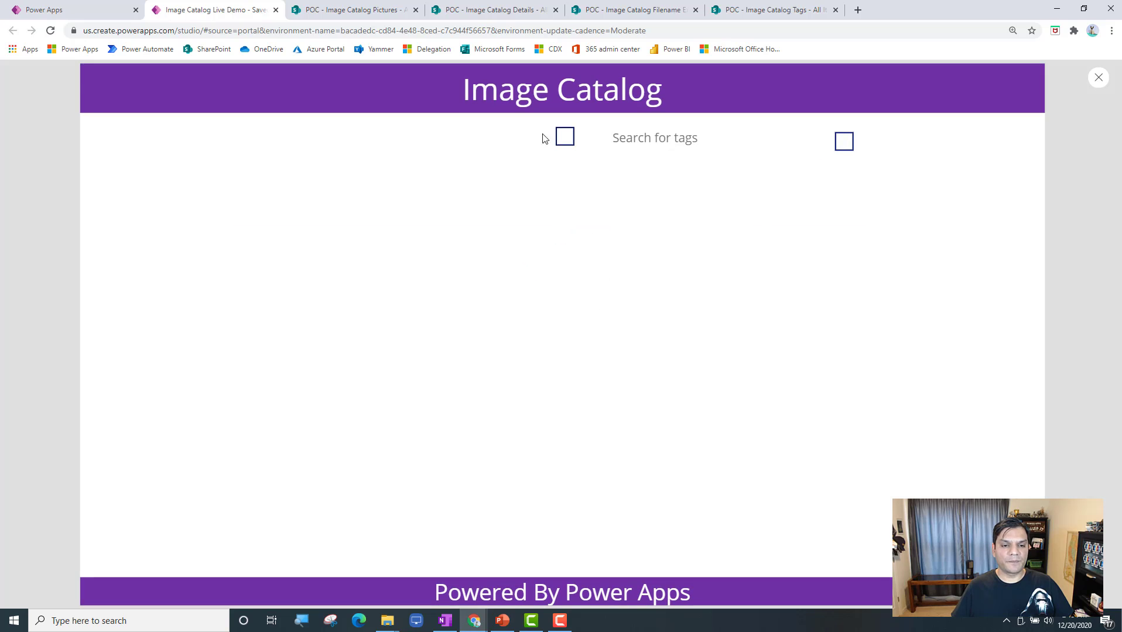
{"action": "left_click", "coordinate": [567, 139]}
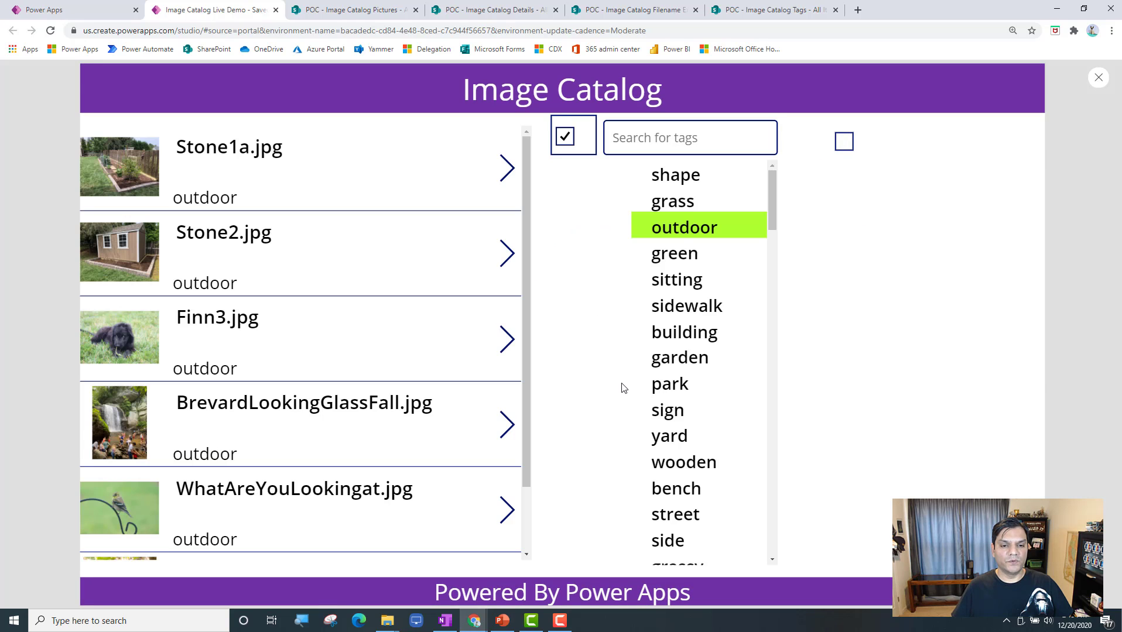
{"action": "left_click", "coordinate": [687, 179]}
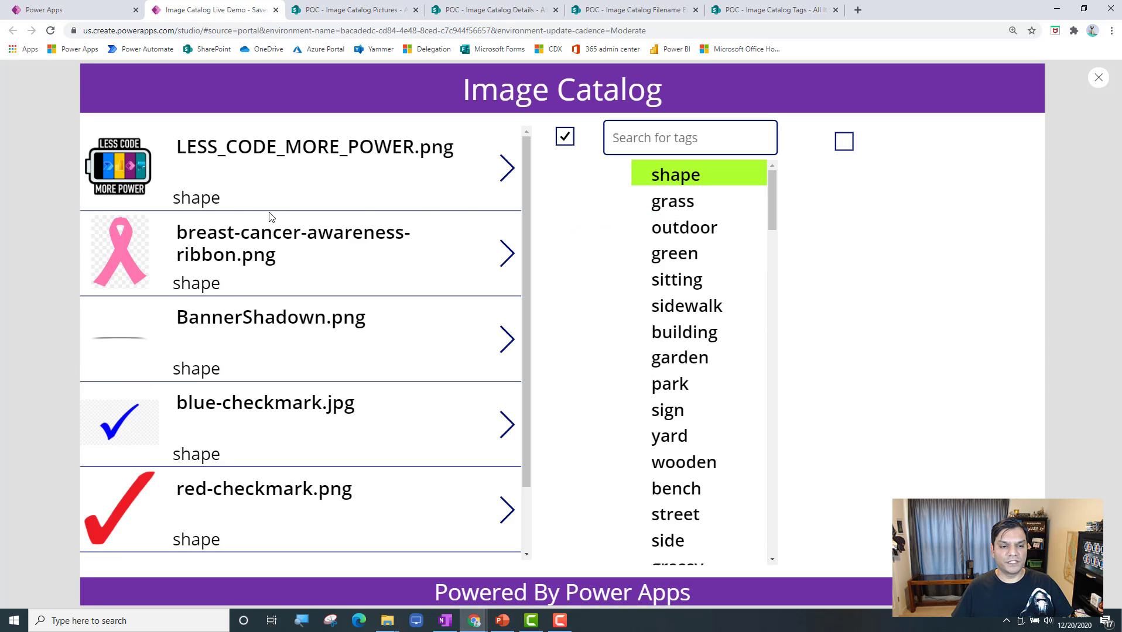
{"action": "left_click", "coordinate": [844, 149]}
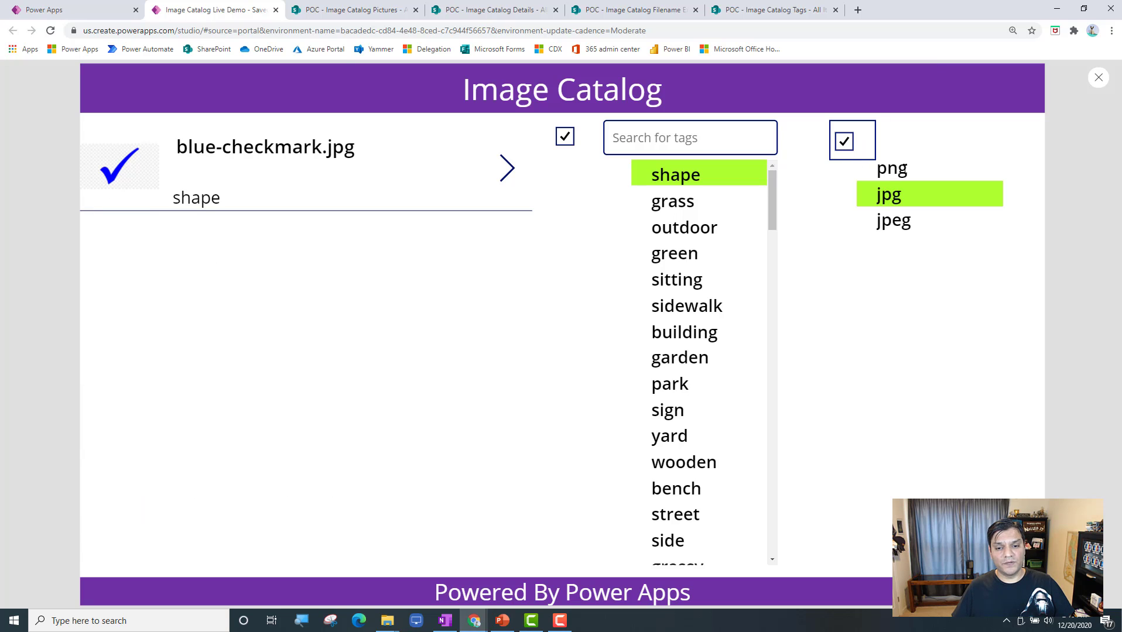
{"action": "left_click", "coordinate": [891, 169]}
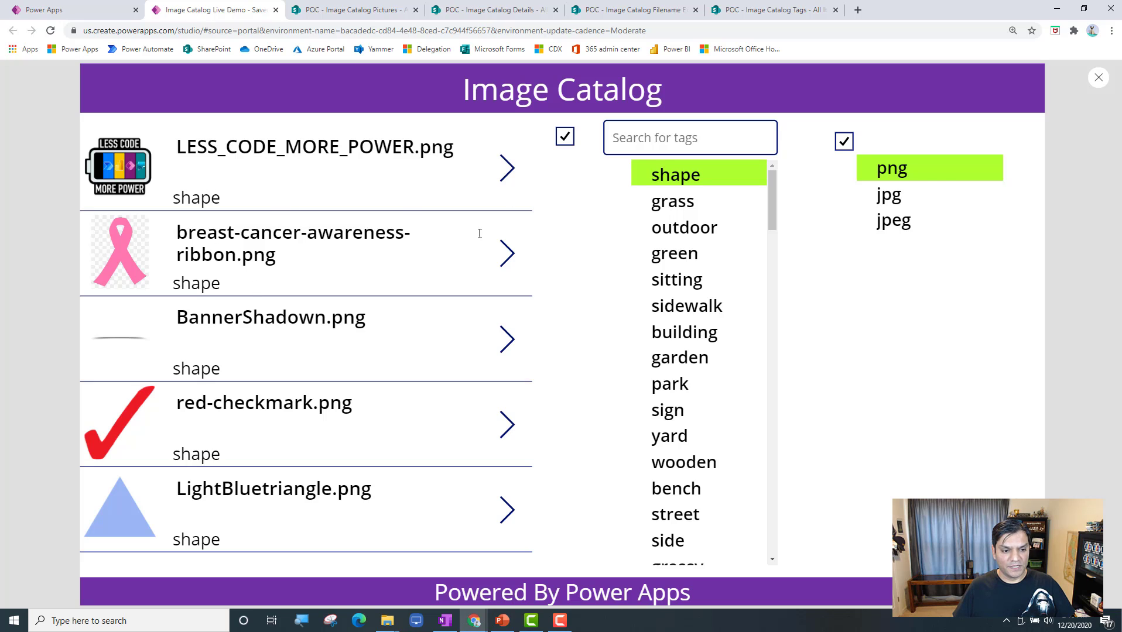
Step: Untick the tag checkbox, look through the images filtered by png only, and tick the tag checkbox again
{"action": "left_click", "coordinate": [561, 140]}
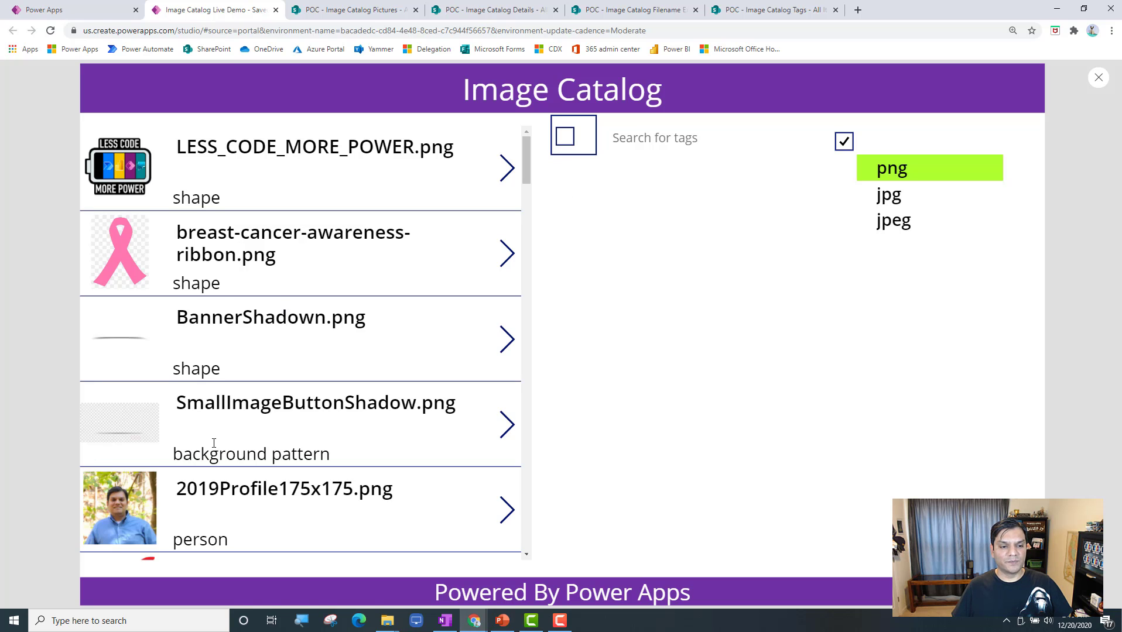
{"action": "scroll", "coordinate": [214, 443], "scroll_direction": "down", "scroll_amount": 5}
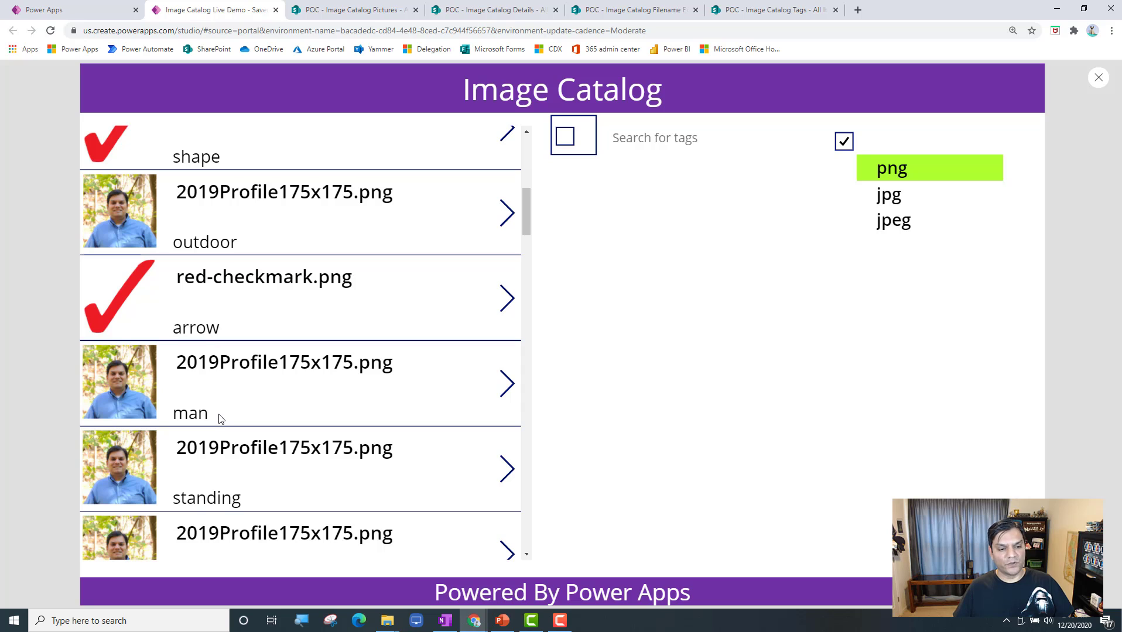
{"action": "left_click", "coordinate": [565, 137]}
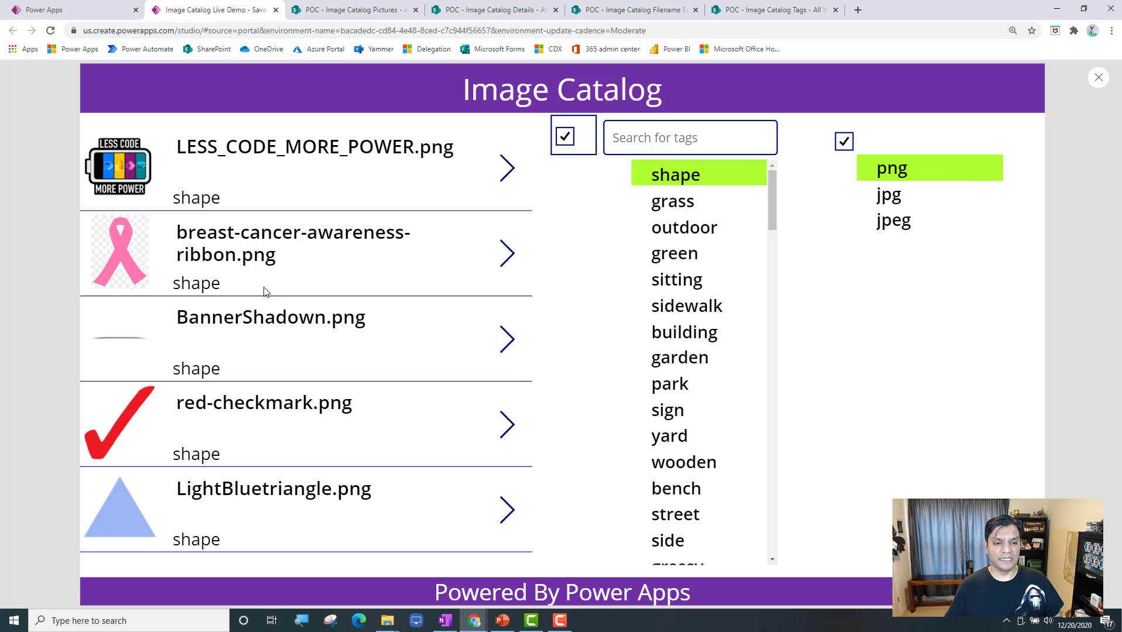
Step: Test the tags grass and outdoor with the png filter, switching the extension checkbox off and on again for outdoor
{"action": "left_click", "coordinate": [705, 203]}
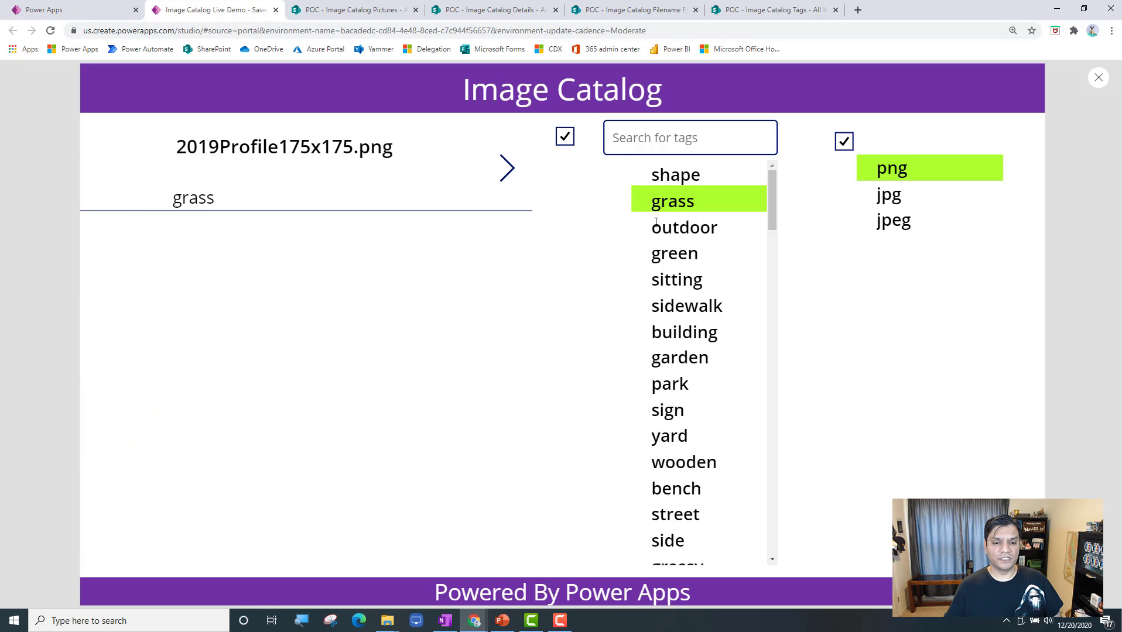
{"action": "left_click", "coordinate": [656, 225]}
{"action": "left_click", "coordinate": [843, 143]}
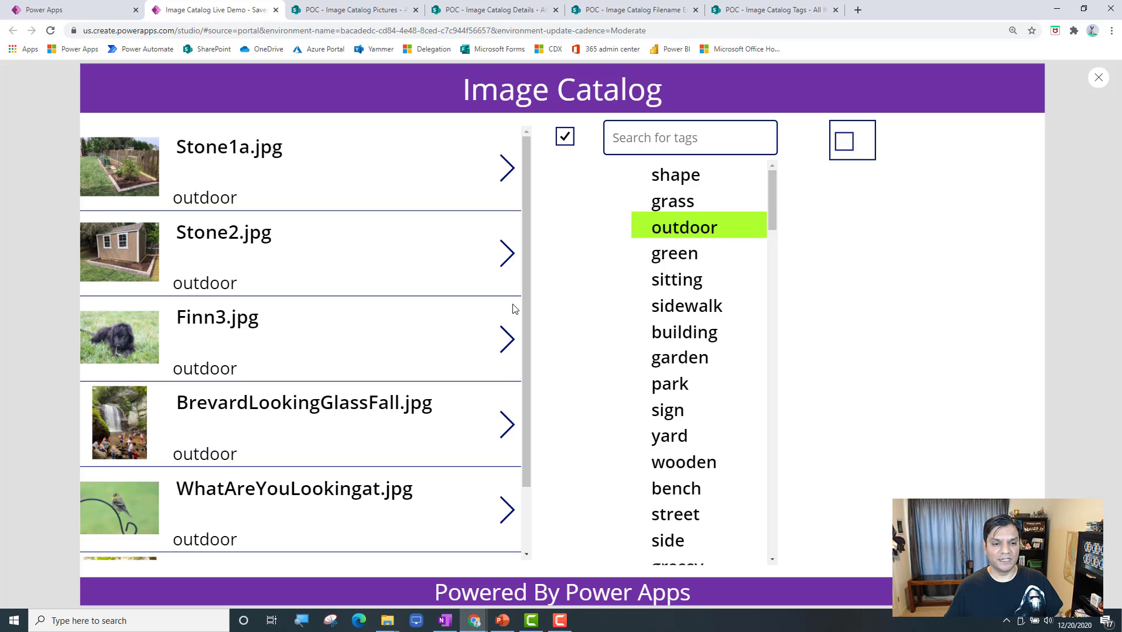
{"action": "scroll", "coordinate": [386, 319], "scroll_direction": "down", "scroll_amount": 2}
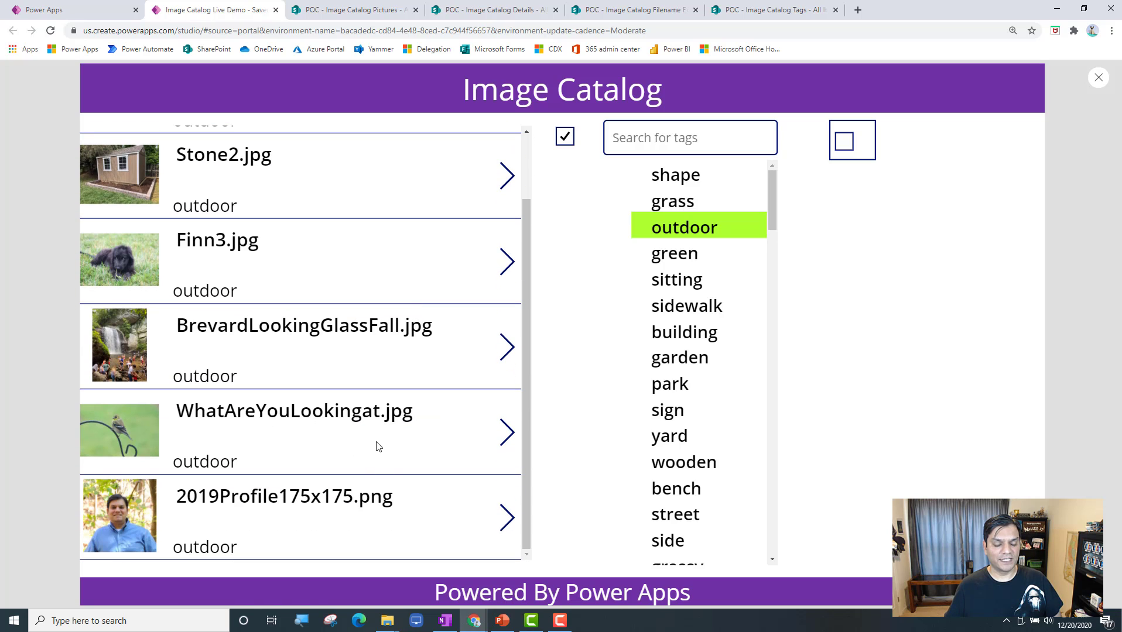
{"action": "left_click", "coordinate": [844, 142]}
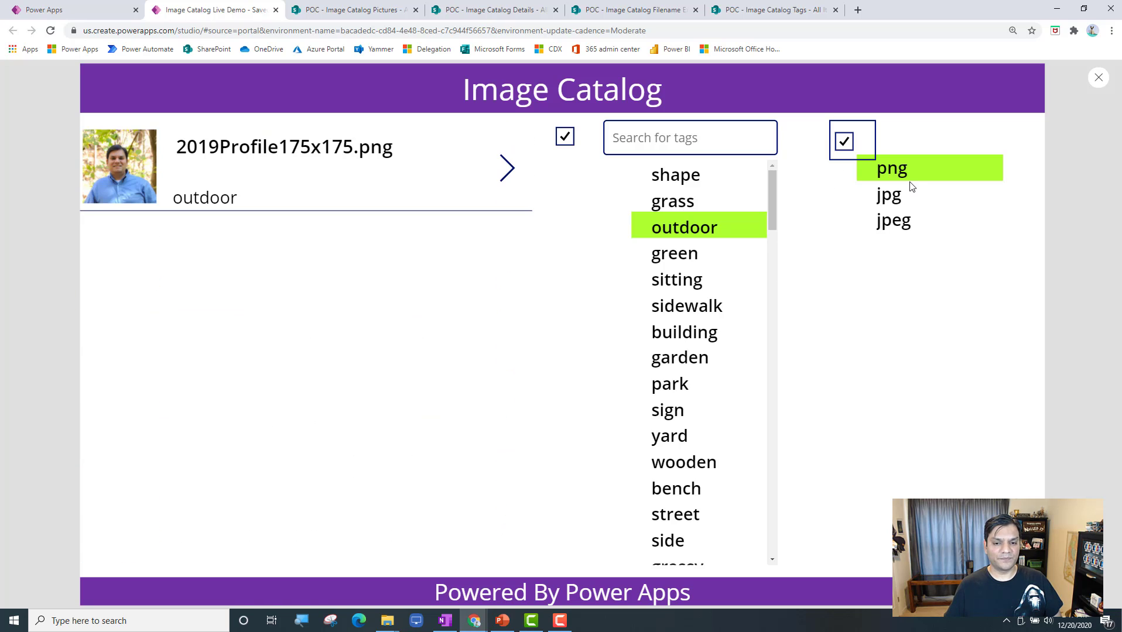